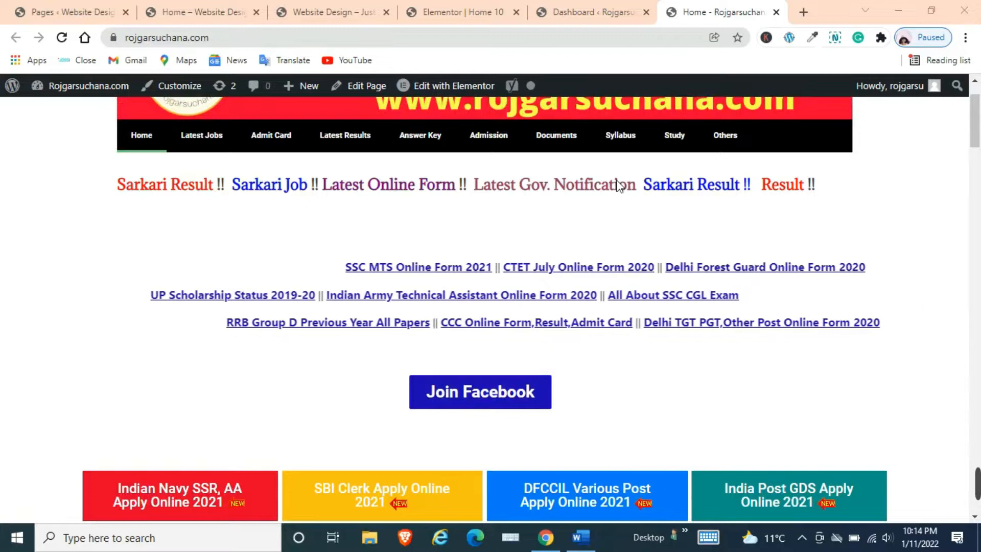
Step: Examine the Rojgar Suchana homepage's banner, navigation menu, moving text links and three-column job lists
{"action": "scroll", "coordinate": [615, 160], "scroll_direction": "up", "scroll_amount": 2}
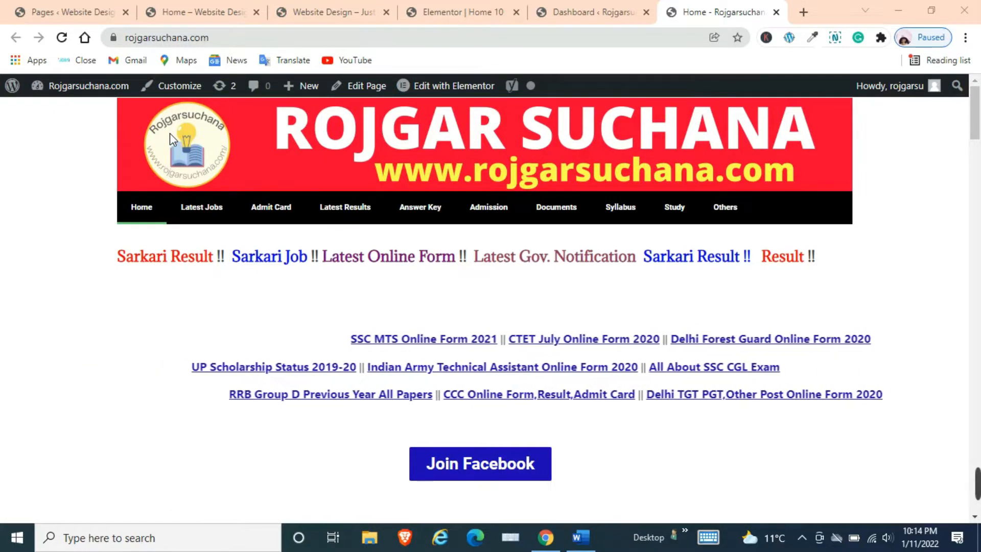
{"action": "scroll", "coordinate": [242, 148], "scroll_direction": "down", "scroll_amount": 5}
{"action": "scroll", "coordinate": [240, 146], "scroll_direction": "down", "scroll_amount": 15}
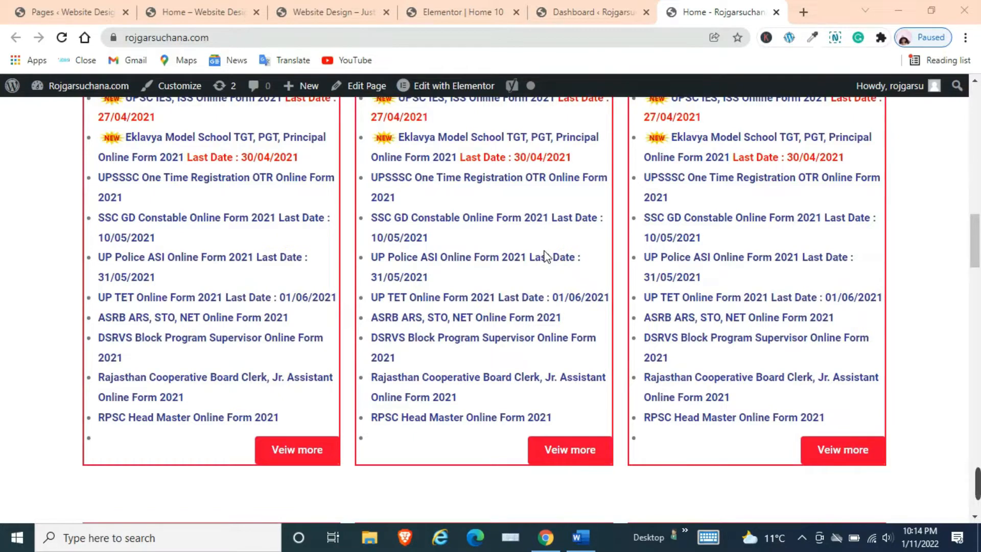
{"action": "scroll", "coordinate": [546, 254], "scroll_direction": "up", "scroll_amount": 15}
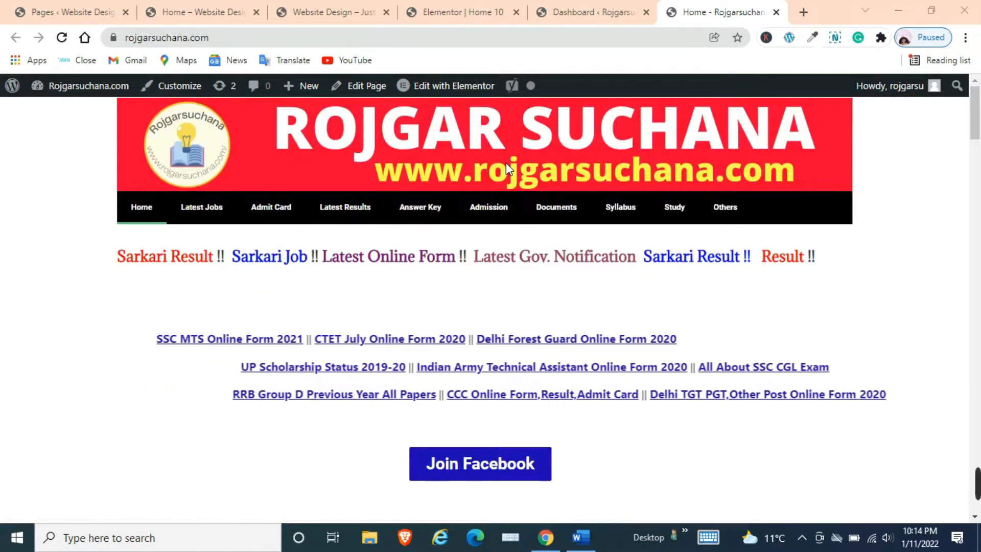
{"action": "scroll", "coordinate": [508, 168], "scroll_direction": "down", "scroll_amount": 3}
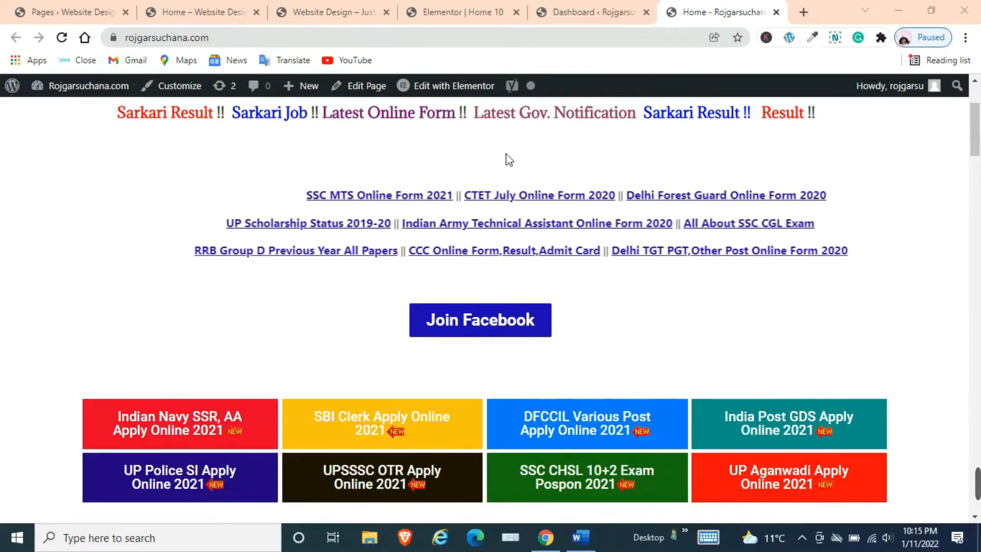
{"action": "scroll", "coordinate": [505, 153], "scroll_direction": "up", "scroll_amount": 3}
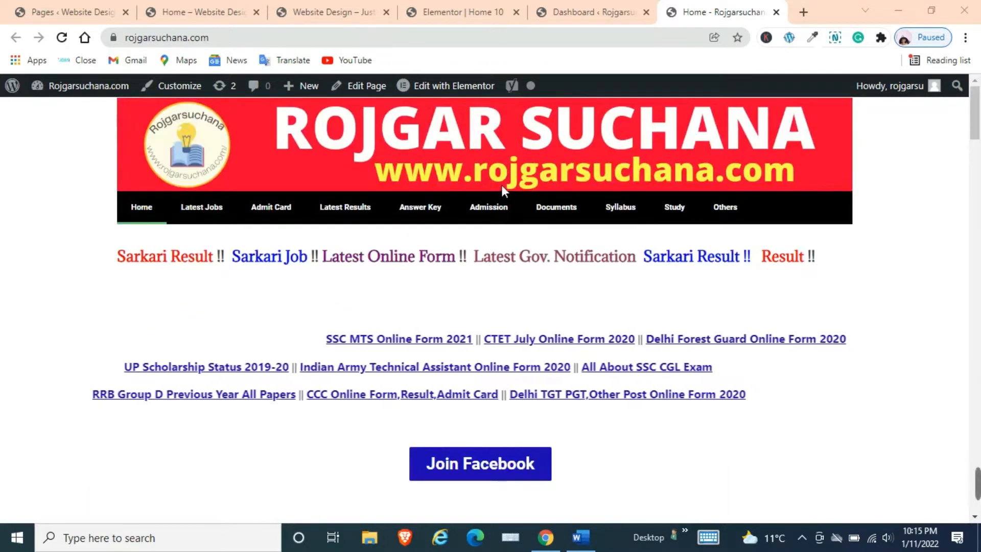
Step: Examine the homepage layout from the coloured job boxes through the Latest Results and Answer Key columns to the Online Application Process section
{"action": "scroll", "coordinate": [368, 158], "scroll_direction": "down", "scroll_amount": 4}
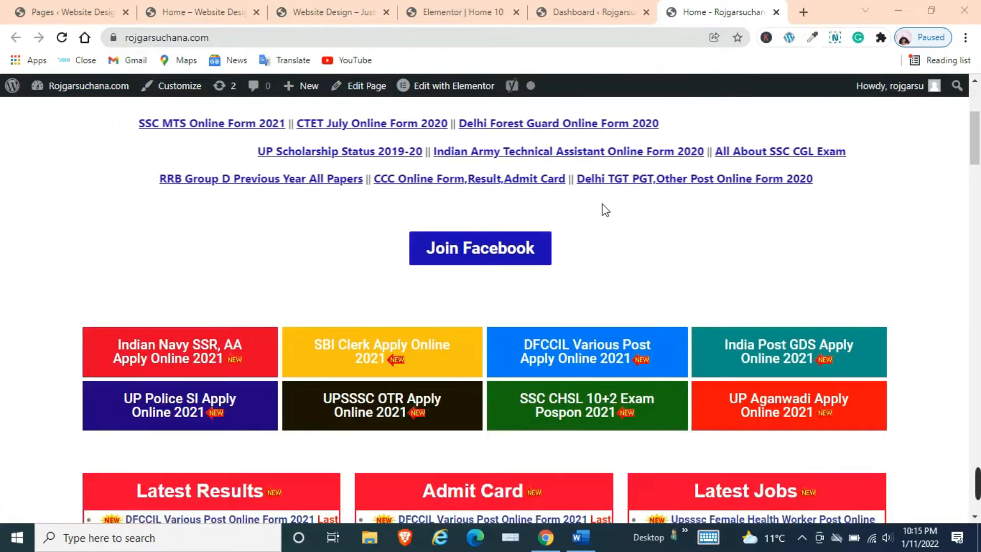
{"action": "scroll", "coordinate": [605, 211], "scroll_direction": "down", "scroll_amount": 3}
{"action": "scroll", "coordinate": [607, 161], "scroll_direction": "down", "scroll_amount": 4}
{"action": "scroll", "coordinate": [600, 159], "scroll_direction": "down", "scroll_amount": 2}
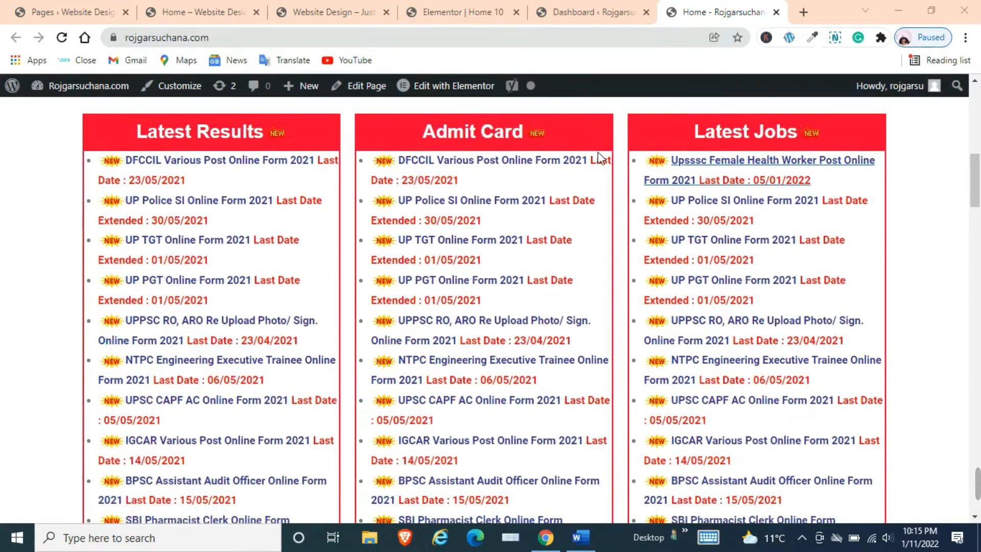
{"action": "scroll", "coordinate": [603, 153], "scroll_direction": "down", "scroll_amount": 5}
{"action": "scroll", "coordinate": [604, 149], "scroll_direction": "down", "scroll_amount": 15}
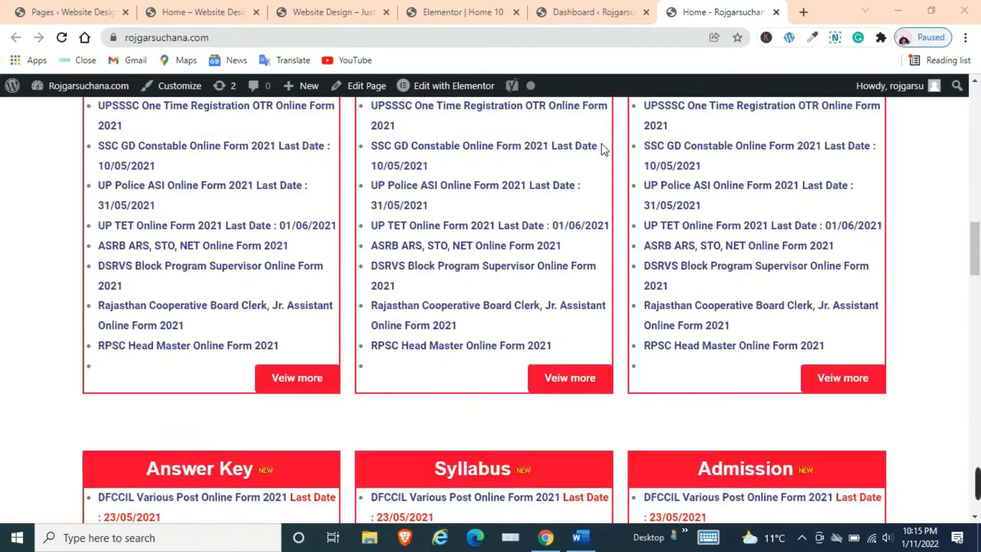
{"action": "scroll", "coordinate": [604, 149], "scroll_direction": "down", "scroll_amount": 10}
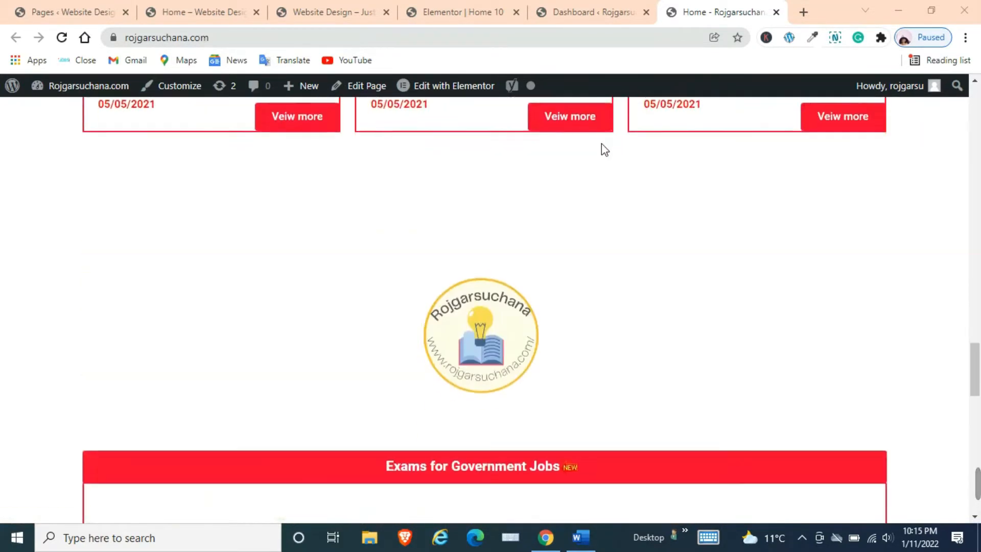
{"action": "scroll", "coordinate": [603, 146], "scroll_direction": "down", "scroll_amount": 12}
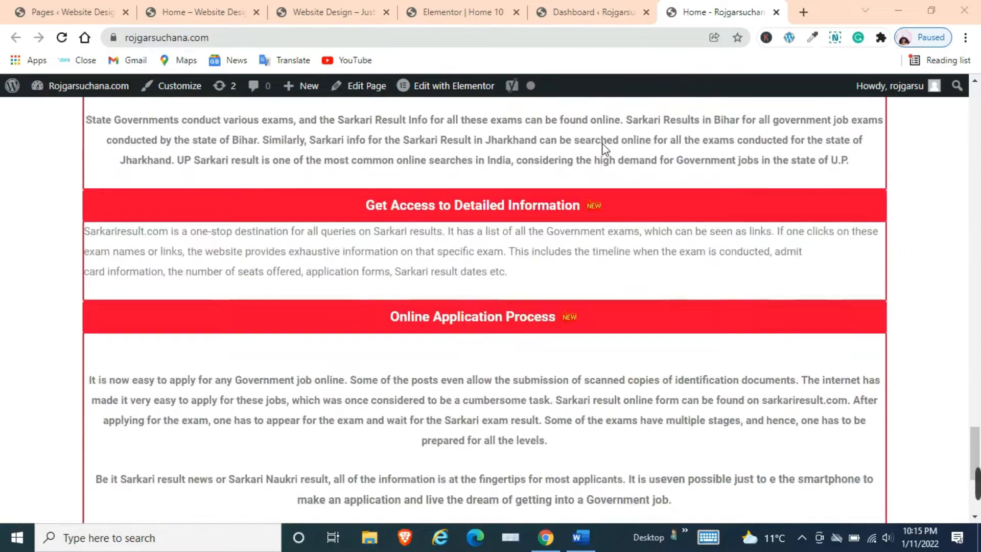
{"action": "scroll", "coordinate": [604, 149], "scroll_direction": "up", "scroll_amount": 15}
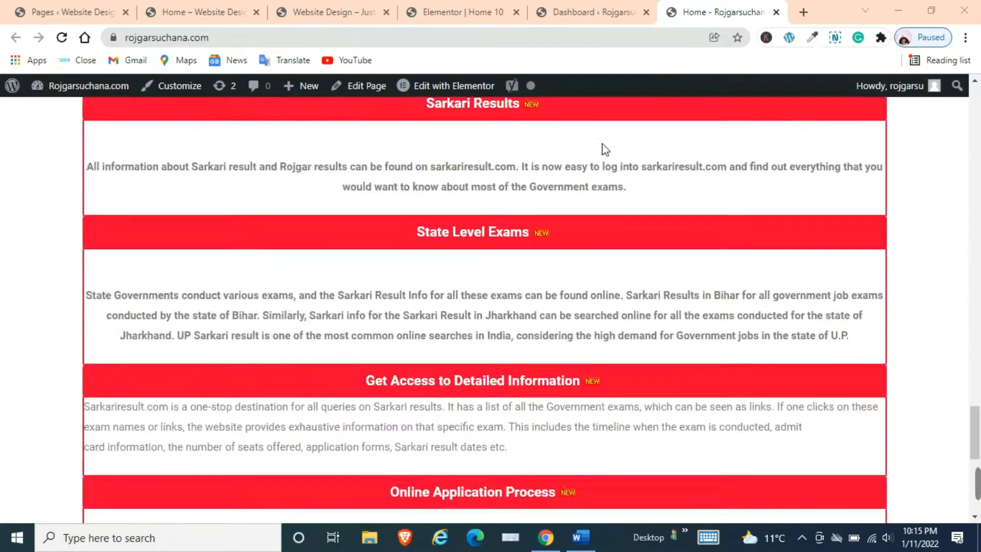
{"action": "scroll", "coordinate": [605, 149], "scroll_direction": "up", "scroll_amount": 5}
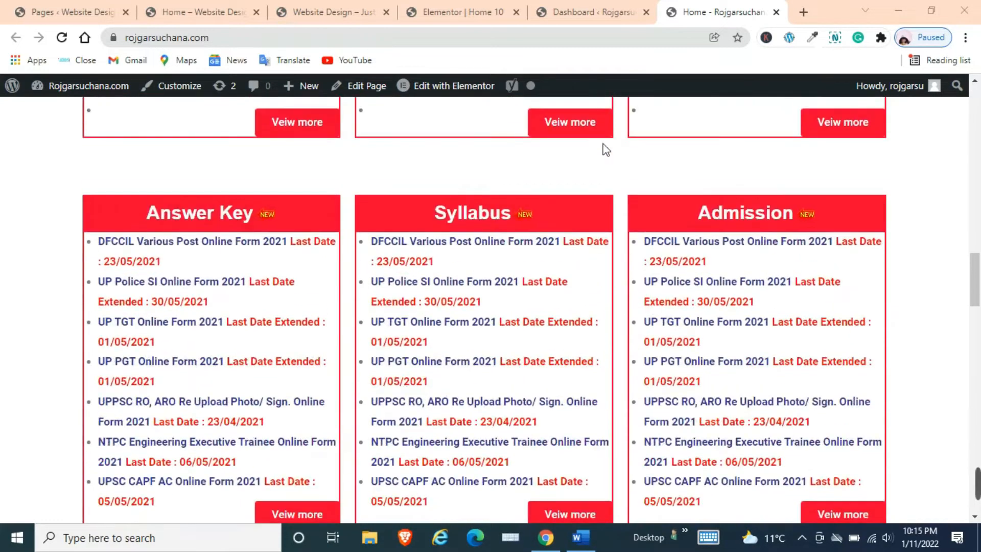
{"action": "scroll", "coordinate": [605, 149], "scroll_direction": "up", "scroll_amount": 10}
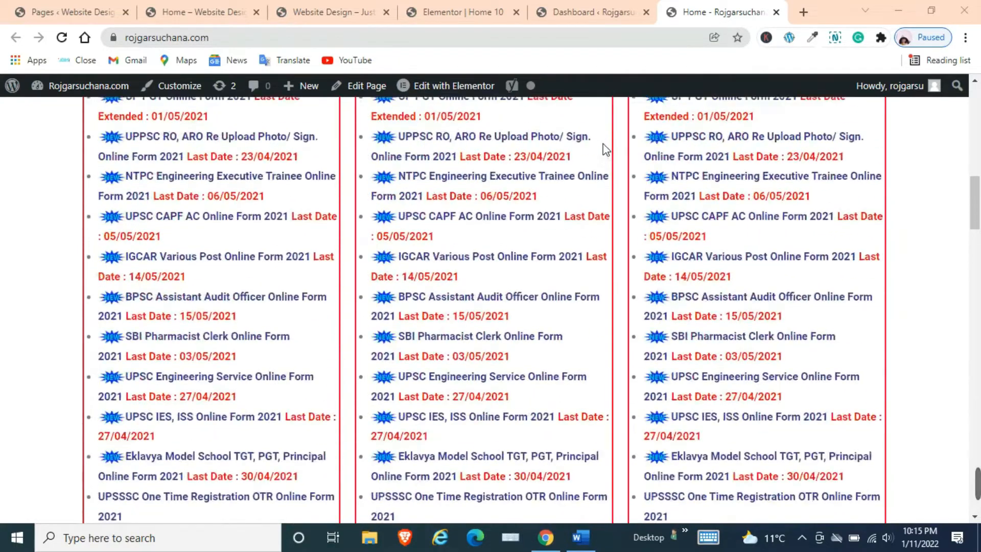
{"action": "scroll", "coordinate": [608, 148], "scroll_direction": "up", "scroll_amount": 8}
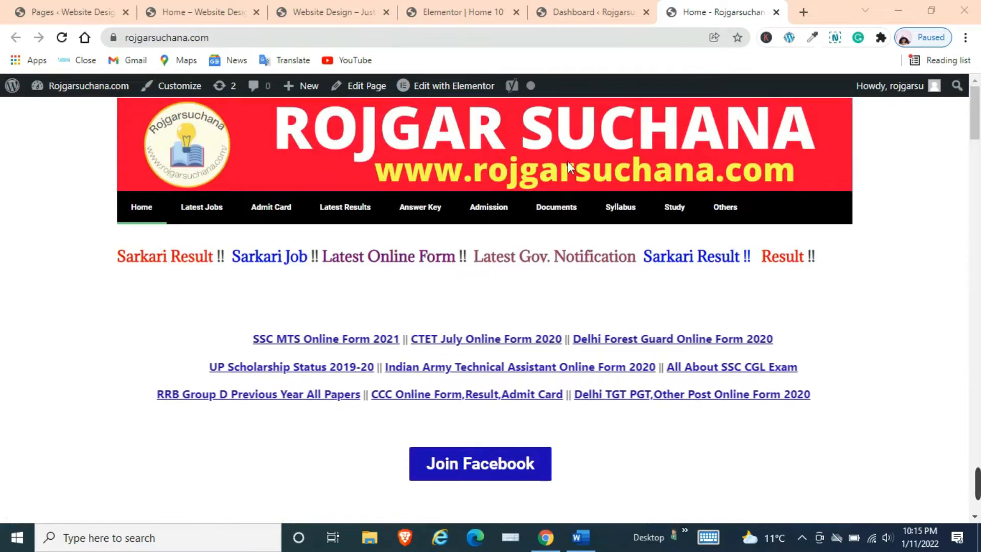
Step: Look over the full homepage down to the footer with its policy links, social icons and Google Play badge, and return to the banner
{"action": "scroll", "coordinate": [632, 169], "scroll_direction": "down", "scroll_amount": 12}
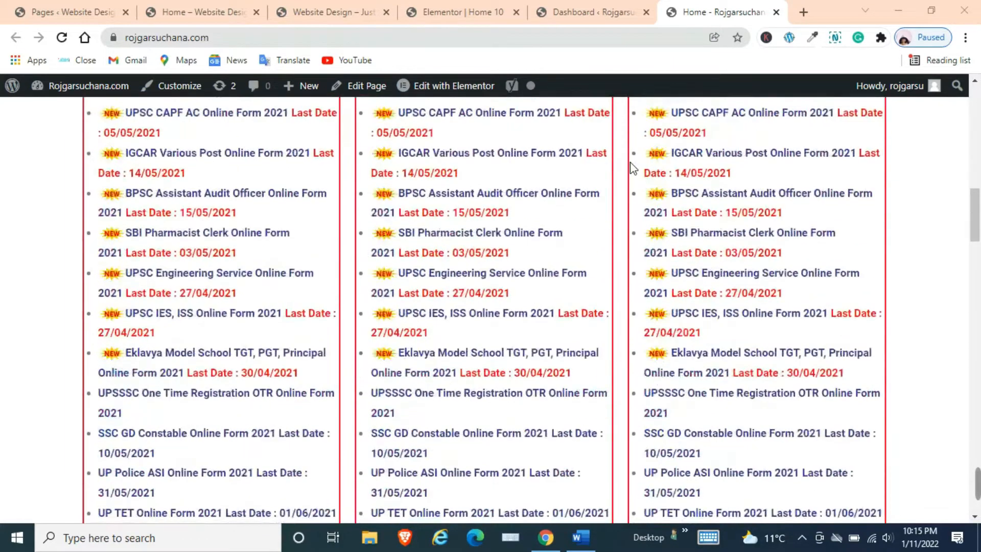
{"action": "scroll", "coordinate": [632, 168], "scroll_direction": "down", "scroll_amount": 18}
{"action": "scroll", "coordinate": [633, 168], "scroll_direction": "down", "scroll_amount": 15}
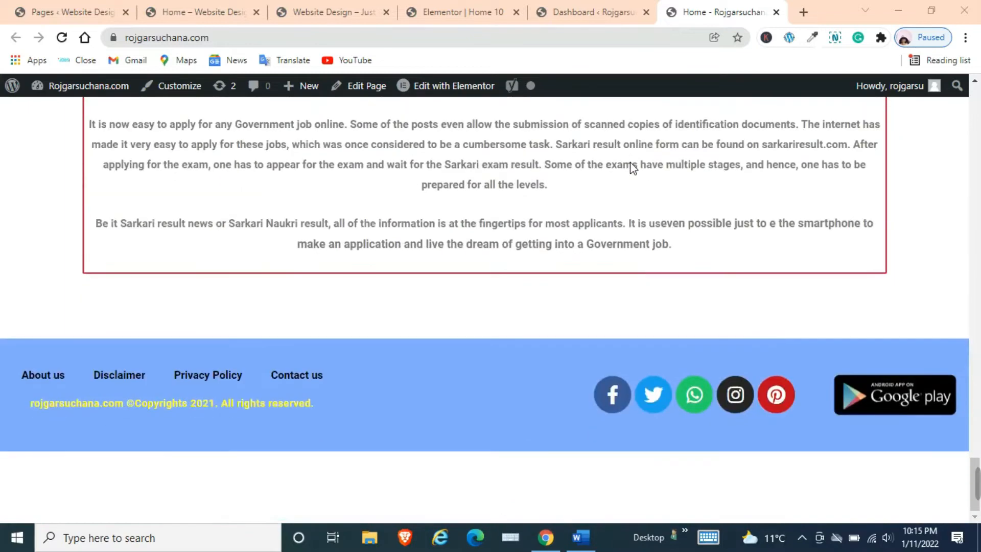
{"action": "scroll", "coordinate": [632, 168], "scroll_direction": "up", "scroll_amount": 15}
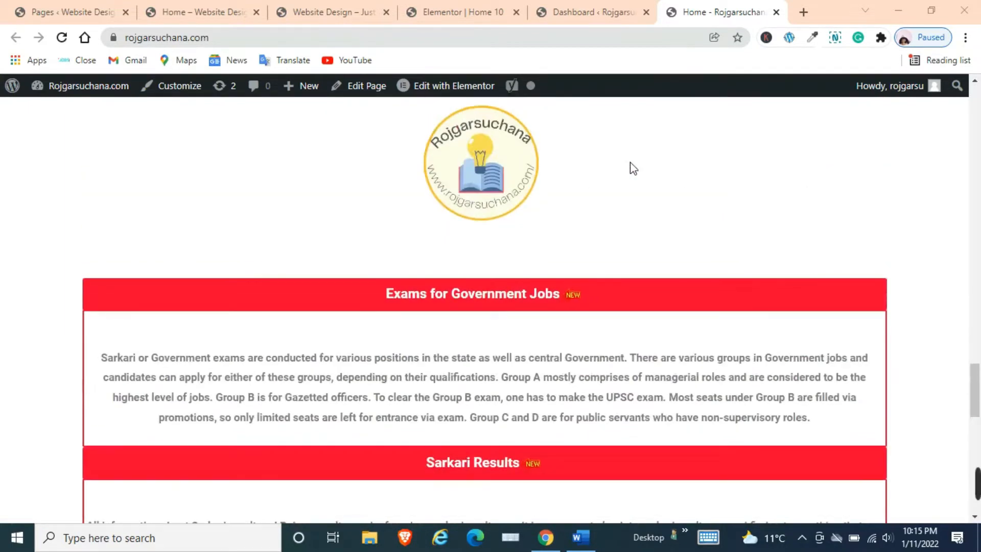
{"action": "scroll", "coordinate": [633, 168], "scroll_direction": "up", "scroll_amount": 12}
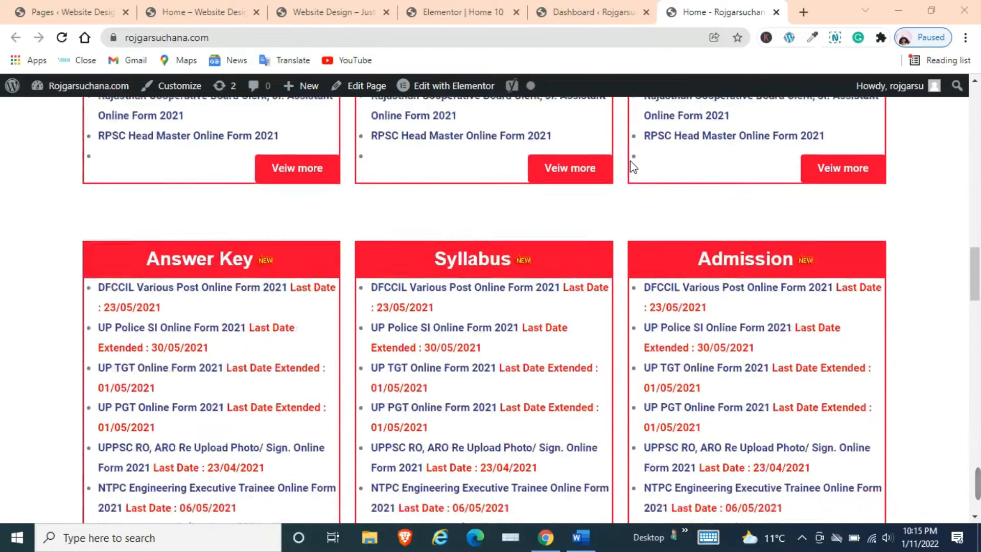
{"action": "scroll", "coordinate": [633, 166], "scroll_direction": "up", "scroll_amount": 12}
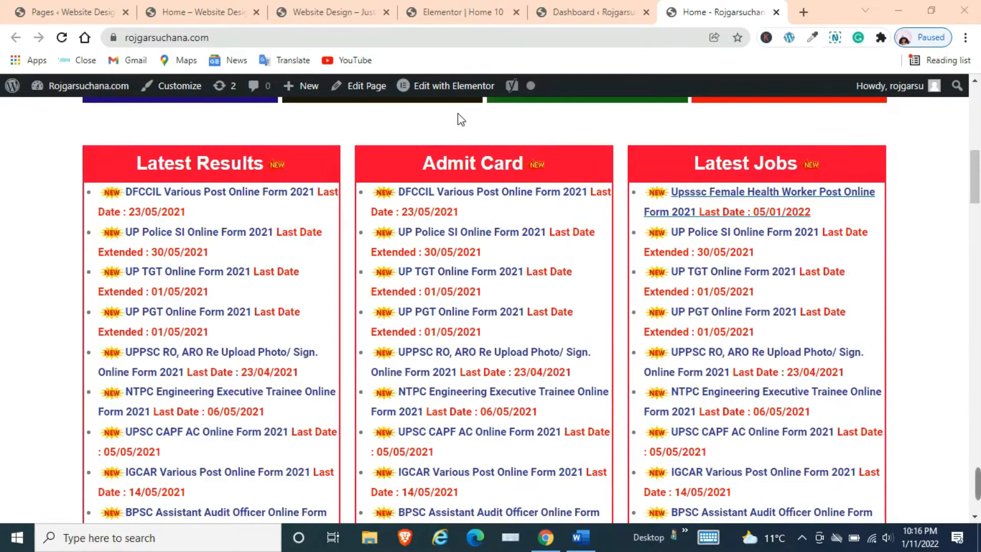
{"action": "scroll", "coordinate": [457, 128], "scroll_direction": "up", "scroll_amount": 10}
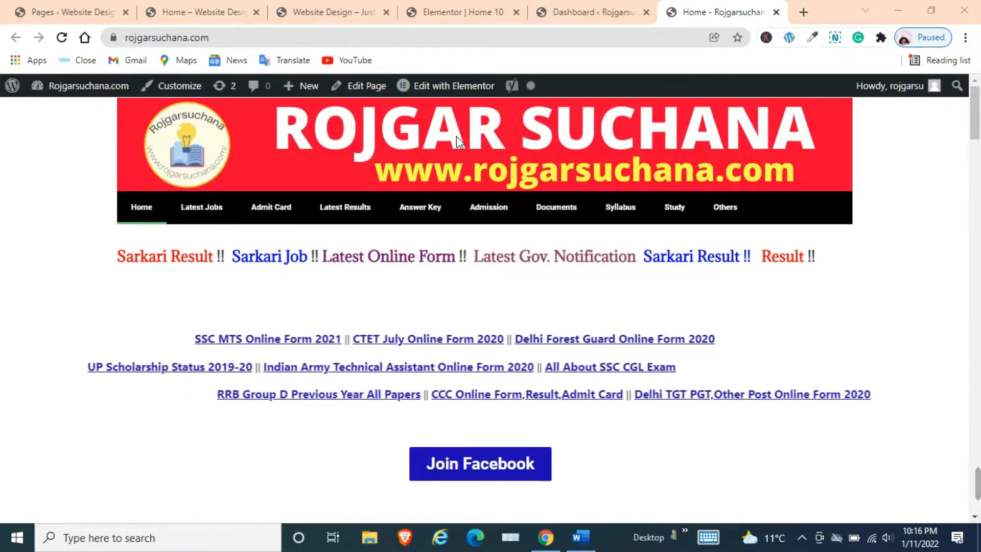
Step: Review the Join Facebook button, coloured job boxes and list columns, and briefly view the site's WordPress dashboard
{"action": "scroll", "coordinate": [458, 134], "scroll_direction": "down", "scroll_amount": 5}
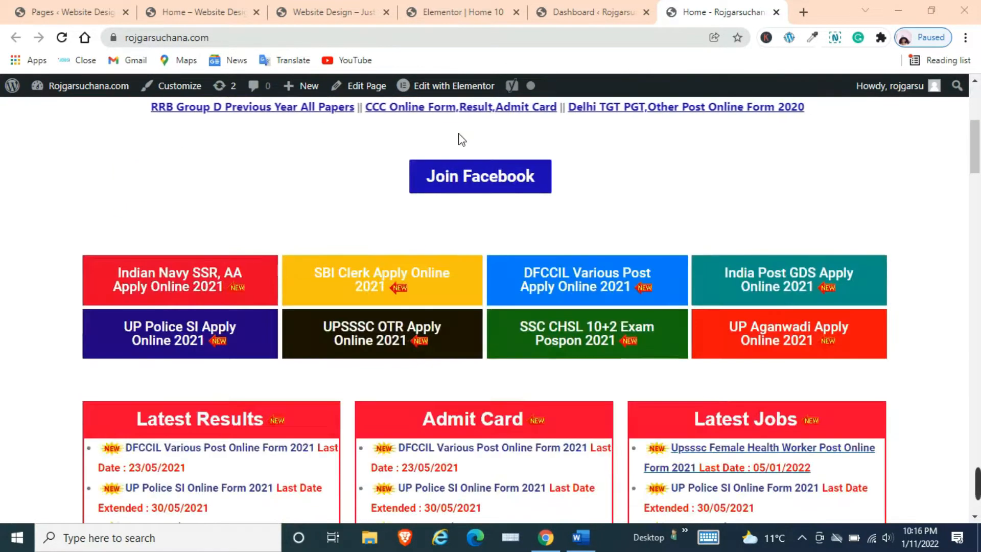
{"action": "scroll", "coordinate": [468, 136], "scroll_direction": "down", "scroll_amount": 4}
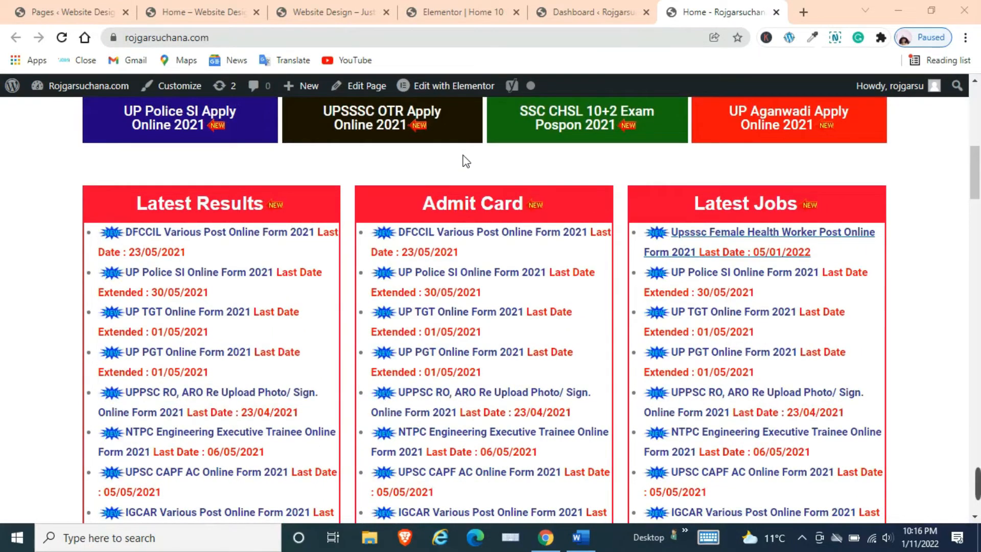
{"action": "scroll", "coordinate": [466, 161], "scroll_direction": "up", "scroll_amount": 10}
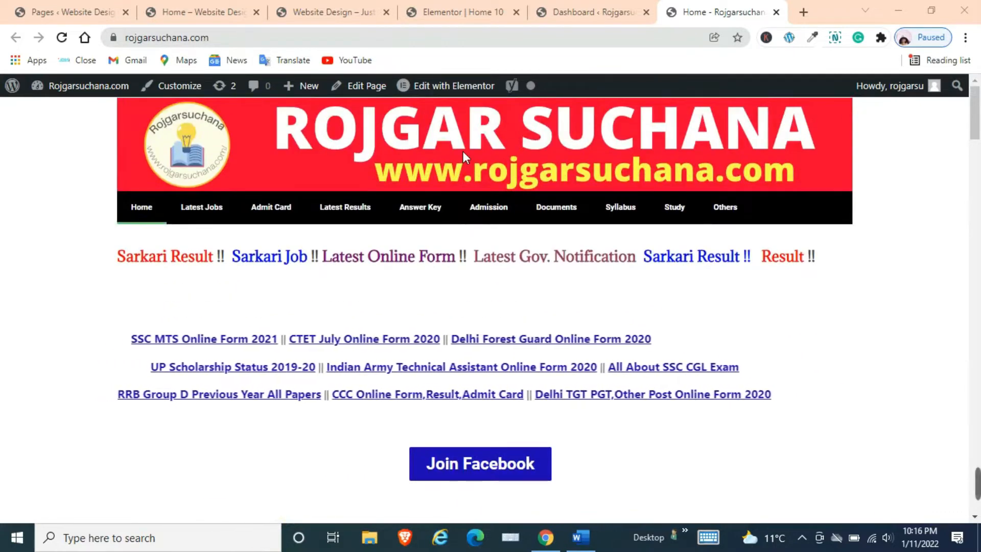
{"action": "scroll", "coordinate": [464, 146], "scroll_direction": "down", "scroll_amount": 5}
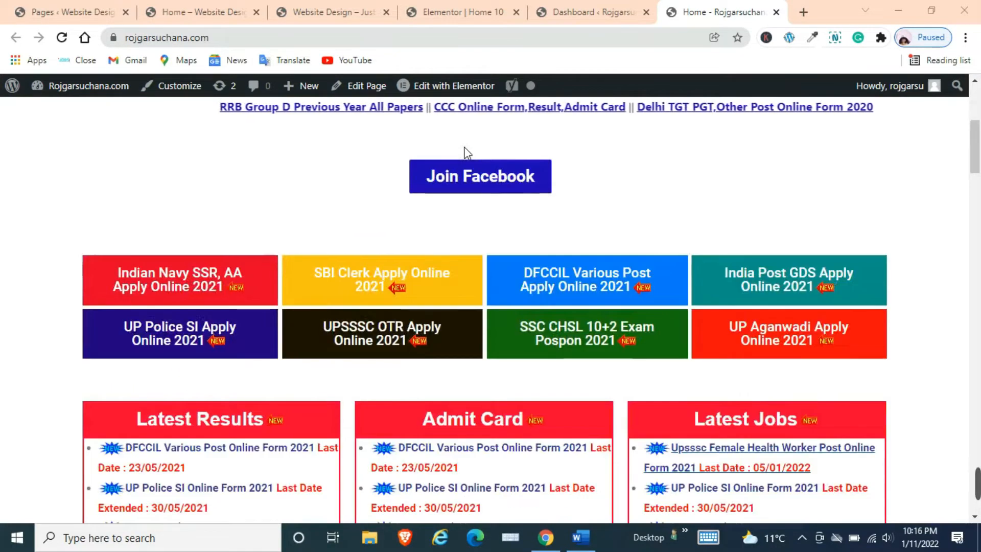
{"action": "scroll", "coordinate": [464, 146], "scroll_direction": "down", "scroll_amount": 5}
{"action": "left_click", "coordinate": [592, 14]}
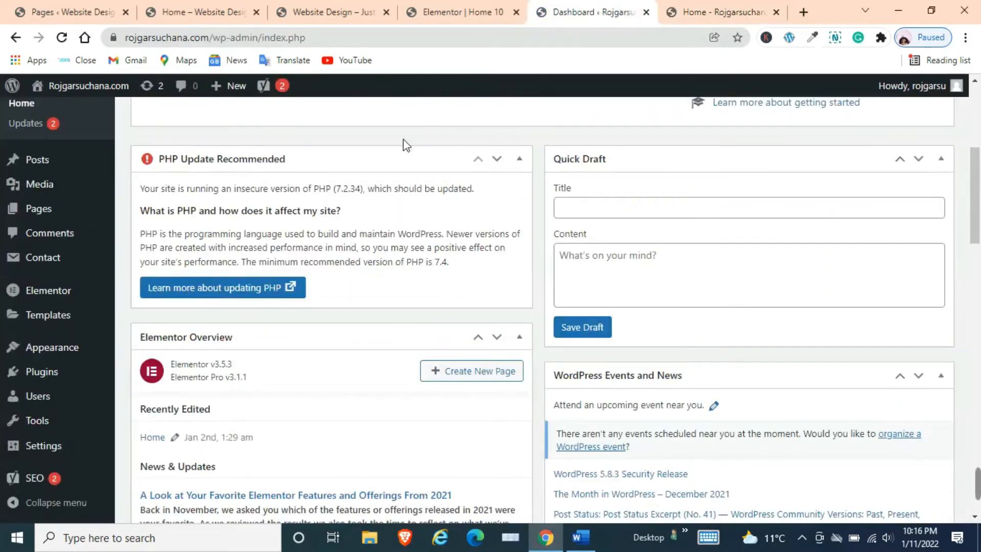
{"action": "left_click", "coordinate": [679, 8]}
{"action": "scroll", "coordinate": [494, 210], "scroll_direction": "up", "scroll_amount": 10}
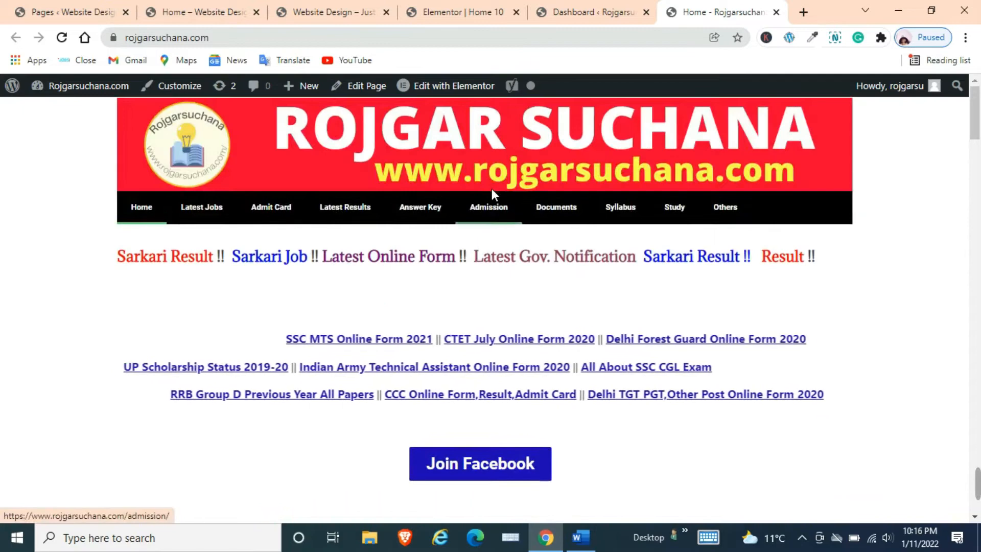
Step: Look over the homepage from the banner through the job lists to the Online Application Process heading, and return to the banner
{"action": "scroll", "coordinate": [786, 170], "scroll_direction": "down", "scroll_amount": 2}
{"action": "scroll", "coordinate": [786, 170], "scroll_direction": "down", "scroll_amount": 10}
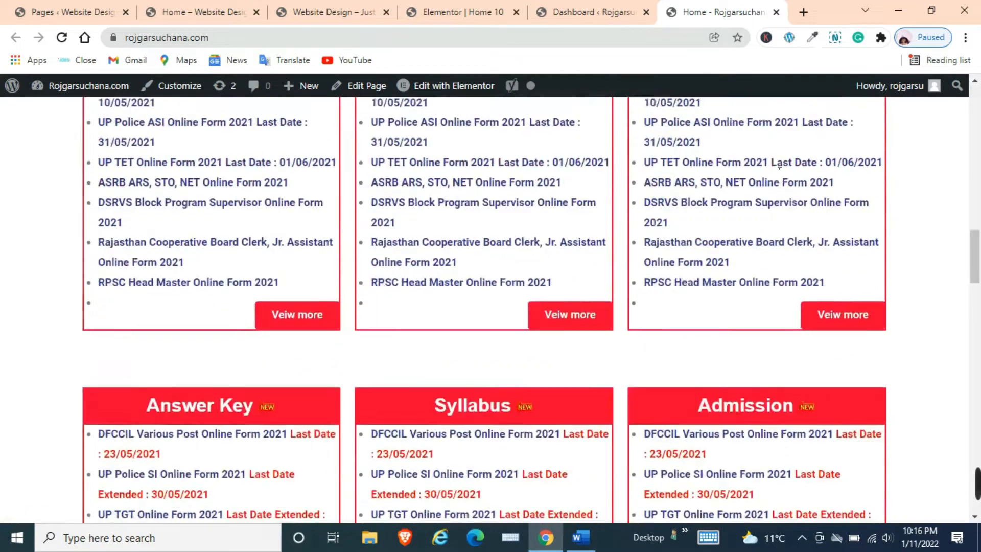
{"action": "scroll", "coordinate": [774, 169], "scroll_direction": "down", "scroll_amount": 15}
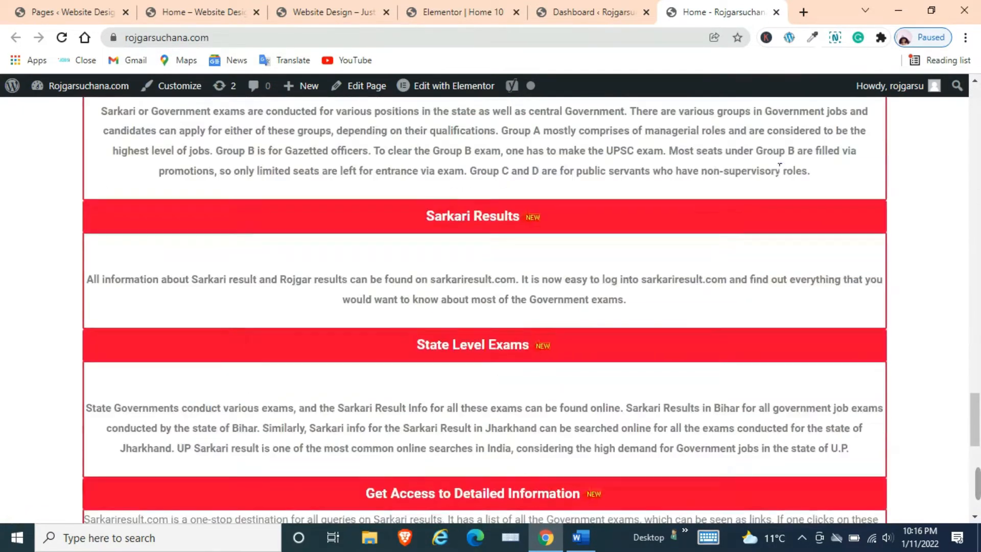
{"action": "scroll", "coordinate": [779, 168], "scroll_direction": "down", "scroll_amount": 2}
{"action": "scroll", "coordinate": [759, 153], "scroll_direction": "up", "scroll_amount": 20}
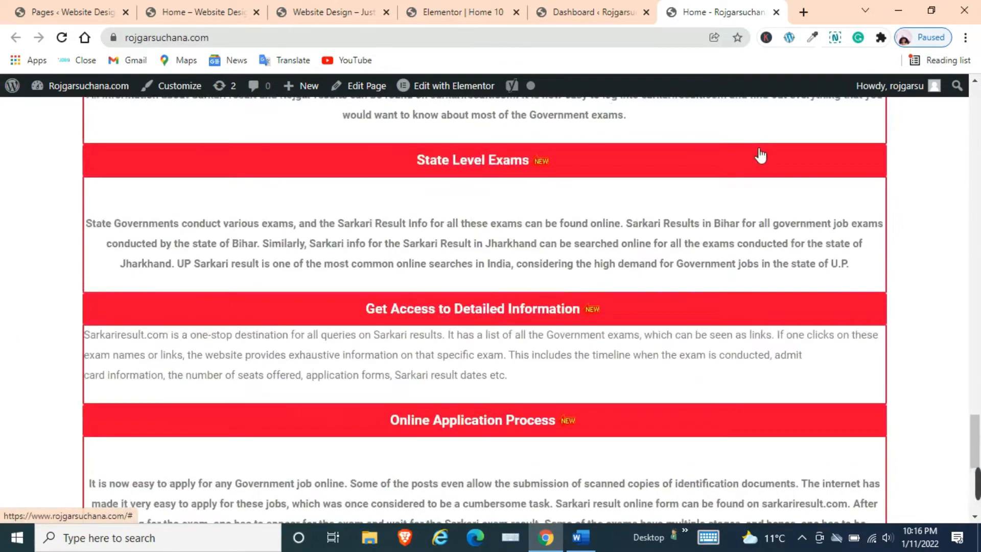
{"action": "scroll", "coordinate": [693, 105], "scroll_direction": "up", "scroll_amount": 10}
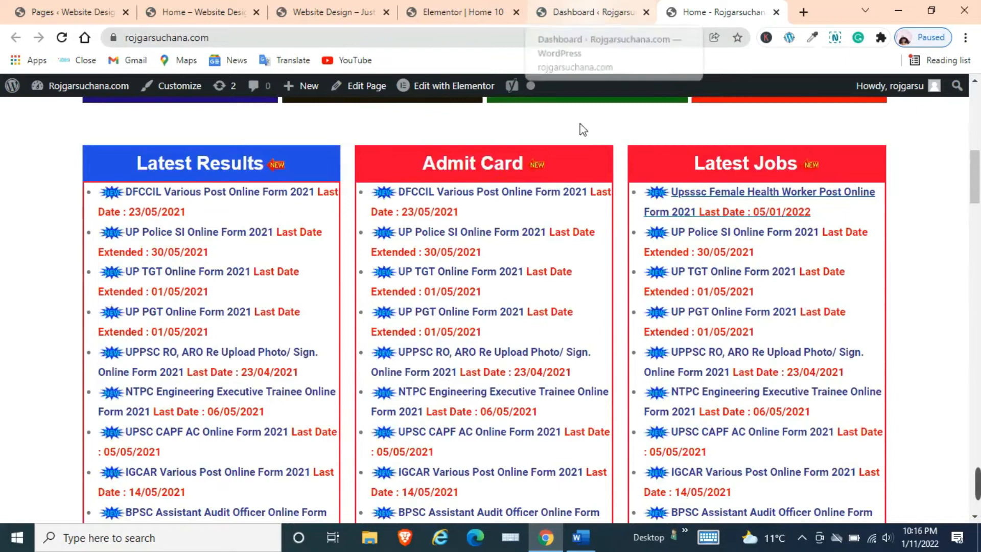
{"action": "scroll", "coordinate": [555, 184], "scroll_direction": "up", "scroll_amount": 10}
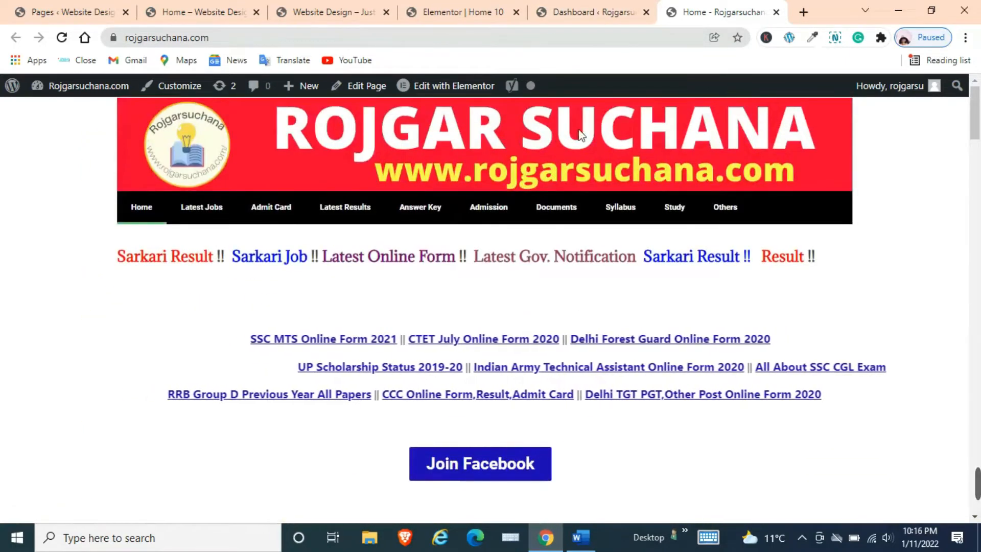
{"action": "scroll", "coordinate": [579, 153], "scroll_direction": "down", "scroll_amount": 7}
{"action": "scroll", "coordinate": [579, 166], "scroll_direction": "up", "scroll_amount": 7}
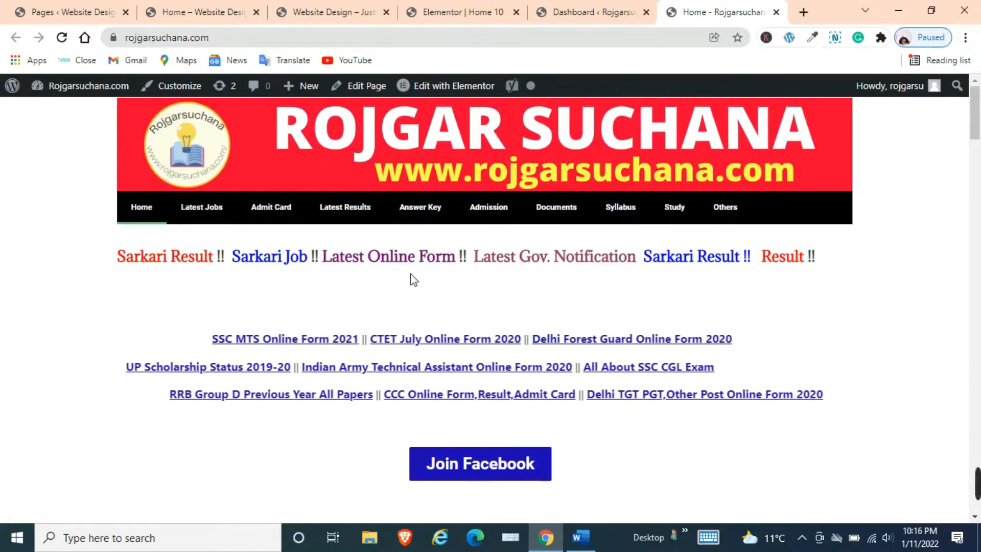
Step: Review the Answer Key, Syllabus and Admission columns, the round site logo and the Exams for Government Jobs section
{"action": "scroll", "coordinate": [414, 277], "scroll_direction": "down", "scroll_amount": 20}
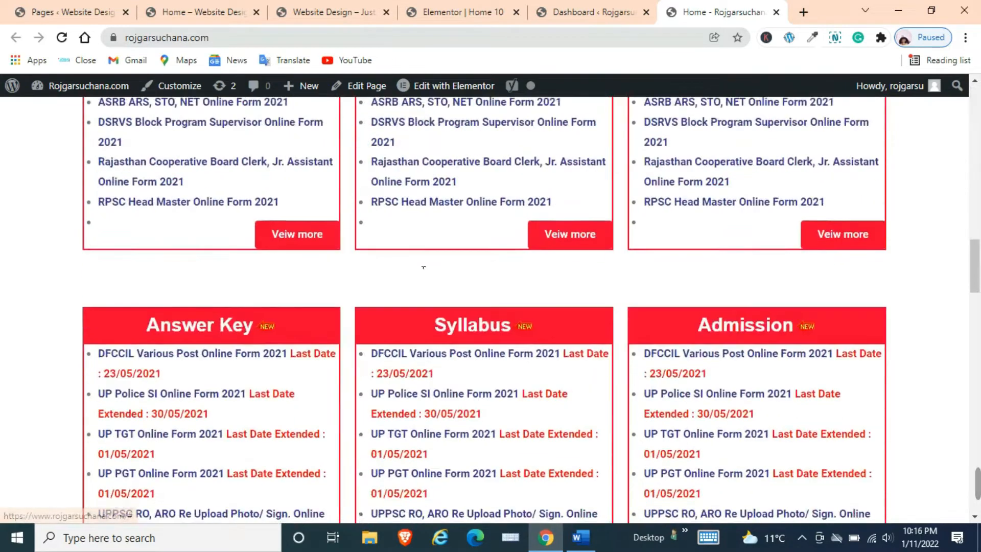
{"action": "scroll", "coordinate": [424, 269], "scroll_direction": "down", "scroll_amount": 2}
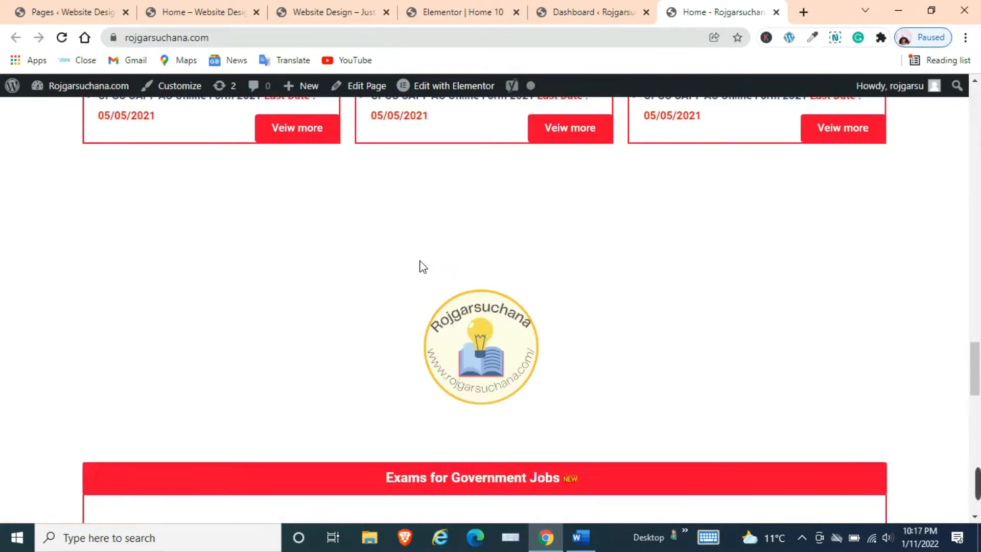
{"action": "scroll", "coordinate": [424, 266], "scroll_direction": "down", "scroll_amount": 3}
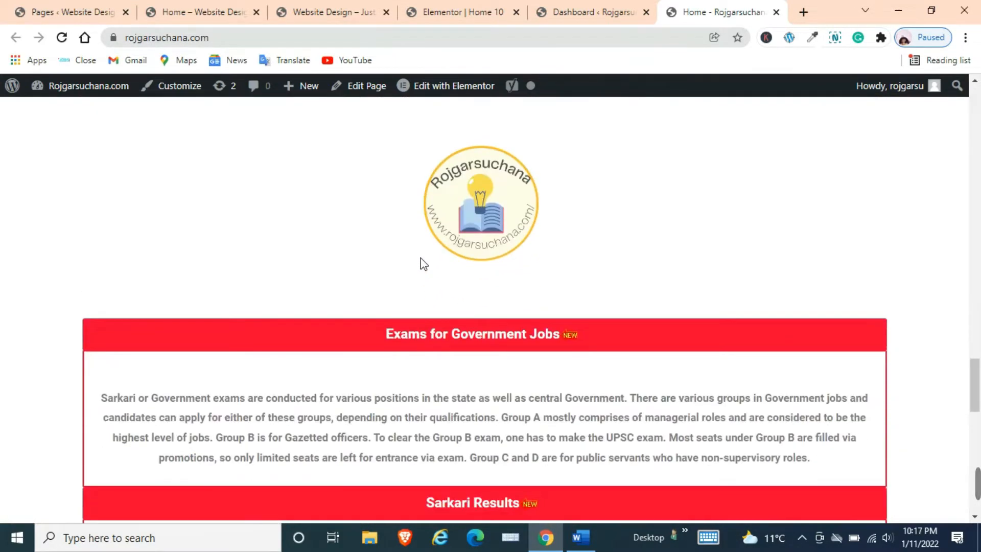
{"action": "scroll", "coordinate": [424, 263], "scroll_direction": "up", "scroll_amount": 20}
{"action": "scroll", "coordinate": [431, 258], "scroll_direction": "up", "scroll_amount": 10}
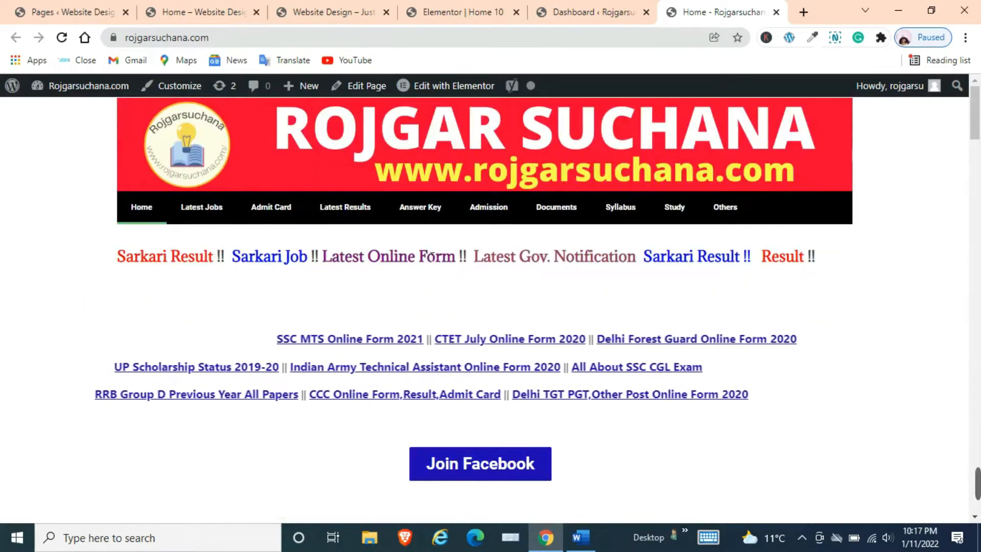
Step: Highlight the coloured Sarkari Result text line below the menu, and review the Join Facebook button and coloured job boxes
{"action": "left_click_drag", "start_coordinate": [105, 255], "coordinate": [867, 278]}
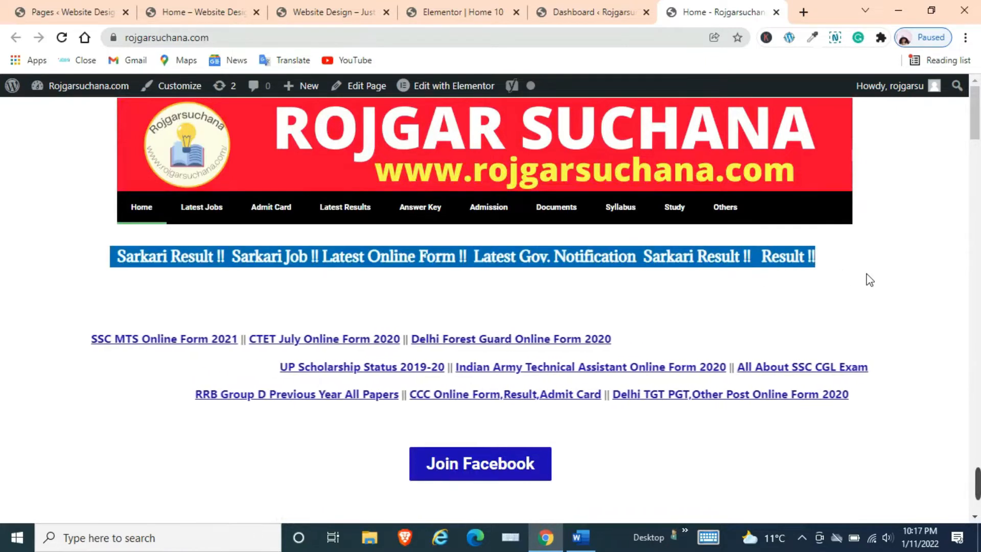
{"action": "scroll", "coordinate": [511, 241], "scroll_direction": "down", "scroll_amount": 3}
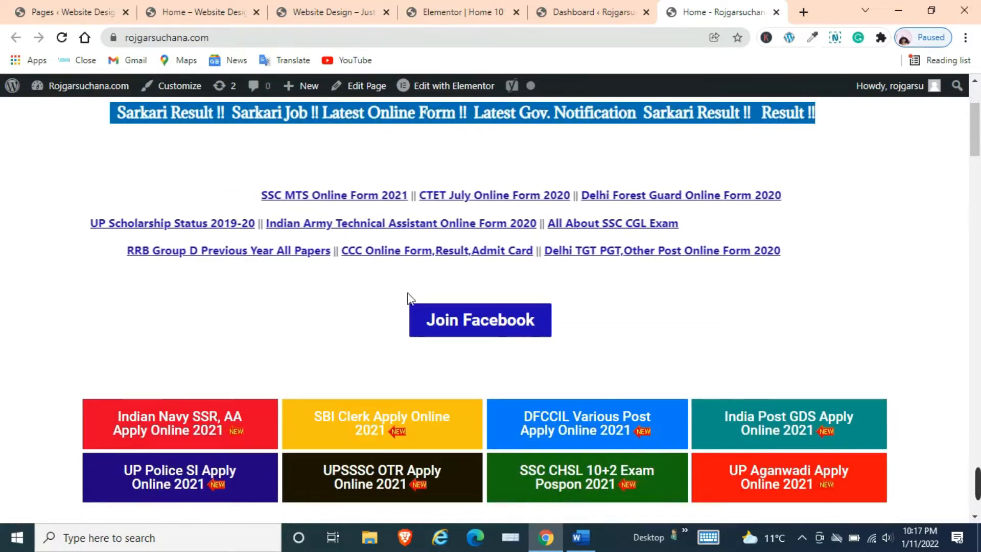
{"action": "scroll", "coordinate": [429, 295], "scroll_direction": "down", "scroll_amount": 3}
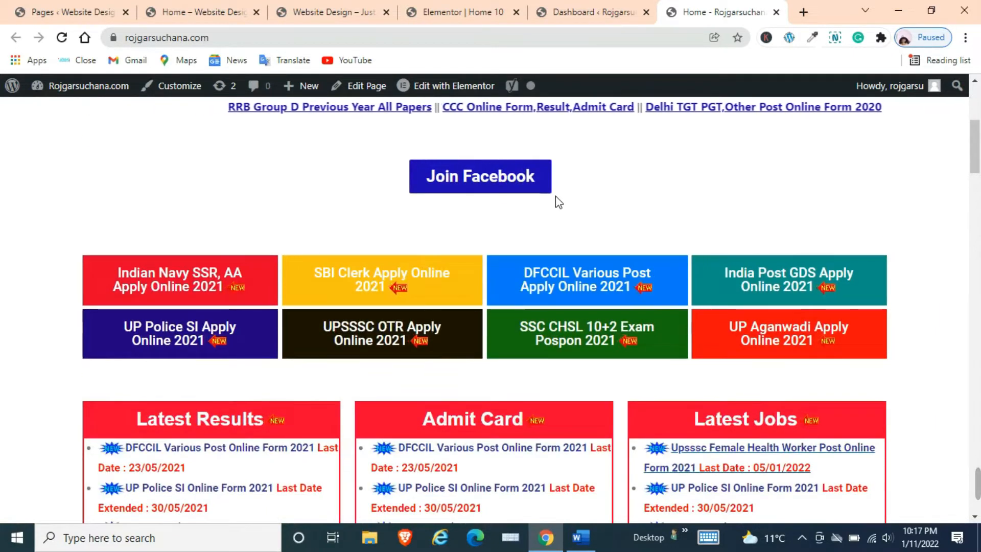
{"action": "scroll", "coordinate": [209, 276], "scroll_direction": "down", "scroll_amount": 5}
{"action": "scroll", "coordinate": [142, 205], "scroll_direction": "up", "scroll_amount": 4}
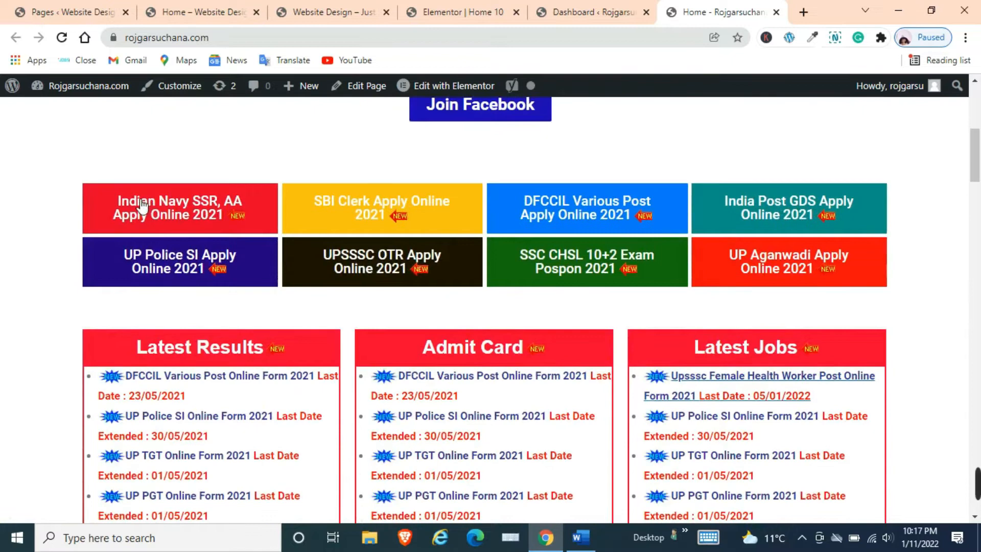
Step: Examine the list columns from Latest Results to Study and the text sections down to Online Application Process, returning to the coloured boxes
{"action": "scroll", "coordinate": [640, 228], "scroll_direction": "down", "scroll_amount": 10}
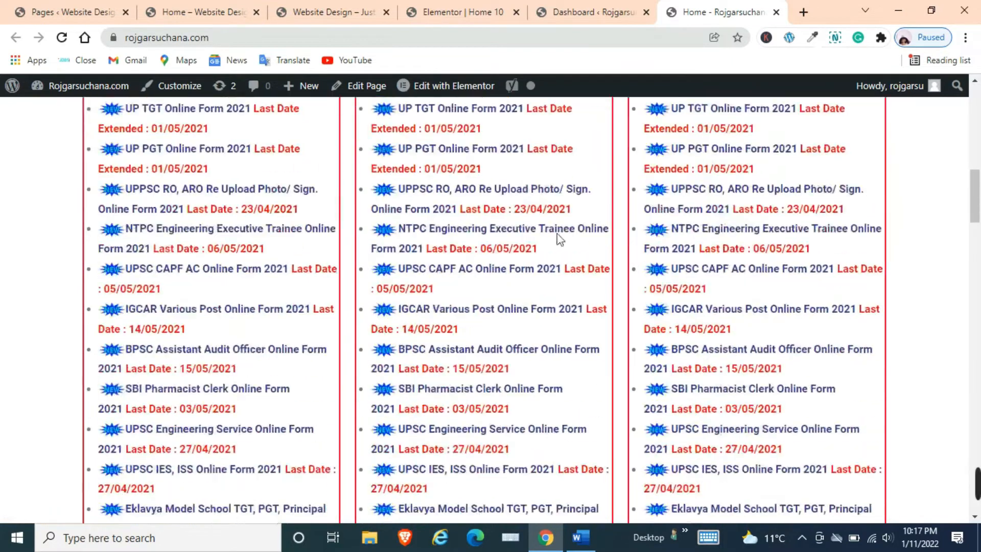
{"action": "scroll", "coordinate": [731, 338], "scroll_direction": "down", "scroll_amount": 10}
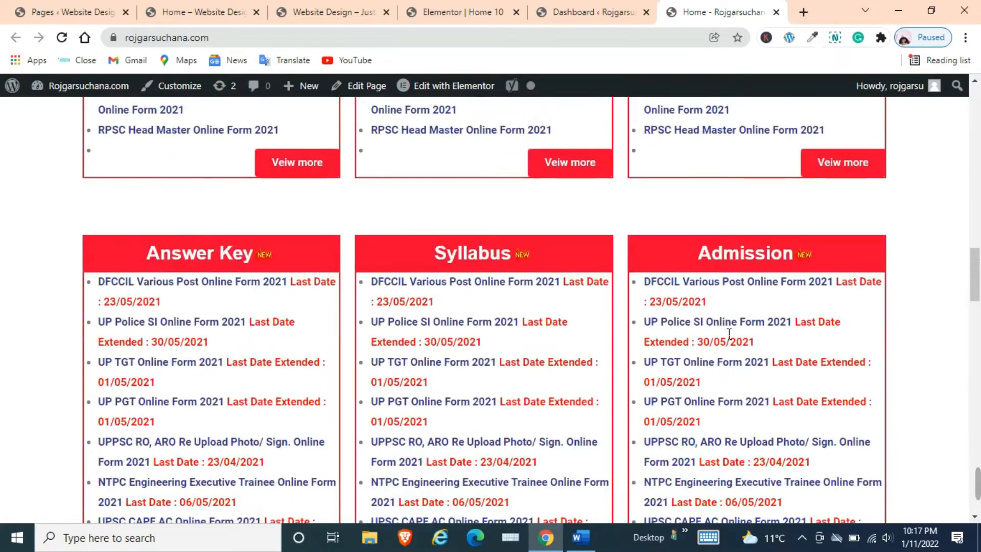
{"action": "scroll", "coordinate": [725, 333], "scroll_direction": "down", "scroll_amount": 10}
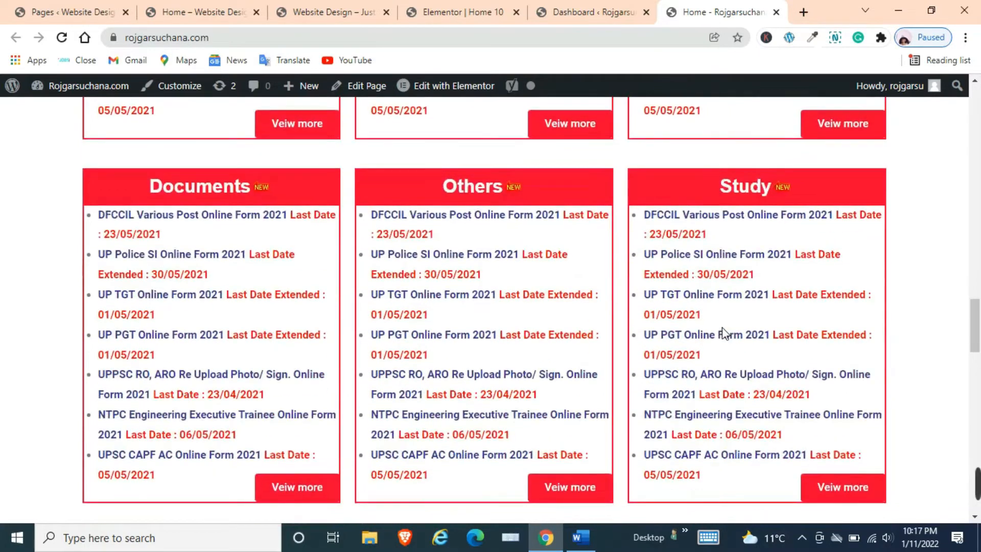
{"action": "scroll", "coordinate": [721, 328], "scroll_direction": "down", "scroll_amount": 7}
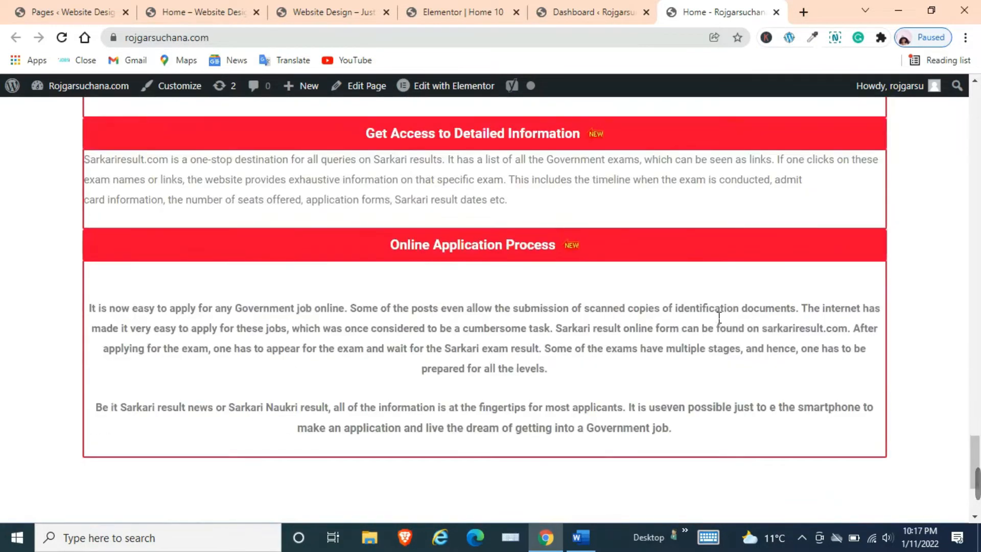
{"action": "scroll", "coordinate": [722, 480], "scroll_direction": "up", "scroll_amount": 20}
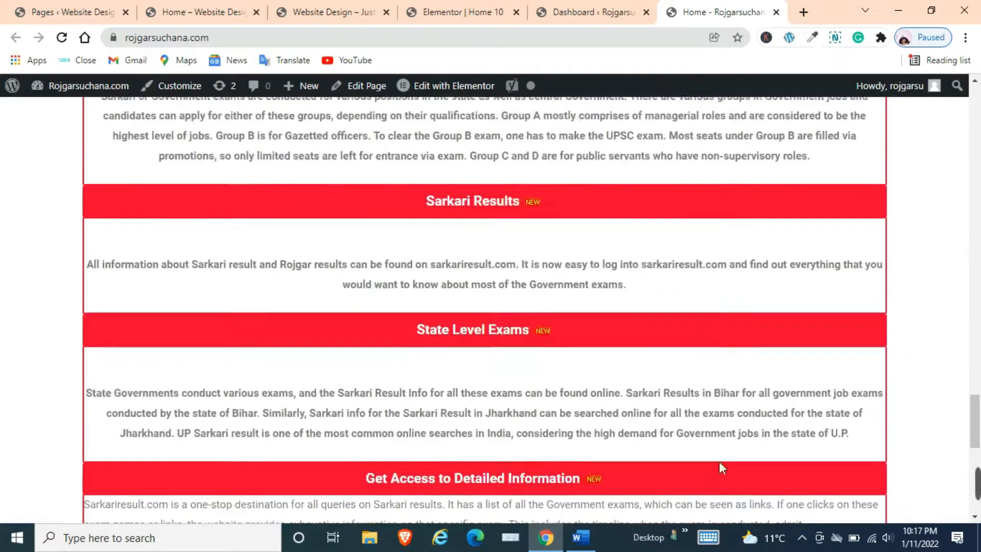
{"action": "scroll", "coordinate": [724, 454], "scroll_direction": "up", "scroll_amount": 15}
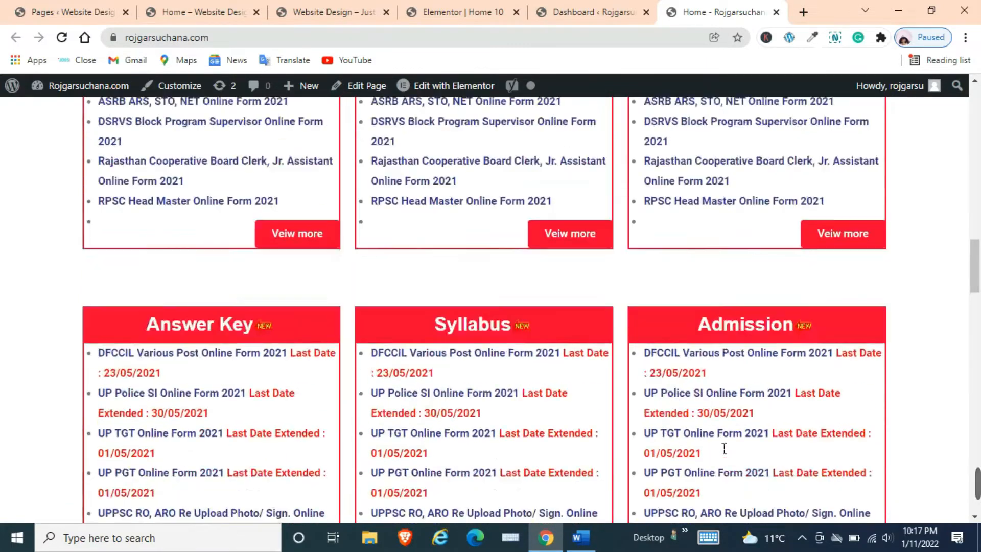
{"action": "scroll", "coordinate": [613, 399], "scroll_direction": "up", "scroll_amount": 7}
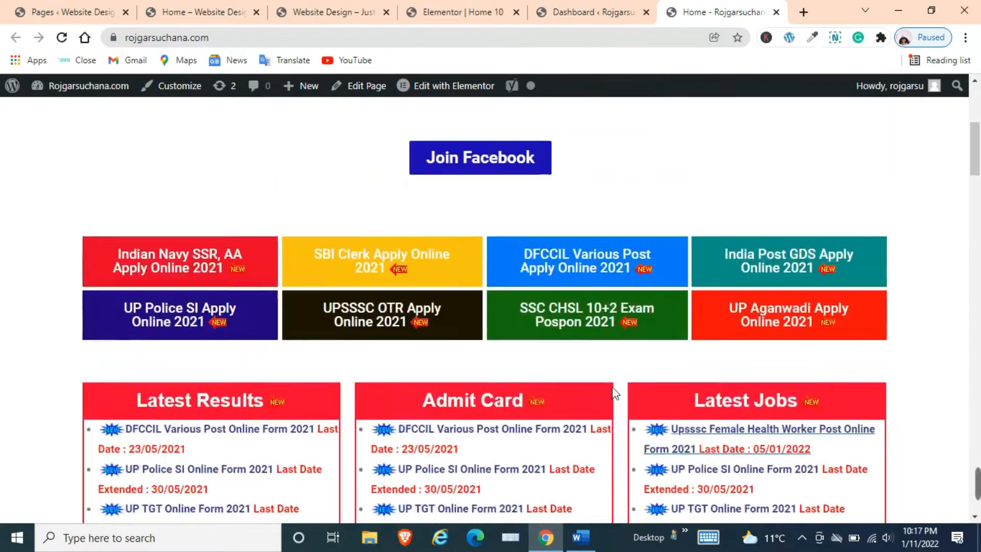
Step: Check the Latest Results, Admit Card and Latest Jobs columns, glance at the WordPress dashboard, and view the homepage's upper sections again
{"action": "scroll", "coordinate": [616, 388], "scroll_direction": "down", "scroll_amount": 4}
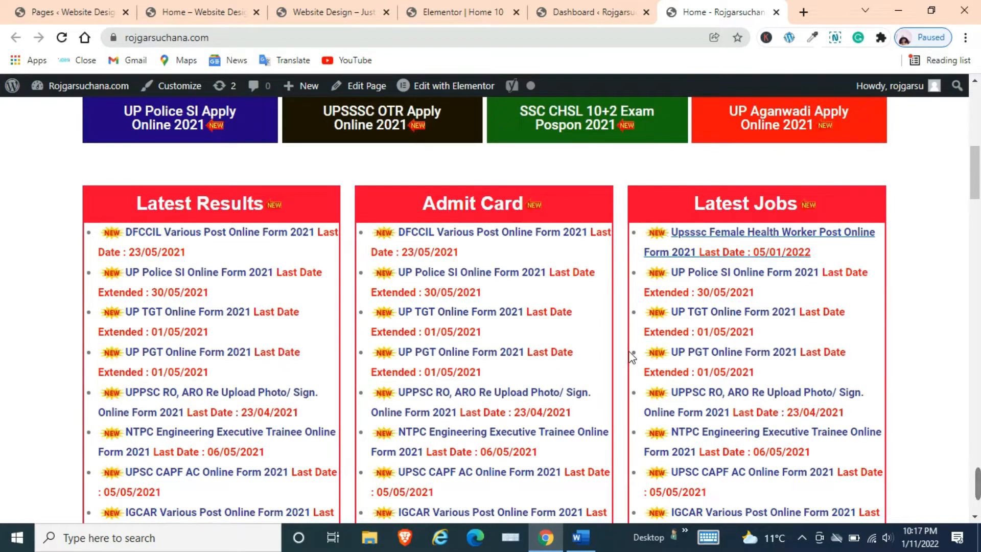
{"action": "left_click", "coordinate": [634, 16]}
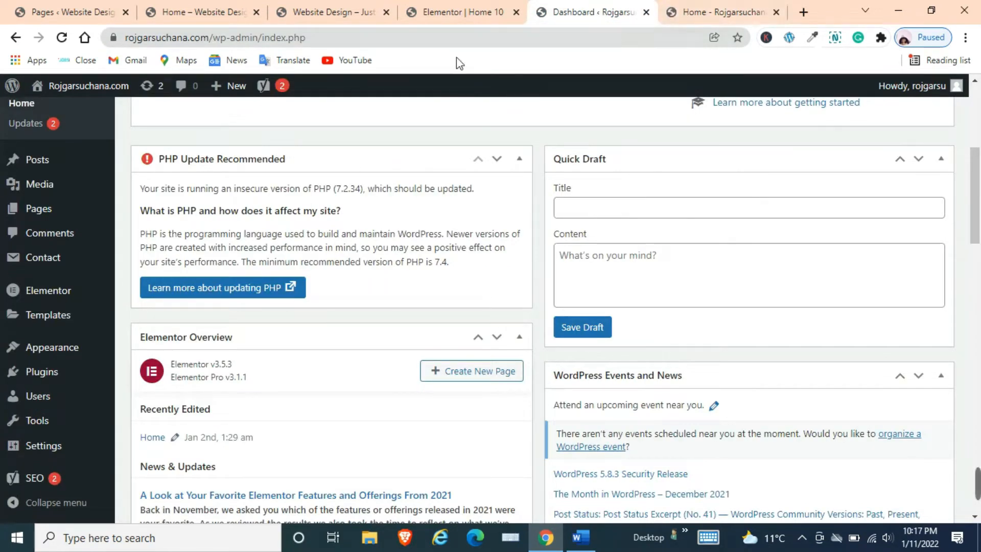
{"action": "left_click", "coordinate": [719, 10]}
{"action": "scroll", "coordinate": [482, 193], "scroll_direction": "up", "scroll_amount": 5}
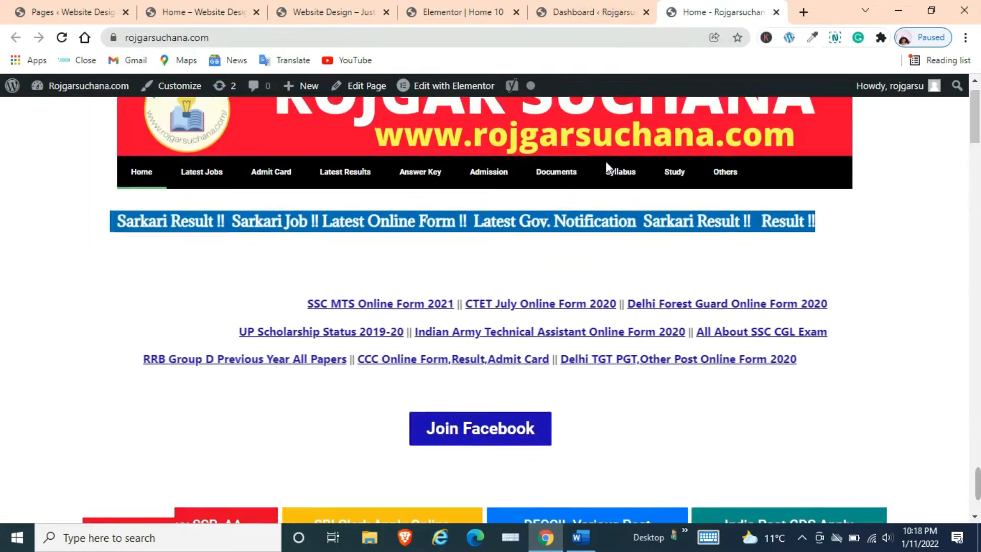
{"action": "scroll", "coordinate": [545, 255], "scroll_direction": "down", "scroll_amount": 7}
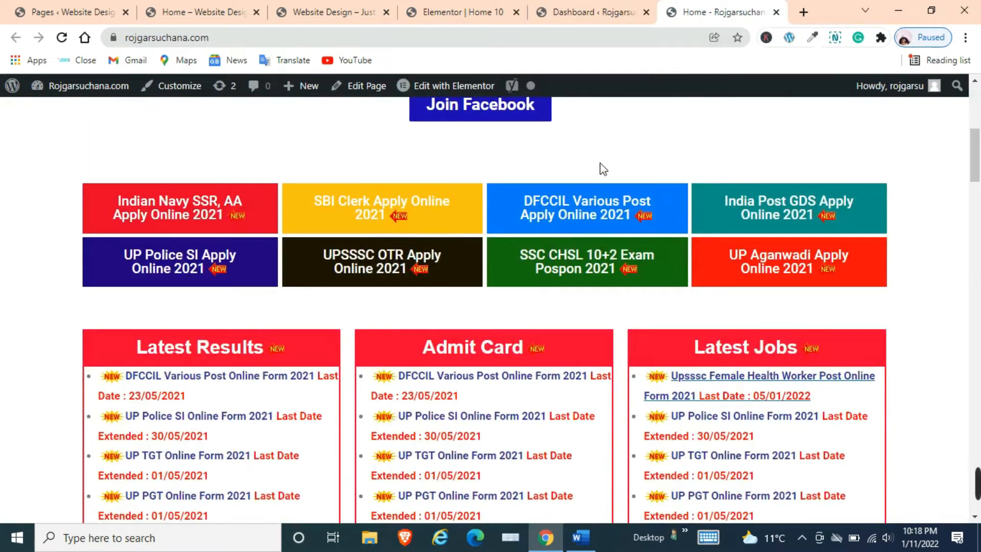
Step: Start a new blank post from the Rojgarsuchana WordPress dashboard and look over its editor
{"action": "left_click", "coordinate": [595, 7]}
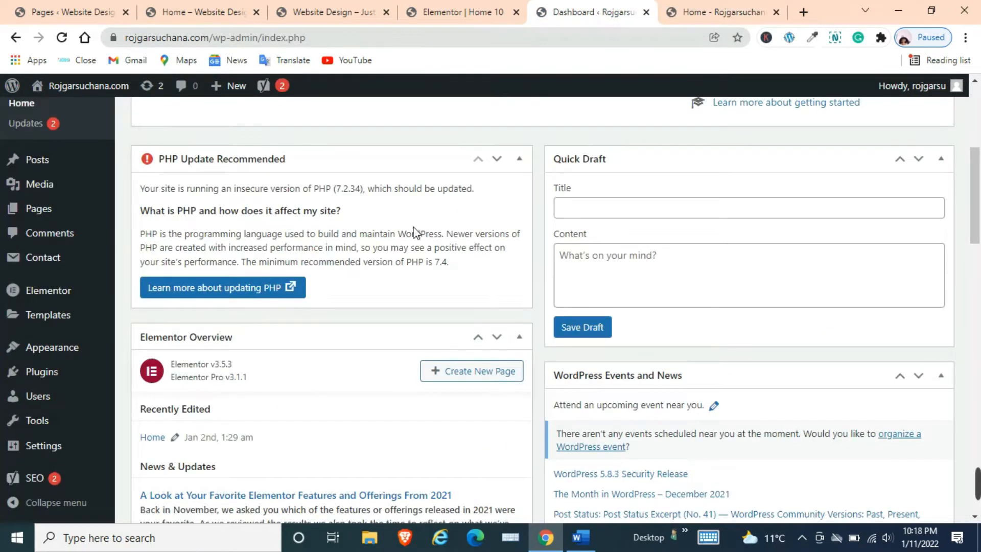
{"action": "scroll", "coordinate": [414, 232], "scroll_direction": "up", "scroll_amount": 5}
{"action": "mouse_move", "coordinate": [57, 212]}
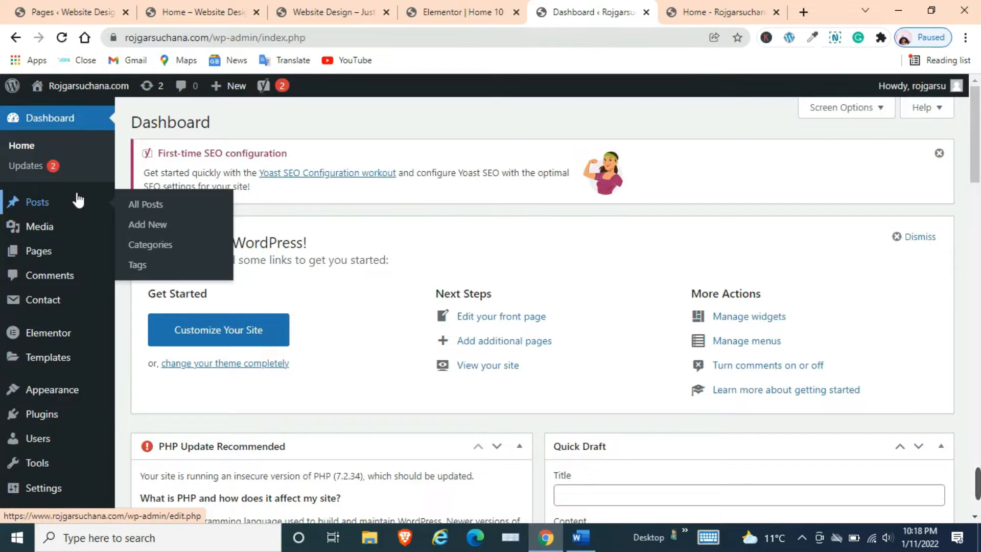
{"action": "mouse_move", "coordinate": [69, 260]}
{"action": "left_click", "coordinate": [148, 225]}
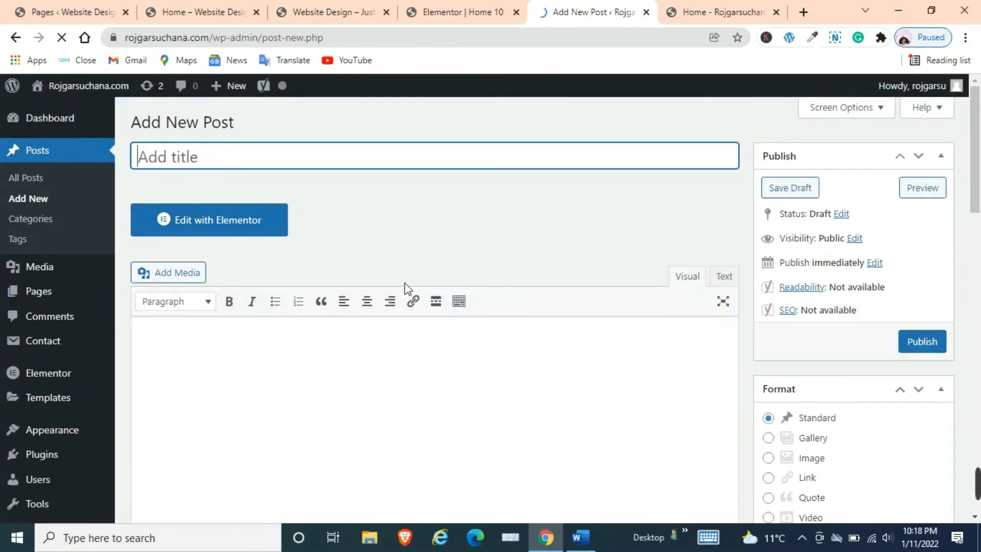
{"action": "scroll", "coordinate": [403, 287], "scroll_direction": "down", "scroll_amount": 3}
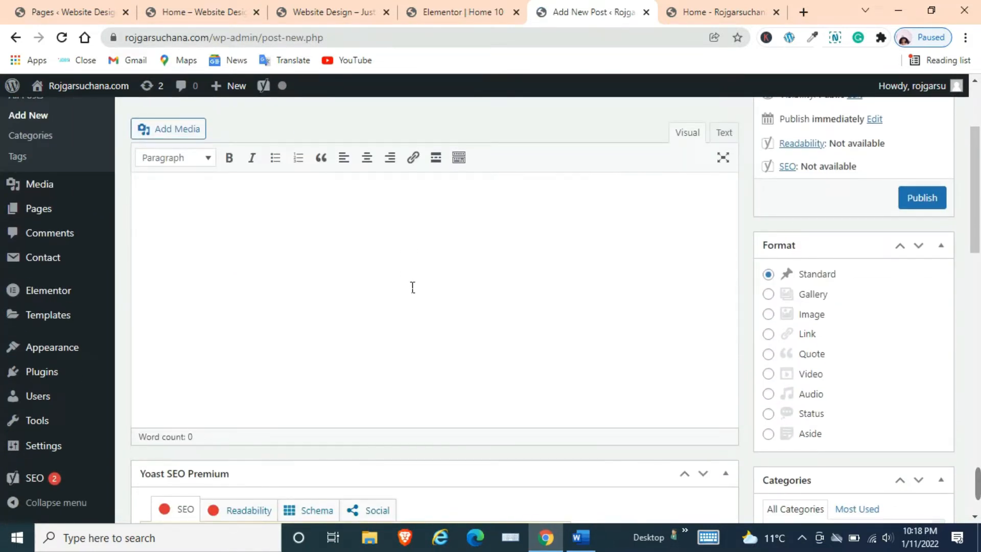
{"action": "scroll", "coordinate": [413, 287], "scroll_direction": "up", "scroll_amount": 3}
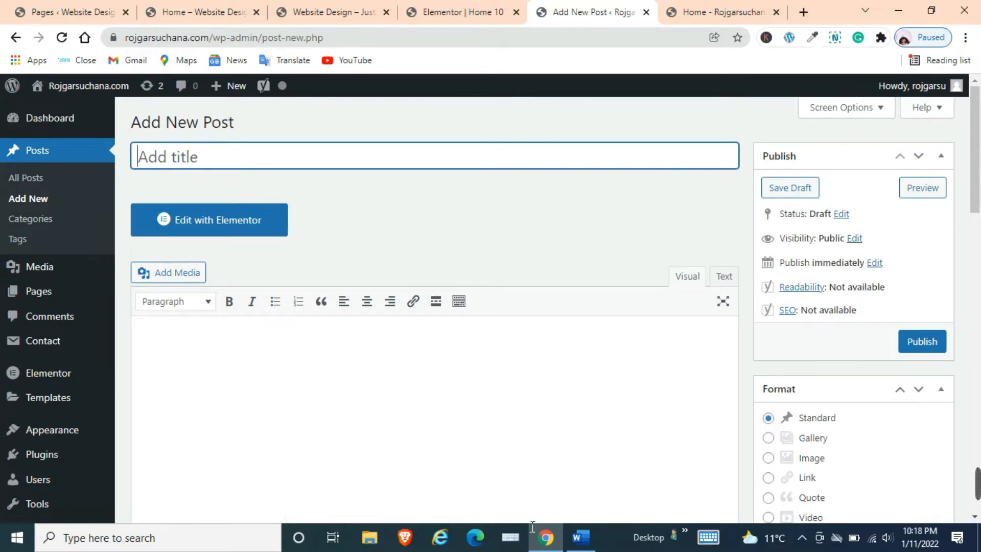
Step: Switch to Word and review the Rajasthan REET 2022 post document, from the post details to the vacancy tables and Important Links
{"action": "left_click", "coordinate": [581, 542]}
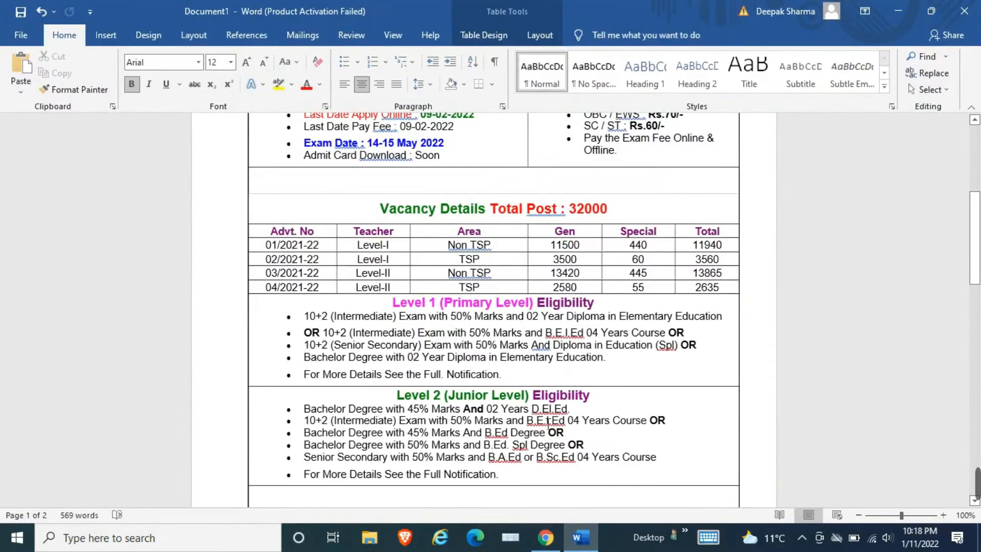
{"action": "scroll", "coordinate": [548, 423], "scroll_direction": "up", "scroll_amount": 5}
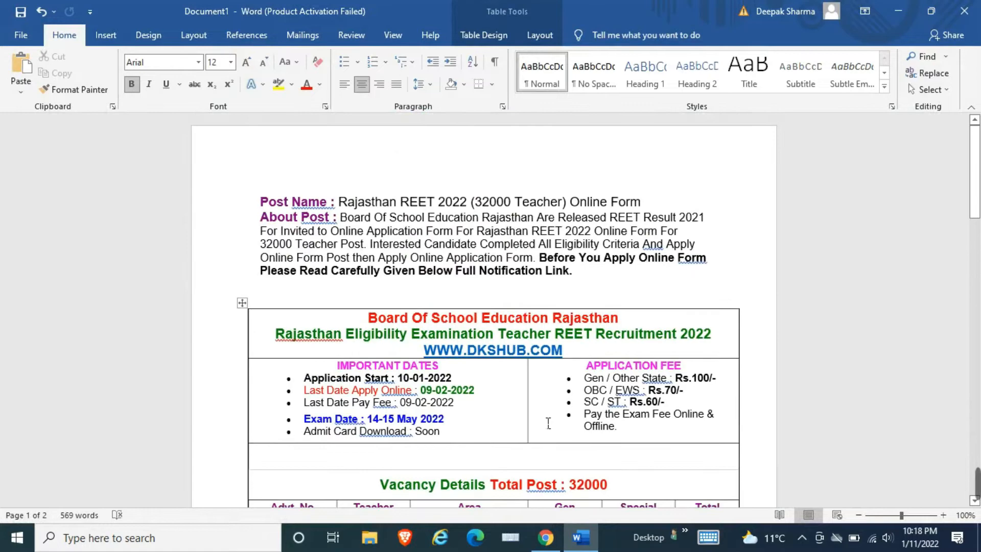
{"action": "scroll", "coordinate": [547, 420], "scroll_direction": "down", "scroll_amount": 2}
{"action": "scroll", "coordinate": [541, 386], "scroll_direction": "down", "scroll_amount": 20}
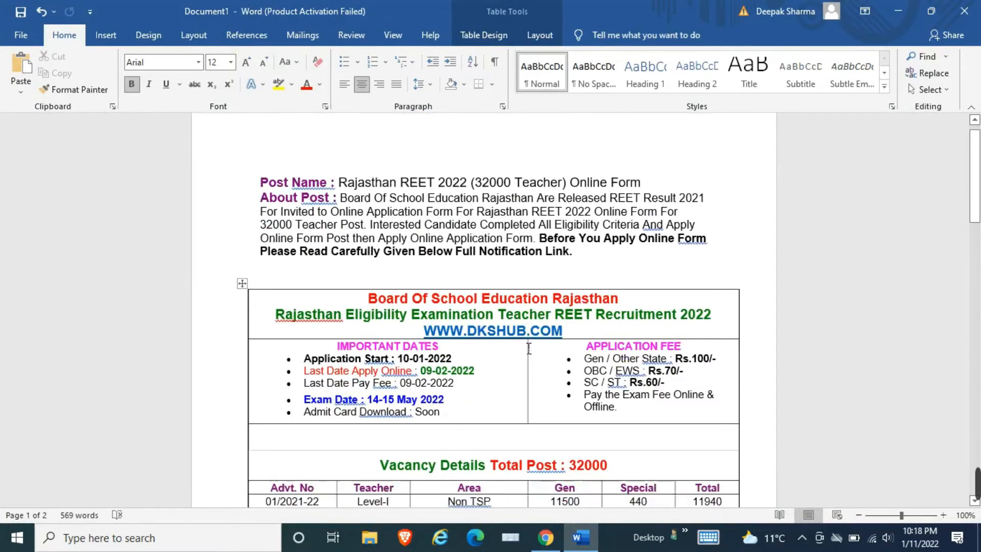
{"action": "scroll", "coordinate": [526, 347], "scroll_direction": "down", "scroll_amount": 20}
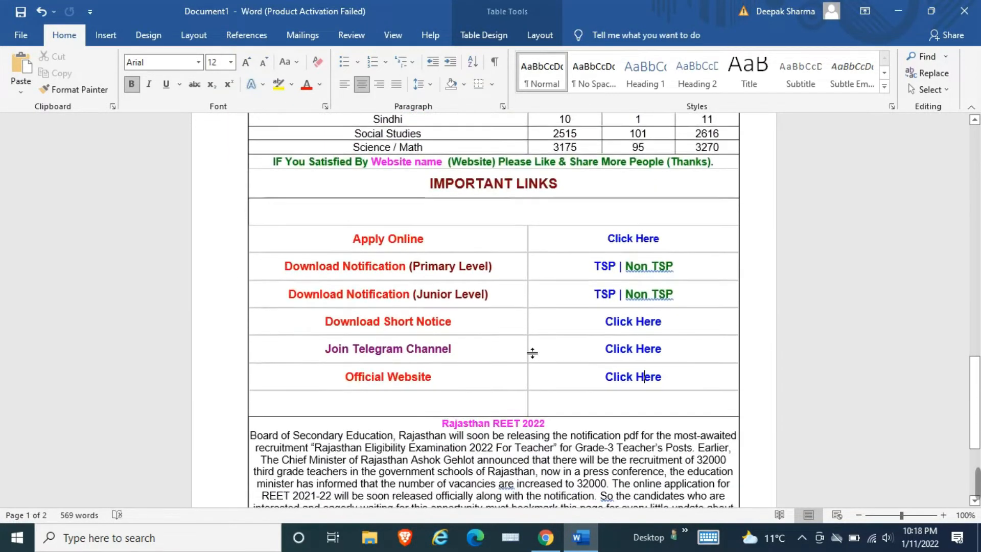
{"action": "scroll", "coordinate": [529, 349], "scroll_direction": "up", "scroll_amount": 6}
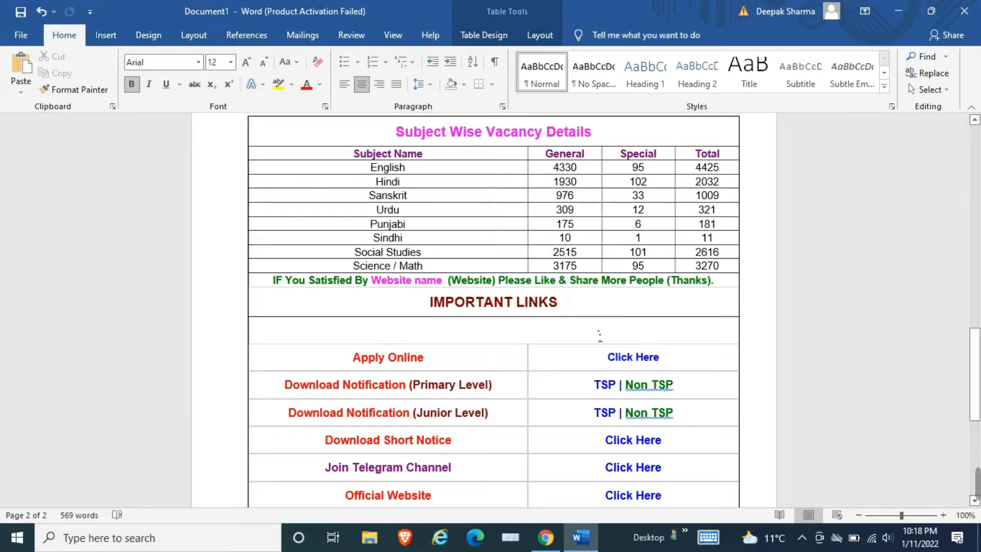
Step: Copy the entire Rajasthan REET 2022 document in Word
{"action": "key", "text": "ctrl+a"}
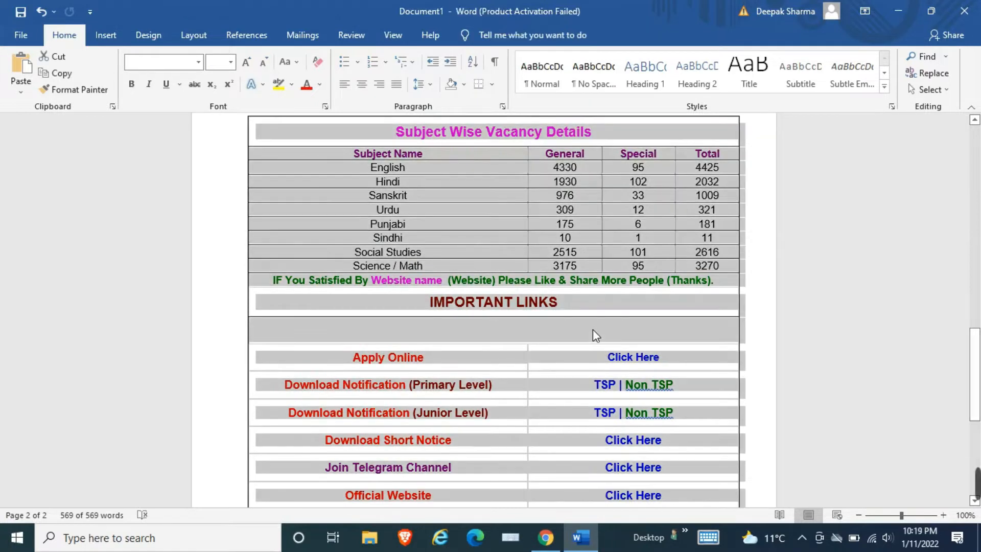
{"action": "scroll", "coordinate": [594, 333], "scroll_direction": "up", "scroll_amount": 3}
{"action": "scroll", "coordinate": [593, 329], "scroll_direction": "up", "scroll_amount": 7}
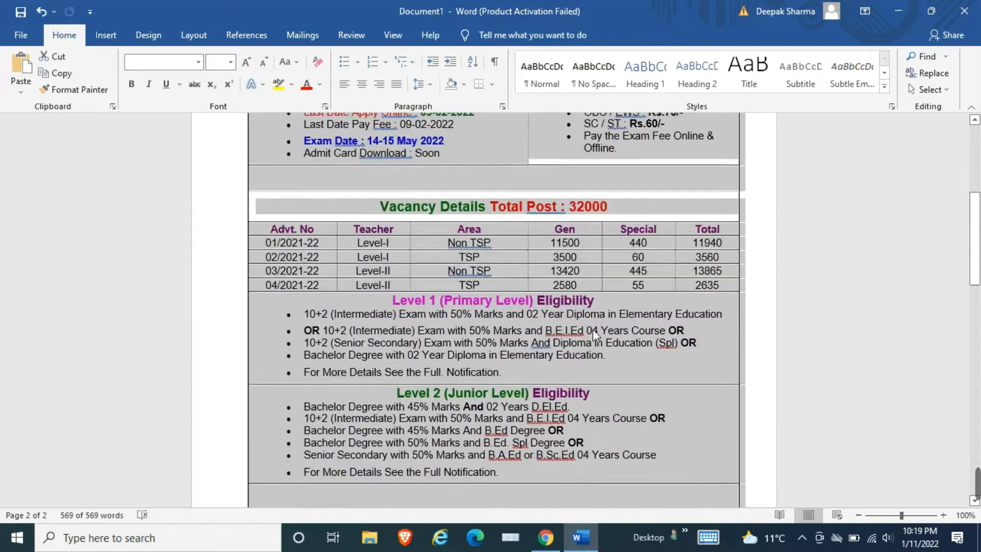
{"action": "right_click", "coordinate": [597, 274]}
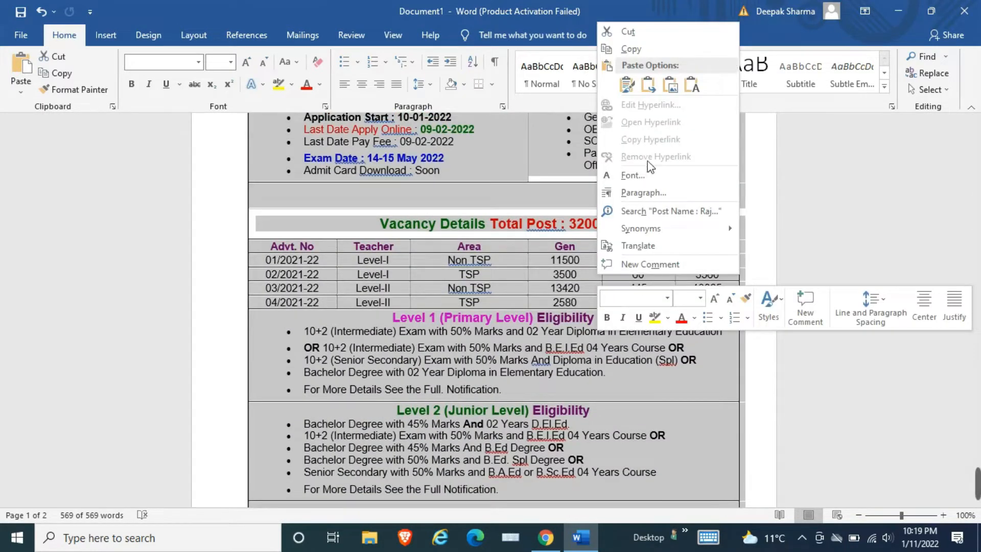
{"action": "left_click", "coordinate": [631, 51]}
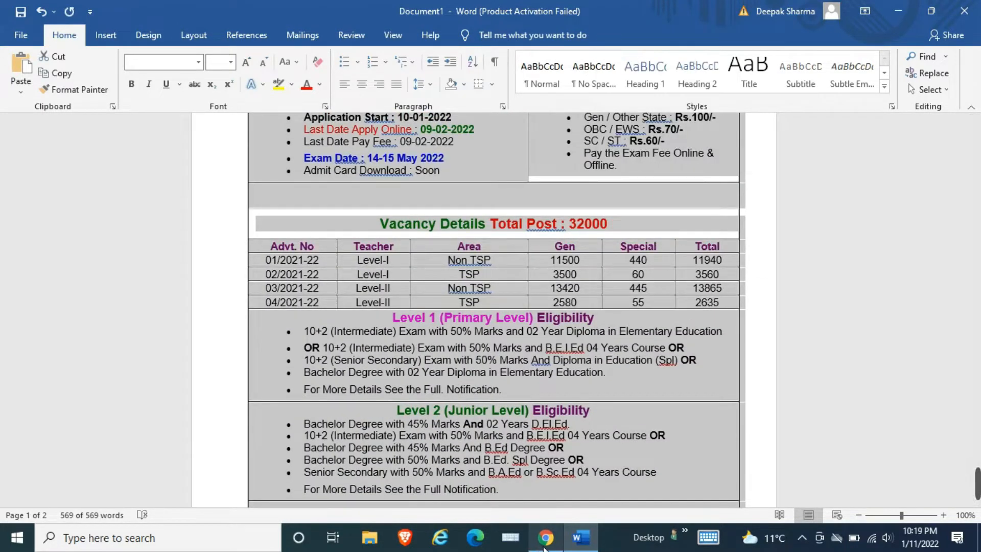
Step: Switch to the new WordPress post in Chrome, paste the copied document into its content area and check the pasted text and tables
{"action": "left_click", "coordinate": [546, 537]}
{"action": "scroll", "coordinate": [321, 333], "scroll_direction": "down", "scroll_amount": 1}
{"action": "scroll", "coordinate": [312, 317], "scroll_direction": "down", "scroll_amount": 3}
{"action": "scroll", "coordinate": [271, 291], "scroll_direction": "up", "scroll_amount": 4}
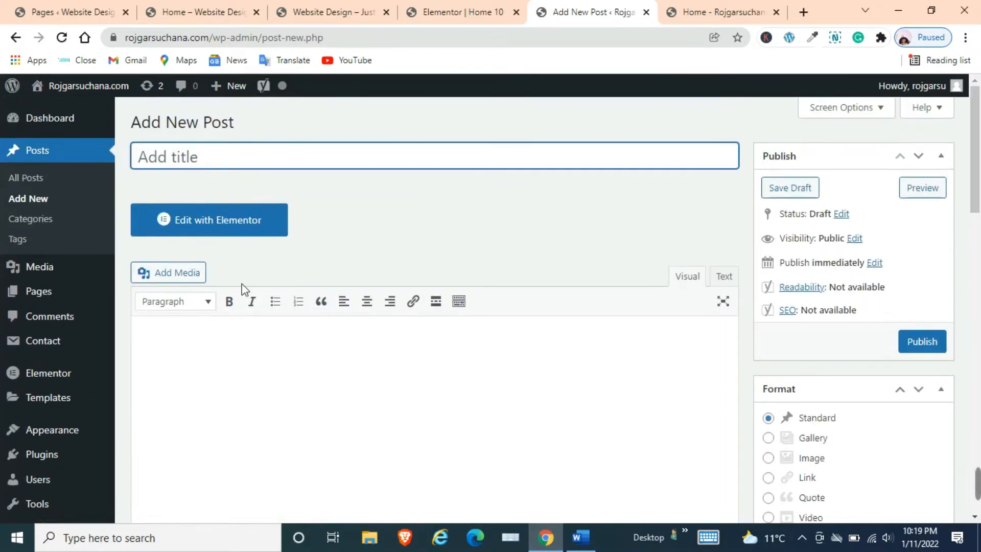
{"action": "scroll", "coordinate": [176, 301], "scroll_direction": "down", "scroll_amount": 1}
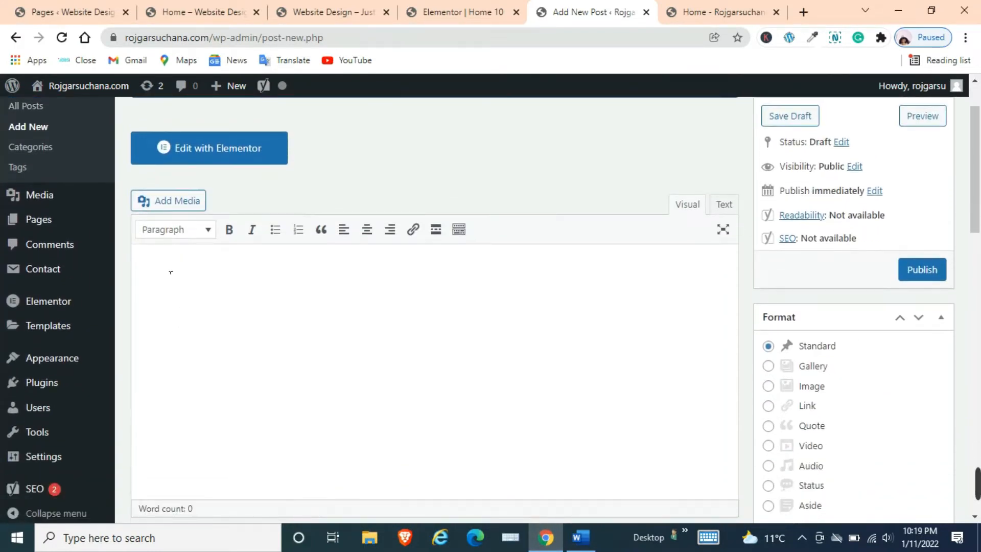
{"action": "right_click", "coordinate": [171, 271]}
{"action": "left_click", "coordinate": [217, 124]}
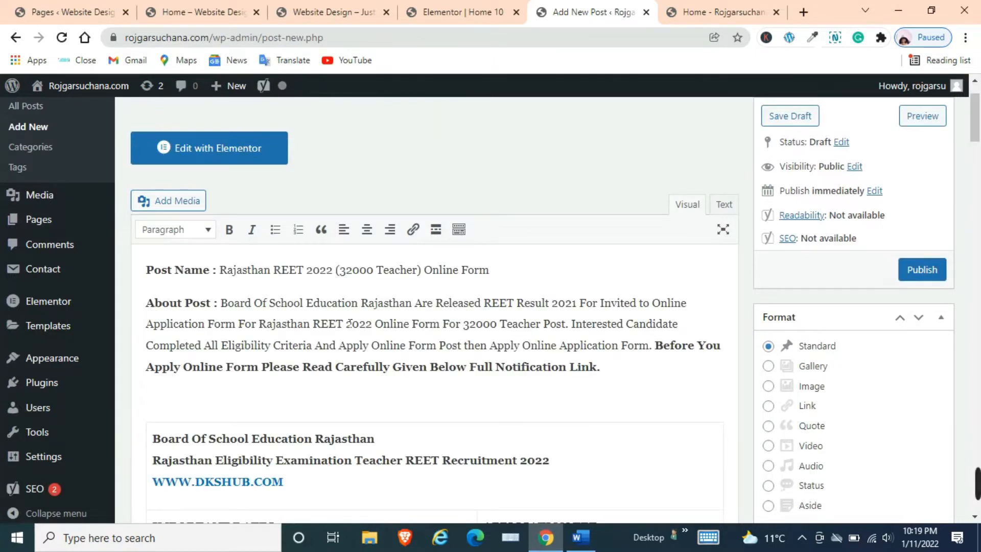
{"action": "scroll", "coordinate": [349, 322], "scroll_direction": "down", "scroll_amount": 5}
{"action": "scroll", "coordinate": [351, 317], "scroll_direction": "down", "scroll_amount": 8}
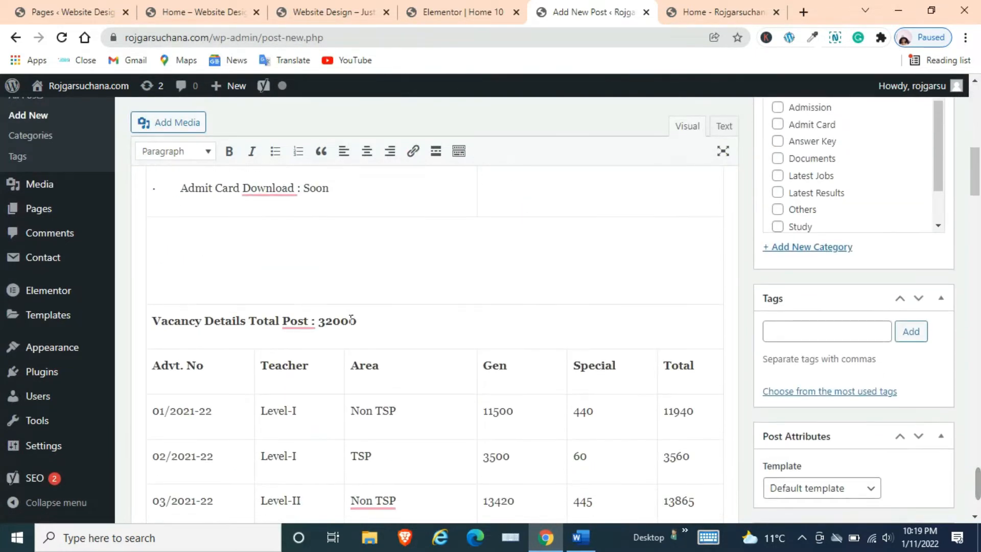
{"action": "scroll", "coordinate": [369, 300], "scroll_direction": "down", "scroll_amount": 9}
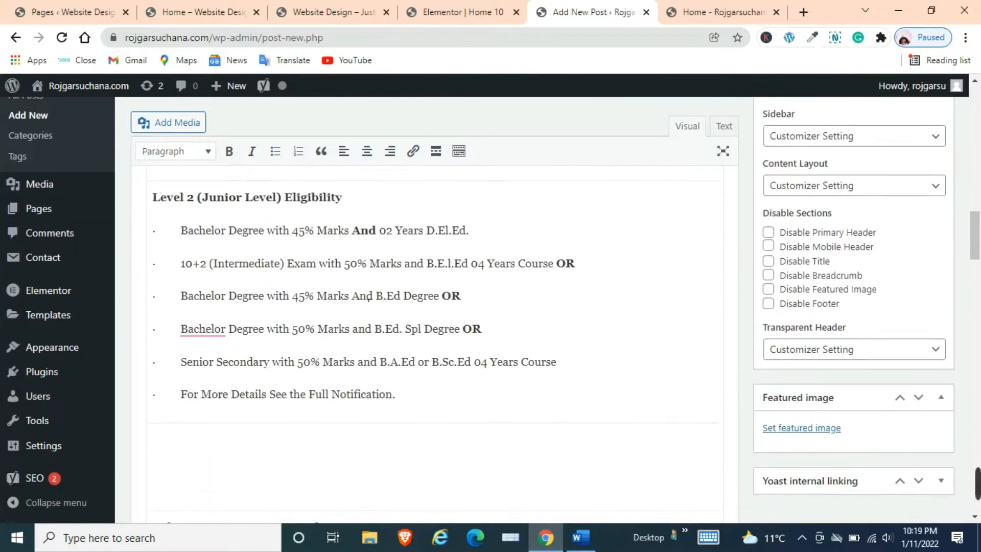
{"action": "scroll", "coordinate": [369, 300], "scroll_direction": "down", "scroll_amount": 6}
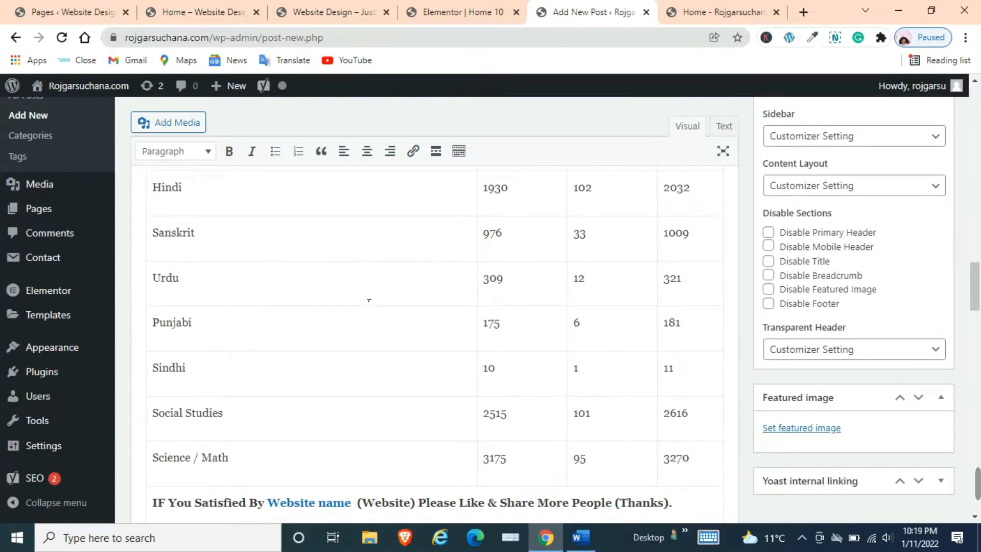
{"action": "scroll", "coordinate": [368, 300], "scroll_direction": "up", "scroll_amount": 14}
{"action": "scroll", "coordinate": [370, 300], "scroll_direction": "up", "scroll_amount": 15}
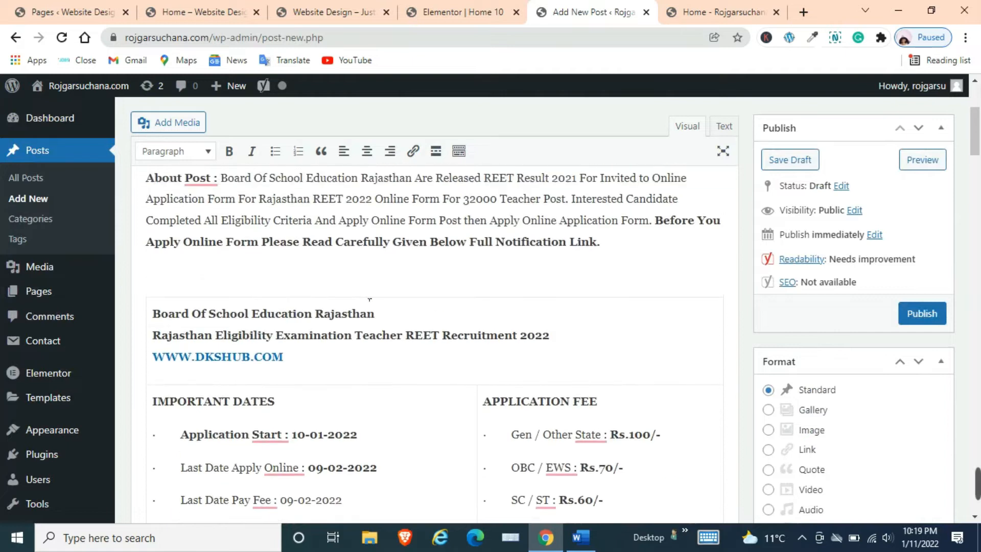
Step: Show the editor's additional formatting options and colour the post name "Rajasthan REET 2022 (32000 Teacher) Online Form" red
{"action": "scroll", "coordinate": [296, 303], "scroll_direction": "down", "scroll_amount": 1}
{"action": "left_click", "coordinate": [206, 200]}
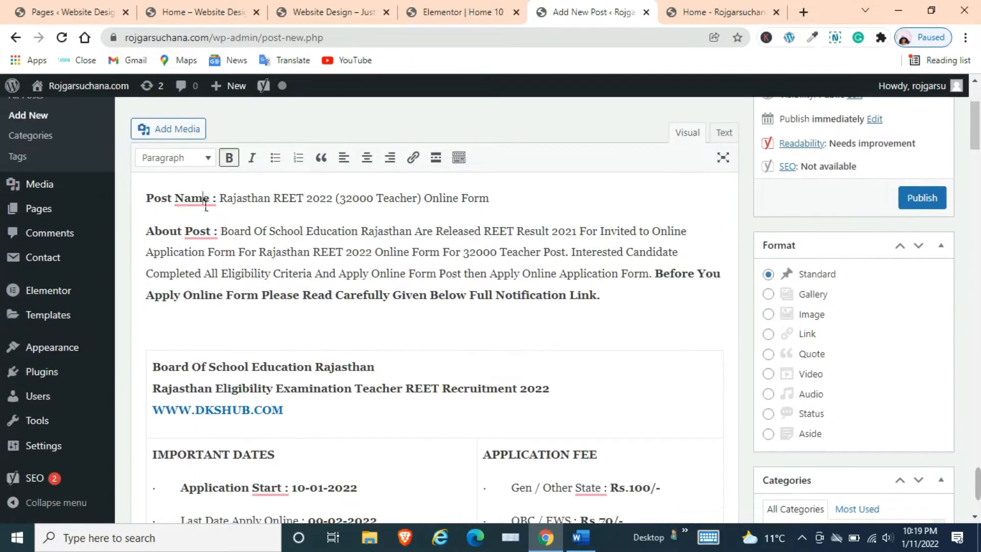
{"action": "left_click_drag", "start_coordinate": [219, 200], "coordinate": [488, 209]}
{"action": "scroll", "coordinate": [488, 210], "scroll_direction": "up", "scroll_amount": 2}
{"action": "scroll", "coordinate": [394, 258], "scroll_direction": "down", "scroll_amount": 1}
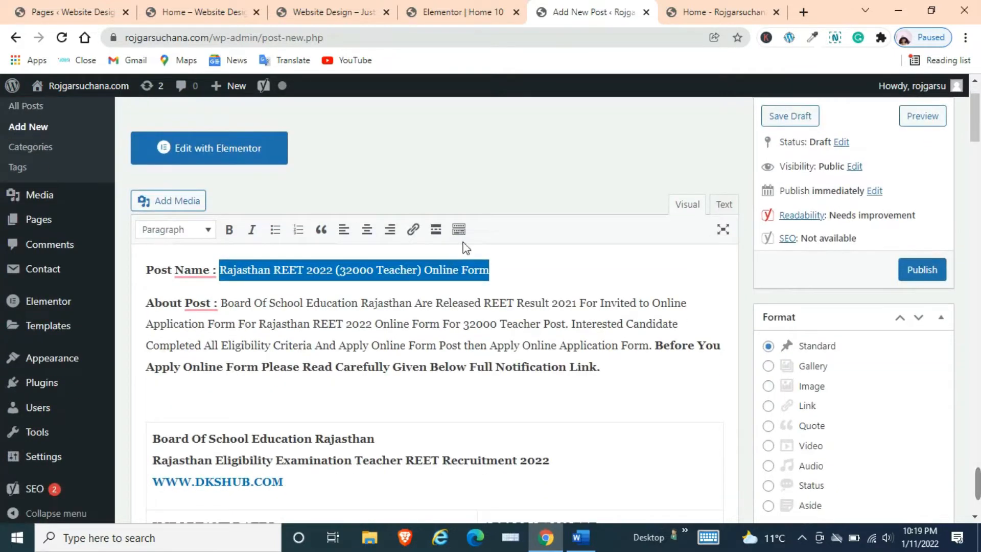
{"action": "left_click", "coordinate": [468, 236]}
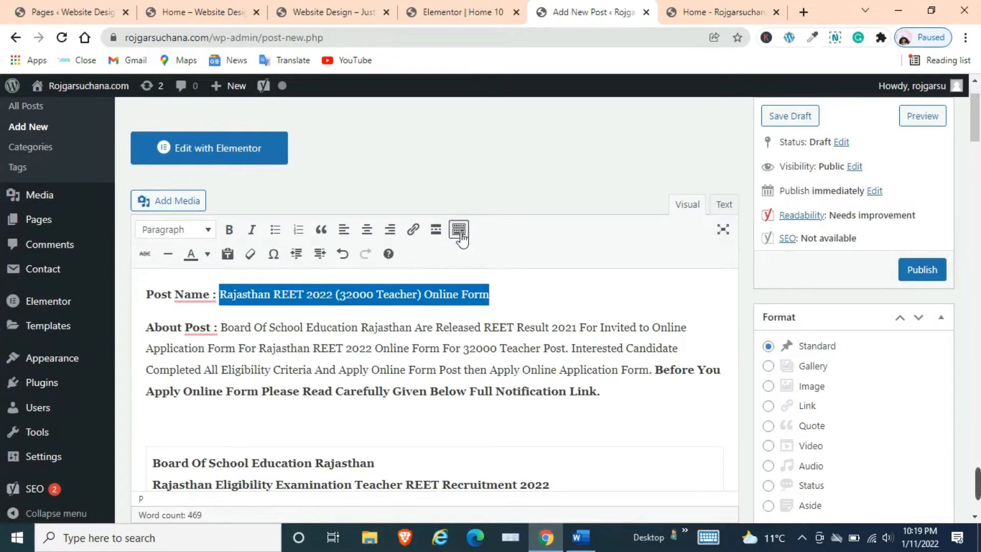
{"action": "left_click", "coordinate": [208, 253]}
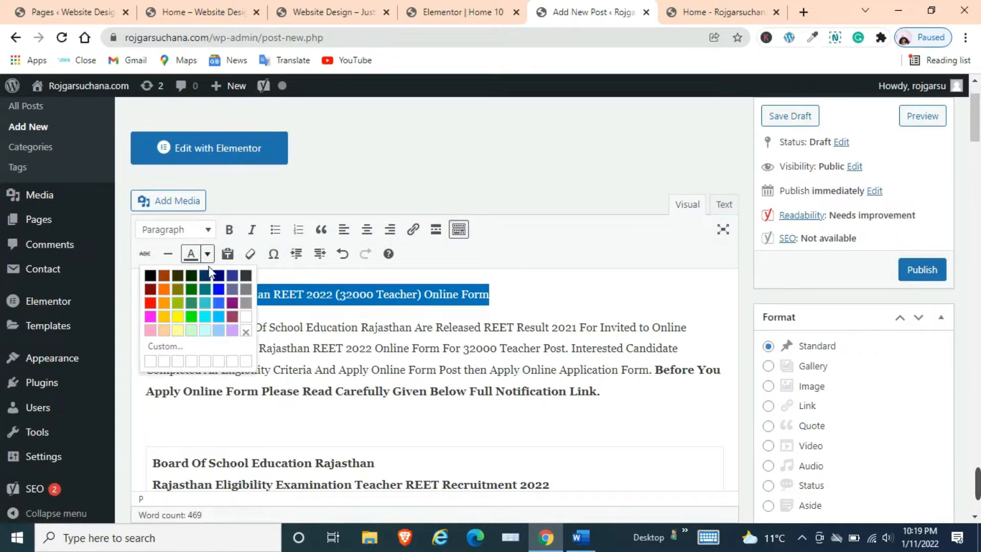
{"action": "left_click", "coordinate": [162, 305]}
{"action": "left_click", "coordinate": [335, 300]}
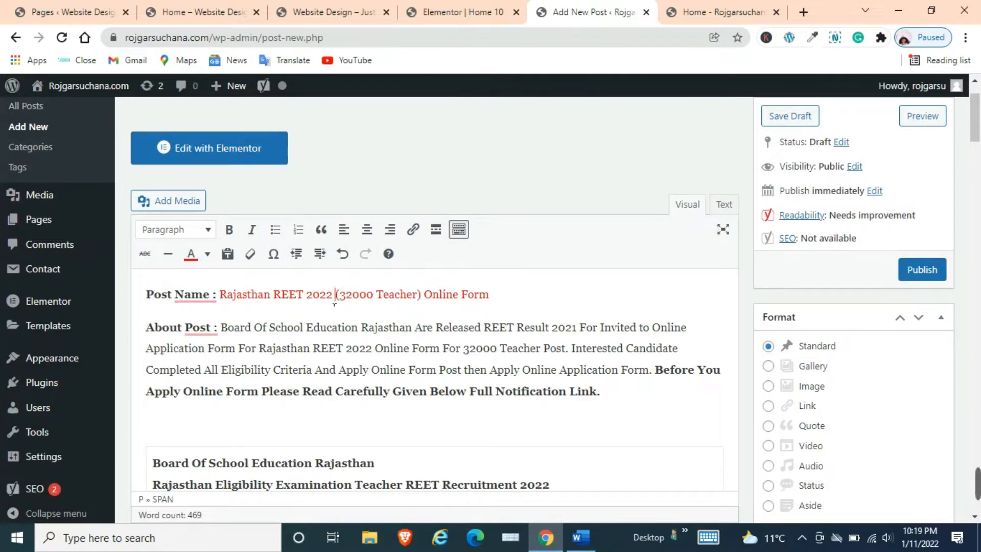
Step: Format the Post Name line as Heading 3
{"action": "left_click_drag", "start_coordinate": [220, 300], "coordinate": [499, 303]}
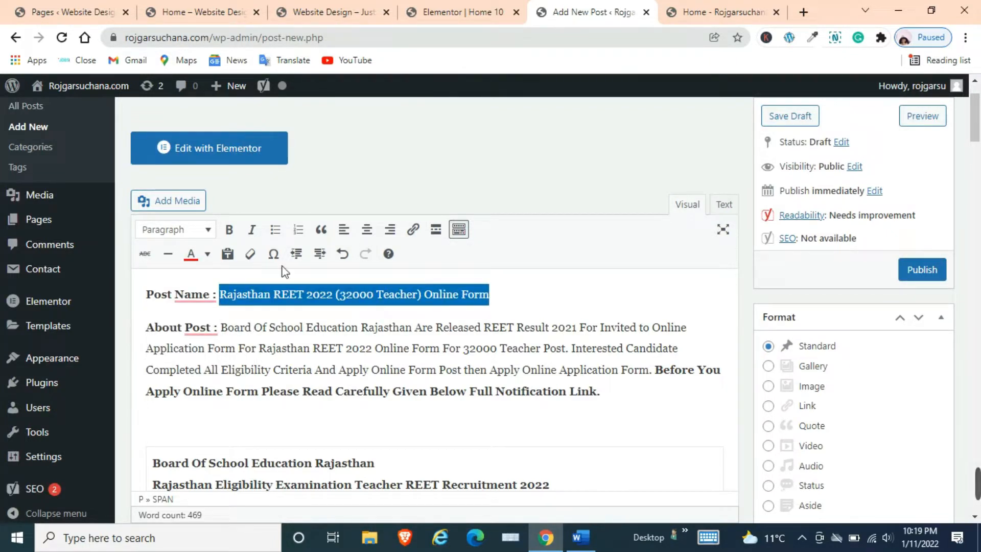
{"action": "left_click", "coordinate": [207, 231]}
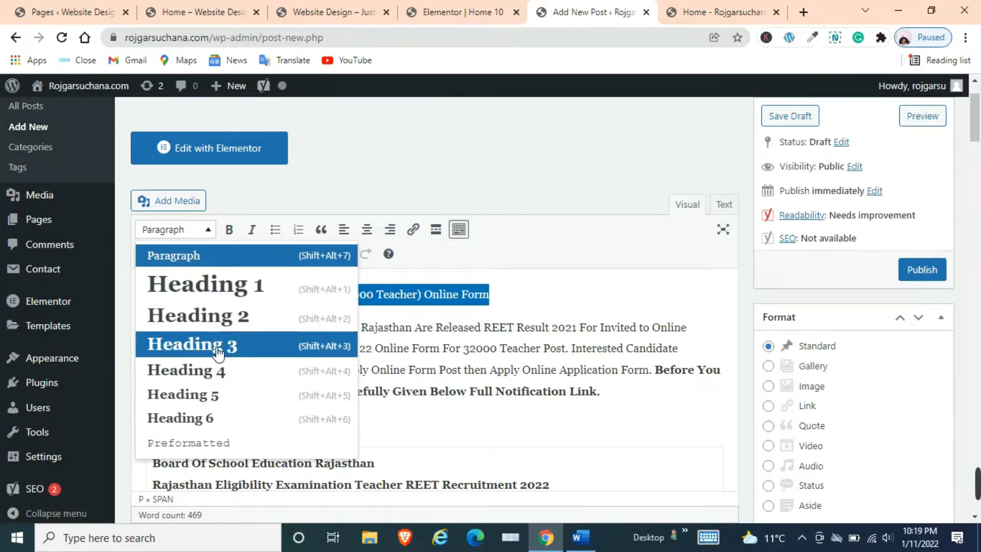
{"action": "left_click", "coordinate": [218, 352]}
{"action": "left_click", "coordinate": [485, 302]}
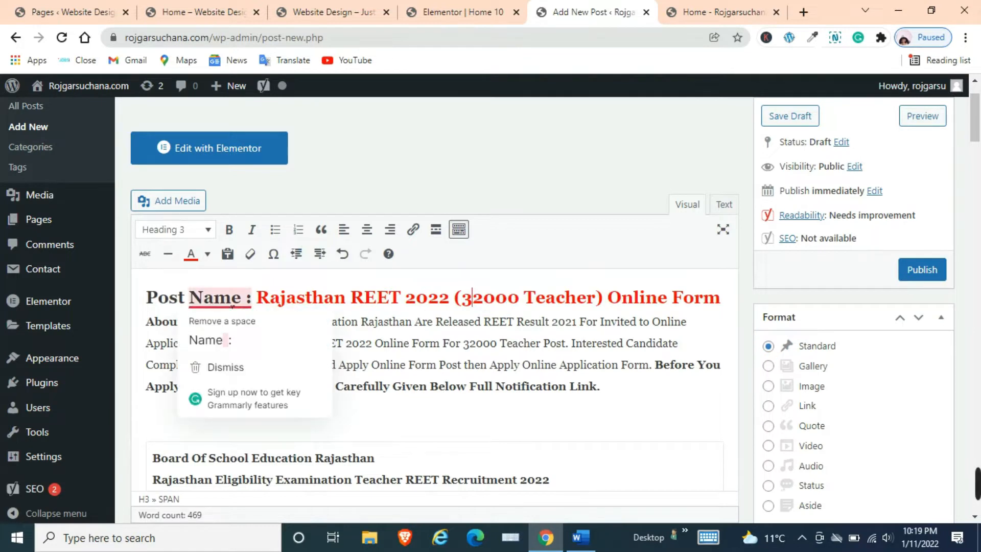
Step: Accept the Grammarly corrections that remove the space before the colon in "Post Name :" and "About Post :"
{"action": "left_click", "coordinate": [219, 340]}
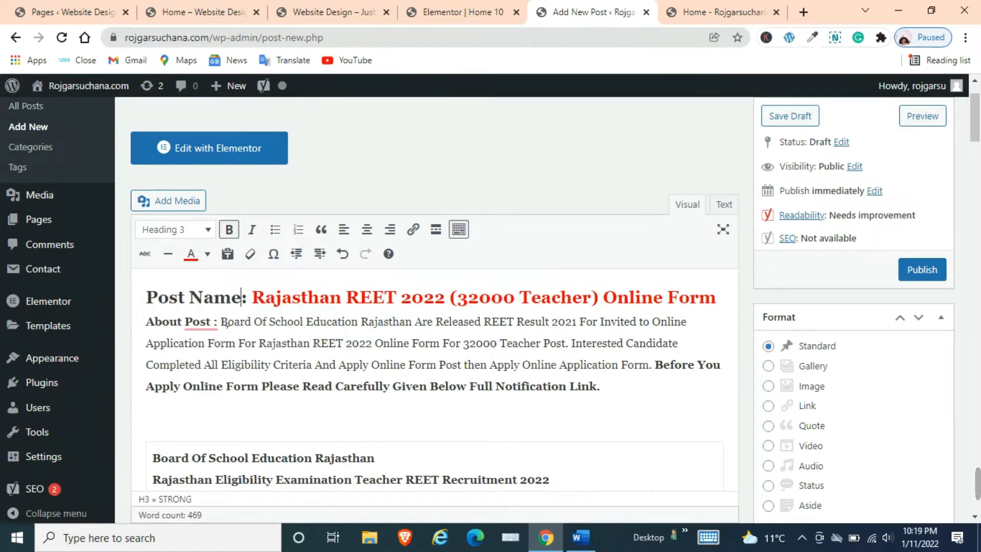
{"action": "left_click", "coordinate": [205, 323]}
{"action": "left_click", "coordinate": [200, 358]}
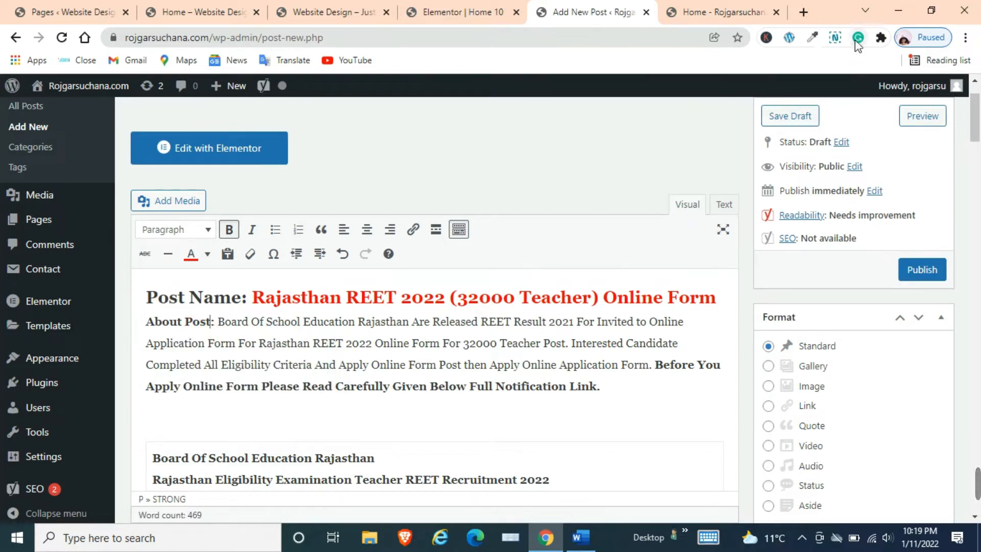
{"action": "scroll", "coordinate": [527, 341], "scroll_direction": "down", "scroll_amount": 5}
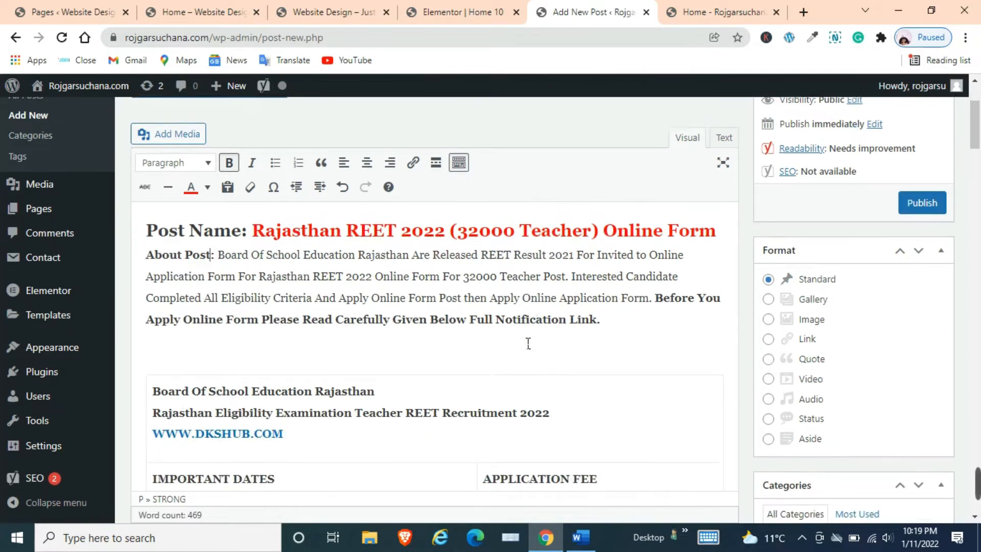
{"action": "scroll", "coordinate": [510, 284], "scroll_direction": "up", "scroll_amount": 4}
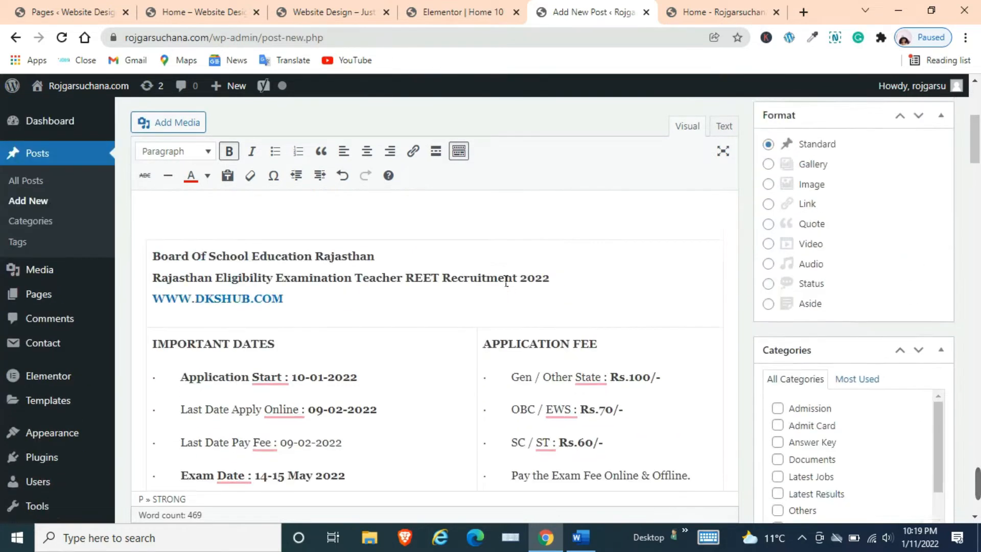
{"action": "scroll", "coordinate": [351, 324], "scroll_direction": "down", "scroll_amount": 3}
{"action": "left_click_drag", "start_coordinate": [319, 293], "coordinate": [152, 238]}
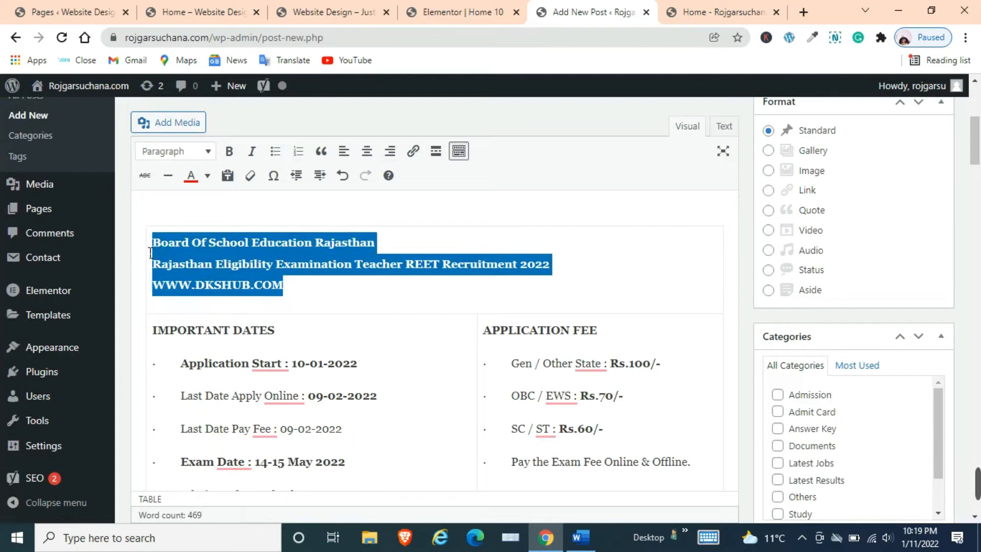
{"action": "left_click", "coordinate": [372, 156]}
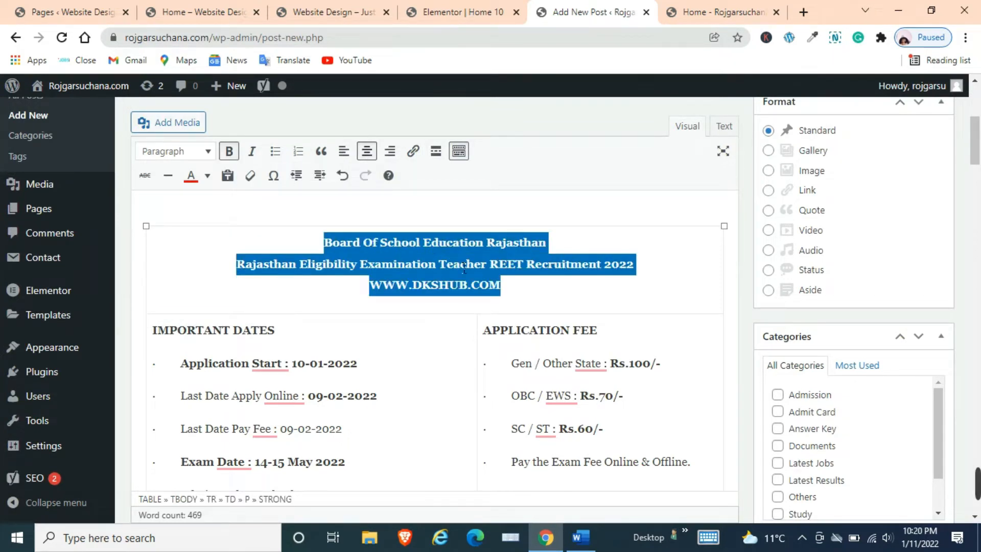
{"action": "left_click", "coordinate": [514, 242]}
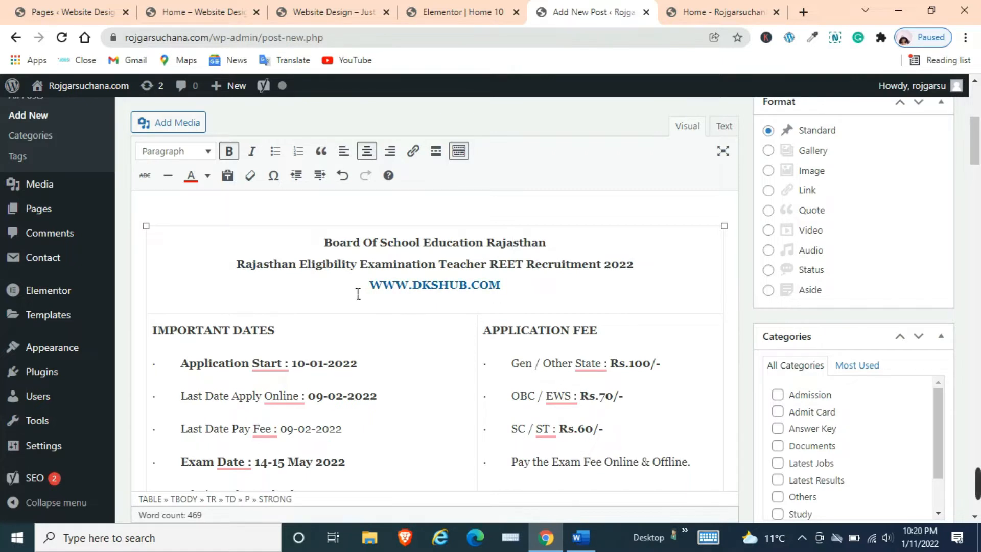
Step: Centre the IMPORTANT DATES and APPLICATION FEE headings in their table cells
{"action": "scroll", "coordinate": [360, 292], "scroll_direction": "down", "scroll_amount": 1}
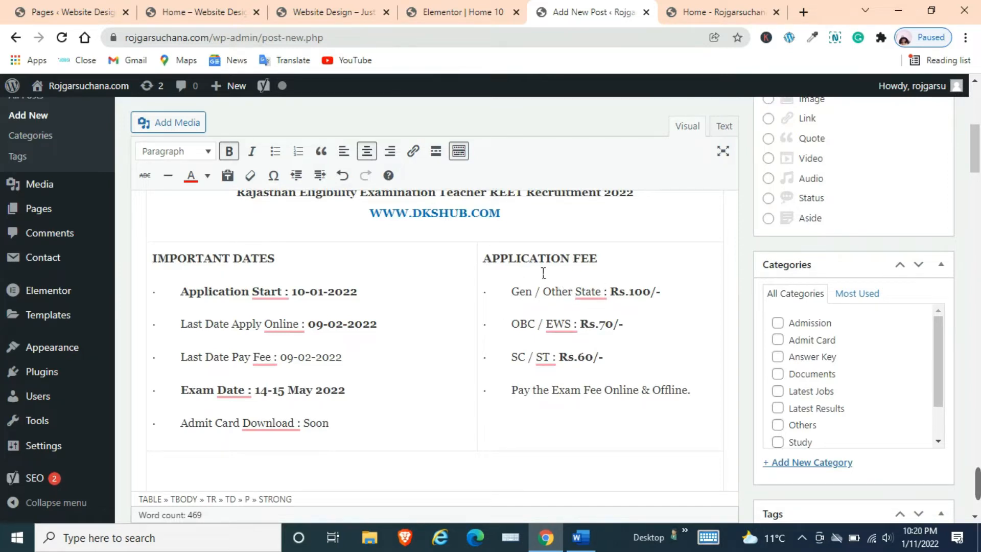
{"action": "triple_click", "coordinate": [225, 260]}
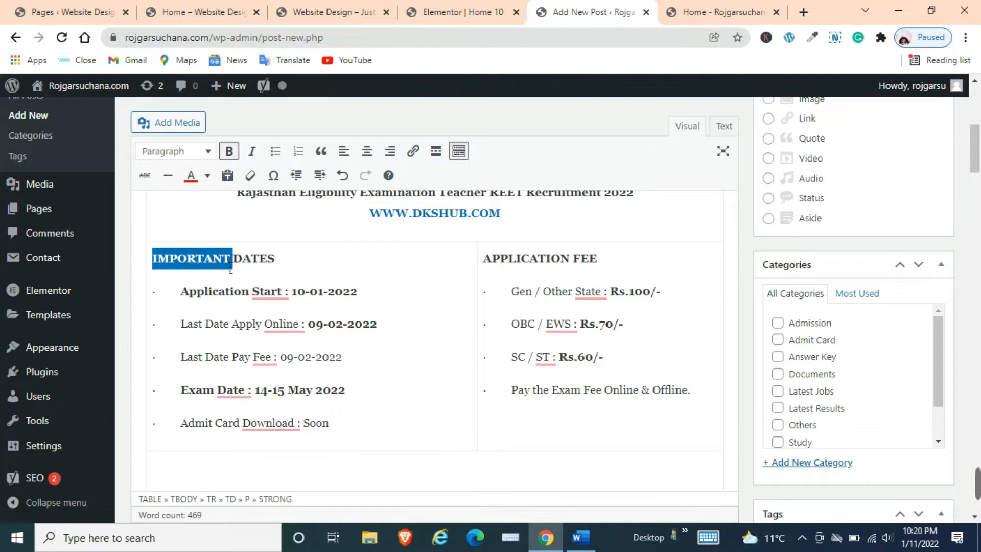
{"action": "left_click", "coordinate": [367, 151]}
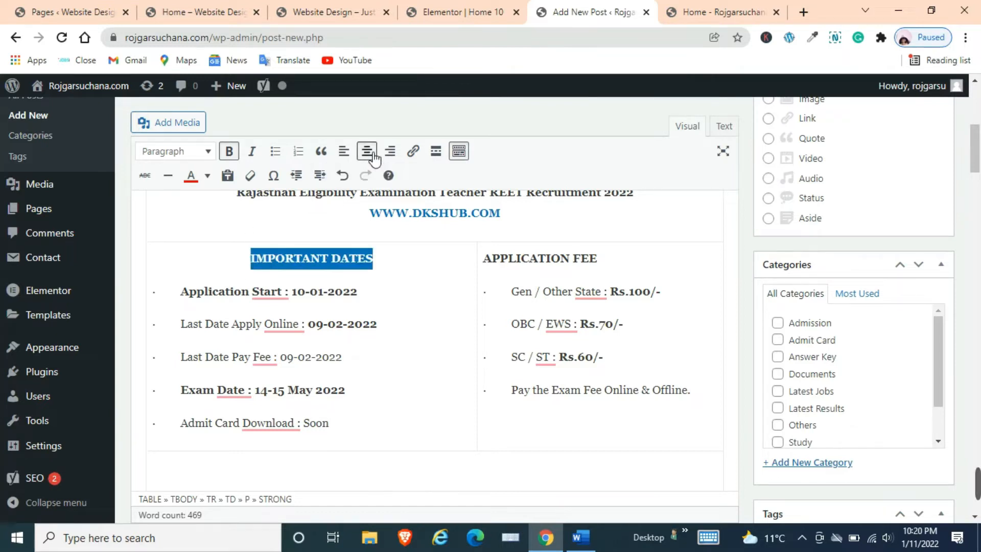
{"action": "triple_click", "coordinate": [531, 262]}
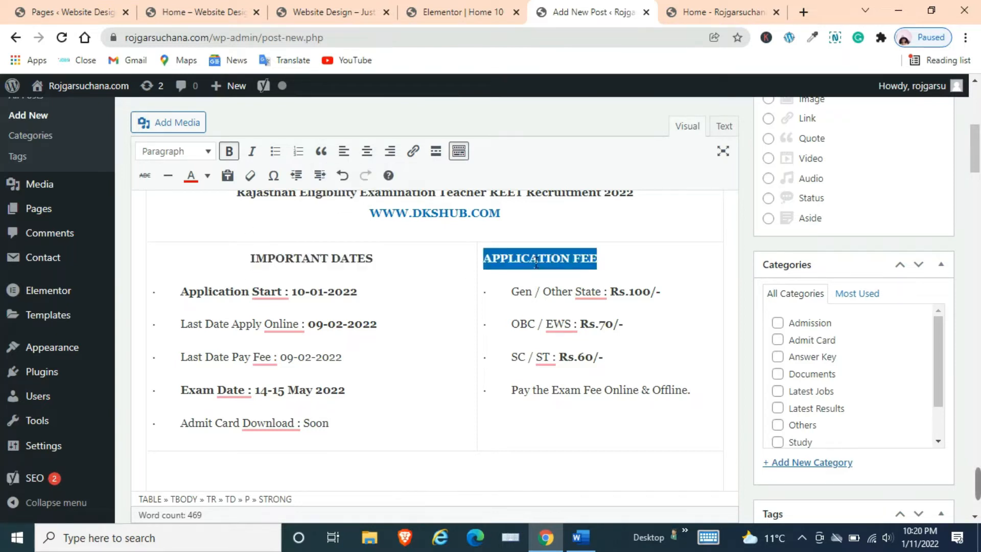
{"action": "left_click", "coordinate": [367, 151]}
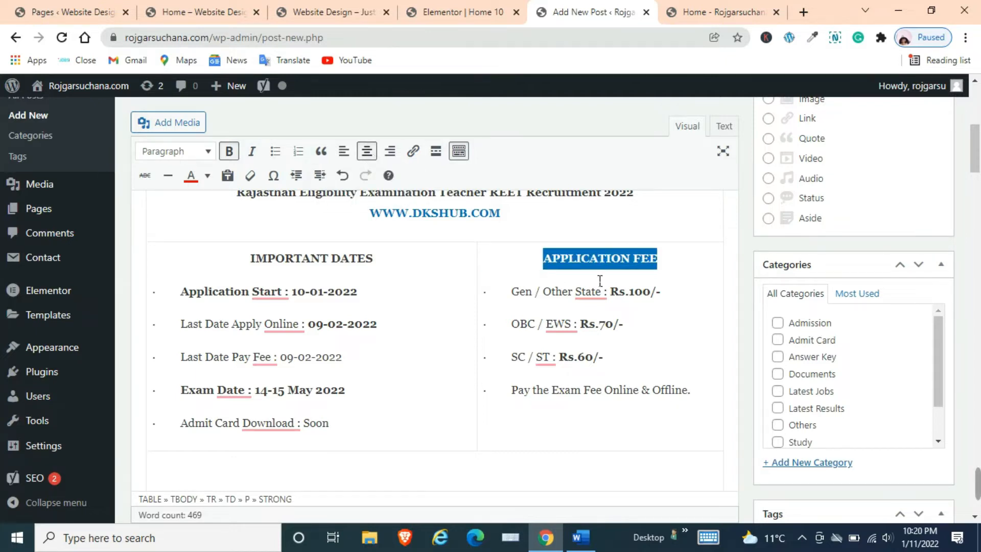
Step: Centre the "Vacancy Details Total Post : 32000" heading above the vacancy table
{"action": "scroll", "coordinate": [435, 259], "scroll_direction": "down", "scroll_amount": 5}
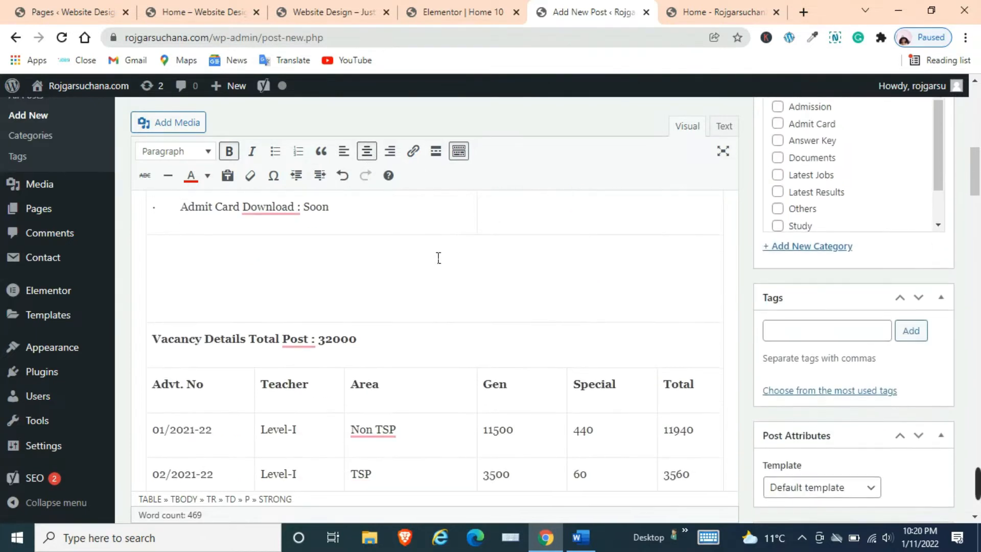
{"action": "triple_click", "coordinate": [213, 278]}
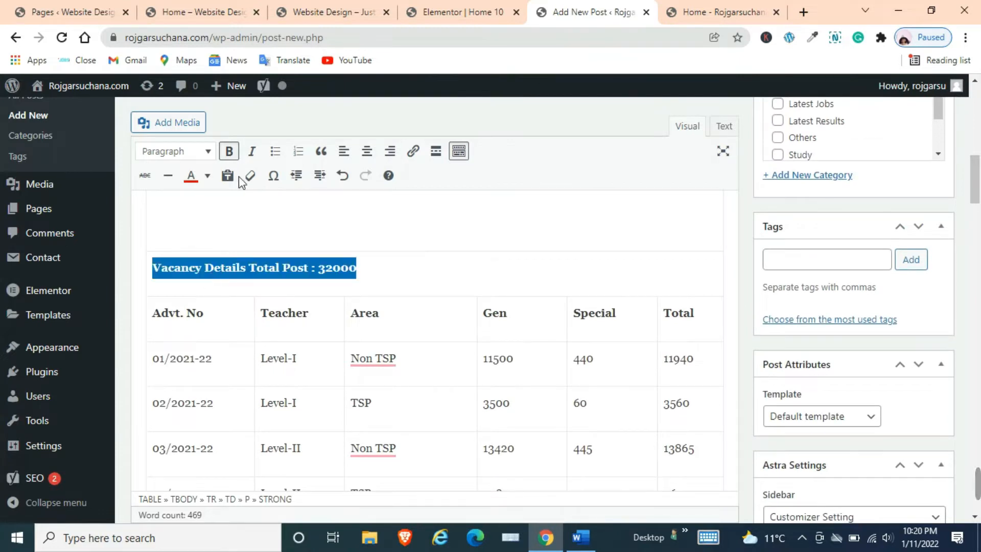
{"action": "left_click", "coordinate": [367, 151]}
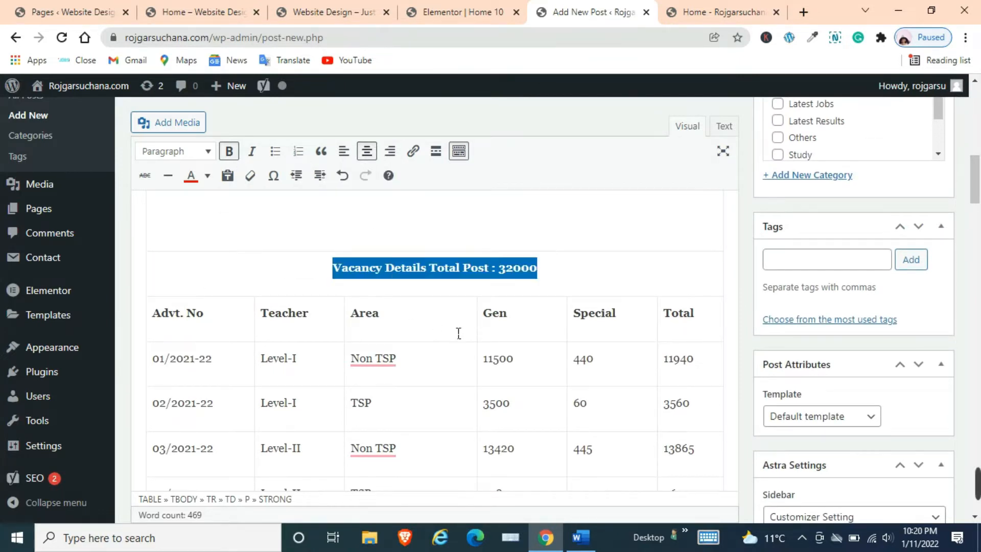
{"action": "scroll", "coordinate": [459, 333], "scroll_direction": "down", "scroll_amount": 10}
{"action": "scroll", "coordinate": [458, 329], "scroll_direction": "down", "scroll_amount": 6}
{"action": "scroll", "coordinate": [381, 301], "scroll_direction": "up", "scroll_amount": 6}
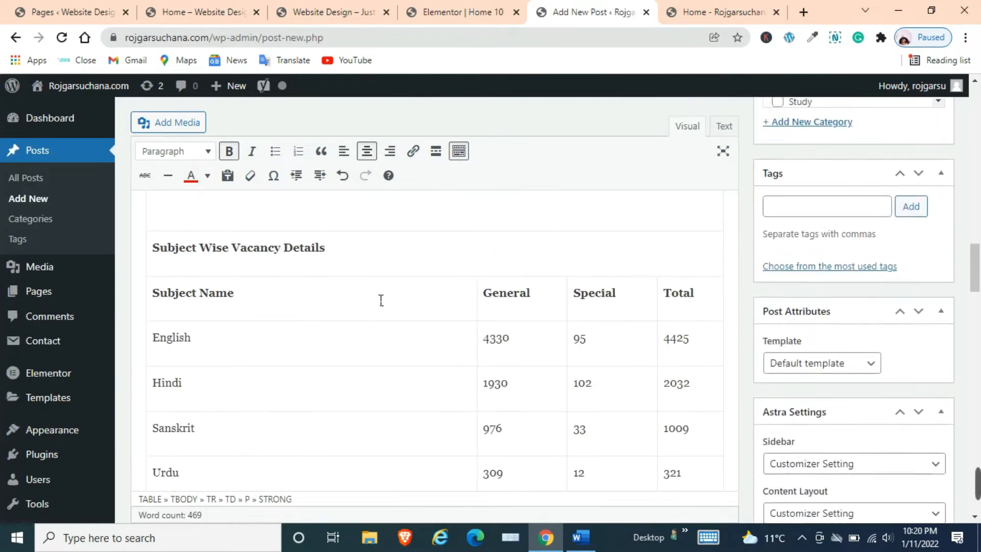
Step: Centre the "Subject Wise Vacancy Details" and "IMPORTANT LINKS" headings in their table rows
{"action": "scroll", "coordinate": [381, 301], "scroll_direction": "up", "scroll_amount": 2}
{"action": "triple_click", "coordinate": [228, 366]}
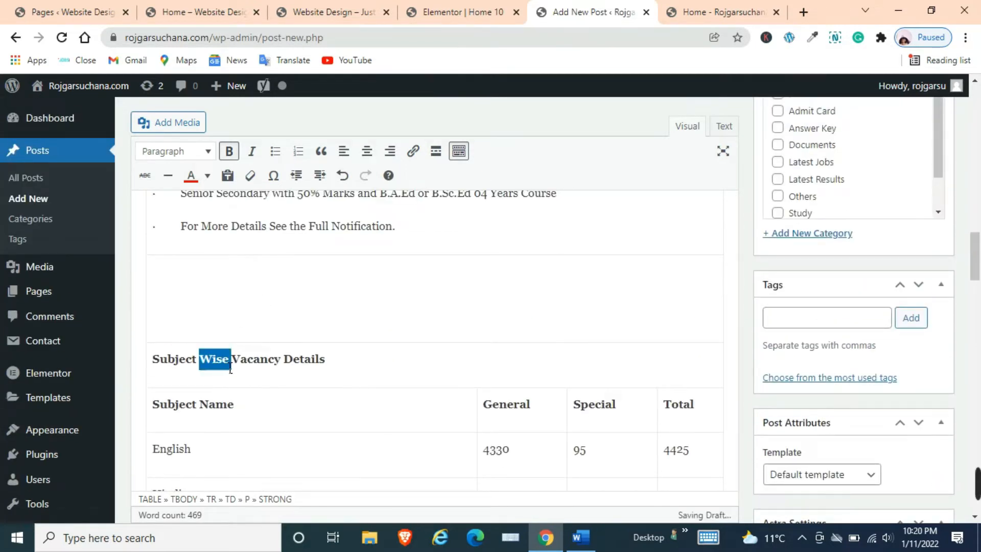
{"action": "left_click", "coordinate": [367, 151]}
{"action": "scroll", "coordinate": [400, 327], "scroll_direction": "down", "scroll_amount": 6}
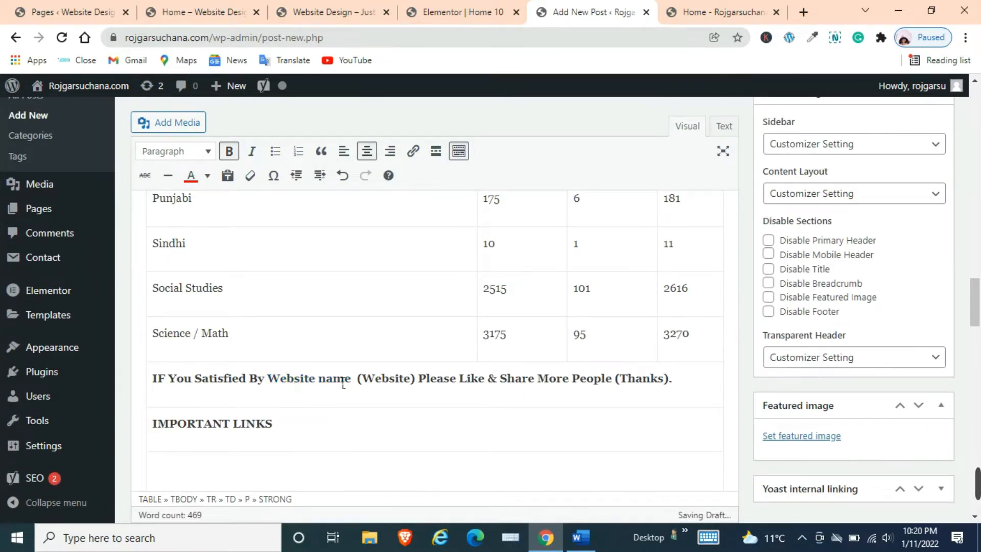
{"action": "scroll", "coordinate": [307, 387], "scroll_direction": "down", "scroll_amount": 4}
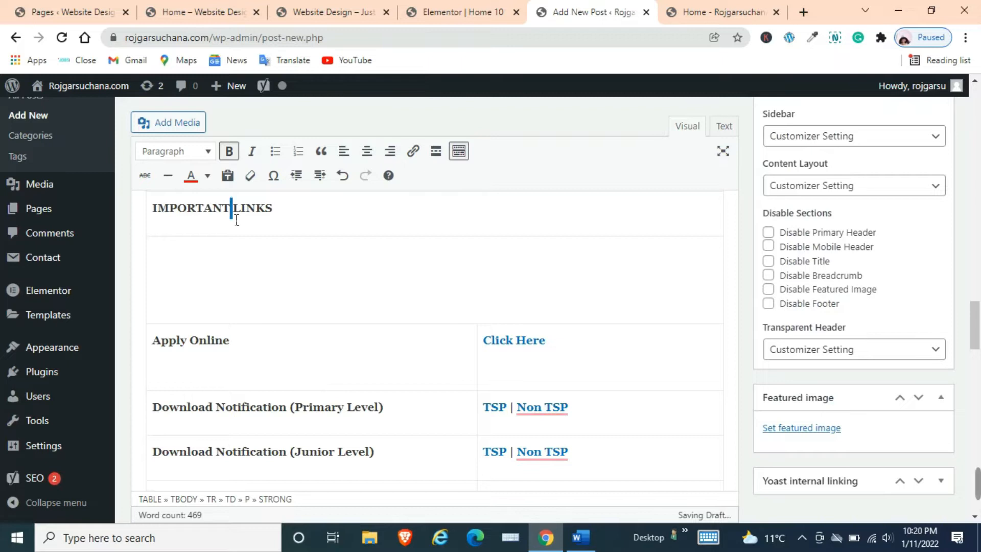
{"action": "triple_click", "coordinate": [234, 208]}
{"action": "left_click", "coordinate": [374, 152]}
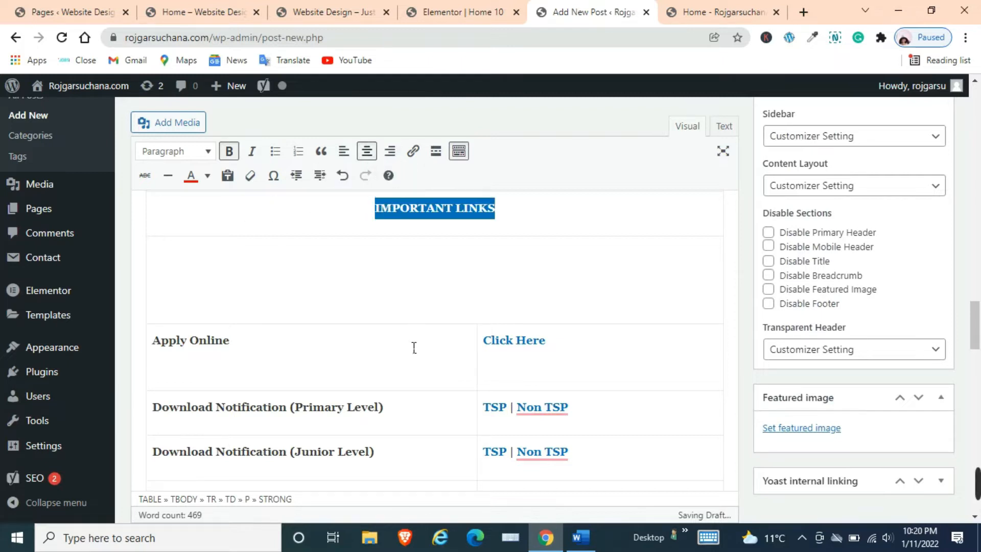
Step: Centre the "Rajasthan REET 2022" heading above the closing paragraph of the table
{"action": "scroll", "coordinate": [437, 311], "scroll_direction": "down", "scroll_amount": 4}
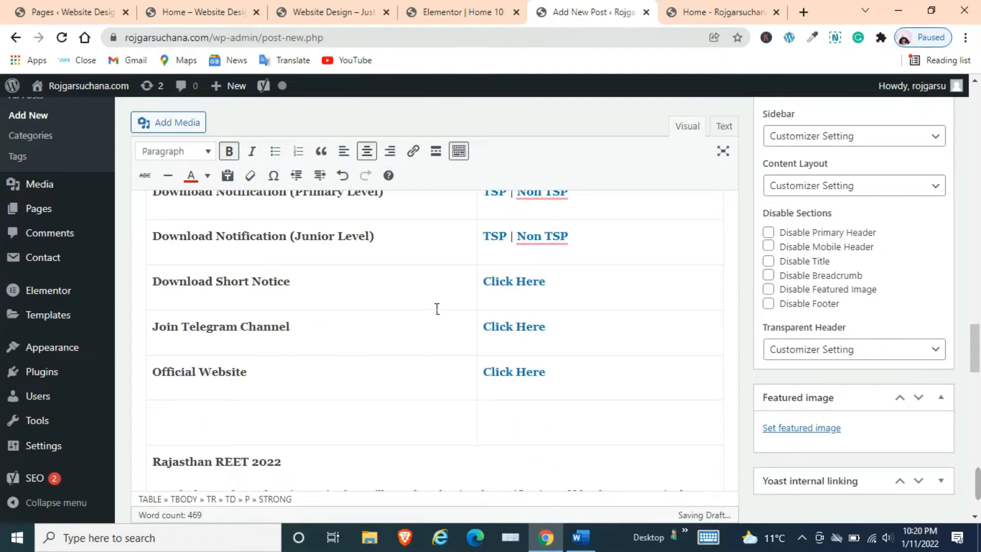
{"action": "left_click", "coordinate": [433, 276]}
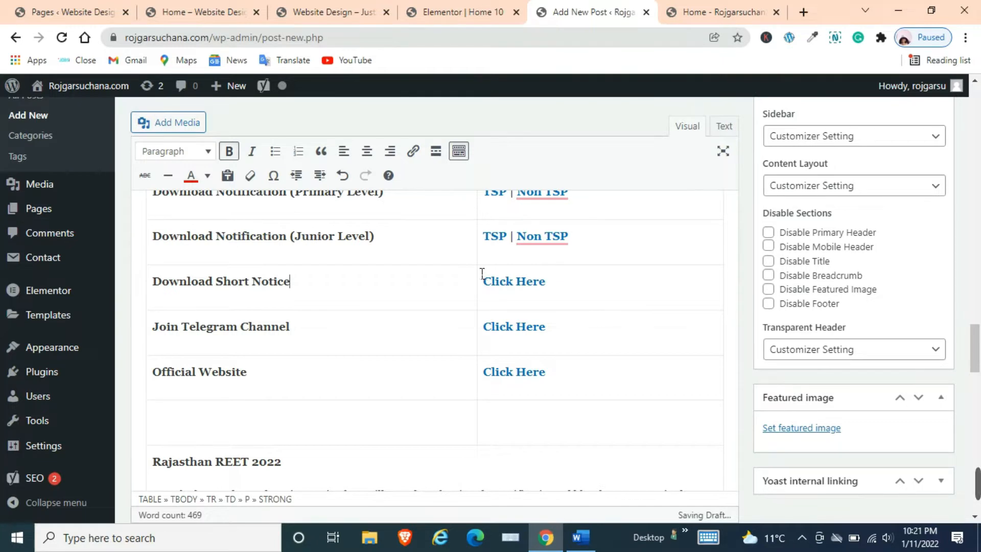
{"action": "scroll", "coordinate": [475, 279], "scroll_direction": "down", "scroll_amount": 3}
{"action": "triple_click", "coordinate": [241, 319]}
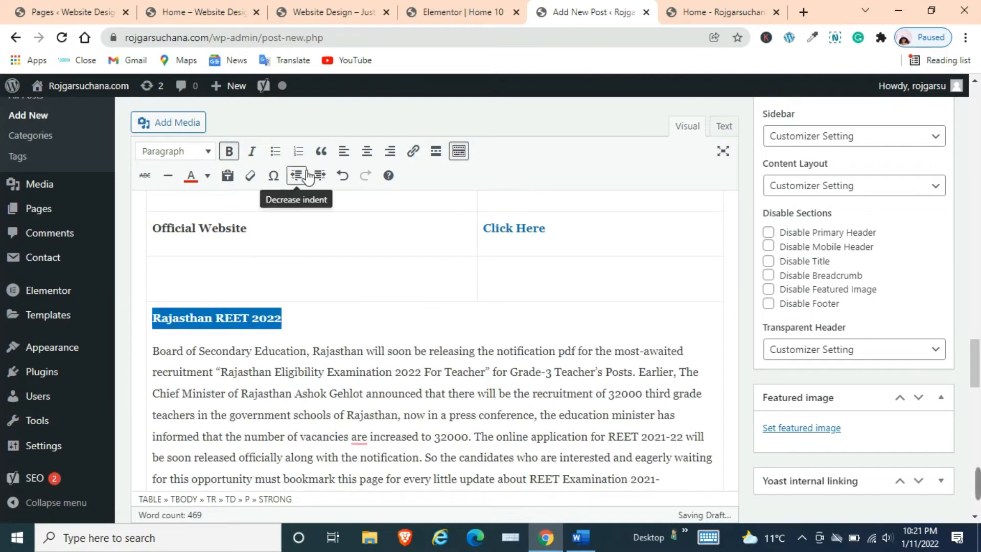
{"action": "left_click", "coordinate": [366, 151]}
Step: Copy "Rajasthan REET 2022 (32000 Teacher) Online Form" from the Post Name heading and paste it as the post title
{"action": "scroll", "coordinate": [479, 347], "scroll_direction": "down", "scroll_amount": 5}
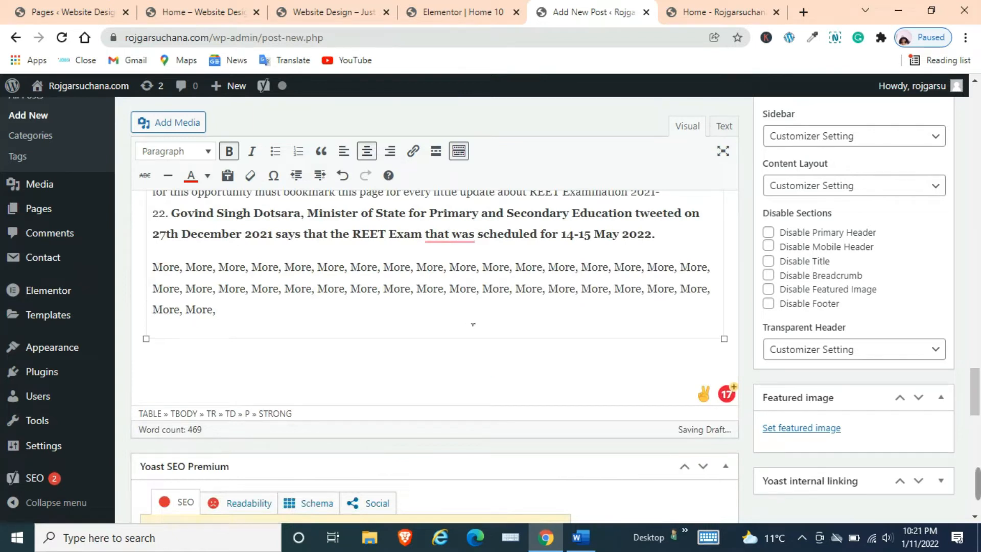
{"action": "scroll", "coordinate": [473, 325], "scroll_direction": "up", "scroll_amount": 8}
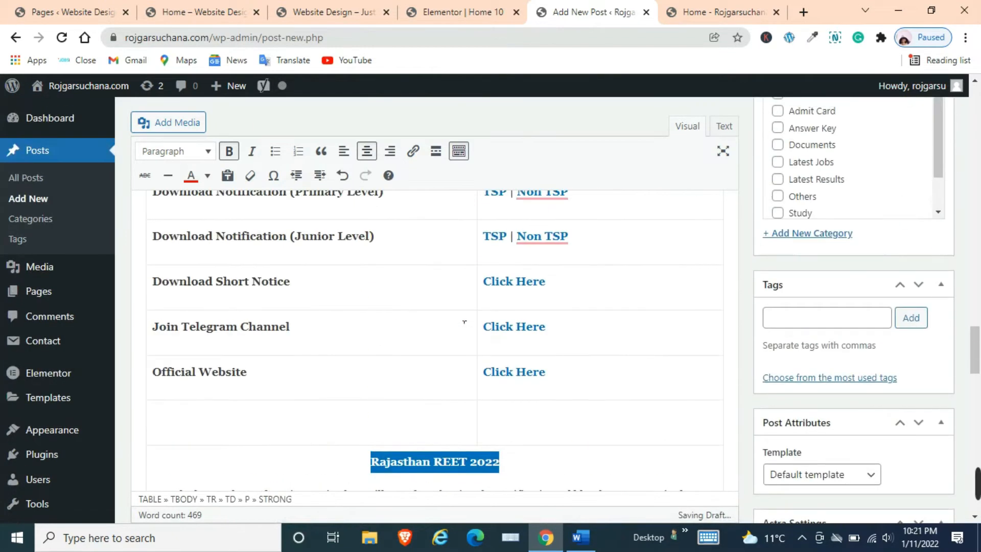
{"action": "scroll", "coordinate": [464, 322], "scroll_direction": "up", "scroll_amount": 10}
{"action": "scroll", "coordinate": [425, 319], "scroll_direction": "up", "scroll_amount": 10}
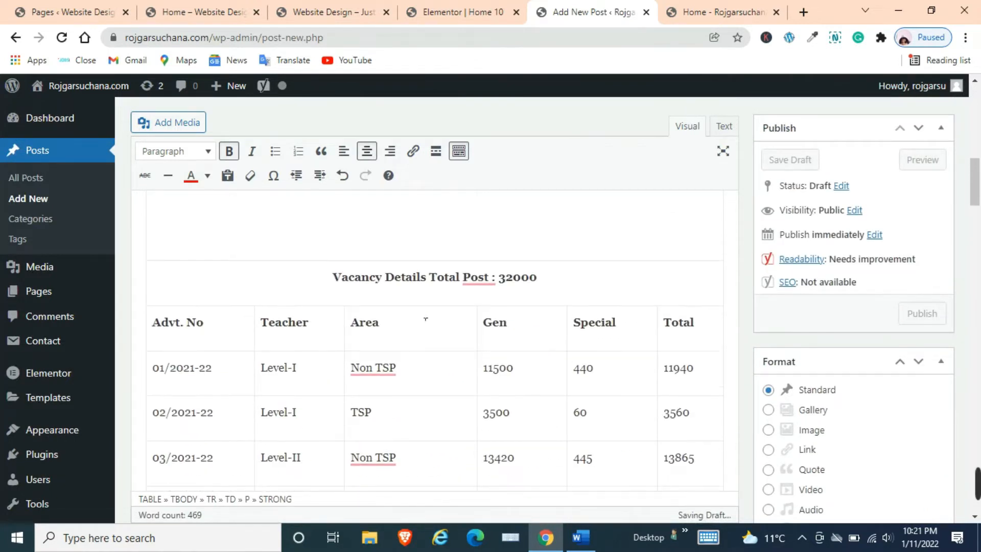
{"action": "scroll", "coordinate": [426, 319], "scroll_direction": "up", "scroll_amount": 10}
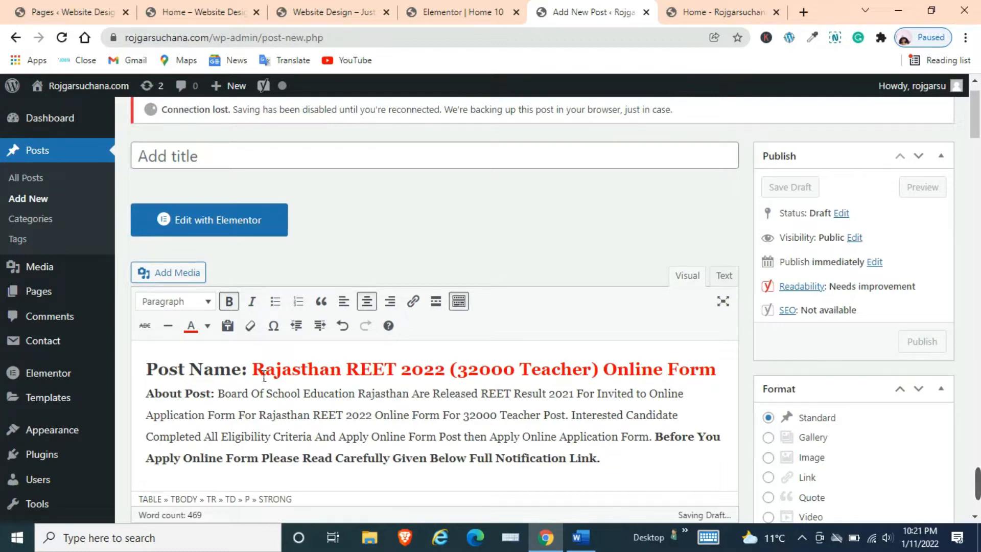
{"action": "left_click_drag", "start_coordinate": [253, 370], "coordinate": [742, 378]}
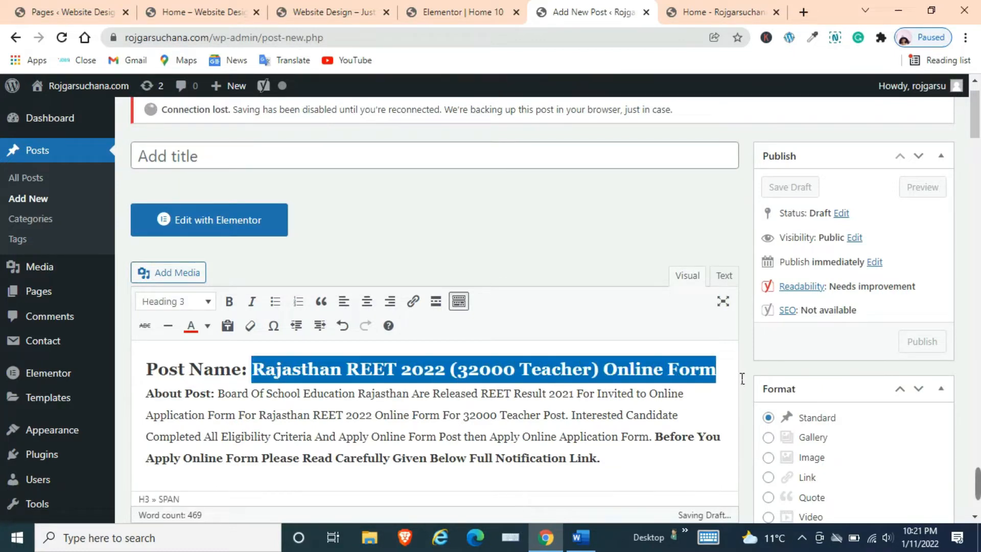
{"action": "right_click", "coordinate": [624, 373]}
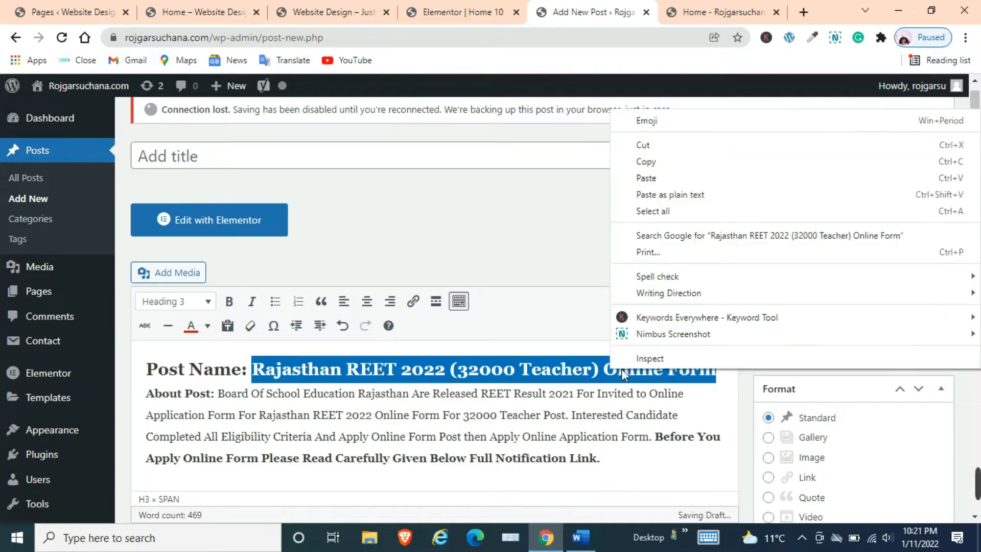
{"action": "left_click", "coordinate": [646, 162]}
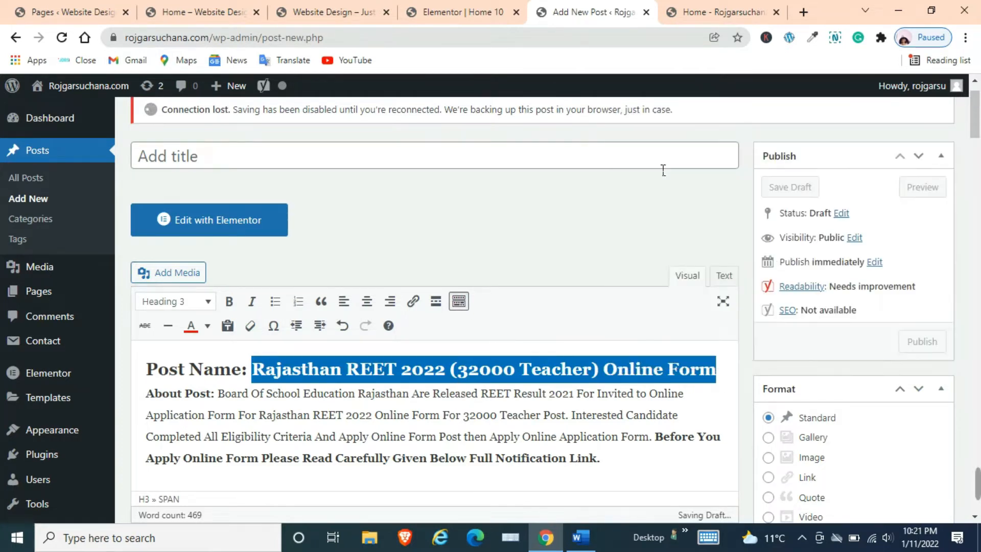
{"action": "left_click", "coordinate": [316, 162]}
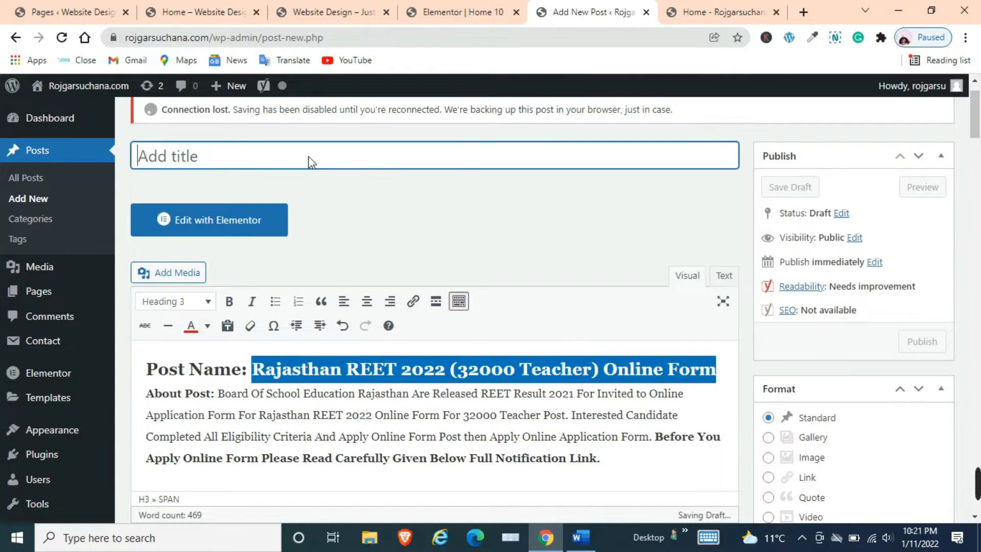
{"action": "right_click", "coordinate": [308, 160]}
{"action": "left_click", "coordinate": [366, 267]}
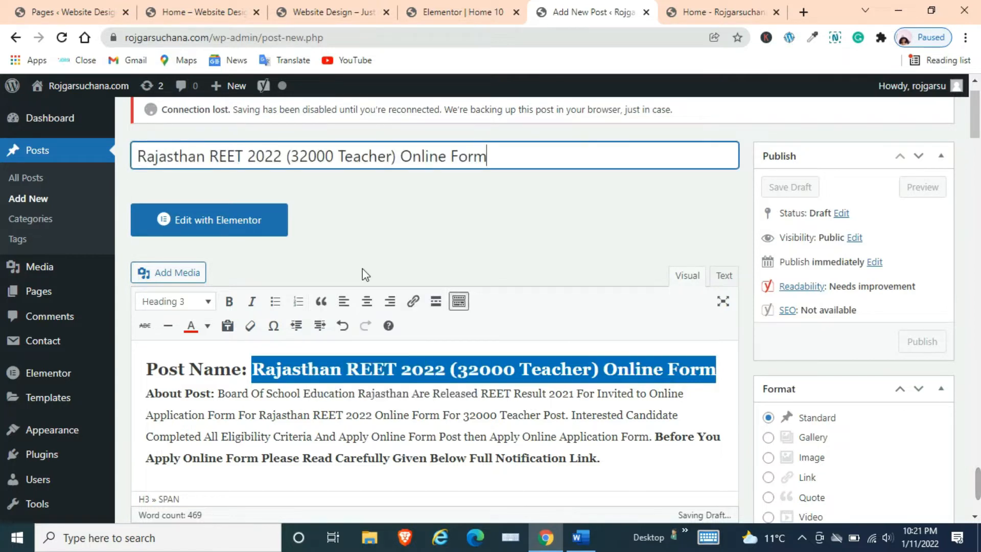
{"action": "left_click", "coordinate": [405, 229]}
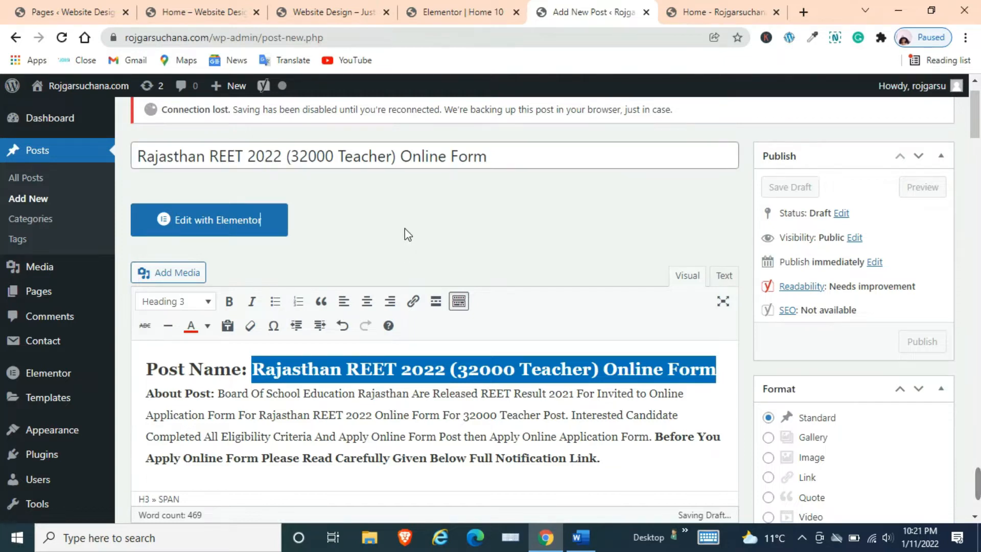
{"action": "scroll", "coordinate": [405, 228], "scroll_direction": "up", "scroll_amount": 1}
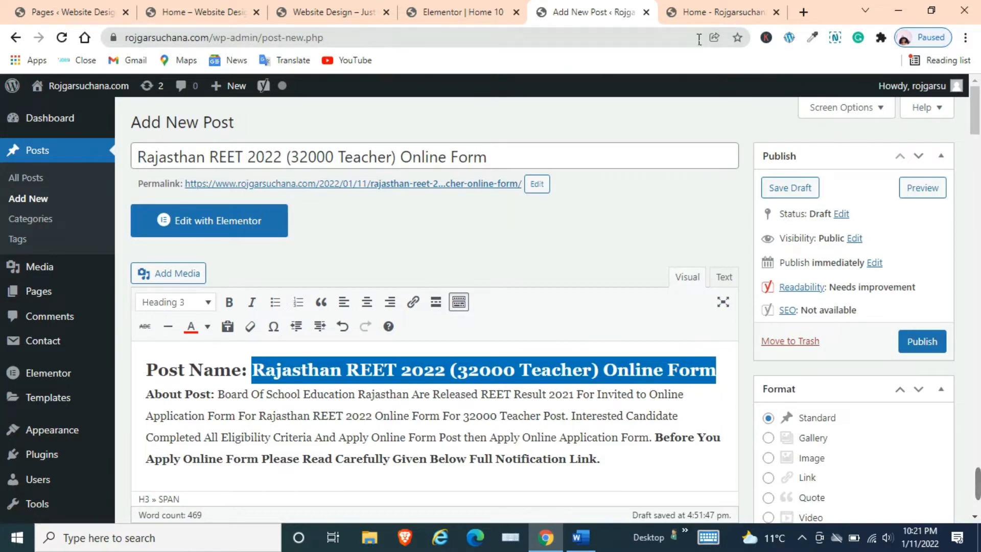
Step: Look through the Rojgar Suchana home page down to its footer, and return to the new post
{"action": "left_click", "coordinate": [704, 13]}
{"action": "scroll", "coordinate": [484, 257], "scroll_direction": "down", "scroll_amount": 8}
{"action": "scroll", "coordinate": [484, 257], "scroll_direction": "down", "scroll_amount": 20}
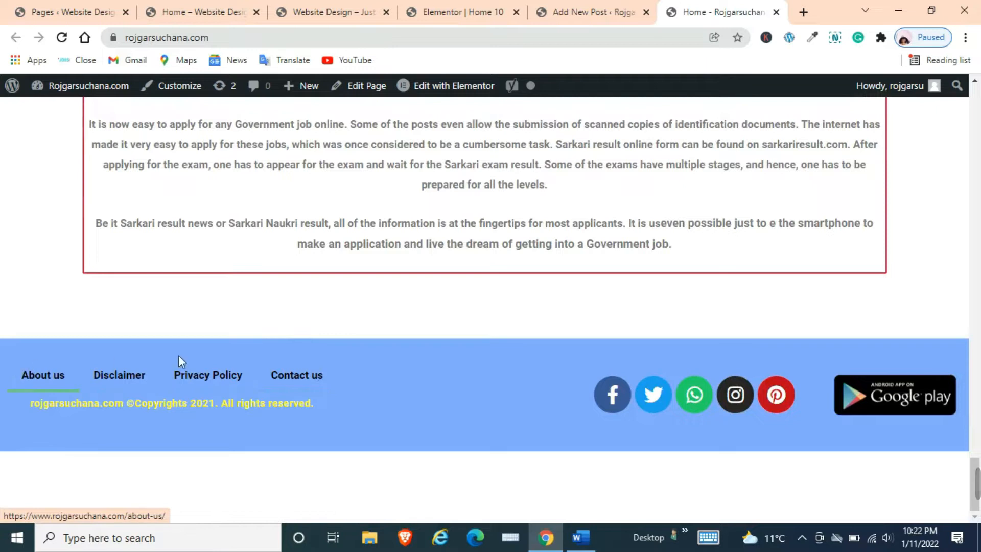
{"action": "scroll", "coordinate": [281, 279], "scroll_direction": "up", "scroll_amount": 5}
{"action": "scroll", "coordinate": [280, 280], "scroll_direction": "up", "scroll_amount": 4}
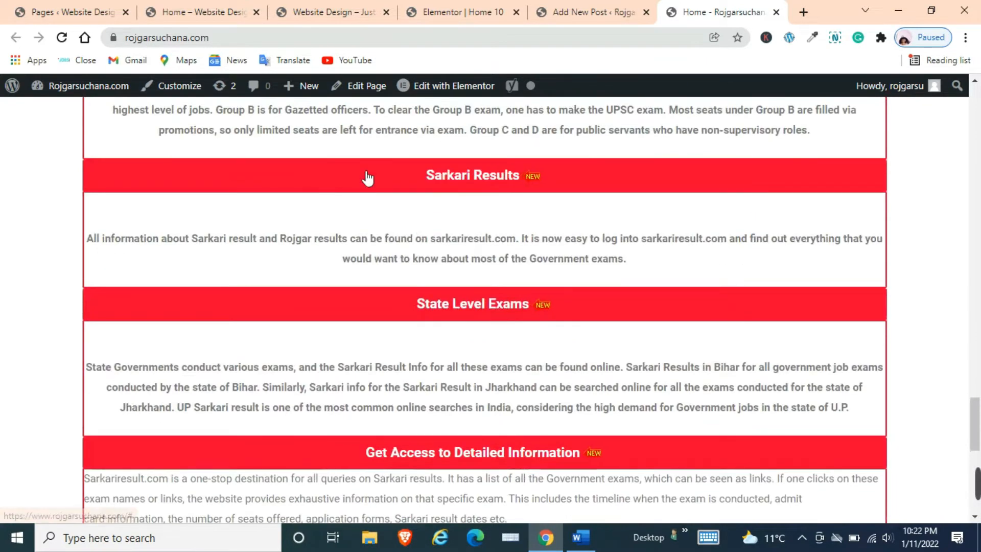
{"action": "left_click", "coordinate": [567, 11]}
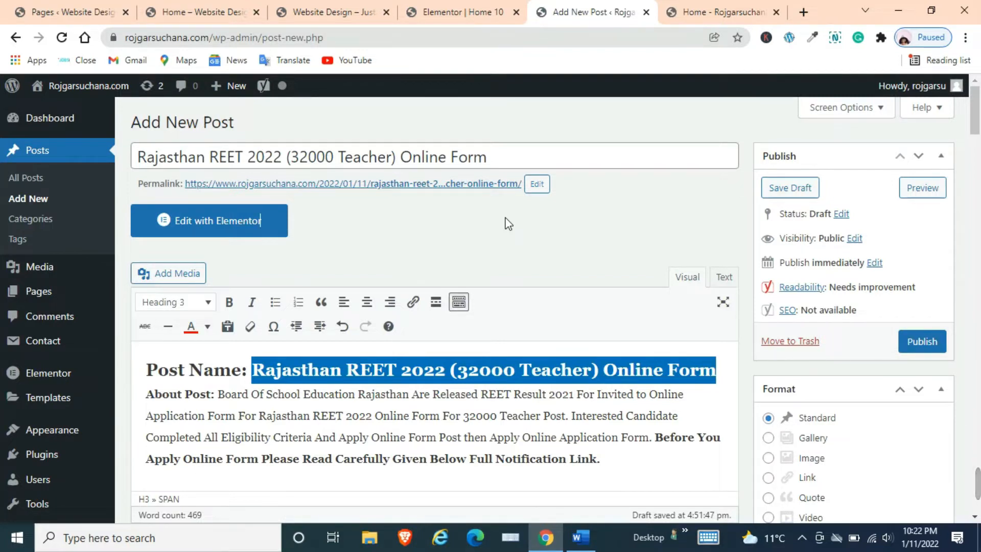
Step: Search Google for "plagiarism checker" in a new browser tab and open the SmallSEOTools plagiarism checker
{"action": "scroll", "coordinate": [392, 413], "scroll_direction": "down", "scroll_amount": 4}
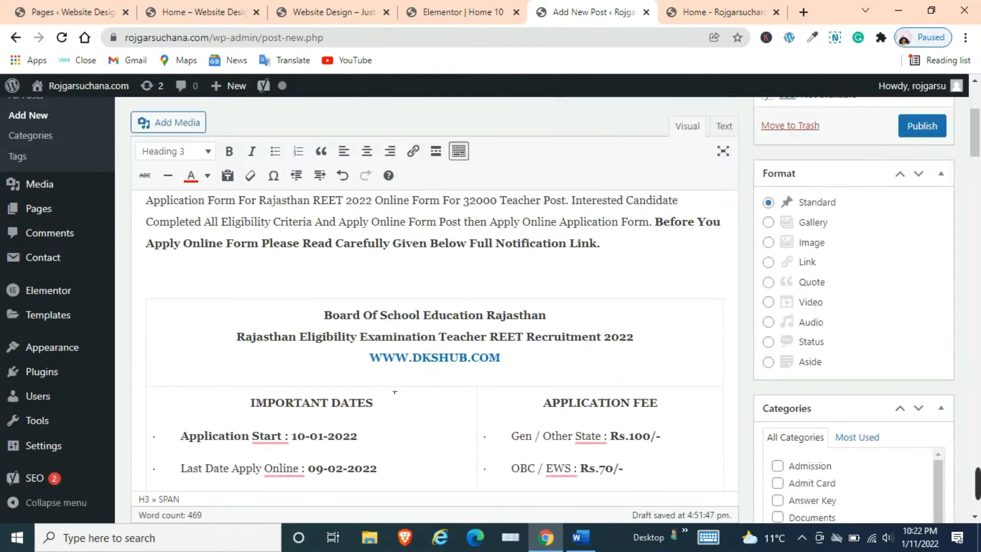
{"action": "scroll", "coordinate": [402, 377], "scroll_direction": "up", "scroll_amount": 3}
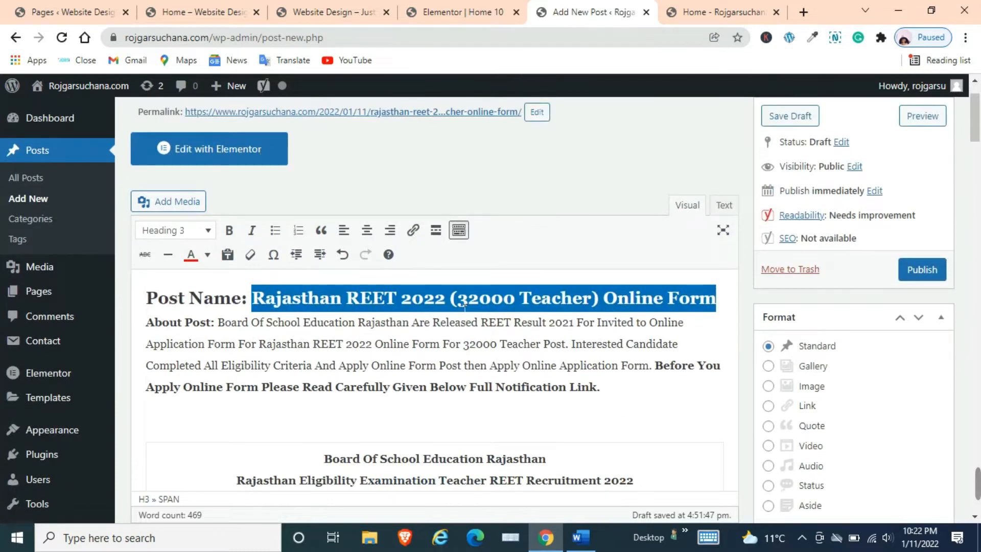
{"action": "left_click", "coordinate": [804, 12]}
{"action": "type", "text": "PLA"}
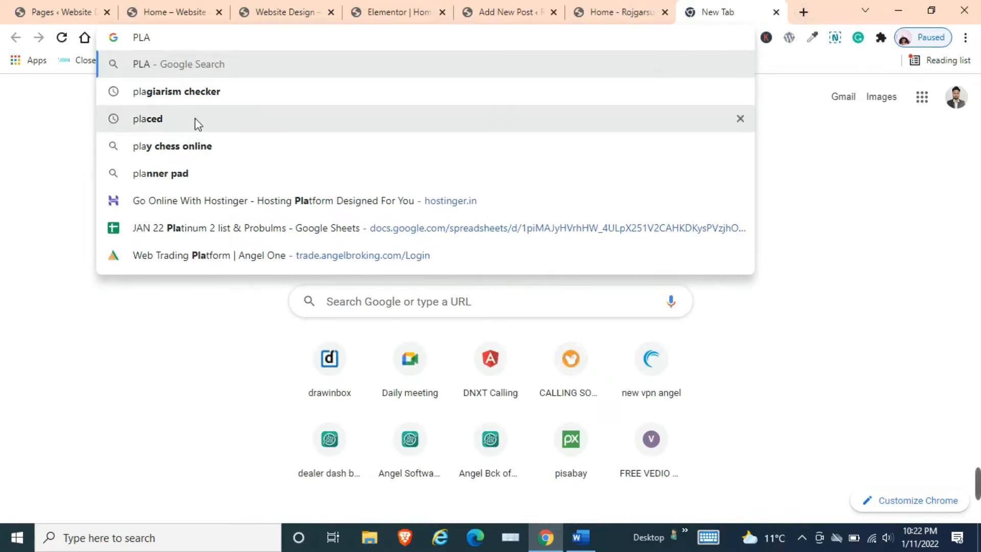
{"action": "left_click", "coordinate": [199, 101]}
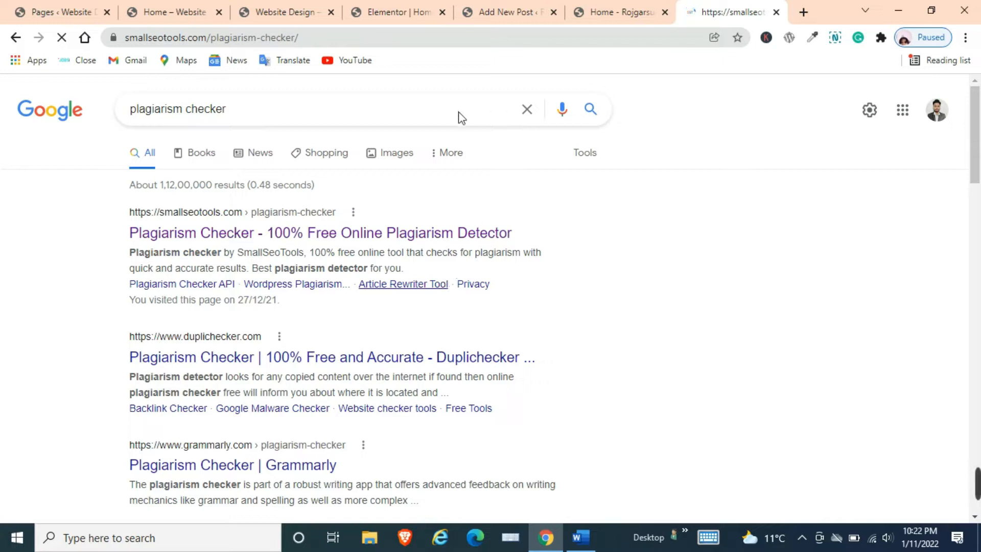
{"action": "left_click", "coordinate": [611, 17]}
{"action": "left_click", "coordinate": [715, 12]}
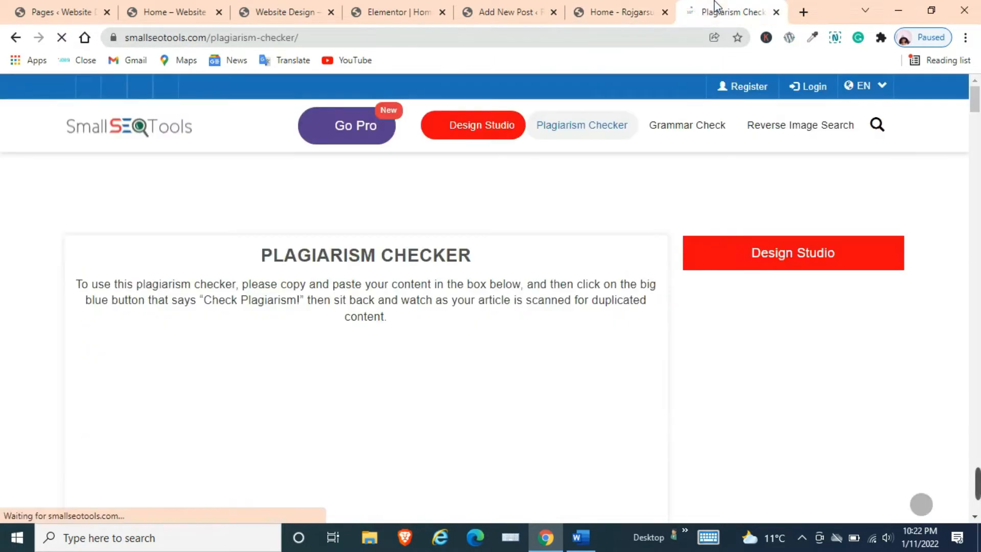
Step: Return to the new post and assign it to the Latest Jobs category
{"action": "left_click", "coordinate": [494, 12]}
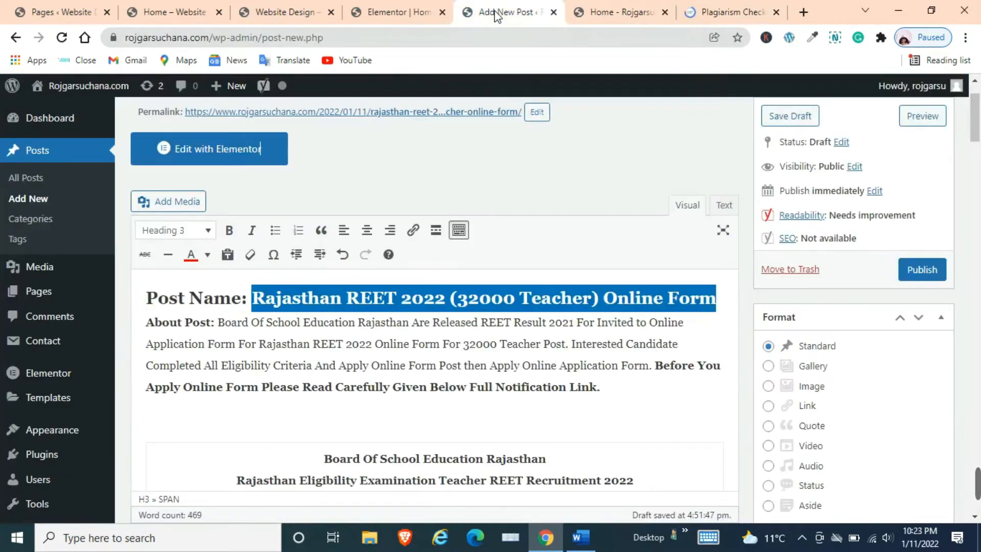
{"action": "left_click", "coordinate": [490, 356]}
{"action": "scroll", "coordinate": [451, 268], "scroll_direction": "up", "scroll_amount": 2}
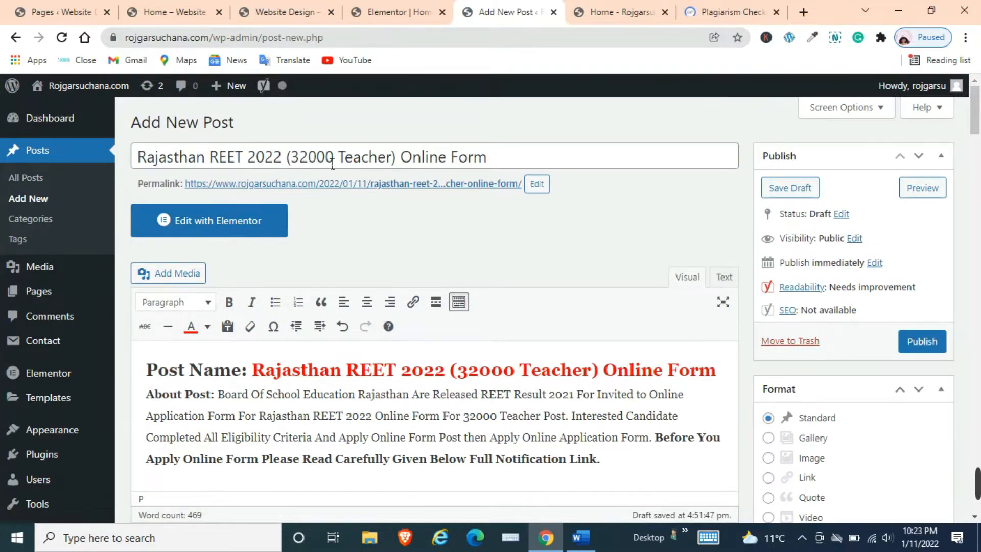
{"action": "scroll", "coordinate": [628, 307], "scroll_direction": "down", "scroll_amount": 3}
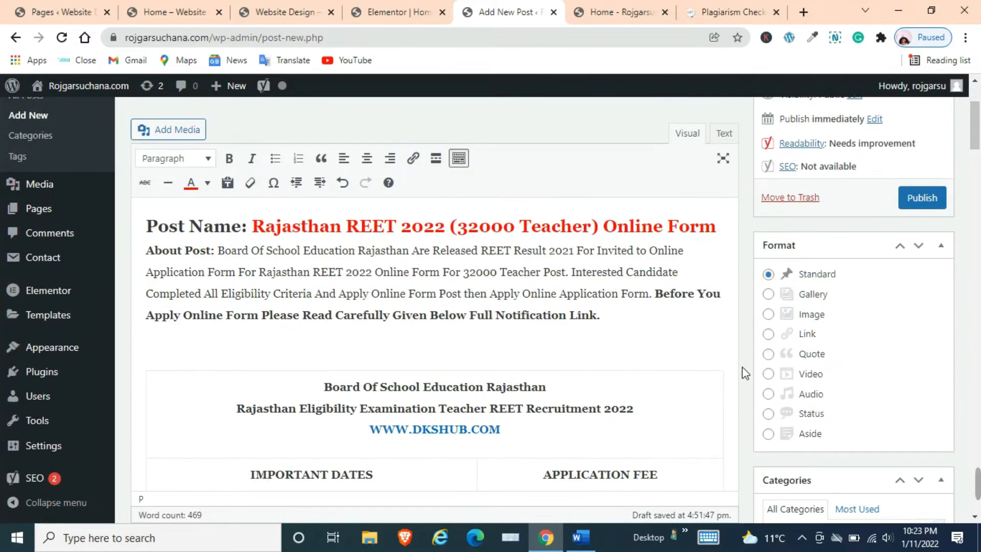
{"action": "scroll", "coordinate": [745, 372], "scroll_direction": "down", "scroll_amount": 4}
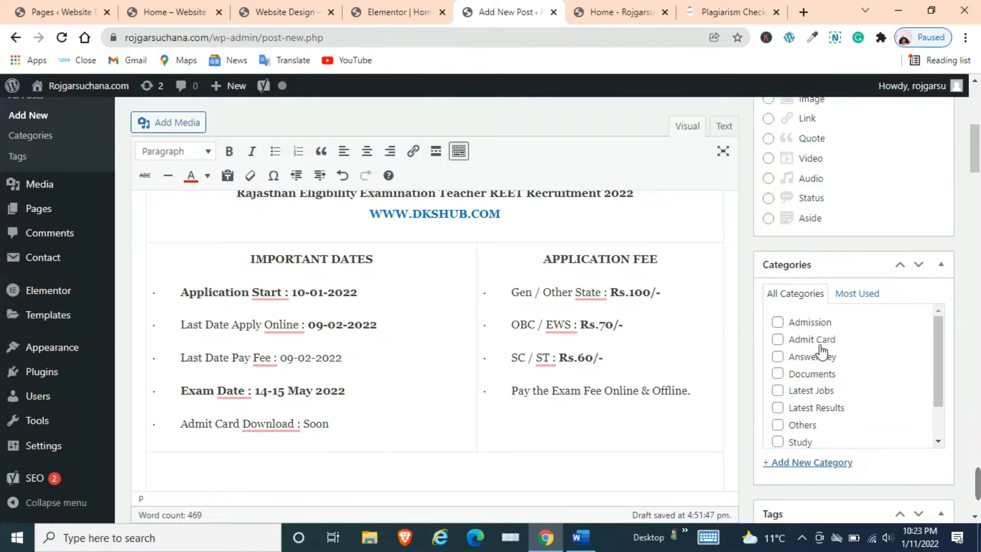
{"action": "left_click", "coordinate": [778, 392]}
Step: Copy "Rajasthan REET" from the red Post Name heading in the post content
{"action": "scroll", "coordinate": [488, 290], "scroll_direction": "up", "scroll_amount": 10}
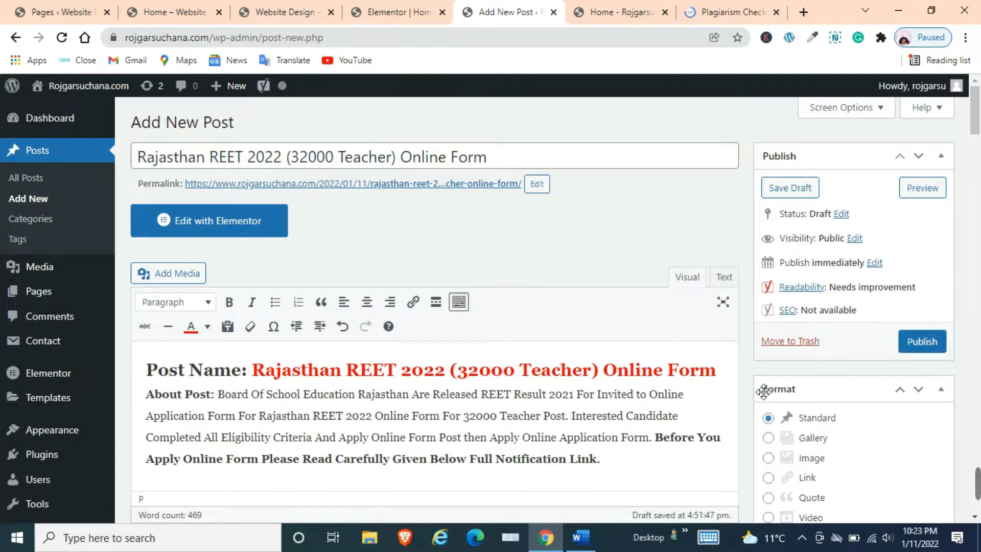
{"action": "scroll", "coordinate": [764, 393], "scroll_direction": "down", "scroll_amount": 10}
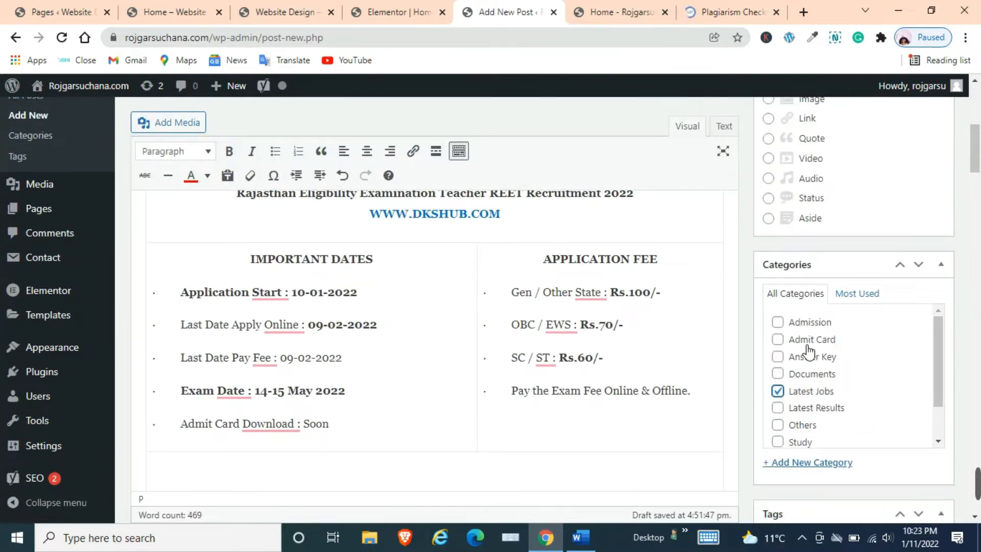
{"action": "scroll", "coordinate": [808, 352], "scroll_direction": "down", "scroll_amount": 2}
{"action": "scroll", "coordinate": [743, 418], "scroll_direction": "down", "scroll_amount": 5}
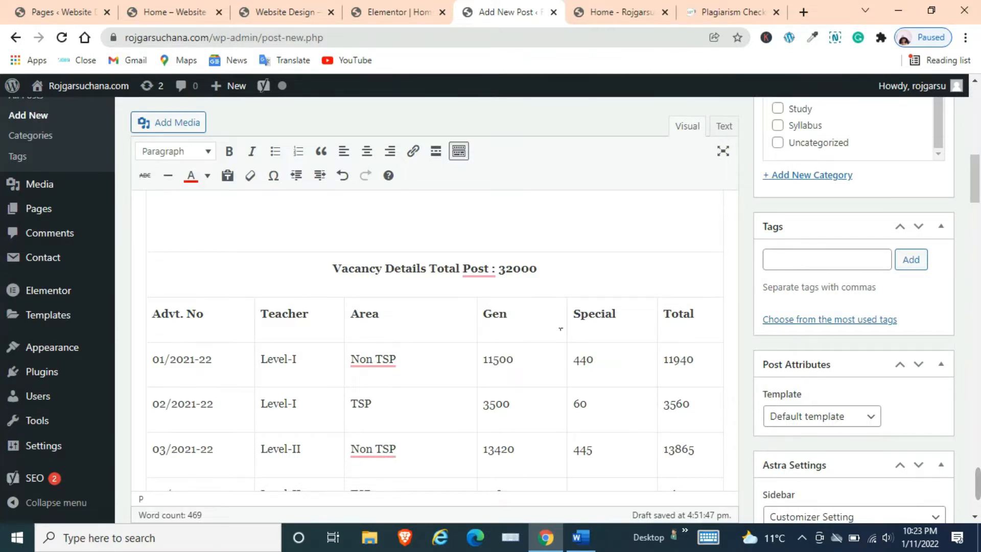
{"action": "scroll", "coordinate": [561, 328], "scroll_direction": "up", "scroll_amount": 10}
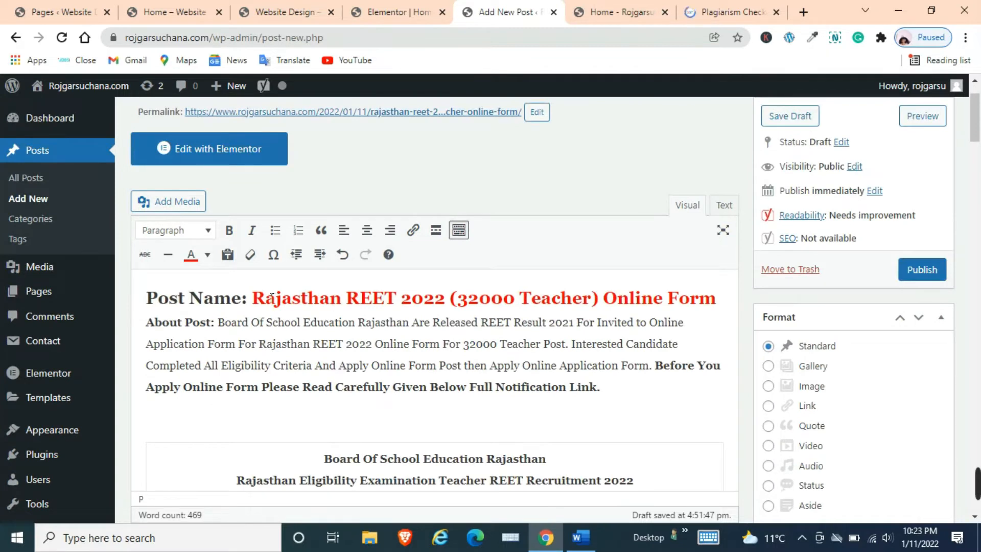
{"action": "left_click_drag", "start_coordinate": [261, 300], "coordinate": [397, 299]}
{"action": "right_click", "coordinate": [388, 298]}
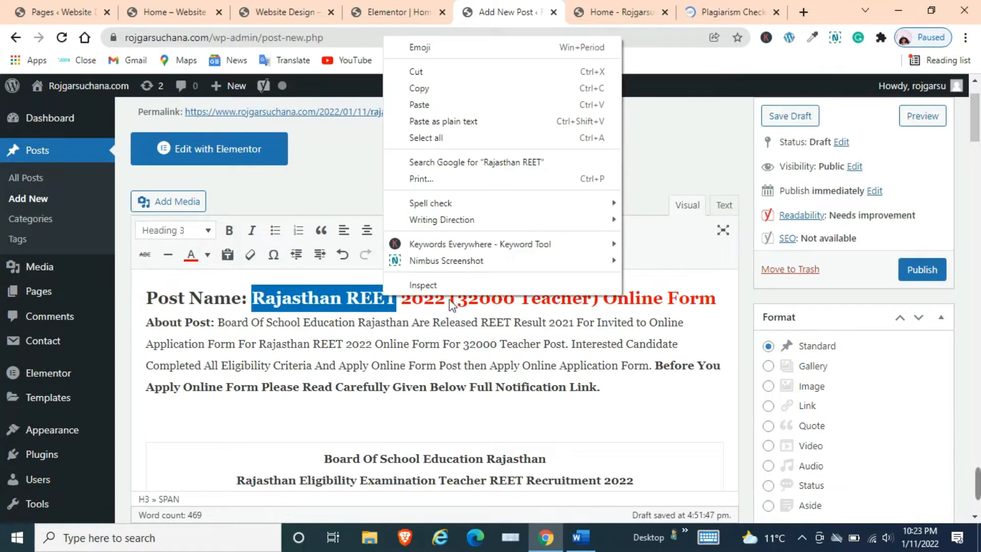
{"action": "left_click", "coordinate": [428, 91]}
Step: Paste the copied text as a new post tag, extend it with 2022, and add the tag "Rajasthan REET 2022"
{"action": "scroll", "coordinate": [771, 455], "scroll_direction": "down", "scroll_amount": 5}
{"action": "scroll", "coordinate": [816, 395], "scroll_direction": "down", "scroll_amount": 5}
{"action": "right_click", "coordinate": [782, 257]}
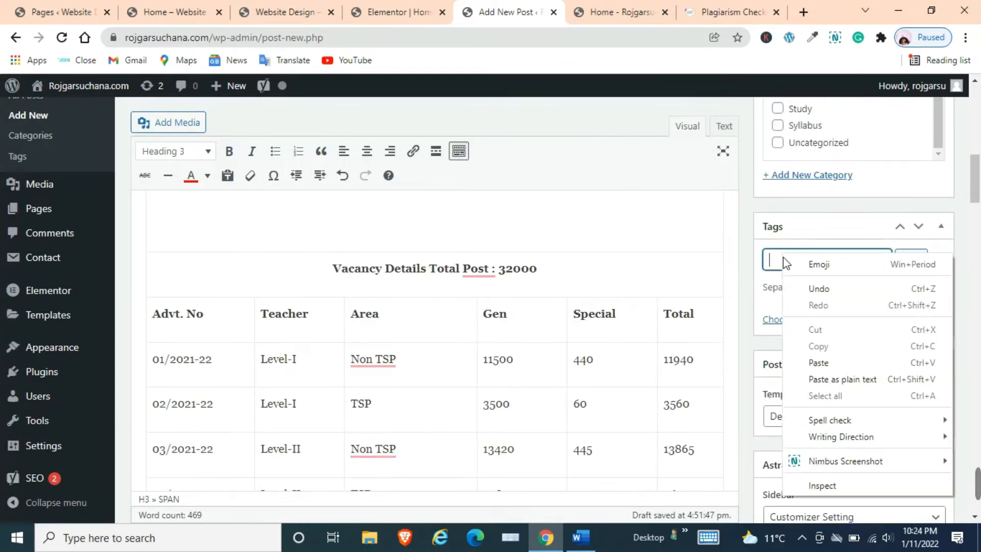
{"action": "left_click", "coordinate": [836, 380]}
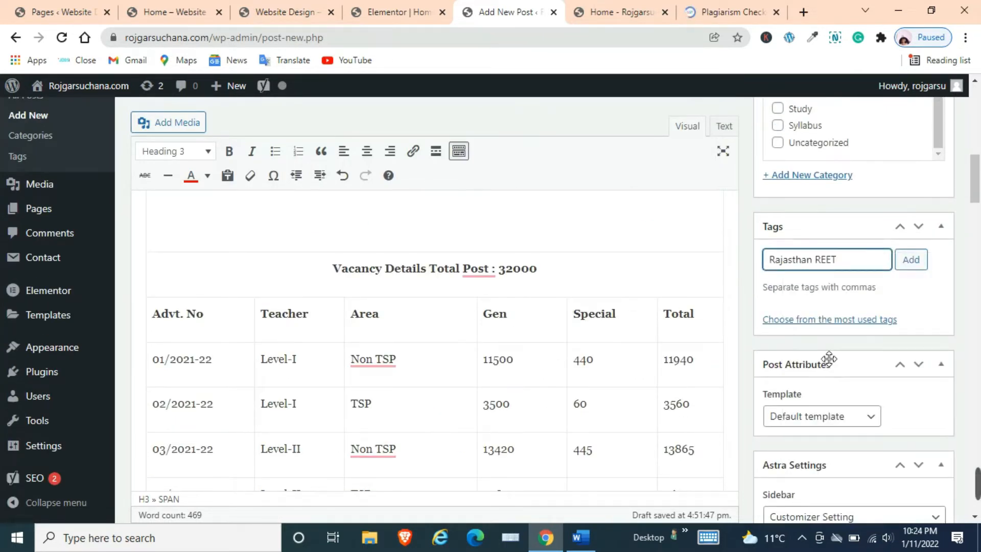
{"action": "type", "text": "2022"}
{"action": "key", "text": "Return"}
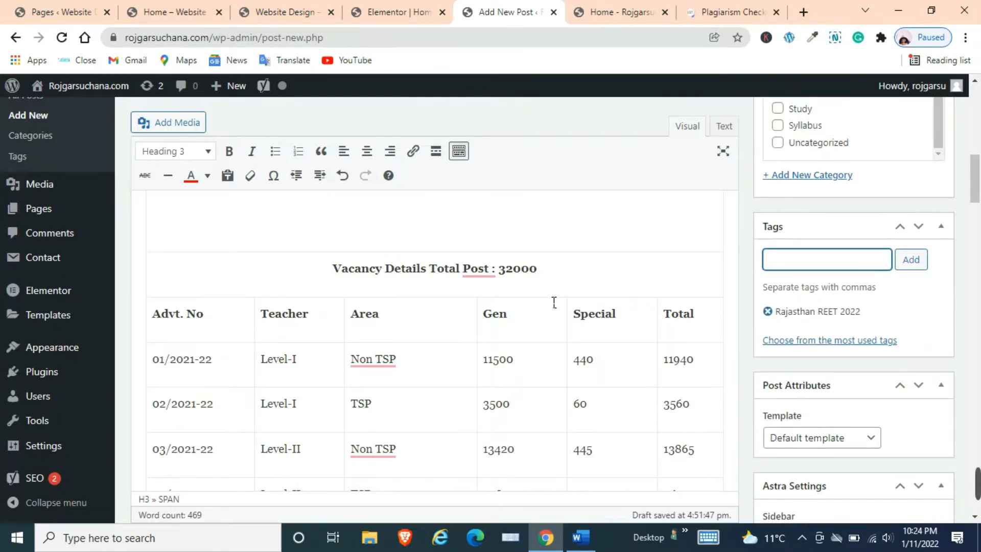
Step: Paste the copied text again as a tag, extend it, and add the second tag "Rajasthan REET ONLINE FORM"
{"action": "scroll", "coordinate": [555, 303], "scroll_direction": "up", "scroll_amount": 10}
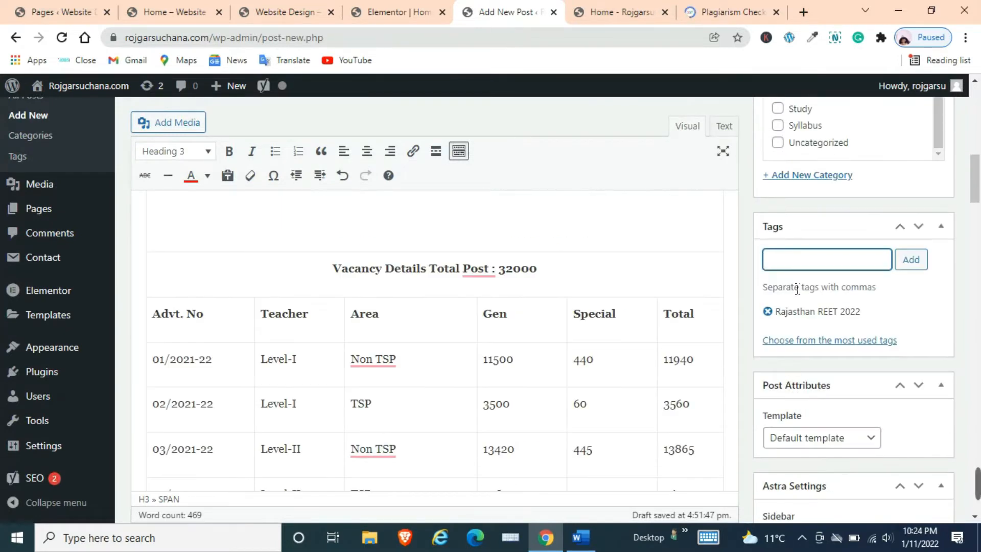
{"action": "right_click", "coordinate": [797, 289]}
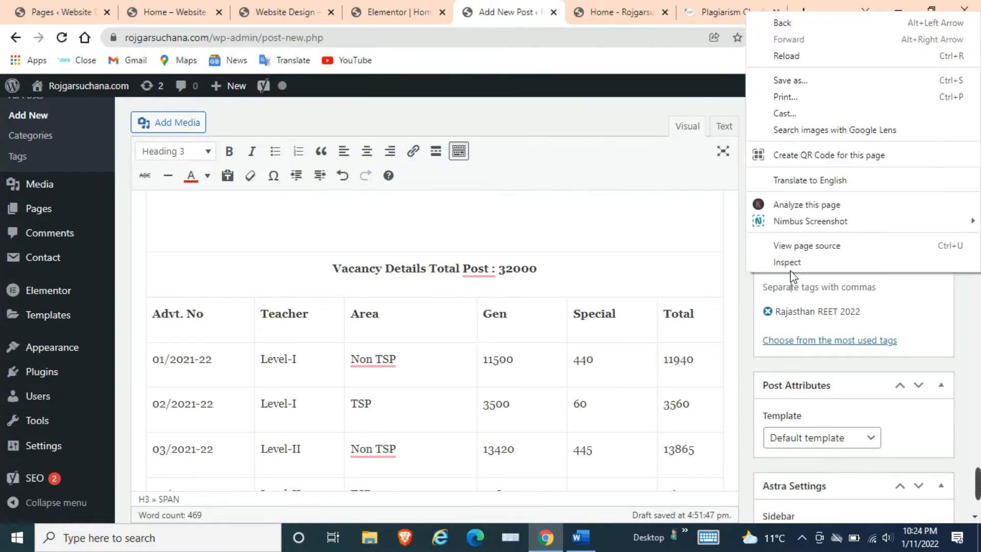
{"action": "left_click", "coordinate": [744, 292]}
{"action": "right_click", "coordinate": [801, 267]}
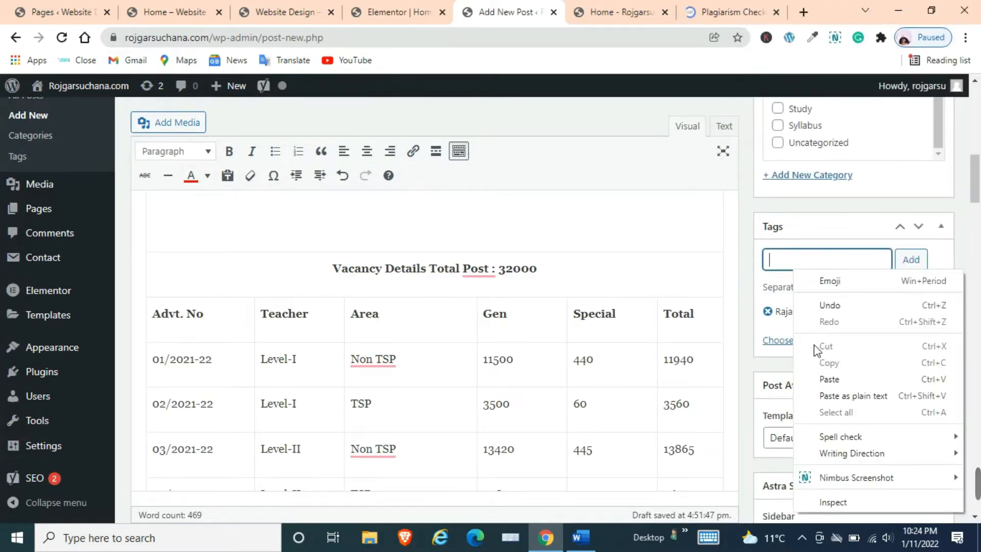
{"action": "left_click", "coordinate": [827, 378]}
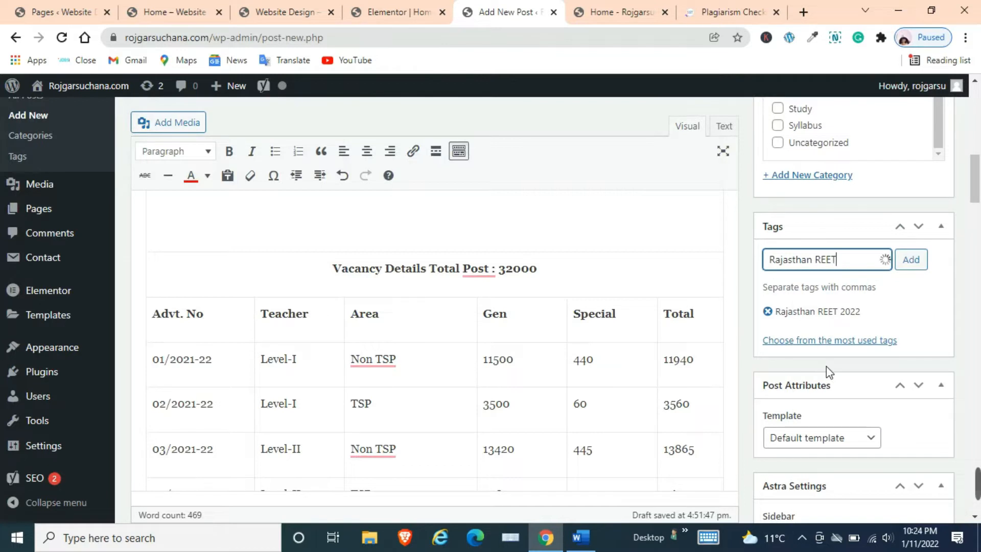
{"action": "type", "text": "ONLINE FORM"}
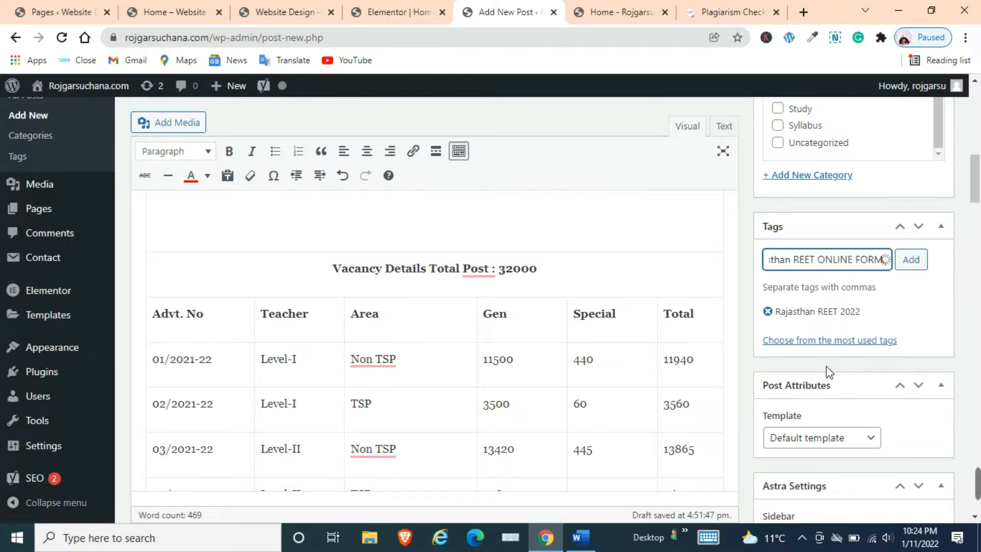
{"action": "left_click", "coordinate": [918, 262]}
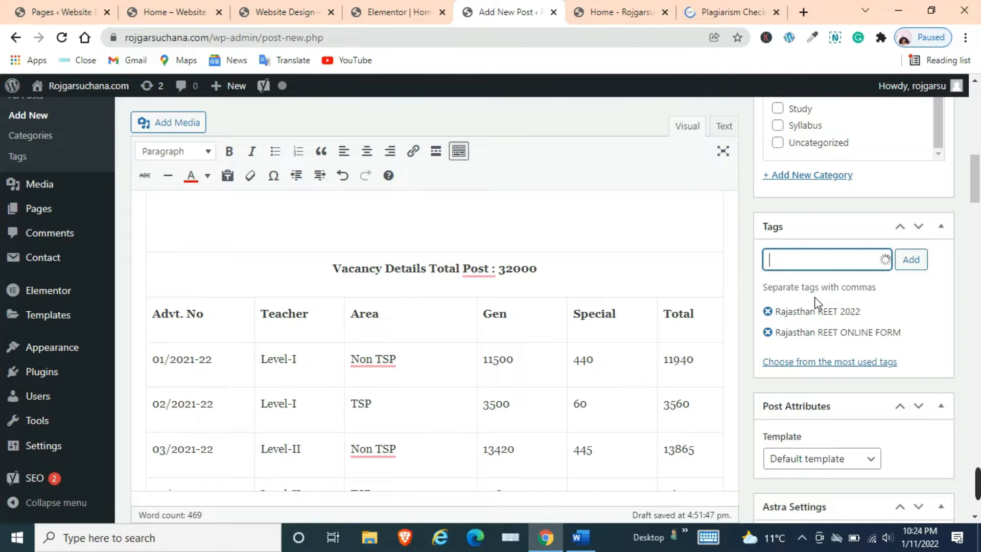
Step: Look over the vacancy and eligibility sections of the post, and close the plagiarism checker browser tab
{"action": "scroll", "coordinate": [557, 301], "scroll_direction": "down", "scroll_amount": 1}
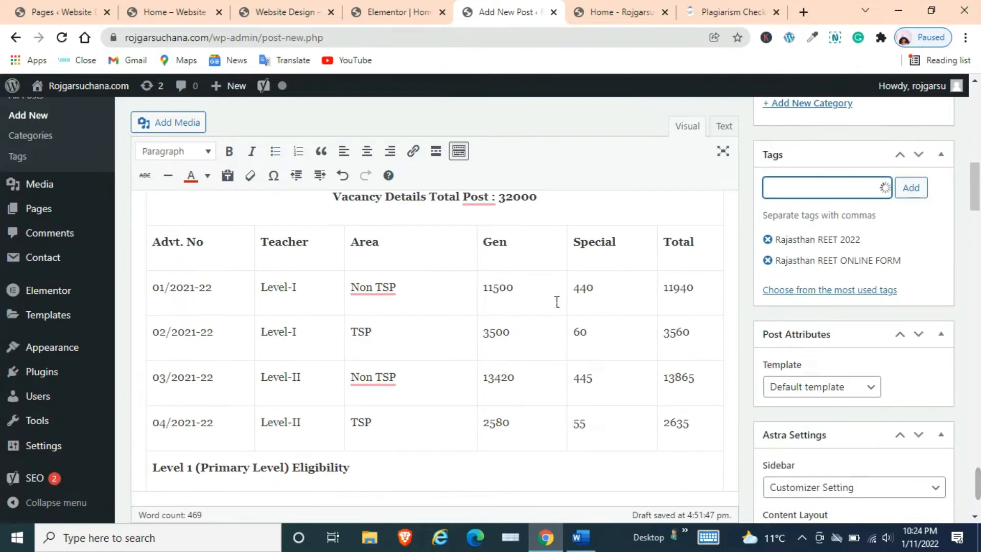
{"action": "scroll", "coordinate": [557, 301], "scroll_direction": "up", "scroll_amount": 3}
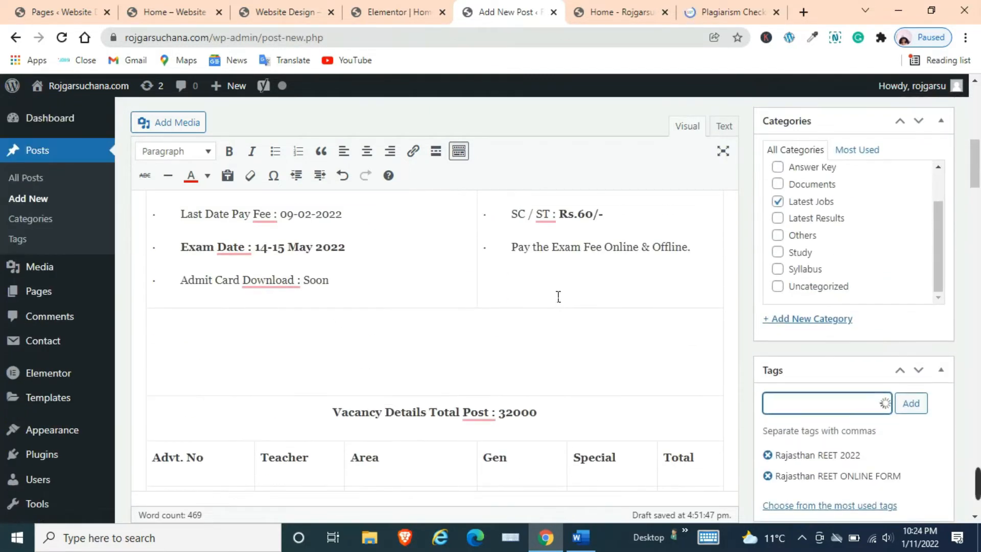
{"action": "scroll", "coordinate": [558, 297], "scroll_direction": "down", "scroll_amount": 4}
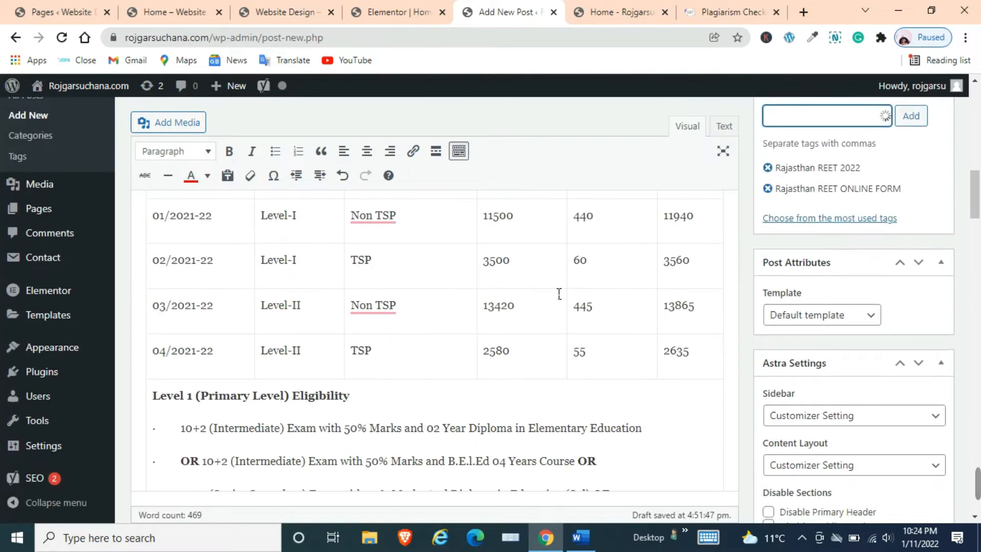
{"action": "scroll", "coordinate": [559, 294], "scroll_direction": "down", "scroll_amount": 3}
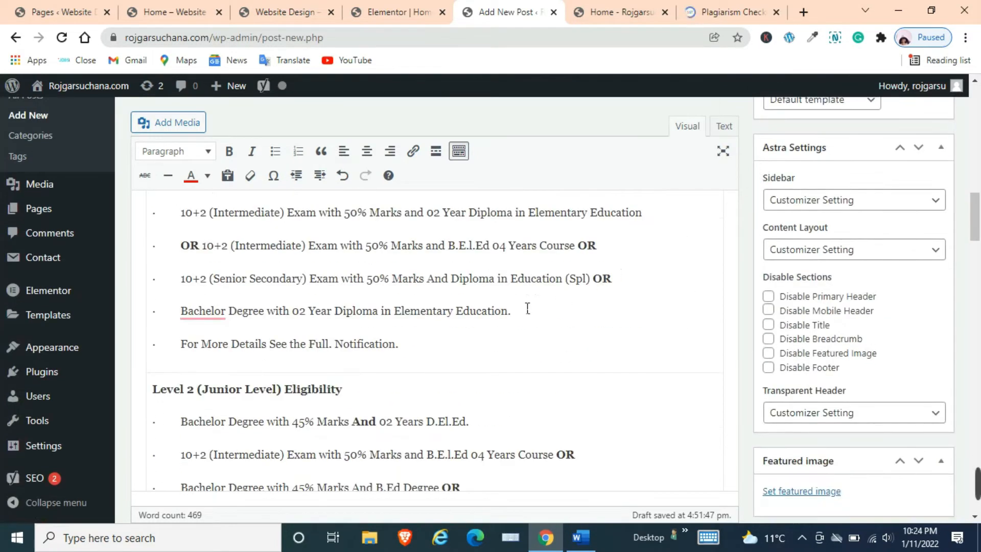
{"action": "scroll", "coordinate": [396, 294], "scroll_direction": "up", "scroll_amount": 5}
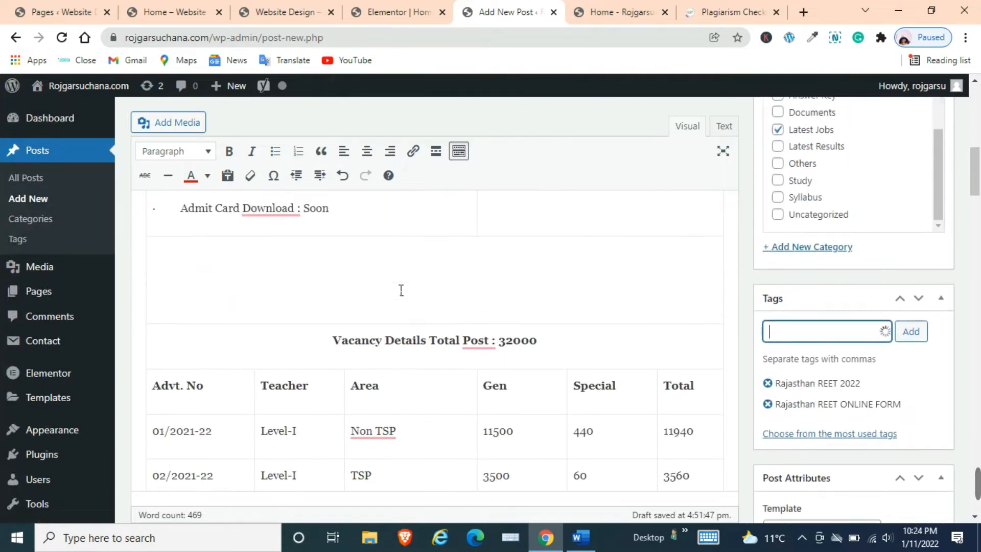
{"action": "scroll", "coordinate": [401, 289], "scroll_direction": "down", "scroll_amount": 7}
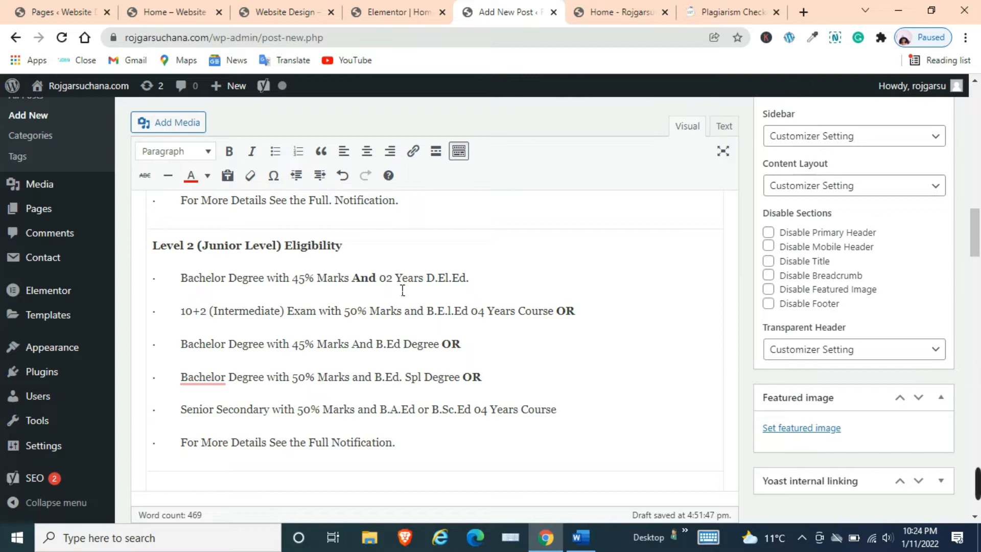
{"action": "left_click", "coordinate": [776, 12]}
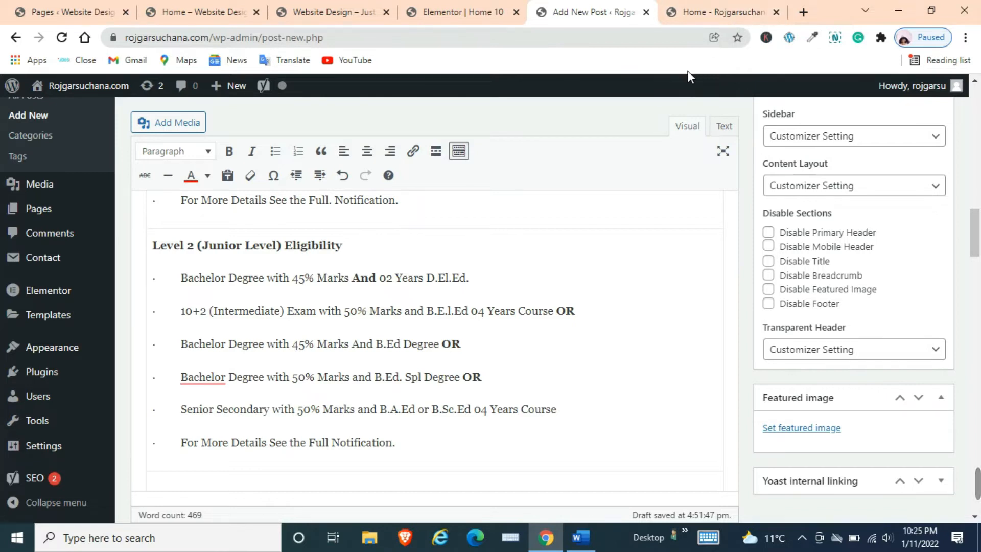
Step: Look through the post content from the Level 2 eligibility and subject-wise vacancies to the important links and closing Rajasthan REET 2022 text
{"action": "scroll", "coordinate": [463, 281], "scroll_direction": "down", "scroll_amount": 3}
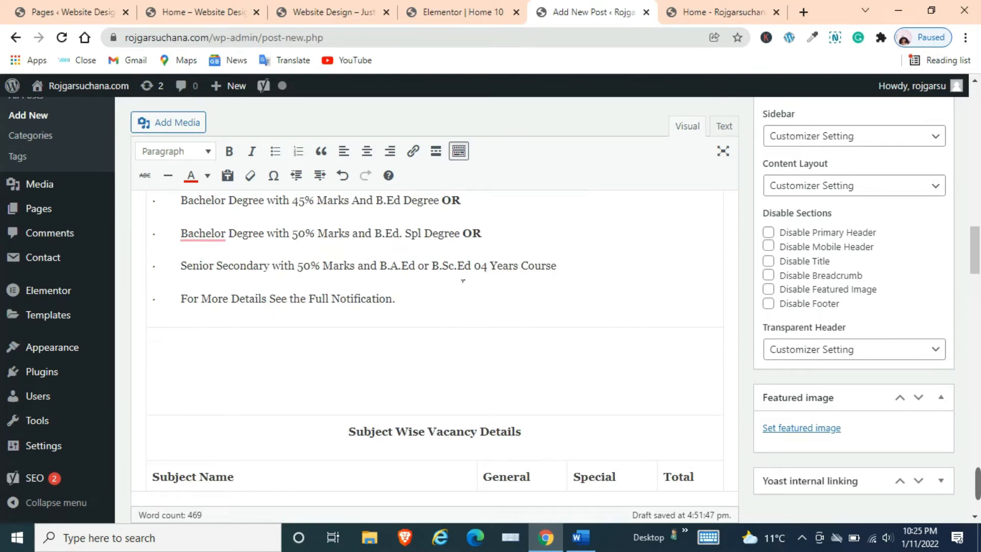
{"action": "scroll", "coordinate": [463, 280], "scroll_direction": "down", "scroll_amount": 3}
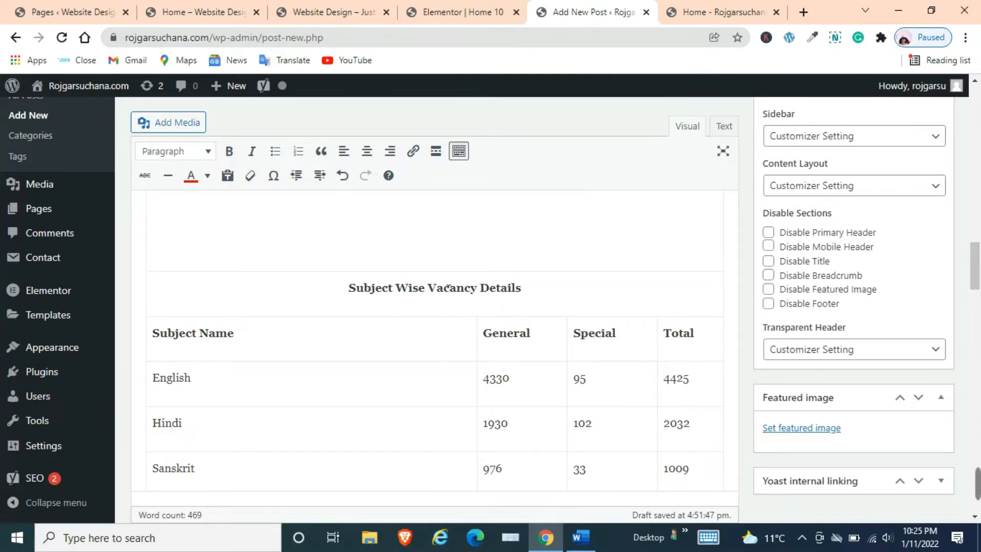
{"action": "scroll", "coordinate": [448, 287], "scroll_direction": "down", "scroll_amount": 6}
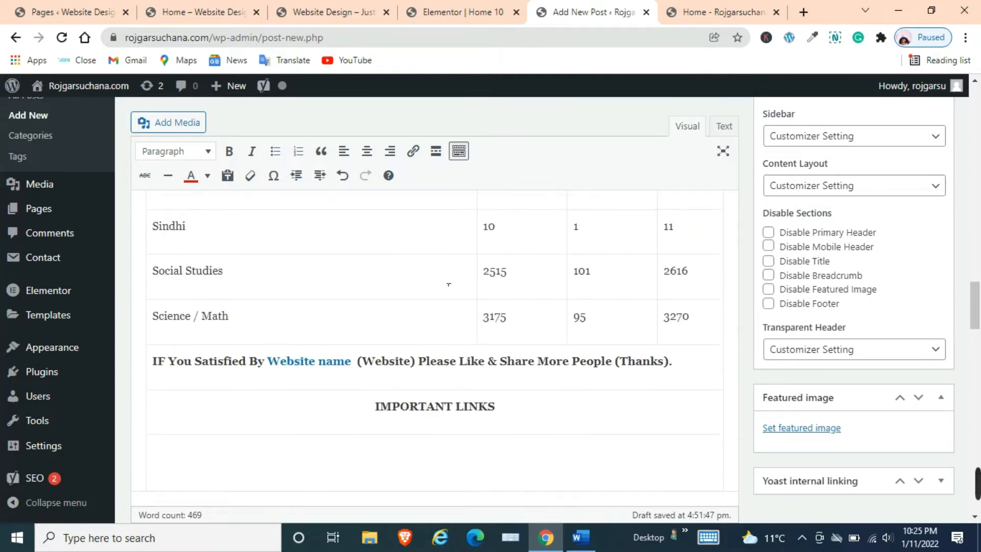
{"action": "scroll", "coordinate": [449, 282], "scroll_direction": "down", "scroll_amount": 5}
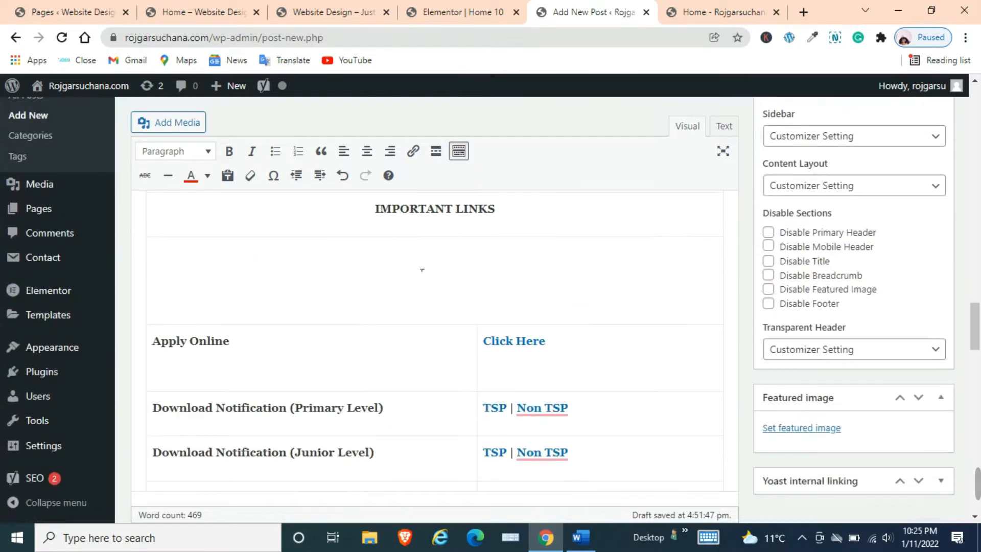
{"action": "scroll", "coordinate": [422, 270], "scroll_direction": "up", "scroll_amount": 3}
{"action": "scroll", "coordinate": [490, 316], "scroll_direction": "down", "scroll_amount": 4}
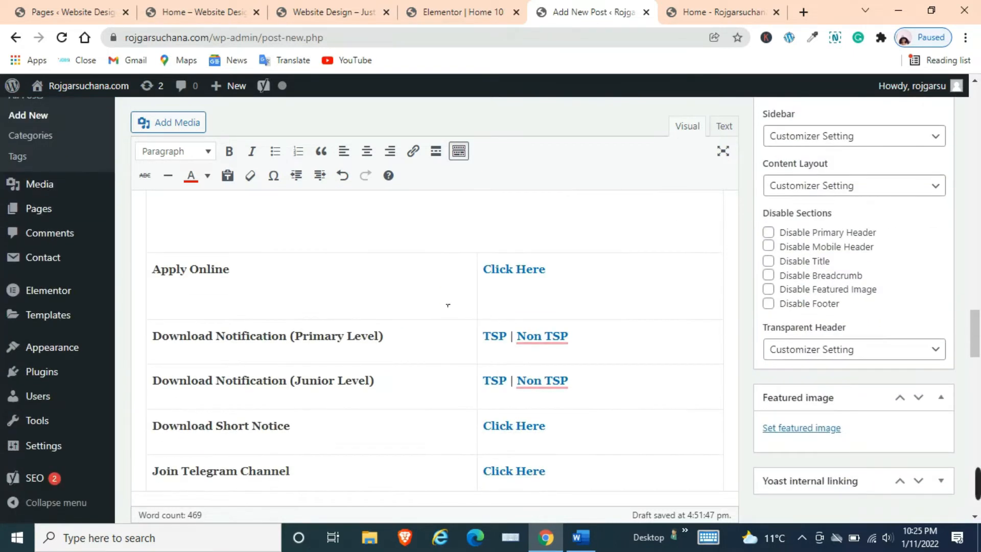
{"action": "scroll", "coordinate": [447, 304], "scroll_direction": "down", "scroll_amount": 9}
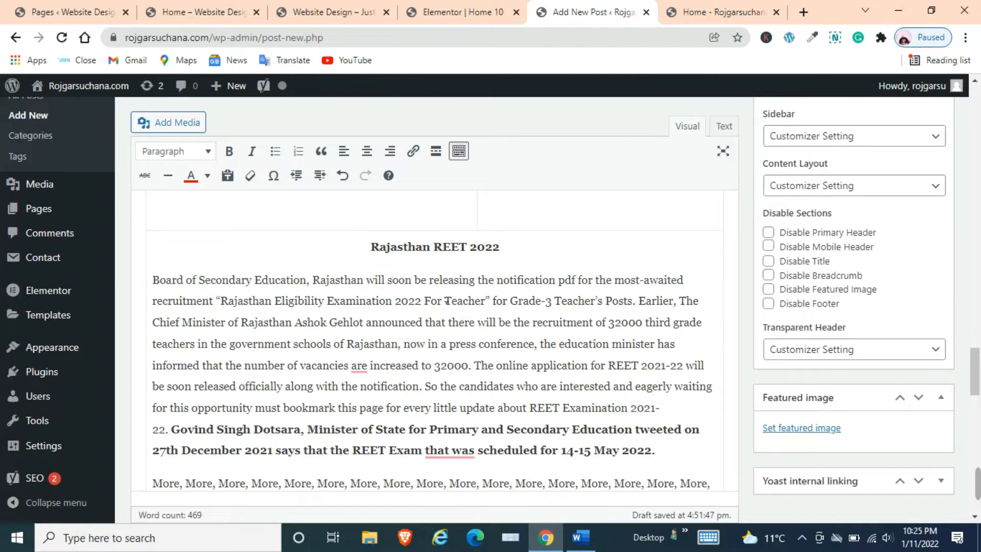
{"action": "scroll", "coordinate": [447, 301], "scroll_direction": "down", "scroll_amount": 3}
{"action": "scroll", "coordinate": [380, 262], "scroll_direction": "up", "scroll_amount": 5}
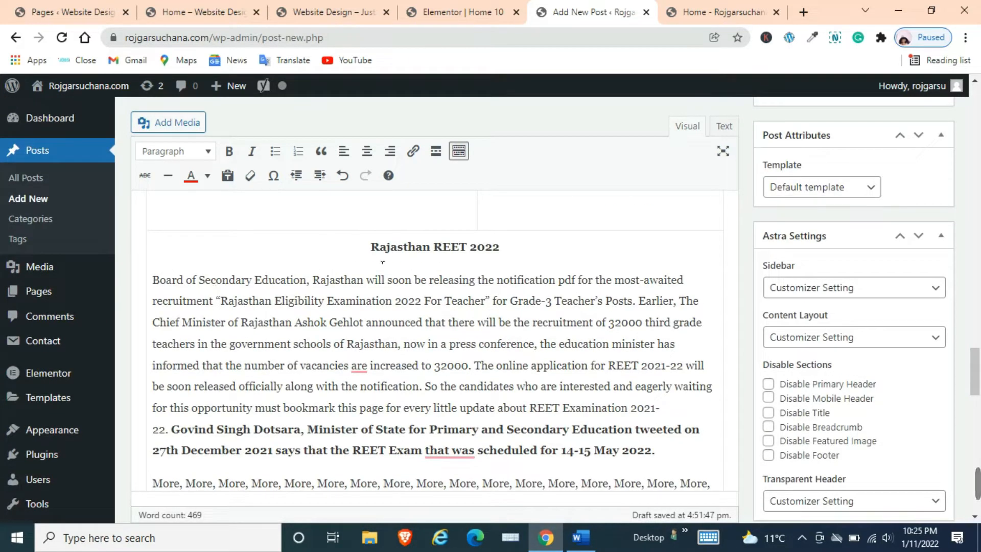
{"action": "scroll", "coordinate": [297, 272], "scroll_direction": "down", "scroll_amount": 2}
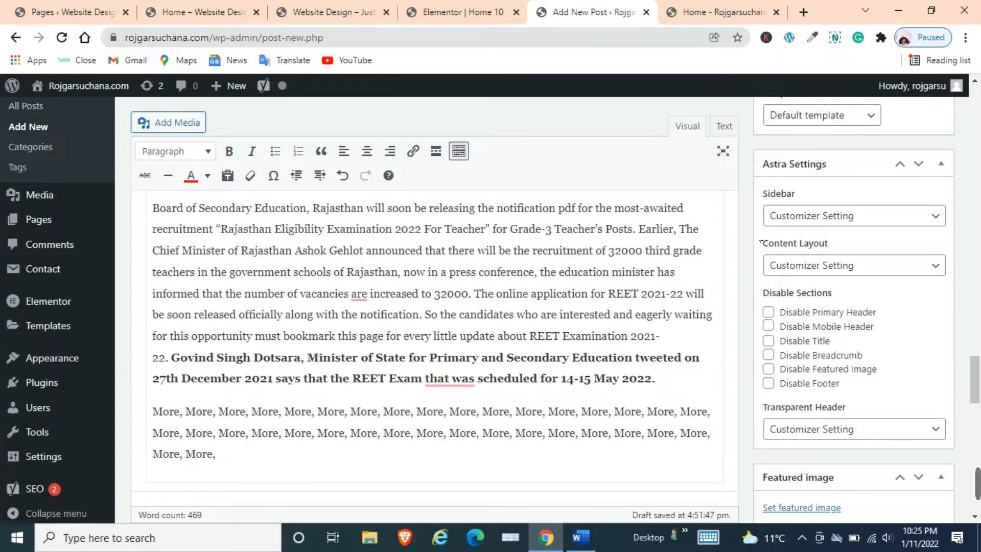
Step: Go back to the start of the post and review its Post Name, About Post, important dates and application fee sections
{"action": "scroll", "coordinate": [561, 256], "scroll_direction": "up", "scroll_amount": 20}
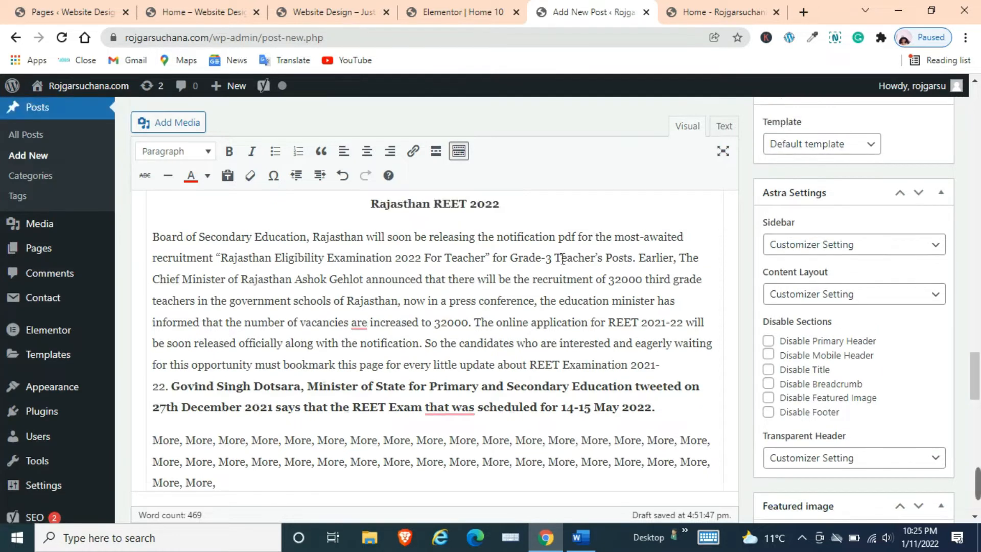
{"action": "scroll", "coordinate": [436, 274], "scroll_direction": "up", "scroll_amount": 15}
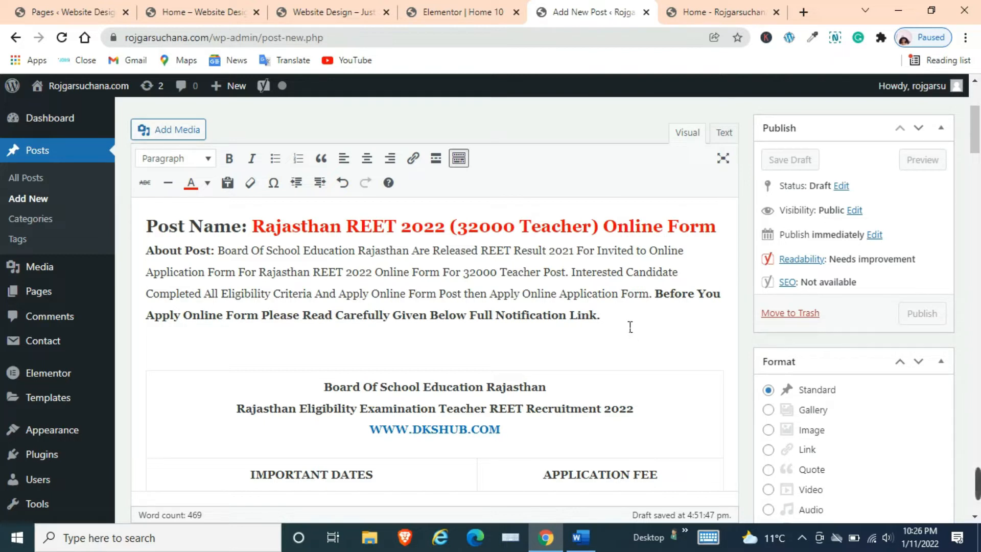
{"action": "scroll", "coordinate": [629, 323], "scroll_direction": "up", "scroll_amount": 4}
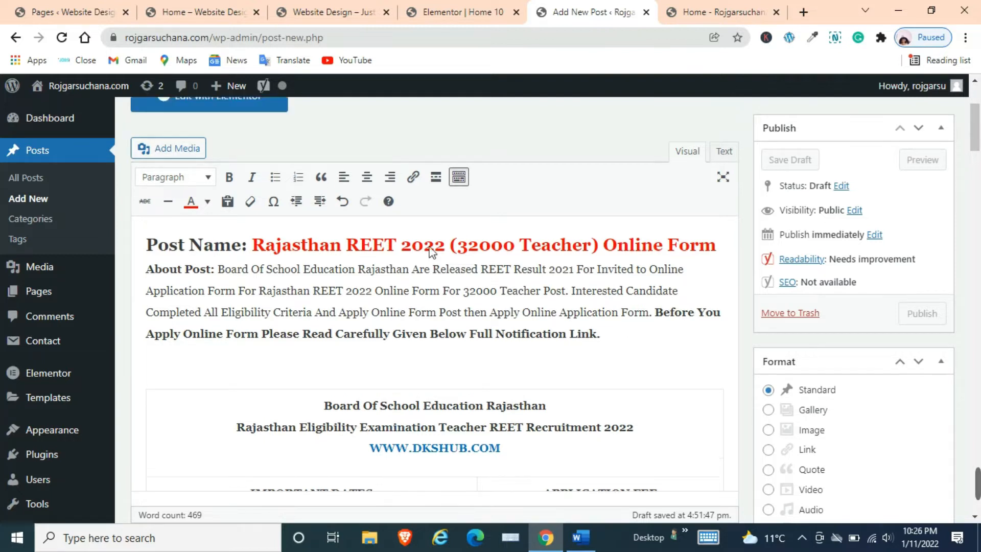
{"action": "scroll", "coordinate": [553, 419], "scroll_direction": "down", "scroll_amount": 4}
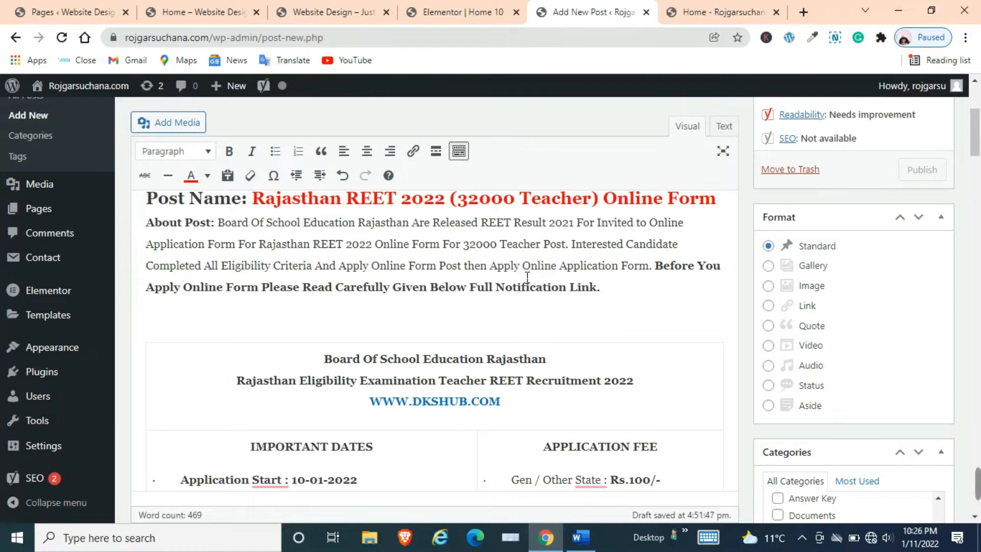
{"action": "scroll", "coordinate": [242, 285], "scroll_direction": "up", "scroll_amount": 2}
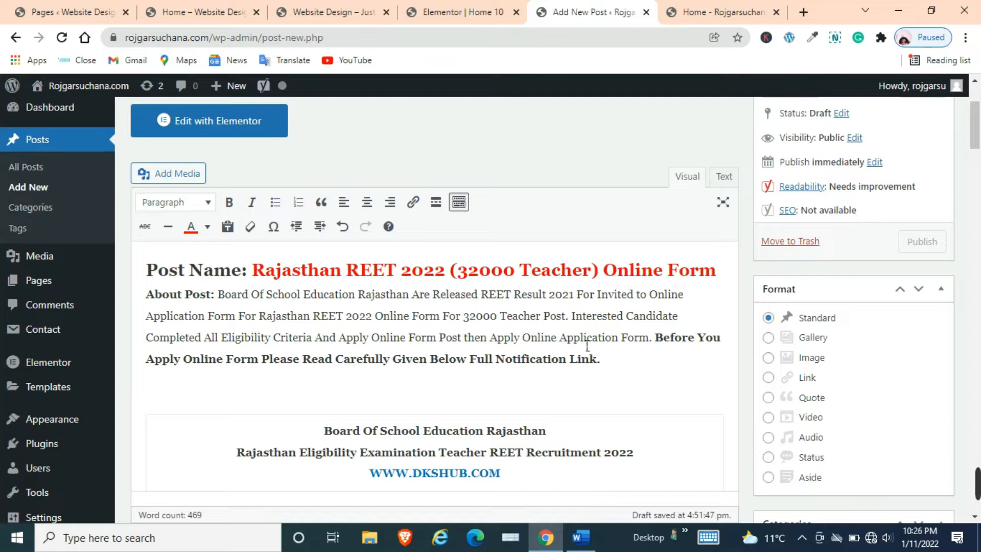
{"action": "scroll", "coordinate": [518, 320], "scroll_direction": "down", "scroll_amount": 3}
{"action": "scroll", "coordinate": [518, 321], "scroll_direction": "down", "scroll_amount": 5}
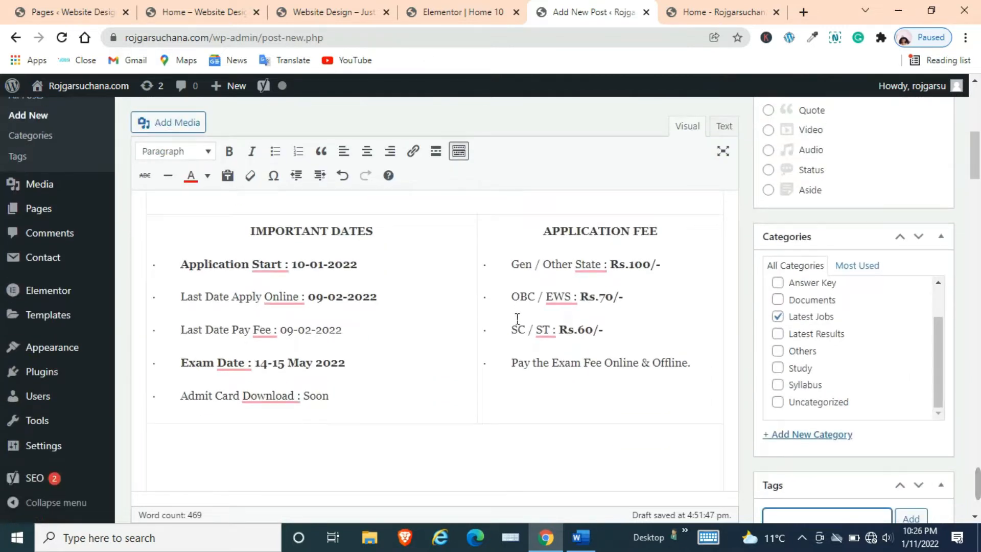
Step: Look through the post's vacancy tables and closing text down to the Yoast SEO Premium settings
{"action": "scroll", "coordinate": [517, 317], "scroll_direction": "down", "scroll_amount": 9}
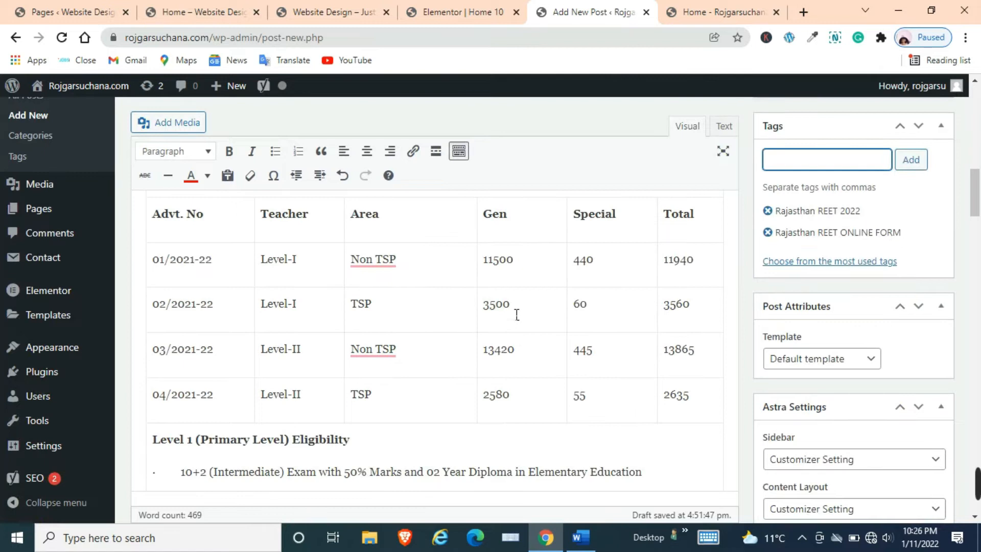
{"action": "scroll", "coordinate": [517, 313], "scroll_direction": "down", "scroll_amount": 7}
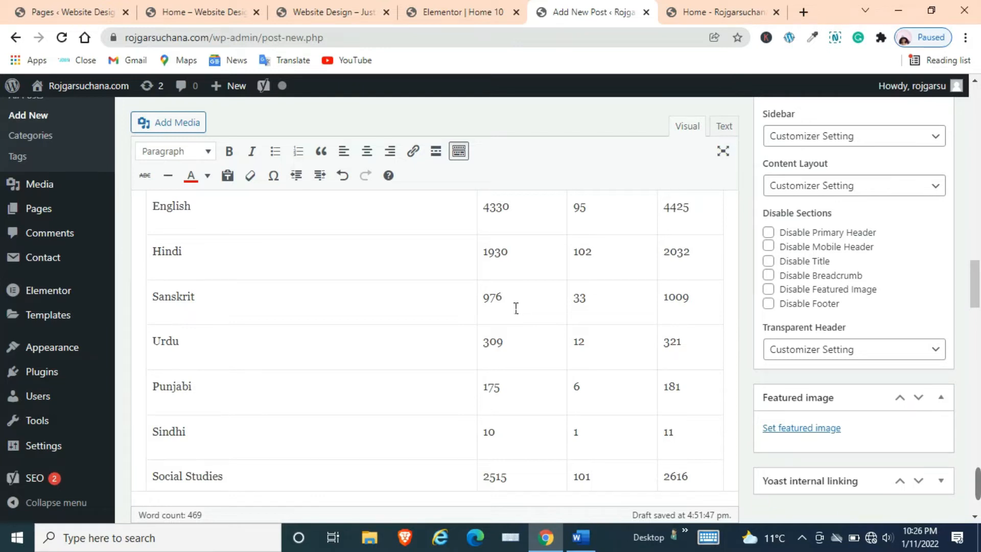
{"action": "scroll", "coordinate": [516, 308], "scroll_direction": "down", "scroll_amount": 8}
{"action": "scroll", "coordinate": [516, 307], "scroll_direction": "down", "scroll_amount": 10}
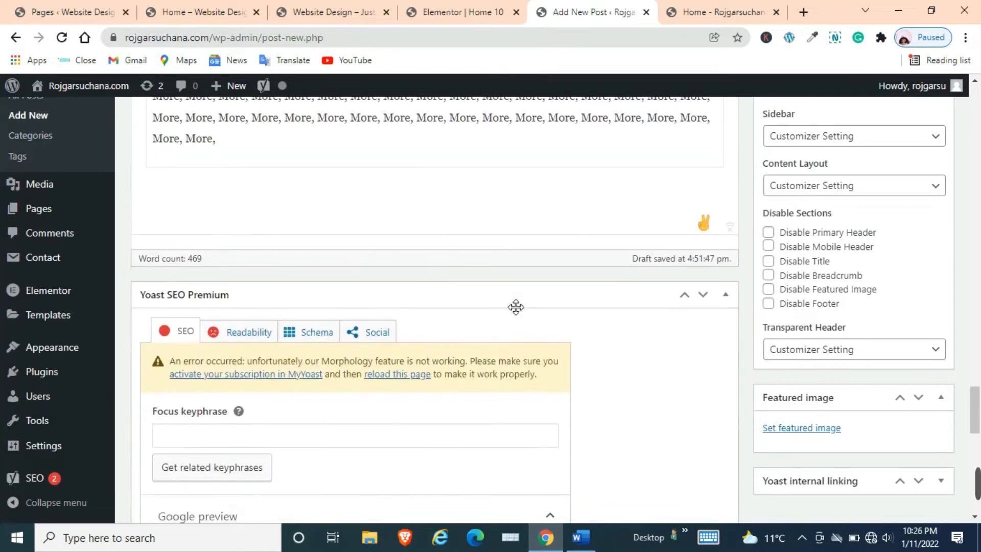
{"action": "scroll", "coordinate": [357, 334], "scroll_direction": "down", "scroll_amount": 4}
{"action": "scroll", "coordinate": [255, 284], "scroll_direction": "up", "scroll_amount": 4}
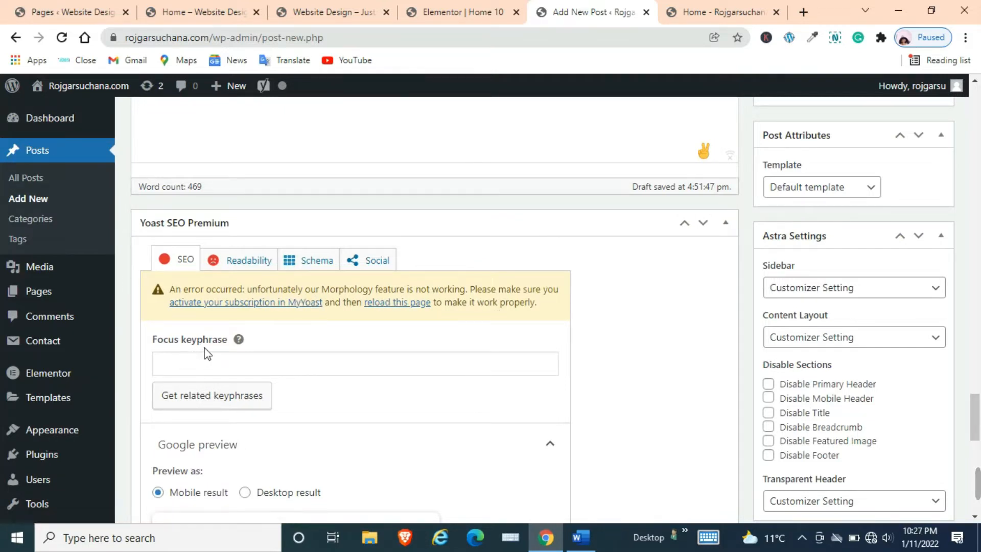
Step: Copy the "Rajasthan REET 2022" heading from the post content and paste it as the Yoast focus keyphrase
{"action": "left_click", "coordinate": [231, 368]}
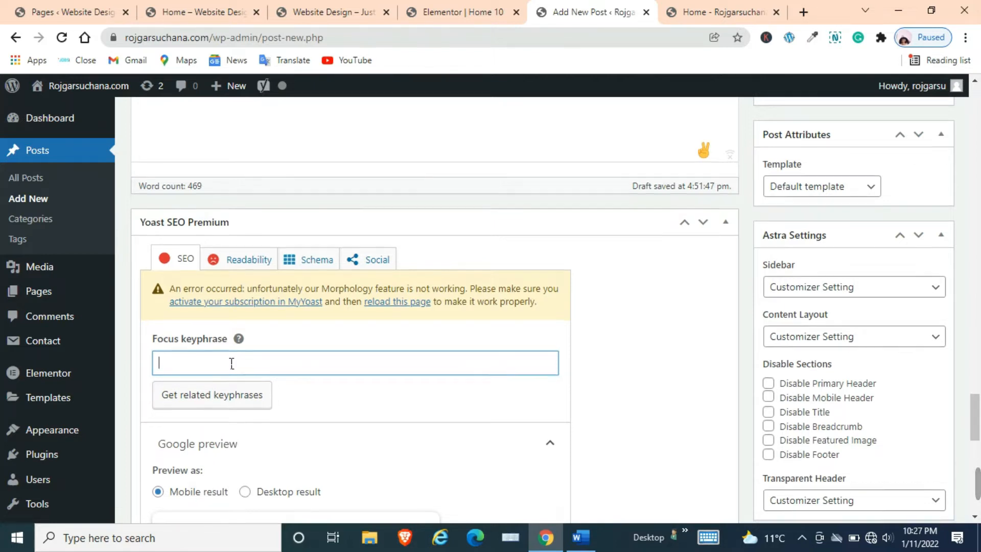
{"action": "scroll", "coordinate": [234, 347], "scroll_direction": "down", "scroll_amount": 2}
{"action": "scroll", "coordinate": [240, 311], "scroll_direction": "up", "scroll_amount": 5}
{"action": "scroll", "coordinate": [247, 304], "scroll_direction": "up", "scroll_amount": 6}
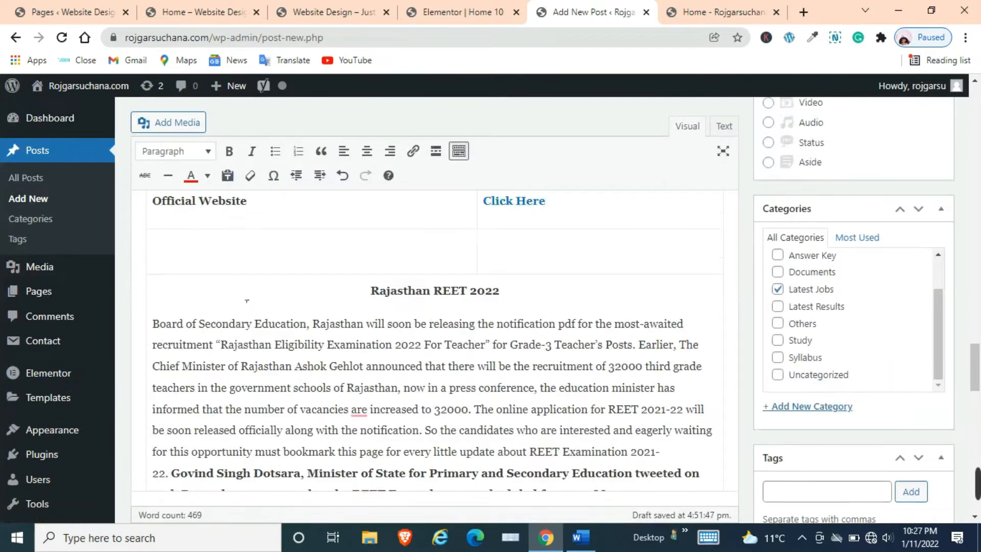
{"action": "scroll", "coordinate": [249, 296], "scroll_direction": "down", "scroll_amount": 5}
{"action": "scroll", "coordinate": [353, 276], "scroll_direction": "up", "scroll_amount": 4}
{"action": "left_click_drag", "start_coordinate": [371, 291], "coordinate": [500, 291]}
{"action": "right_click", "coordinate": [471, 295]}
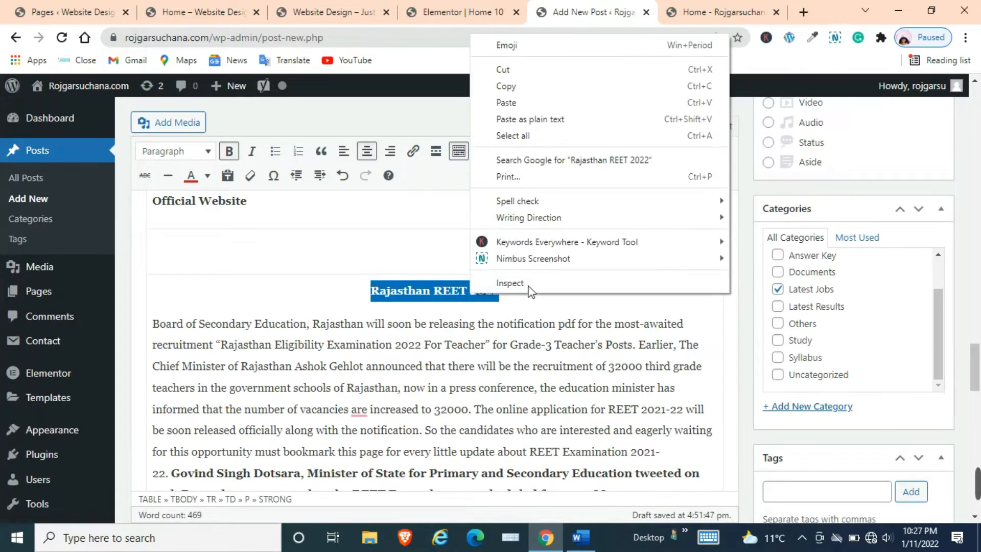
{"action": "left_click", "coordinate": [508, 88]}
{"action": "scroll", "coordinate": [330, 356], "scroll_direction": "down", "scroll_amount": 10}
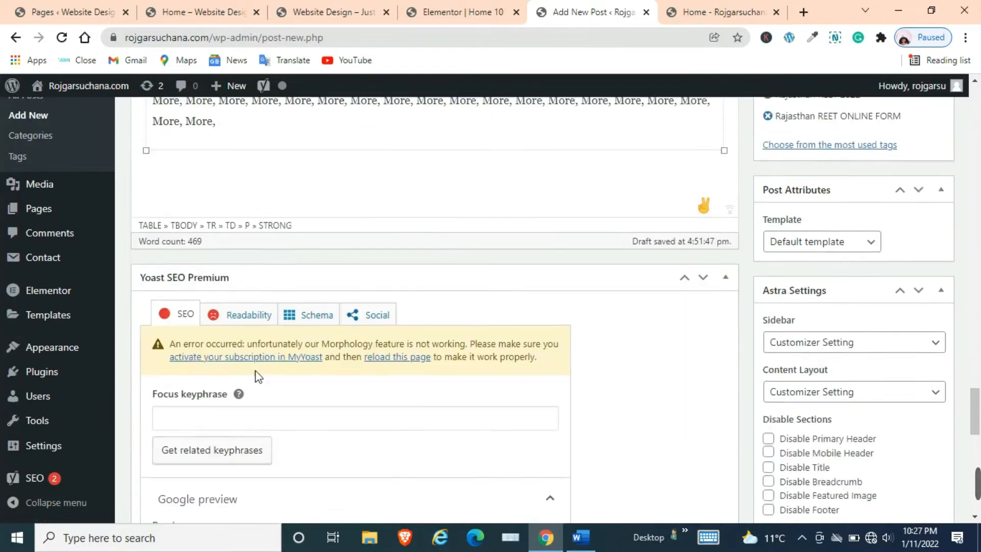
{"action": "right_click", "coordinate": [213, 292]}
{"action": "left_click", "coordinate": [268, 153]}
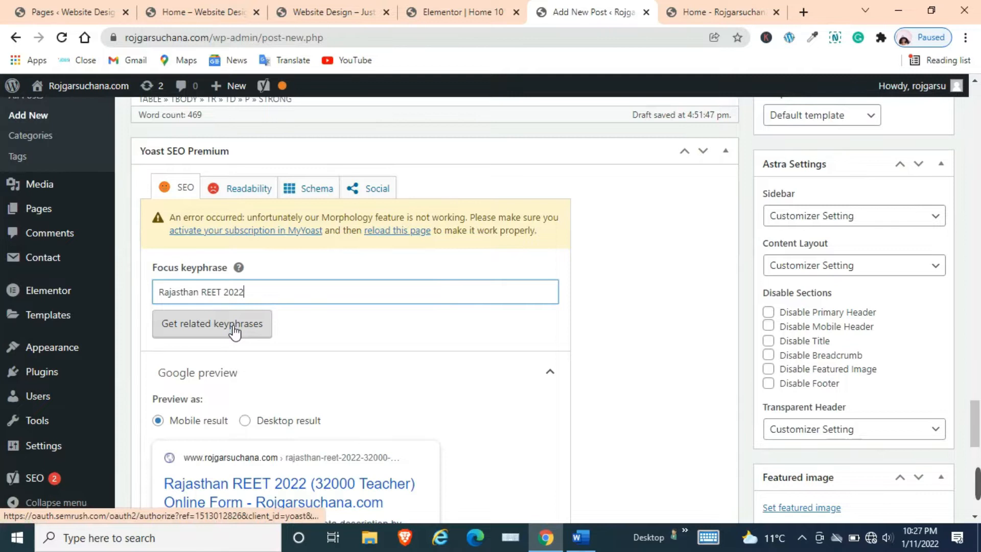
Step: Collapse the Google preview, add the copied "Rajasthan REET 2022" as a related keyphrase, and review its analysis results
{"action": "scroll", "coordinate": [308, 223], "scroll_direction": "down", "scroll_amount": 3}
{"action": "left_click", "coordinate": [302, 240]}
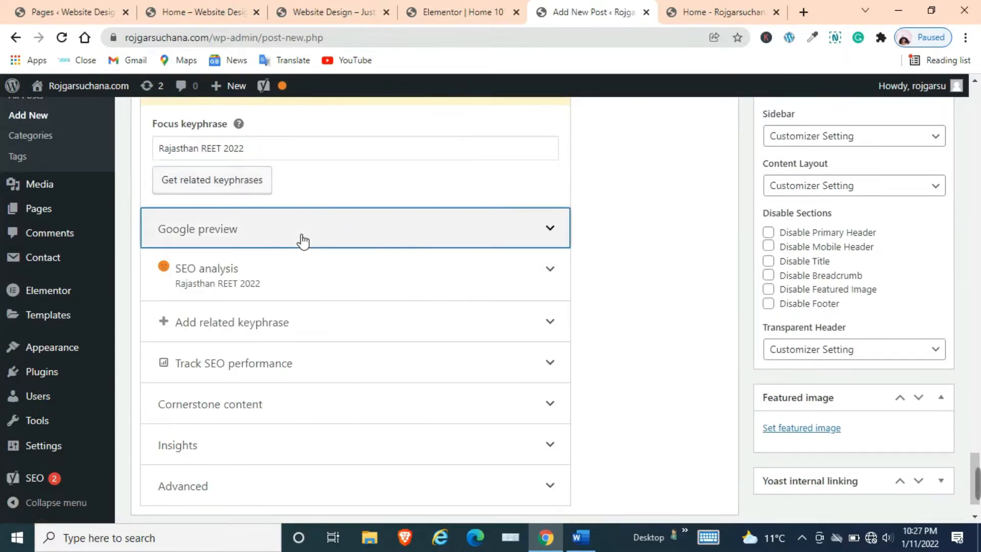
{"action": "left_click", "coordinate": [287, 332]}
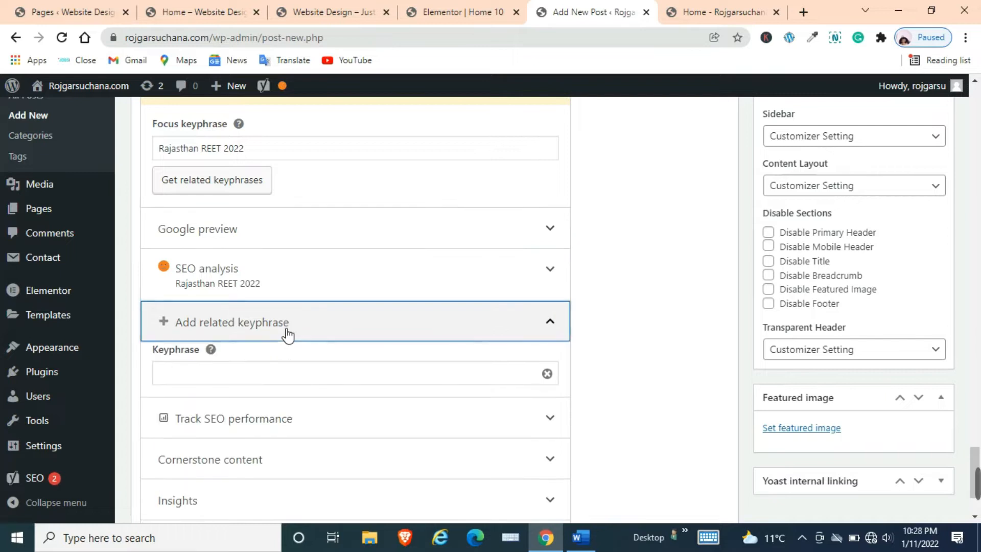
{"action": "right_click", "coordinate": [234, 378]}
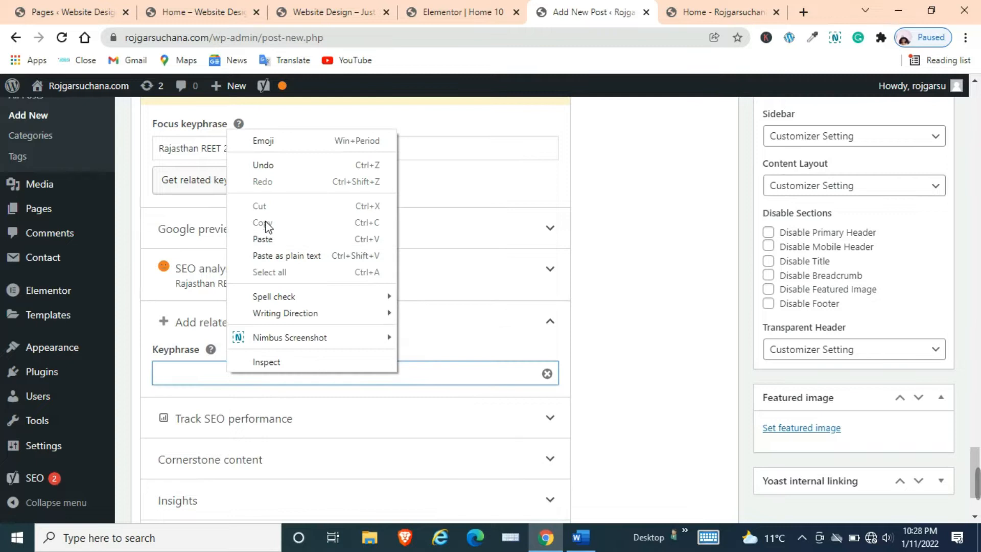
{"action": "left_click", "coordinate": [264, 237]}
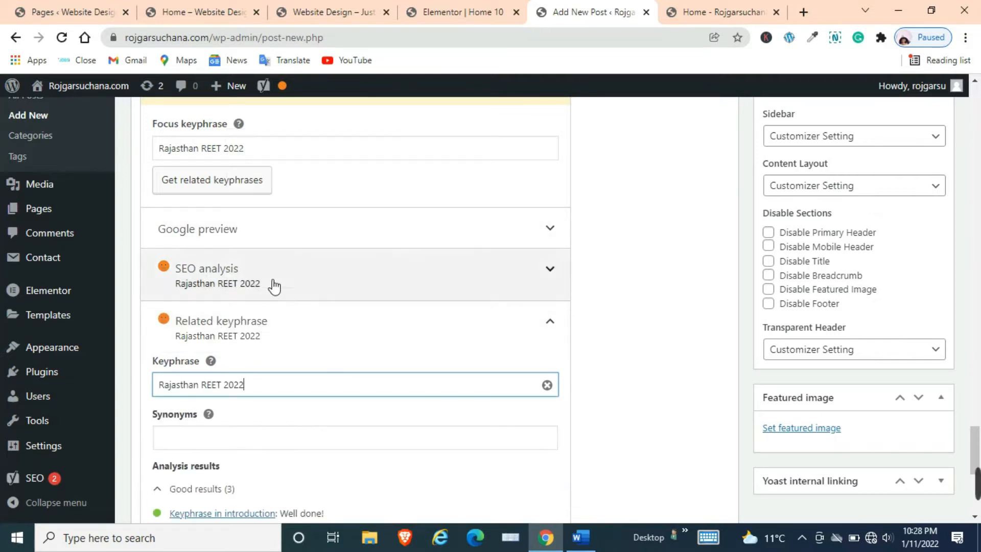
{"action": "scroll", "coordinate": [258, 427], "scroll_direction": "down", "scroll_amount": 3}
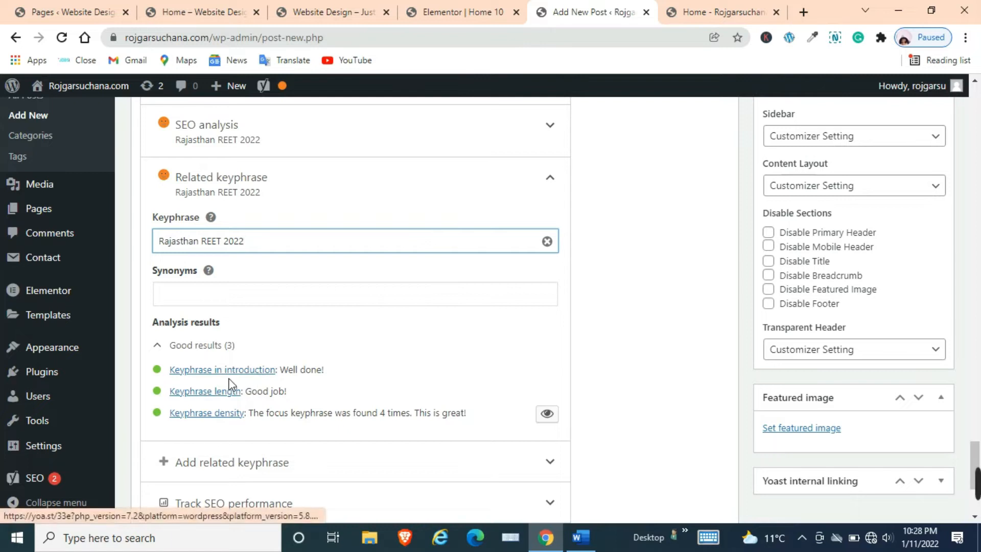
{"action": "scroll", "coordinate": [233, 370], "scroll_direction": "down", "scroll_amount": 1}
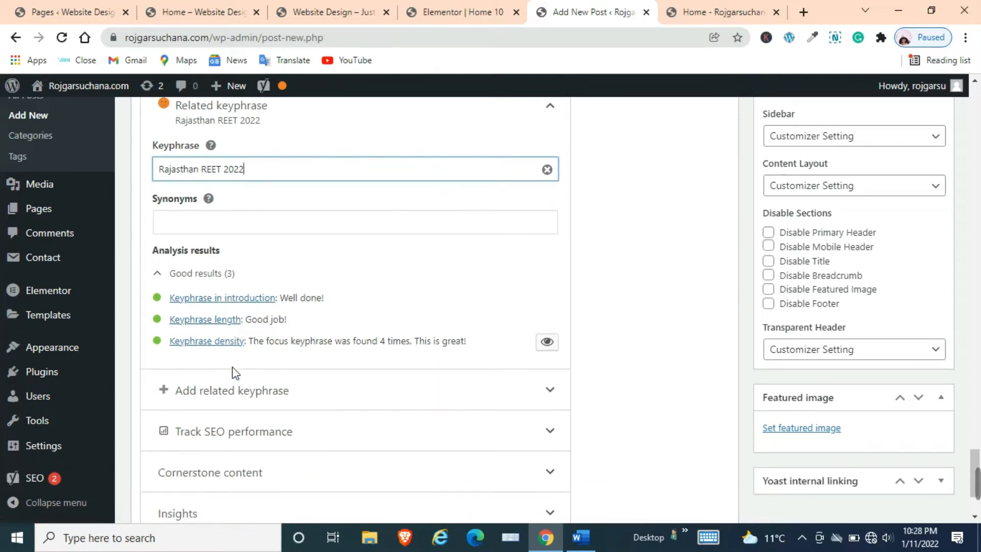
Step: Open another blank related keyphrase entry and select "Rajasthan REET" in the Post Name heading at the start of the post
{"action": "left_click", "coordinate": [240, 399]}
{"action": "scroll", "coordinate": [240, 398], "scroll_direction": "down", "scroll_amount": 1}
{"action": "scroll", "coordinate": [240, 358], "scroll_direction": "down", "scroll_amount": 1}
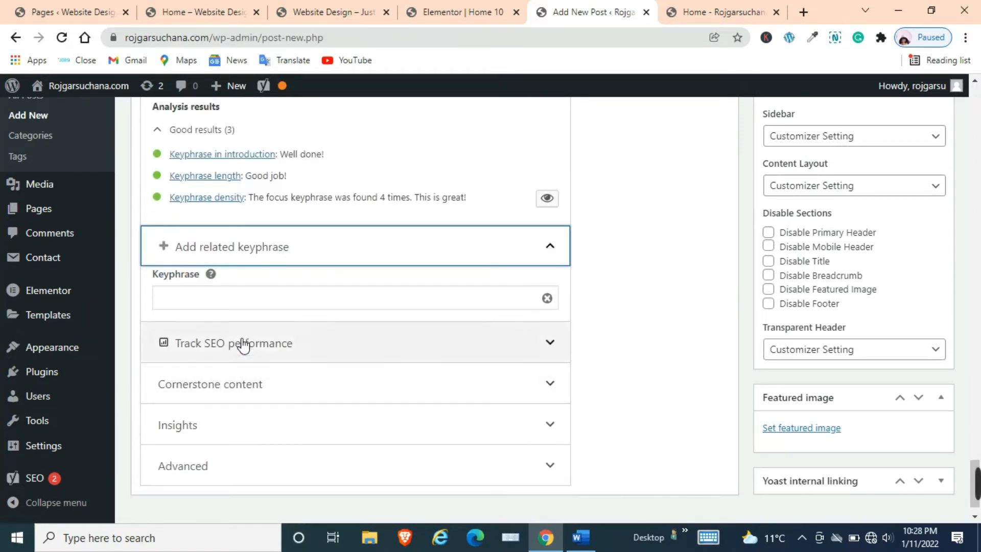
{"action": "scroll", "coordinate": [246, 337], "scroll_direction": "up", "scroll_amount": 15}
{"action": "scroll", "coordinate": [264, 326], "scroll_direction": "up", "scroll_amount": 10}
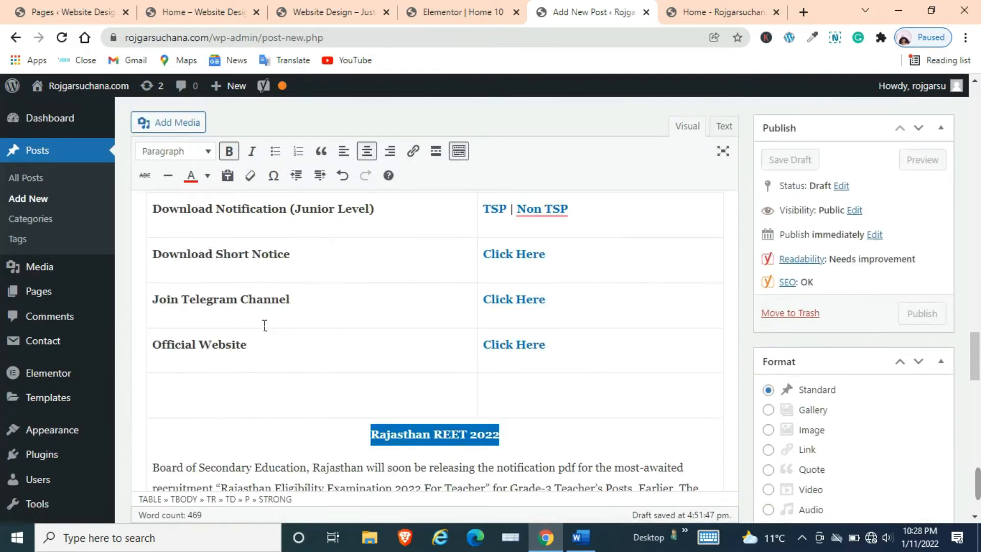
{"action": "scroll", "coordinate": [265, 325], "scroll_direction": "up", "scroll_amount": 12}
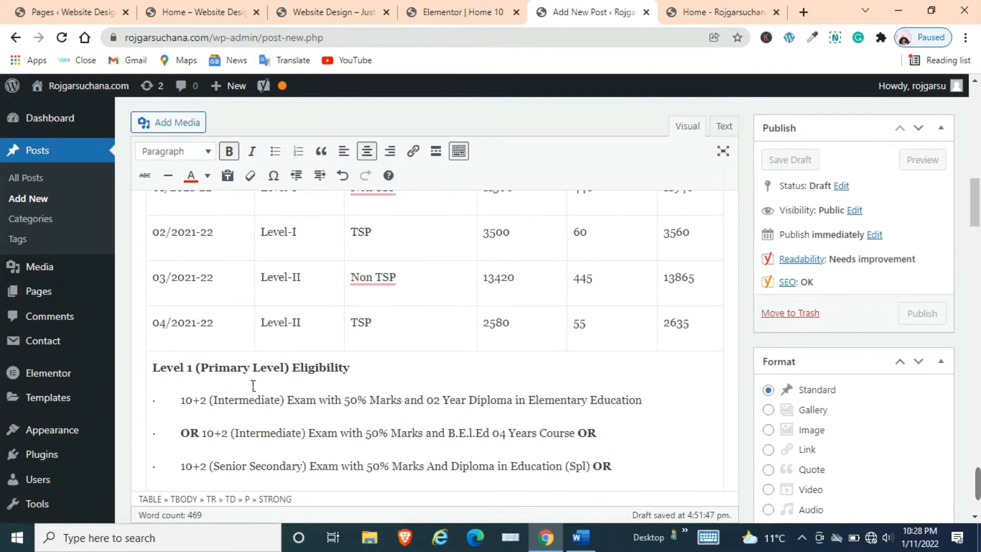
{"action": "scroll", "coordinate": [254, 385], "scroll_direction": "up", "scroll_amount": 12}
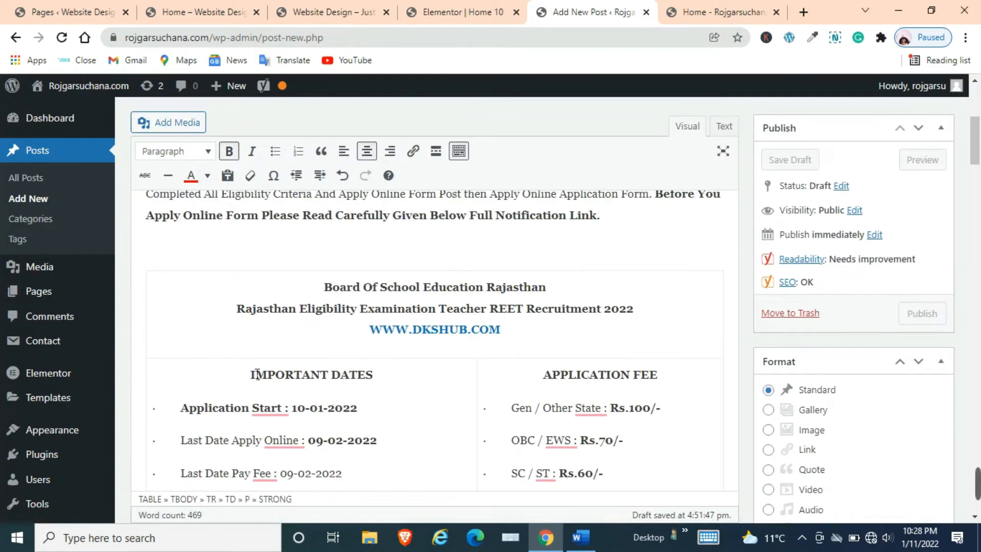
{"action": "scroll", "coordinate": [300, 353], "scroll_direction": "up", "scroll_amount": 3}
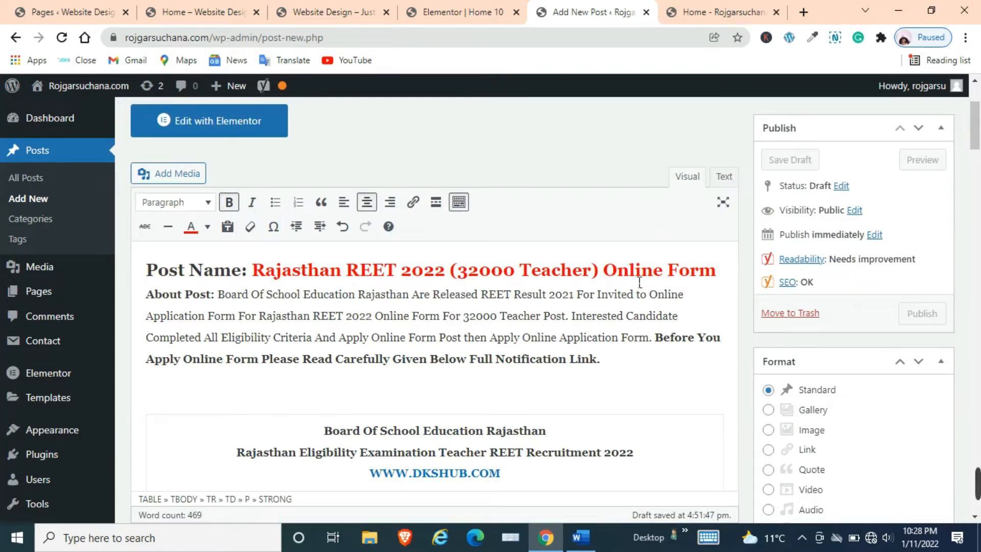
{"action": "left_click_drag", "start_coordinate": [272, 278], "coordinate": [404, 279]}
{"action": "right_click", "coordinate": [385, 279]}
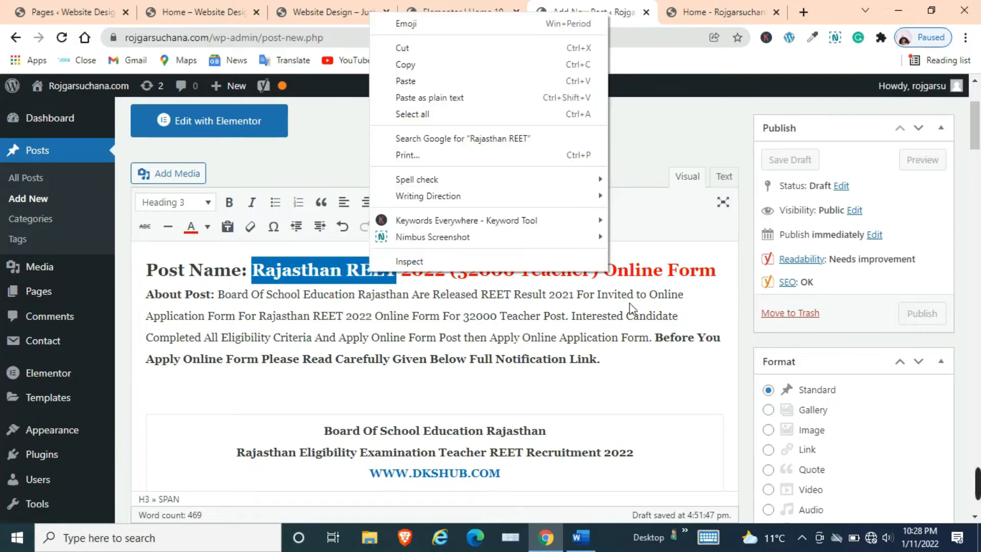
Step: Copy the text of the "Rajasthan REET ONLINE FORM" tag from the post's tag list
{"action": "scroll", "coordinate": [712, 357], "scroll_direction": "down", "scroll_amount": 5}
{"action": "scroll", "coordinate": [740, 382], "scroll_direction": "down", "scroll_amount": 4}
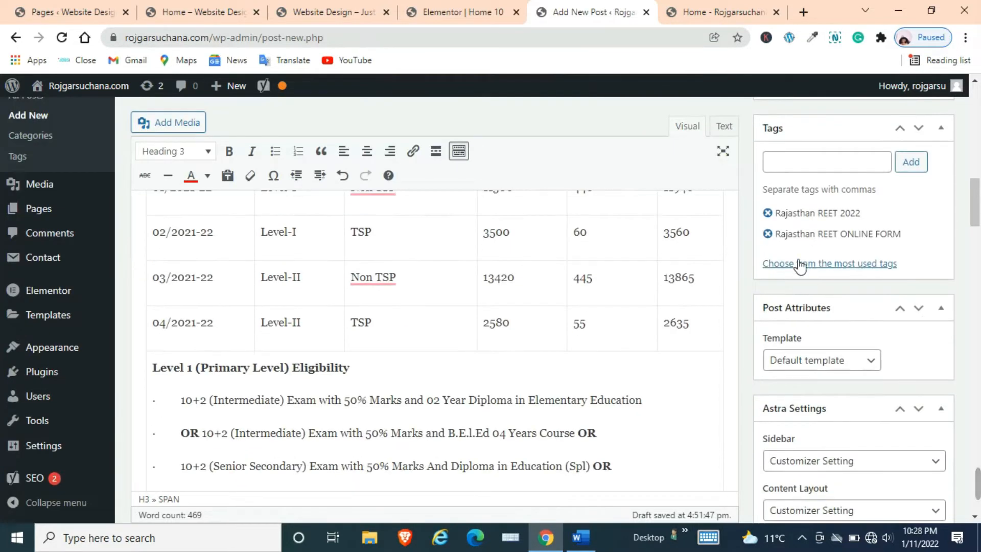
{"action": "left_click_drag", "start_coordinate": [904, 231], "coordinate": [816, 248]}
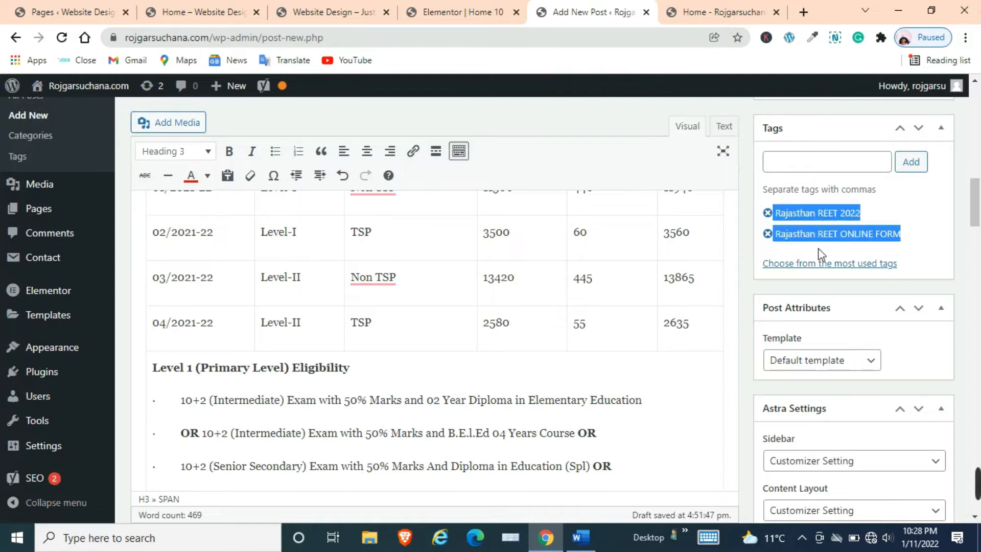
{"action": "left_click", "coordinate": [817, 248]}
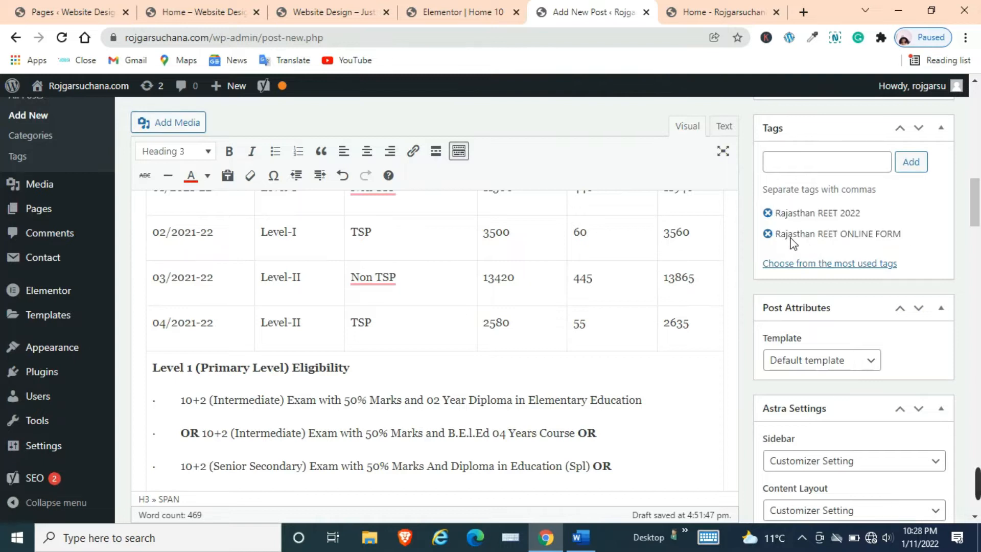
{"action": "left_click_drag", "start_coordinate": [900, 220], "coordinate": [887, 241]}
{"action": "left_click", "coordinate": [904, 247]}
{"action": "triple_click", "coordinate": [879, 244]}
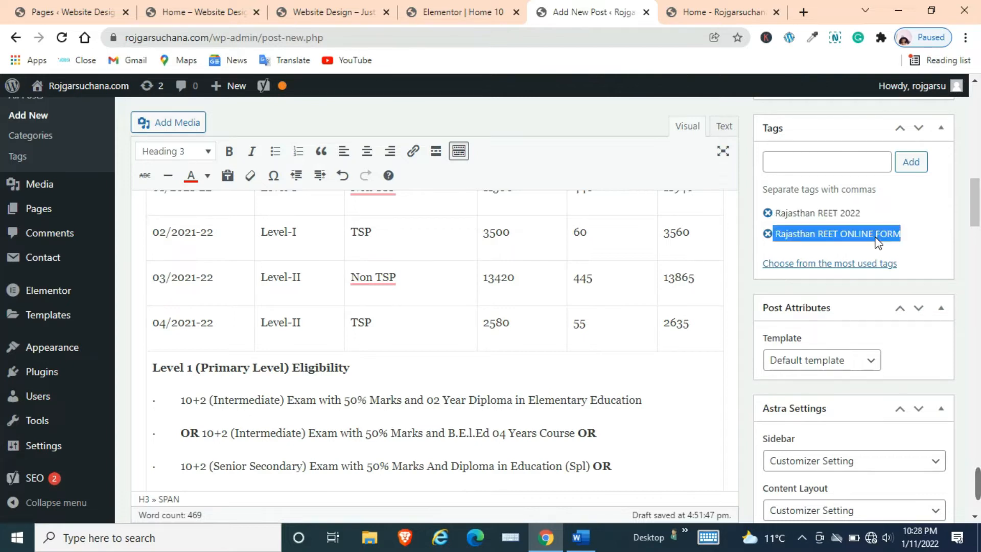
{"action": "right_click", "coordinate": [882, 233]}
{"action": "left_click", "coordinate": [800, 248]}
Step: Search Google for the copied "Rajasthan REET ONLINE FORM" in a new browser tab and go to the related searches
{"action": "left_click", "coordinate": [804, 12]}
{"action": "right_click", "coordinate": [653, 39]}
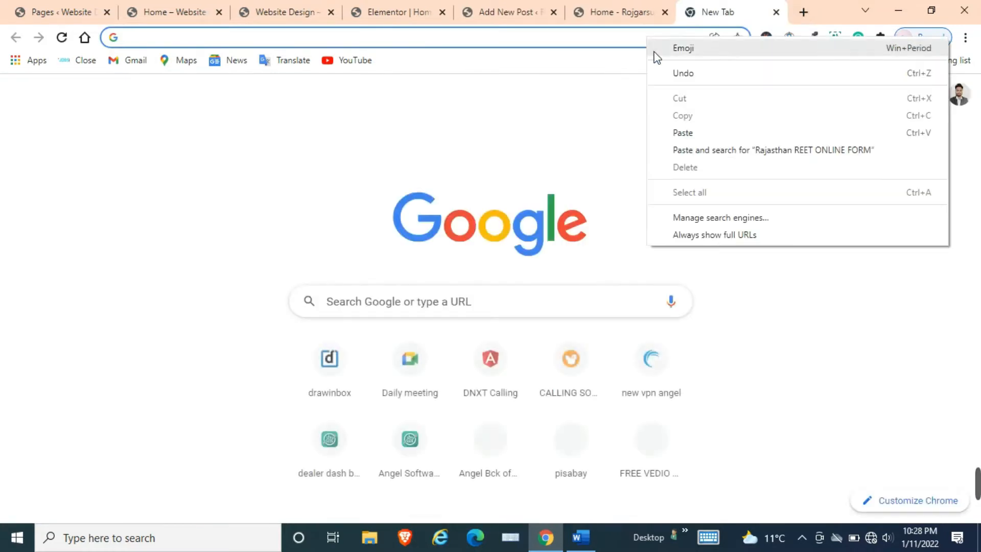
{"action": "left_click", "coordinate": [736, 149]}
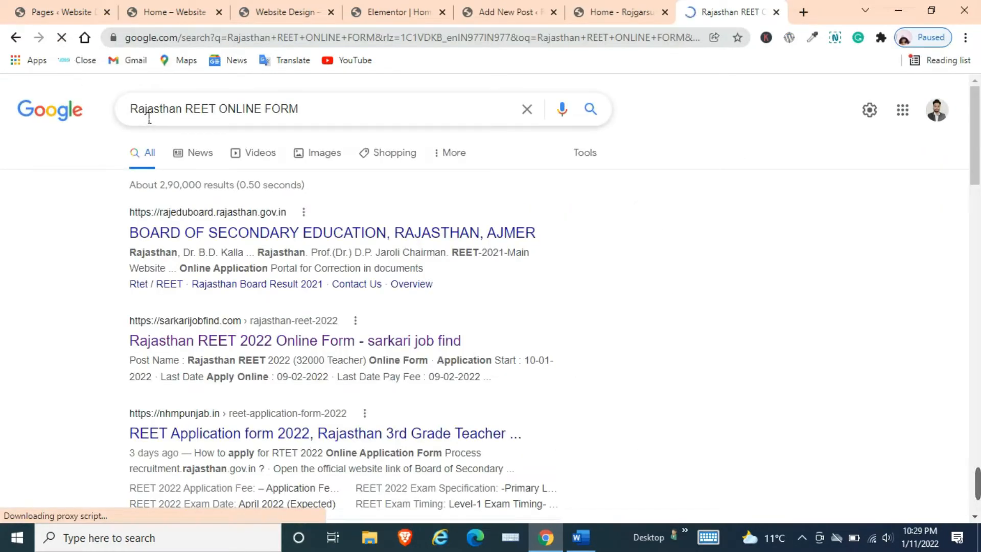
{"action": "scroll", "coordinate": [137, 118], "scroll_direction": "down", "scroll_amount": 10}
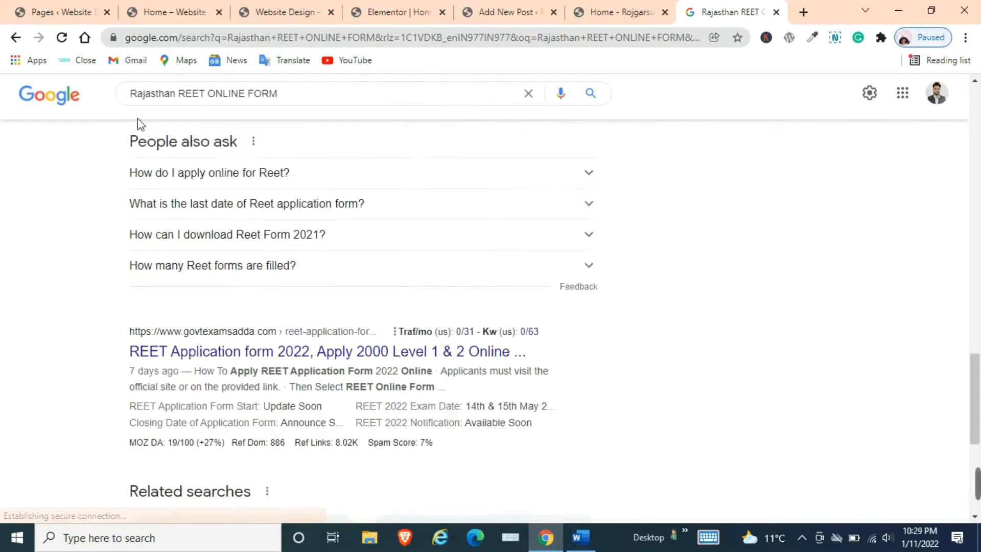
{"action": "scroll", "coordinate": [137, 118], "scroll_direction": "down", "scroll_amount": 5}
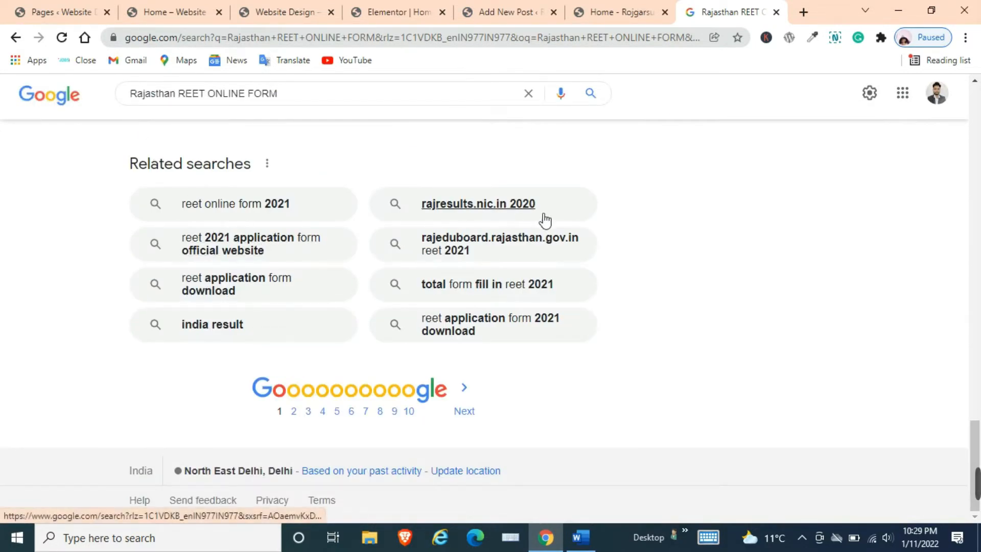
Step: Copy the related searches "total form fill in reet 2021" and "reet application form 2021 download", and switch to the Elementor browser tab
{"action": "left_click_drag", "start_coordinate": [130, 164], "coordinate": [549, 191]}
{"action": "left_click", "coordinate": [617, 199]}
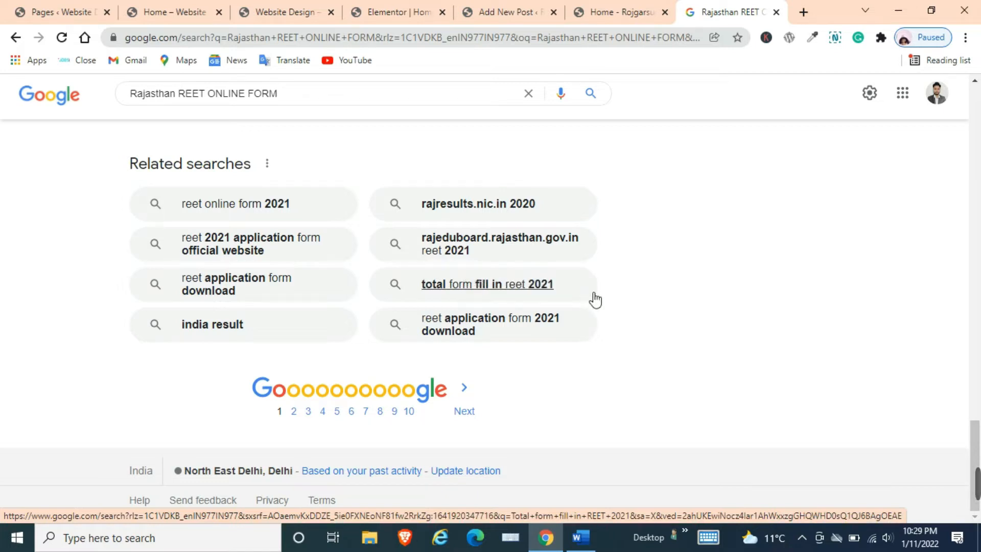
{"action": "left_click_drag", "start_coordinate": [605, 280], "coordinate": [441, 291]}
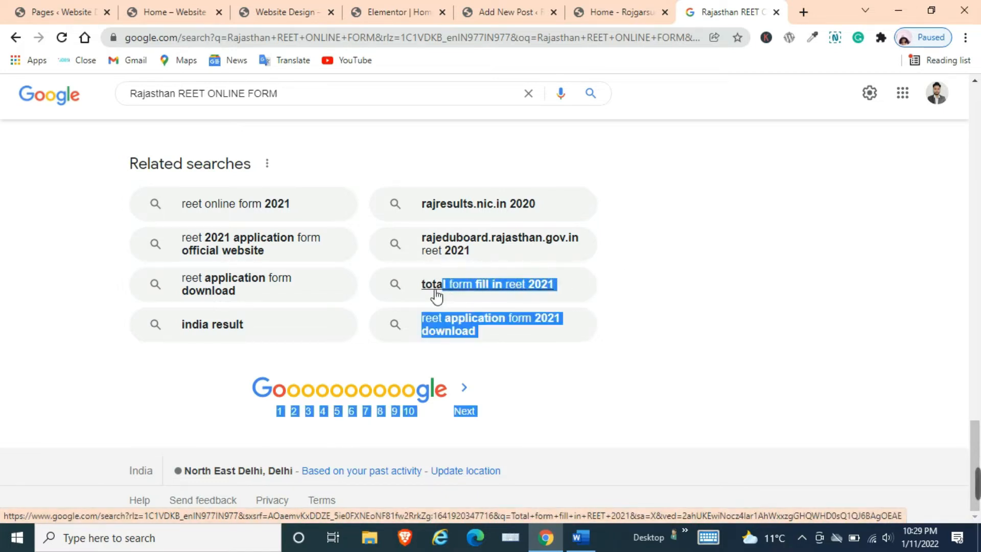
{"action": "left_click", "coordinate": [636, 270]}
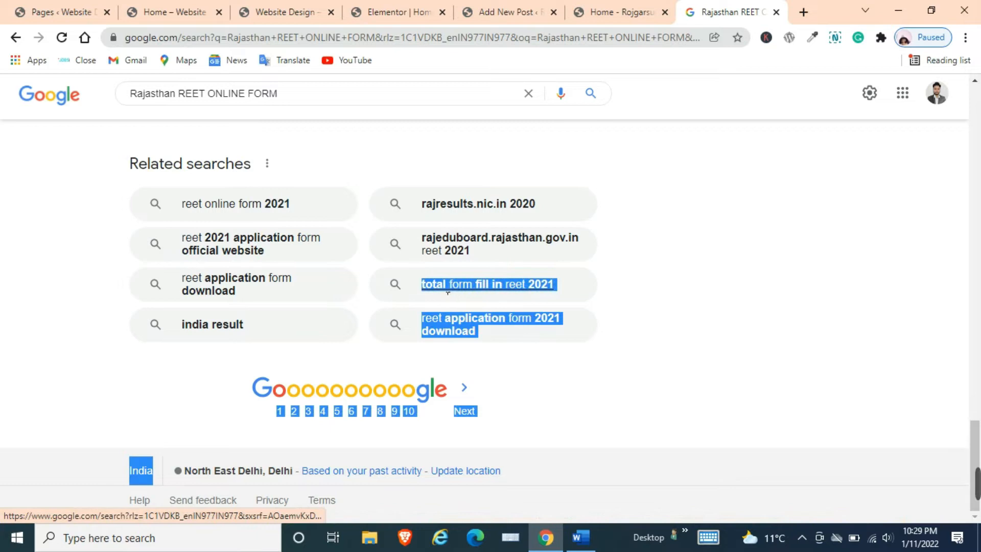
{"action": "left_click", "coordinate": [620, 301]}
{"action": "left_click_drag", "start_coordinate": [568, 284], "coordinate": [460, 291]}
{"action": "left_click_drag", "start_coordinate": [621, 271], "coordinate": [406, 283]}
{"action": "right_click", "coordinate": [462, 287]}
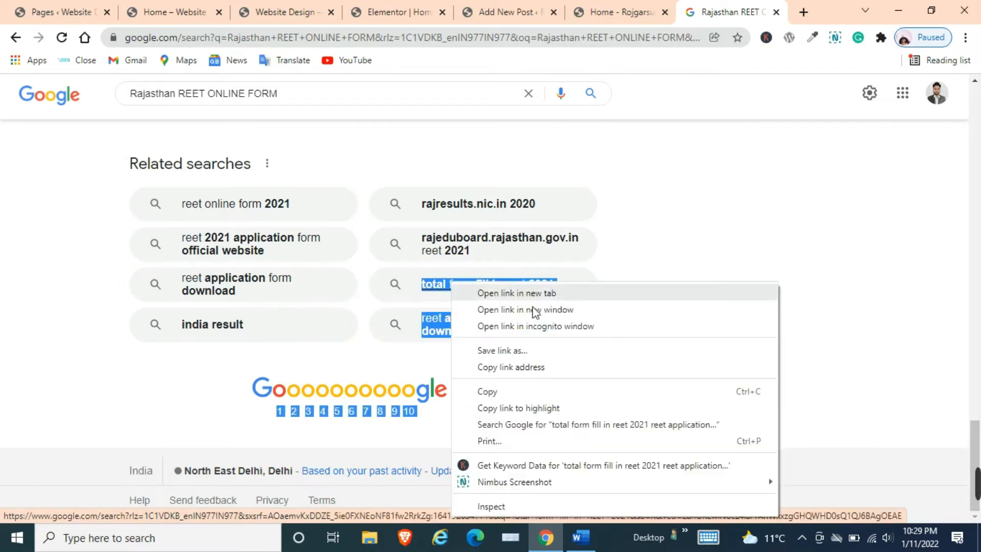
{"action": "left_click", "coordinate": [495, 392]}
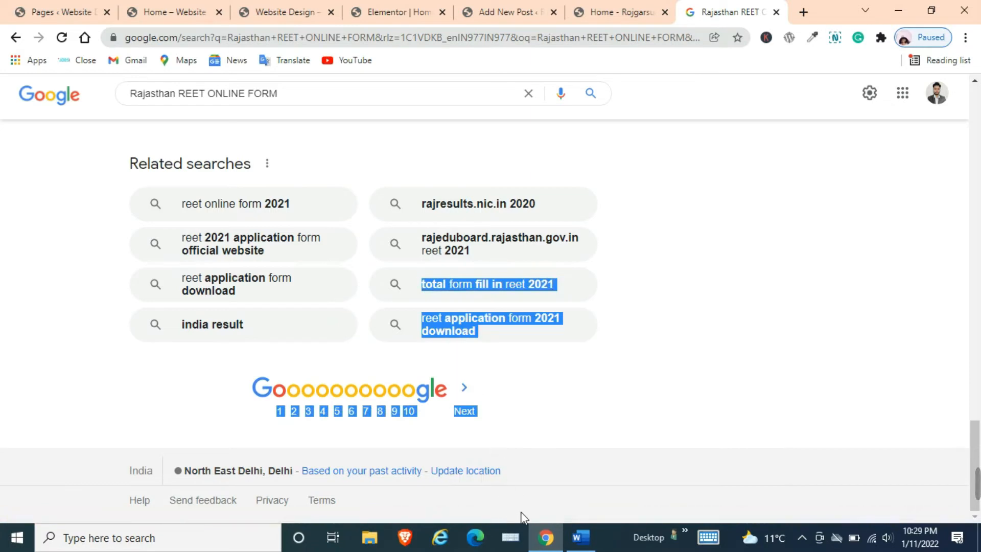
{"action": "scroll", "coordinate": [394, 204], "scroll_direction": "up", "scroll_amount": 2}
{"action": "left_click", "coordinate": [373, 12]}
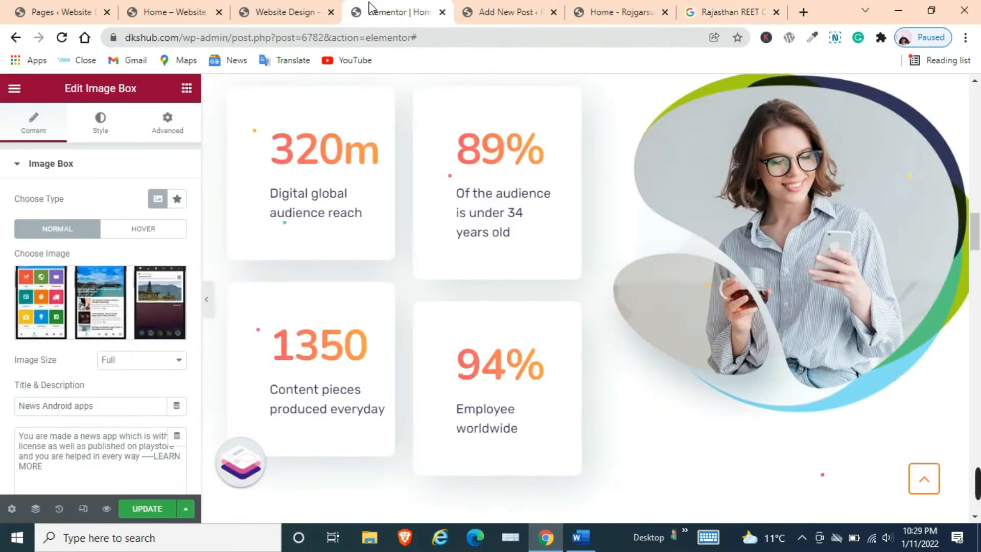
Step: Switch back to the Add New Post tab and go to the blank related keyphrase entry in Yoast SEO
{"action": "left_click", "coordinate": [506, 12]}
{"action": "scroll", "coordinate": [357, 387], "scroll_direction": "down", "scroll_amount": 15}
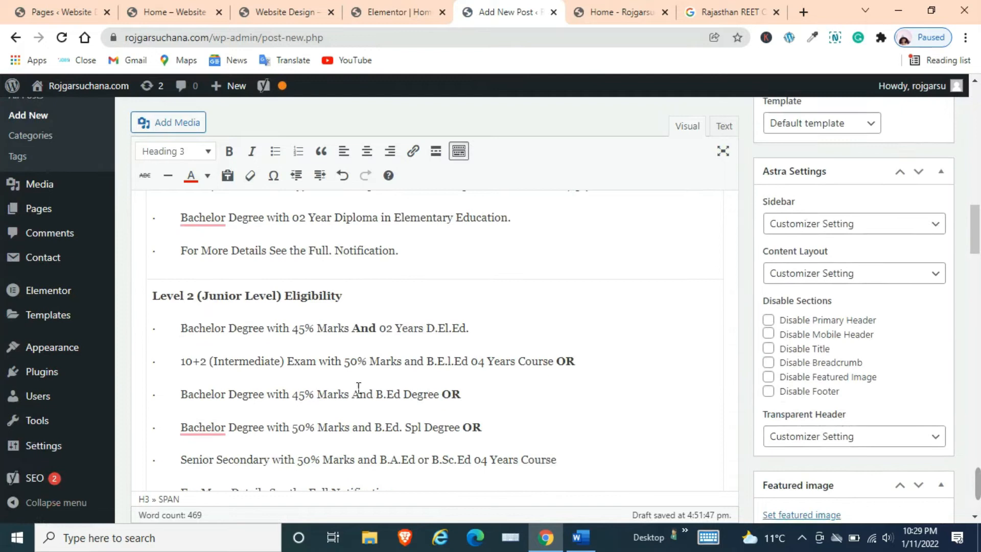
{"action": "scroll", "coordinate": [357, 357], "scroll_direction": "down", "scroll_amount": 15}
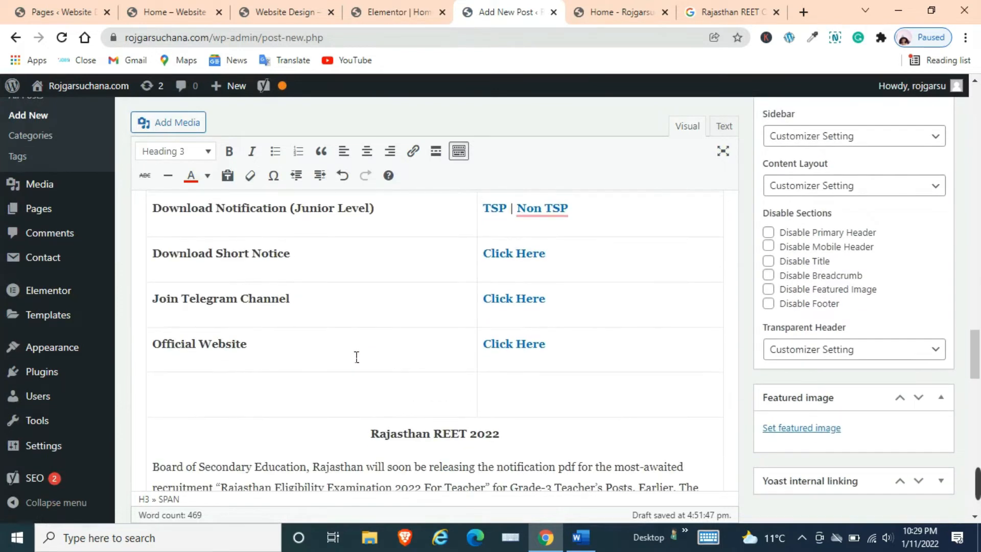
{"action": "scroll", "coordinate": [229, 366], "scroll_direction": "down", "scroll_amount": 4}
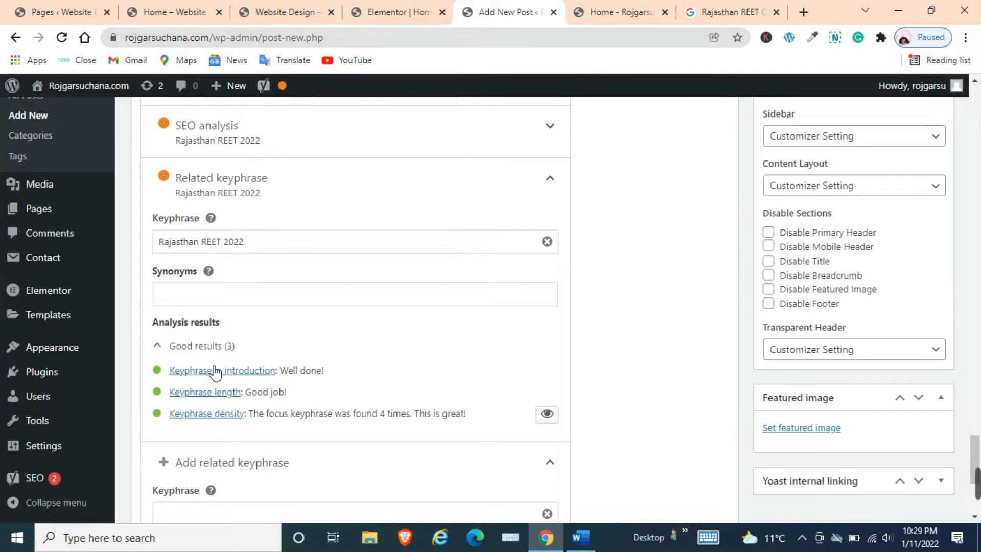
{"action": "scroll", "coordinate": [215, 371], "scroll_direction": "down", "scroll_amount": 4}
Step: Try to paste the copied Google related searches as the related keyphrase, and clear the field
{"action": "right_click", "coordinate": [217, 299]}
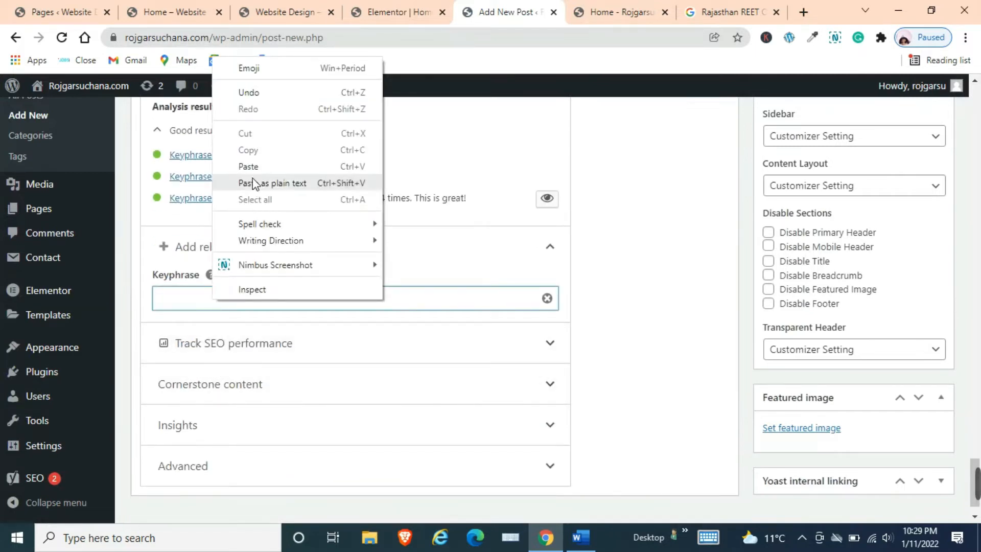
{"action": "left_click", "coordinate": [271, 182]}
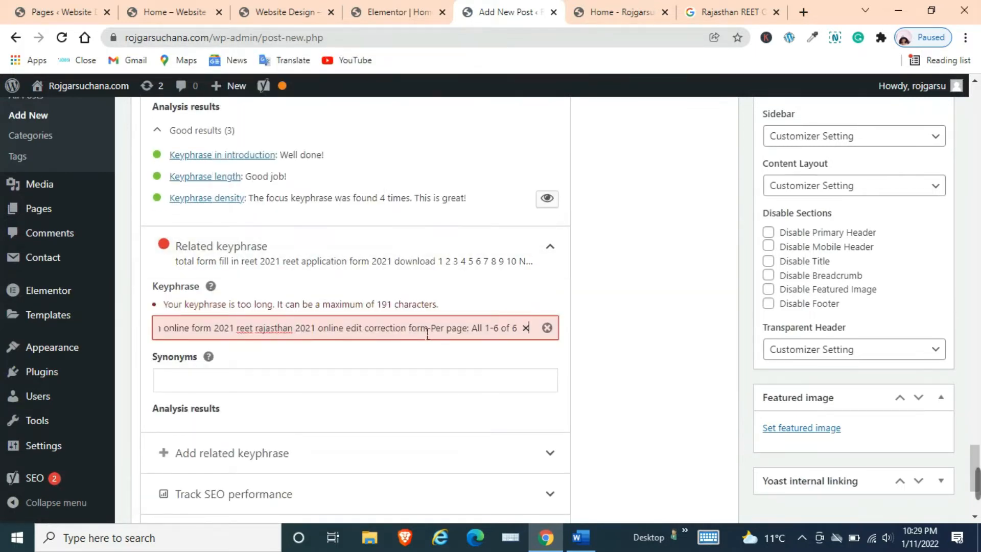
{"action": "triple_click", "coordinate": [400, 329]}
{"action": "key", "text": "BackSpace"}
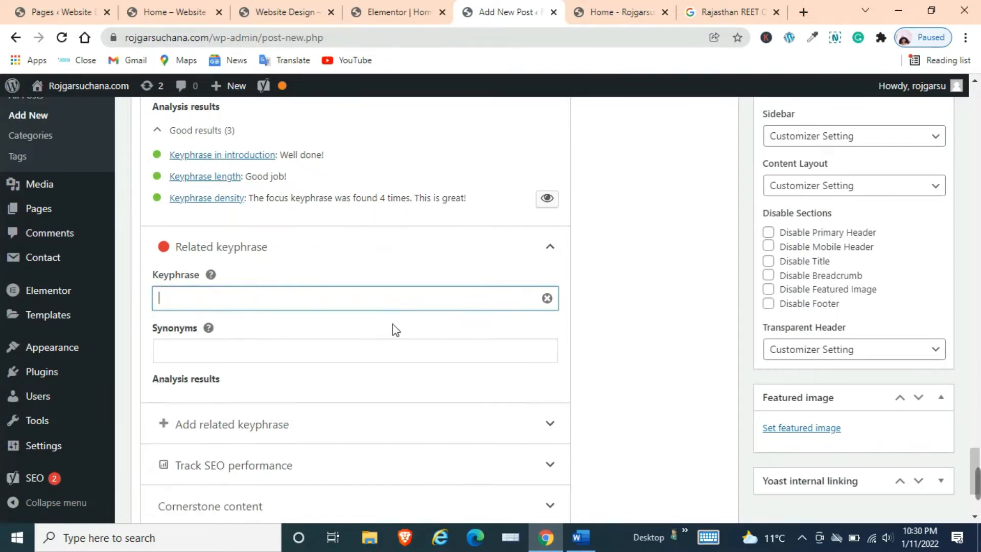
Step: Set the blank related keyphrase to "Rajasthan REET ONLINE FORM", copied from the post's tag list
{"action": "scroll", "coordinate": [569, 296], "scroll_direction": "up", "scroll_amount": 4}
{"action": "scroll", "coordinate": [582, 313], "scroll_direction": "up", "scroll_amount": 15}
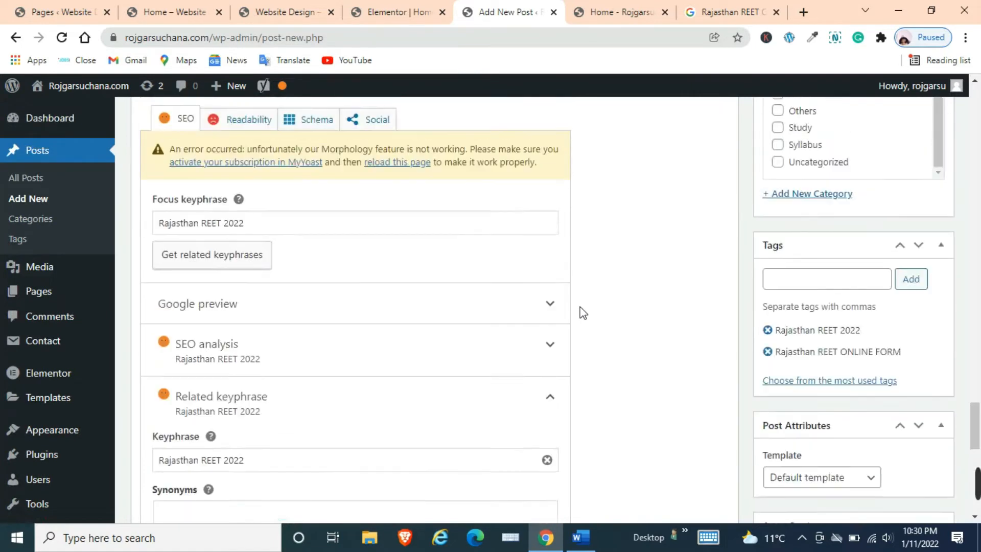
{"action": "scroll", "coordinate": [586, 298], "scroll_direction": "up", "scroll_amount": 5}
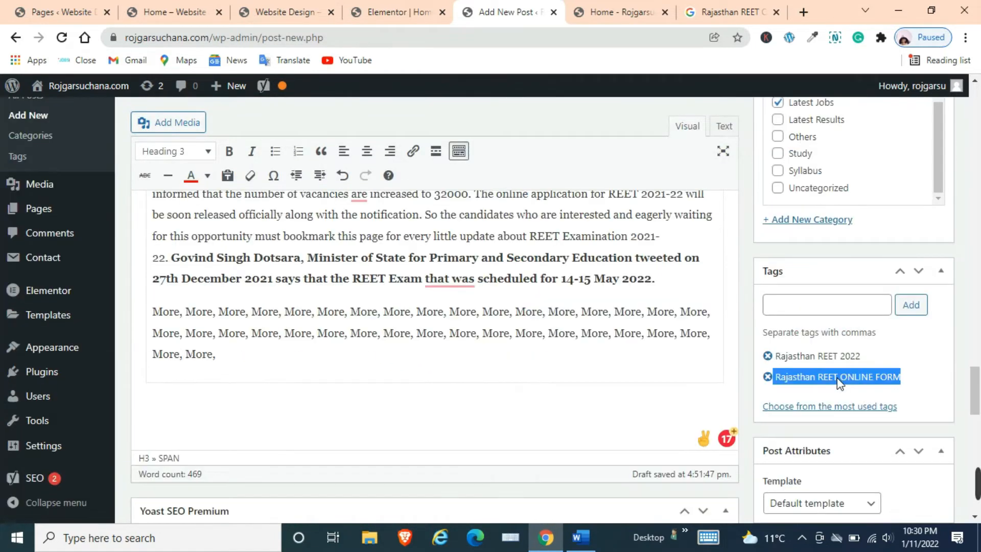
{"action": "right_click", "coordinate": [838, 383]}
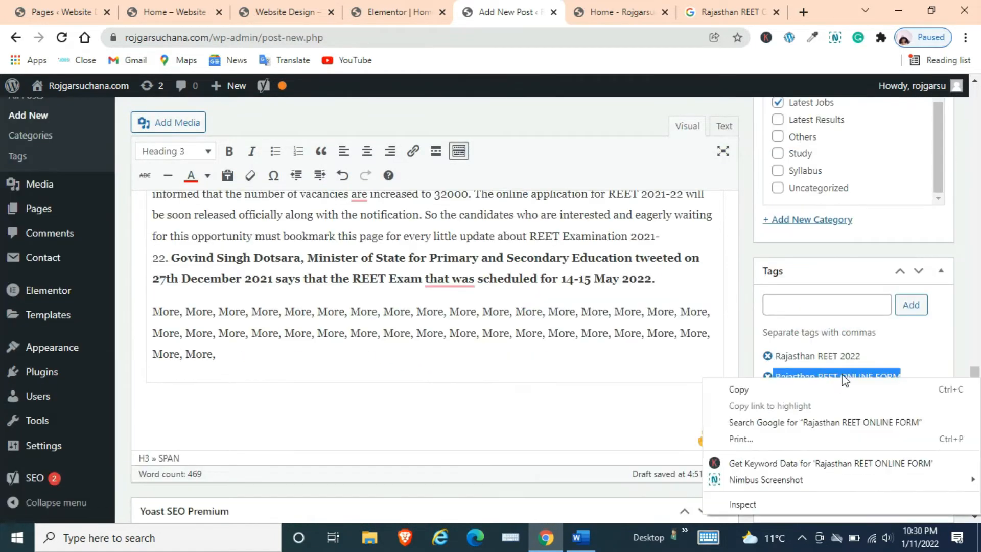
{"action": "left_click", "coordinate": [789, 395]}
{"action": "scroll", "coordinate": [503, 395], "scroll_direction": "down", "scroll_amount": 15}
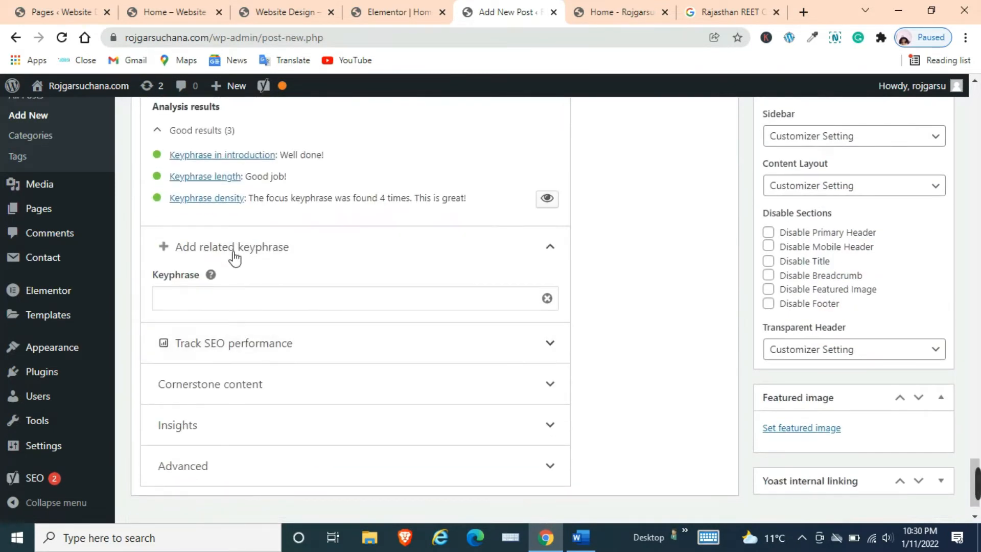
{"action": "right_click", "coordinate": [208, 299]}
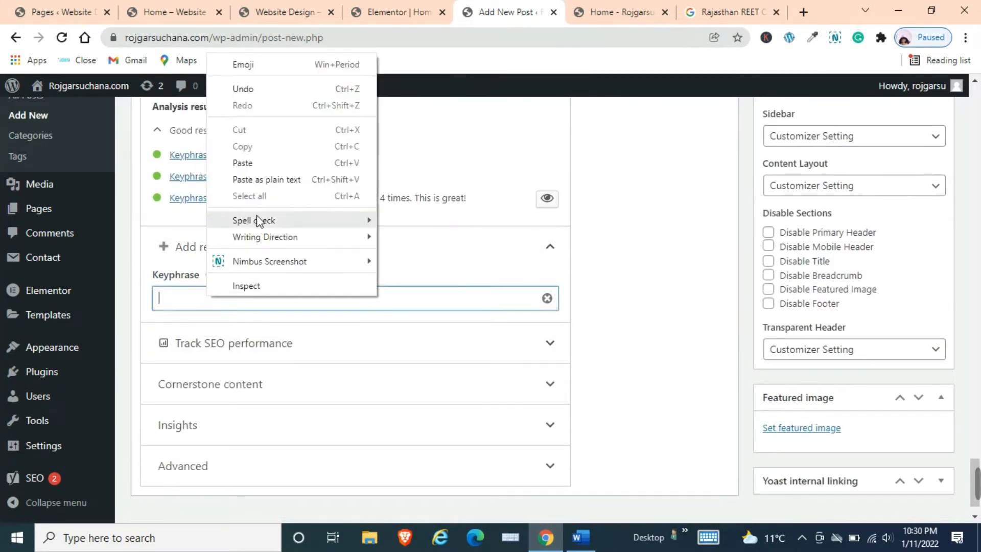
{"action": "left_click", "coordinate": [254, 163]}
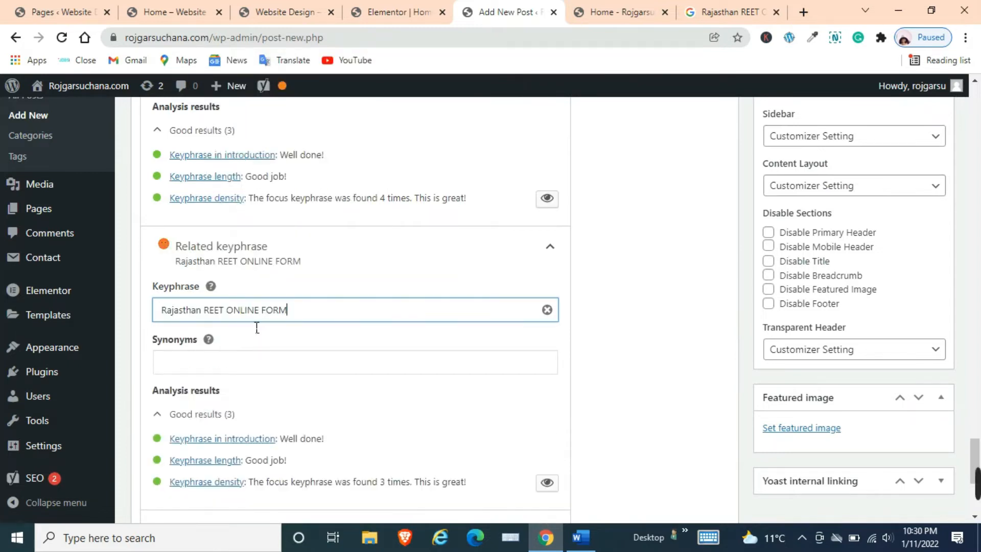
Step: Review the analysis of the "Rajasthan REET ONLINE FORM" keyphrase, and expand and collapse the blank entry for another related keyphrase
{"action": "scroll", "coordinate": [219, 322], "scroll_direction": "down", "scroll_amount": 1}
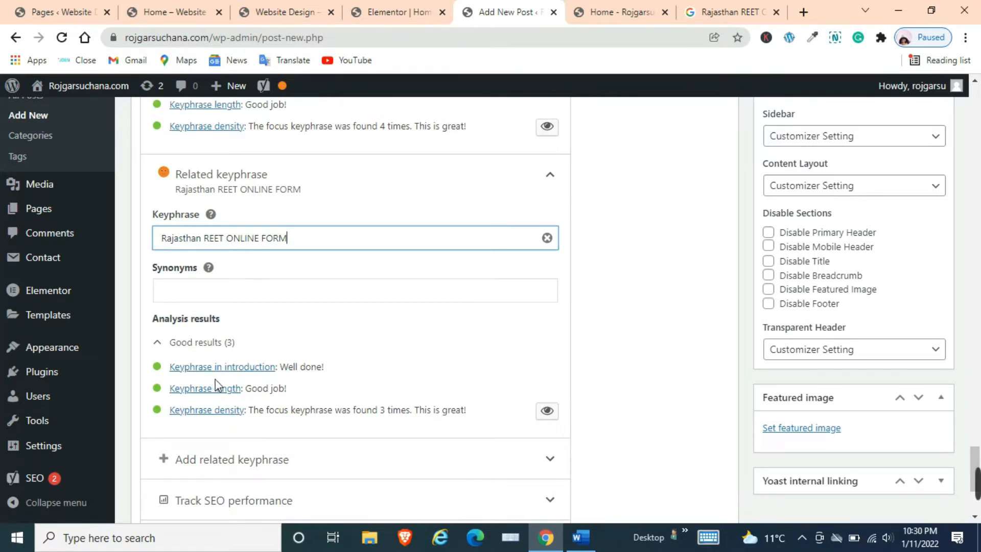
{"action": "scroll", "coordinate": [225, 373], "scroll_direction": "down", "scroll_amount": 1}
{"action": "scroll", "coordinate": [241, 378], "scroll_direction": "down", "scroll_amount": 1}
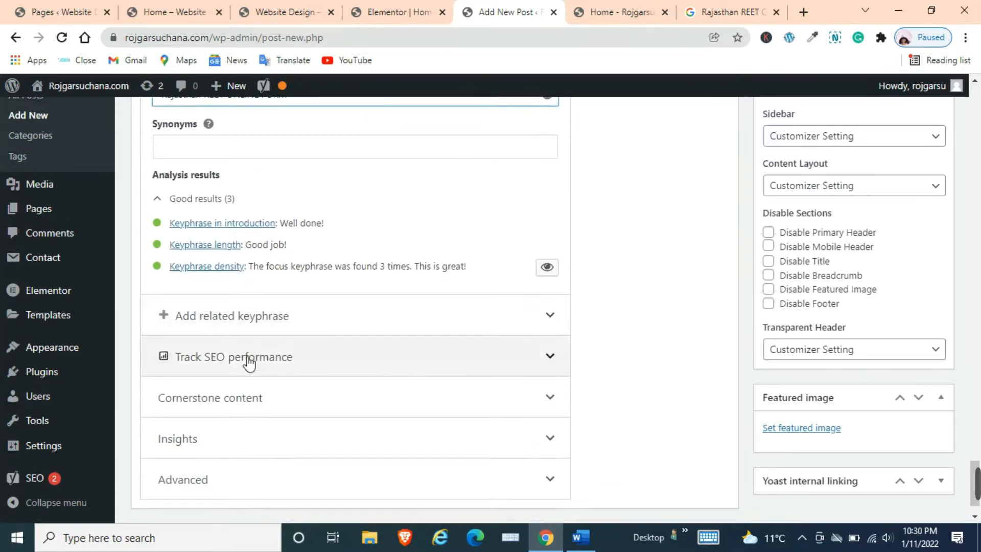
{"action": "left_click", "coordinate": [278, 327]}
{"action": "scroll", "coordinate": [250, 372], "scroll_direction": "down", "scroll_amount": 1}
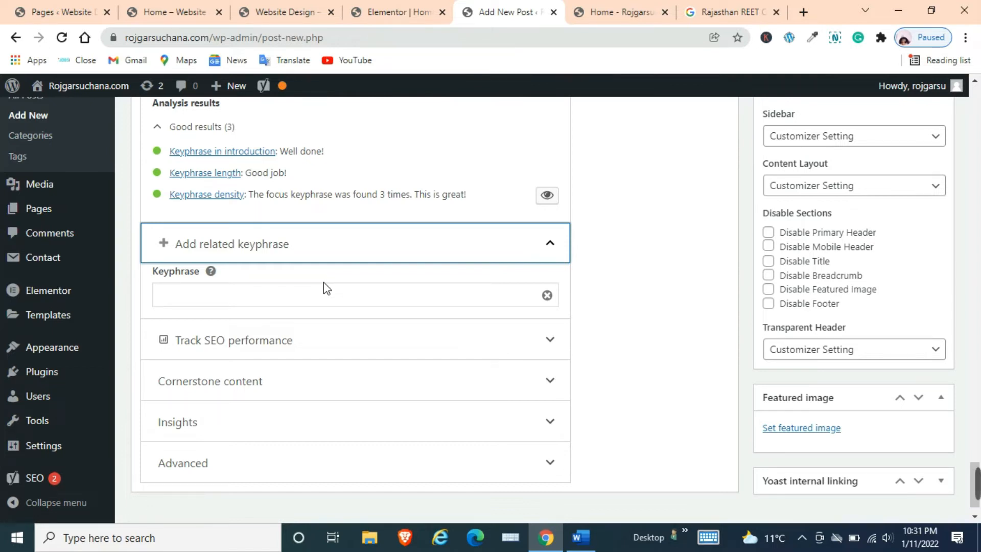
{"action": "left_click", "coordinate": [246, 249]}
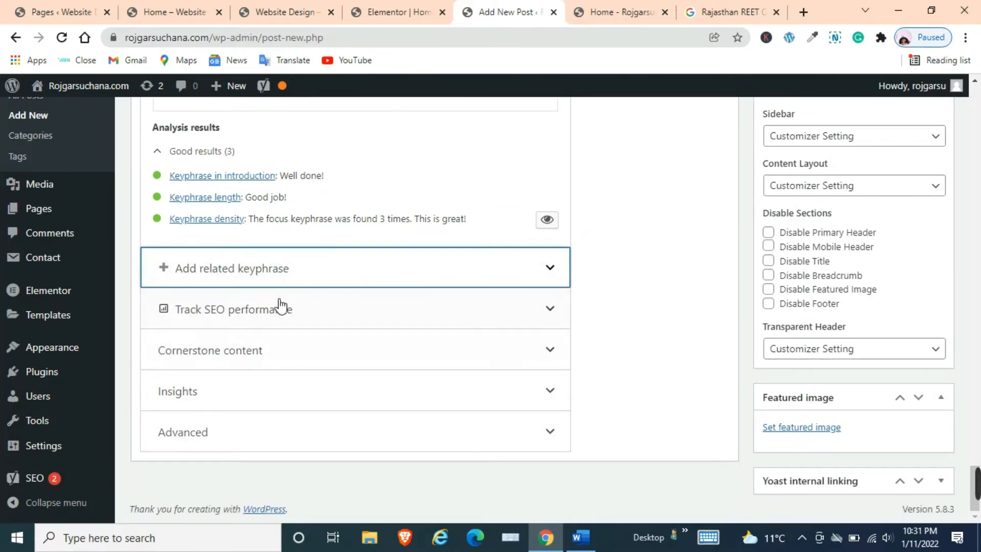
Step: Examine the Insights and Advanced sections of the post's Yoast SEO settings, collapsing each one after viewing
{"action": "left_click", "coordinate": [265, 395]}
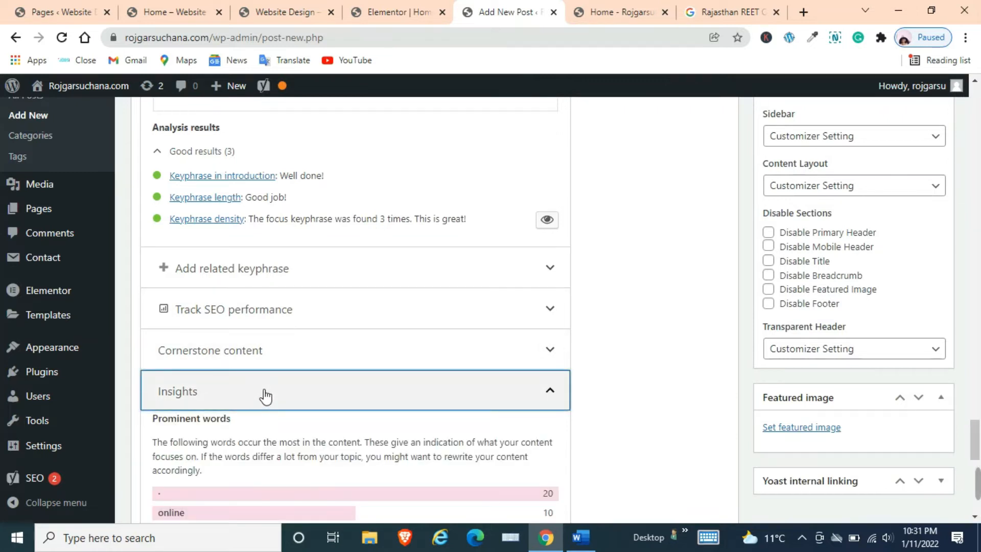
{"action": "left_click", "coordinate": [264, 396]}
{"action": "left_click", "coordinate": [253, 445]}
{"action": "scroll", "coordinate": [285, 394], "scroll_direction": "down", "scroll_amount": 5}
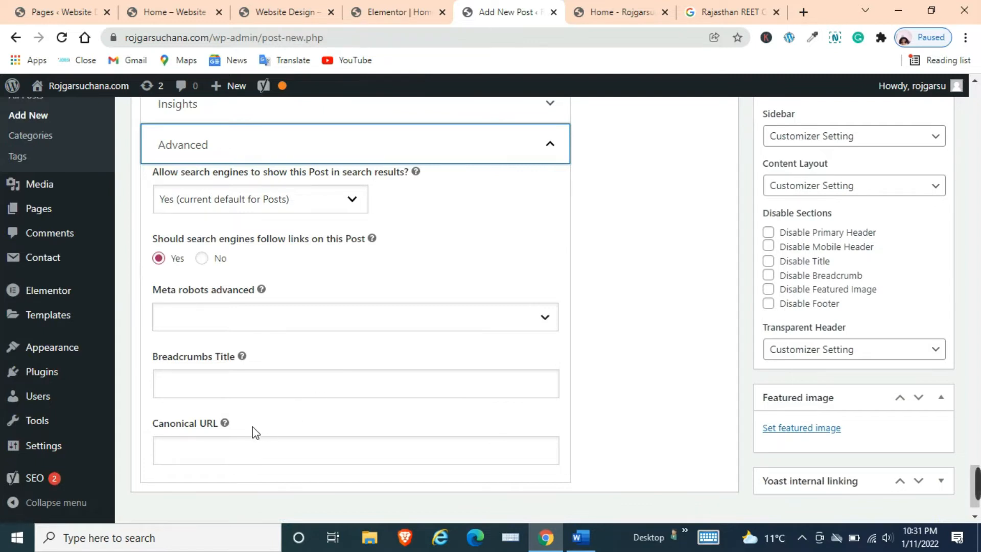
{"action": "scroll", "coordinate": [255, 422], "scroll_direction": "down", "scroll_amount": 1}
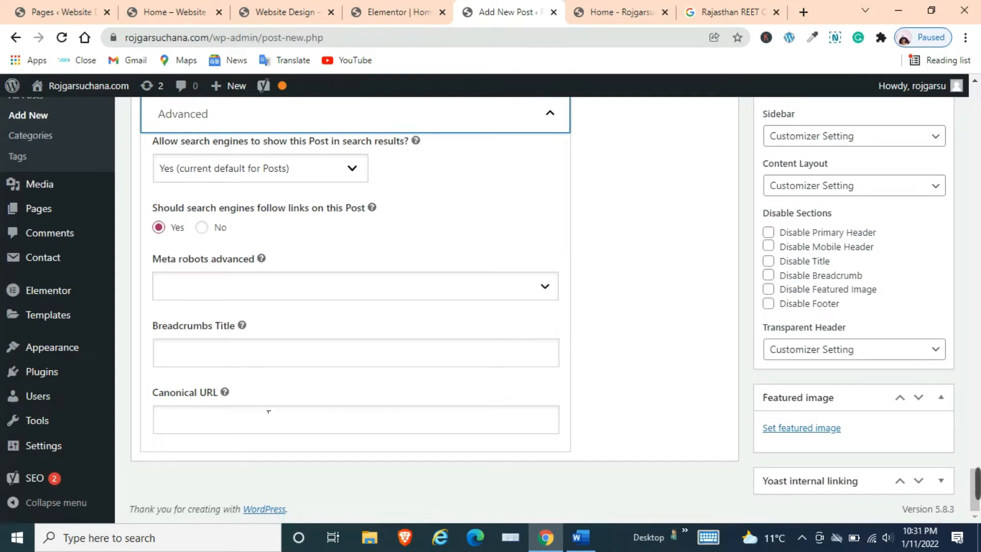
{"action": "scroll", "coordinate": [267, 413], "scroll_direction": "up", "scroll_amount": 3}
{"action": "left_click", "coordinate": [468, 266]}
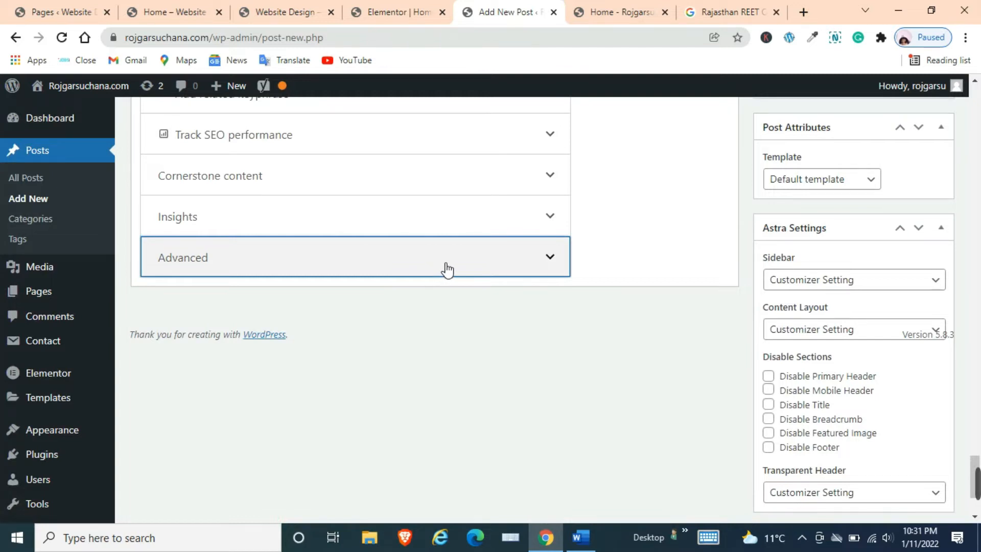
Step: Open another blank related keyphrase entry below "Rajasthan REET ONLINE FORM"
{"action": "scroll", "coordinate": [448, 270], "scroll_direction": "up", "scroll_amount": 3}
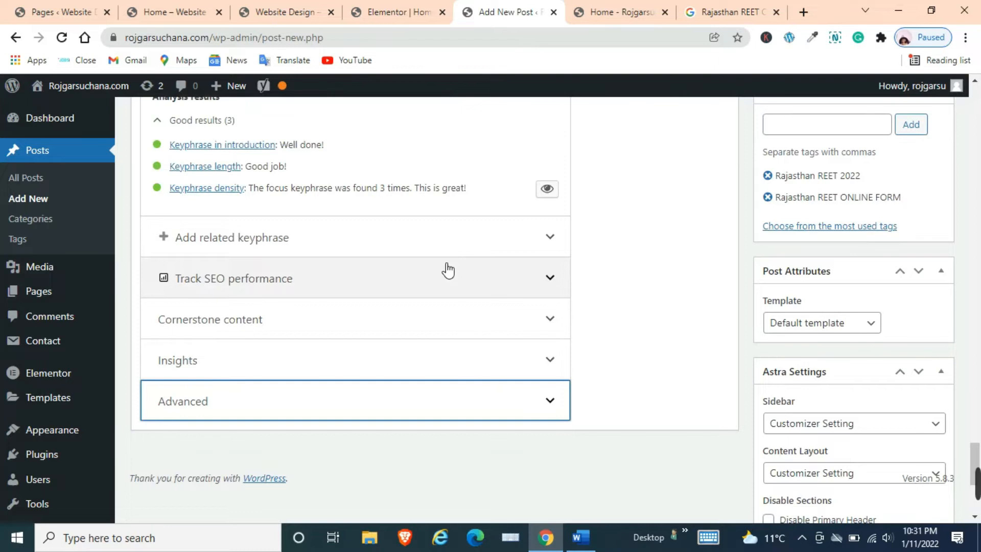
{"action": "scroll", "coordinate": [447, 270], "scroll_direction": "up", "scroll_amount": 3}
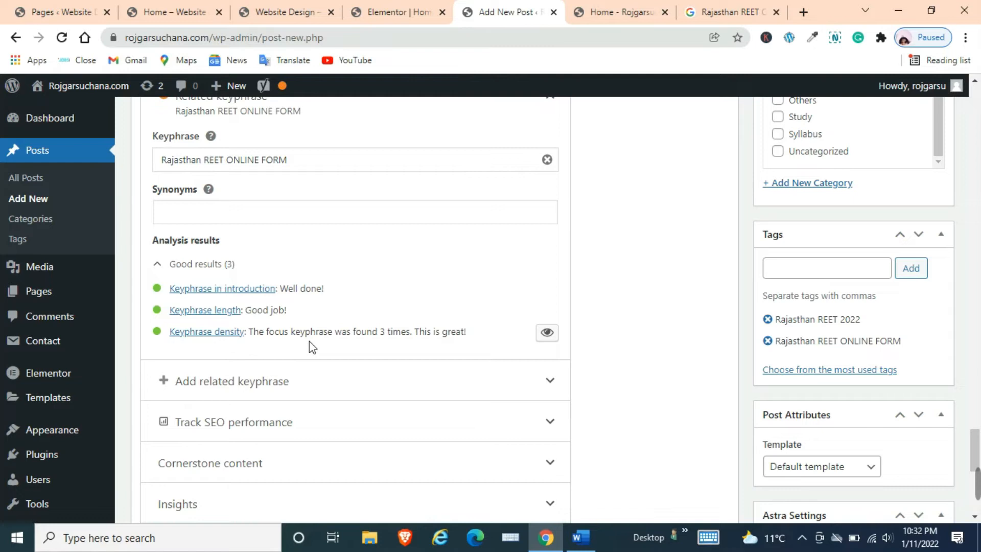
{"action": "left_click", "coordinate": [306, 385]}
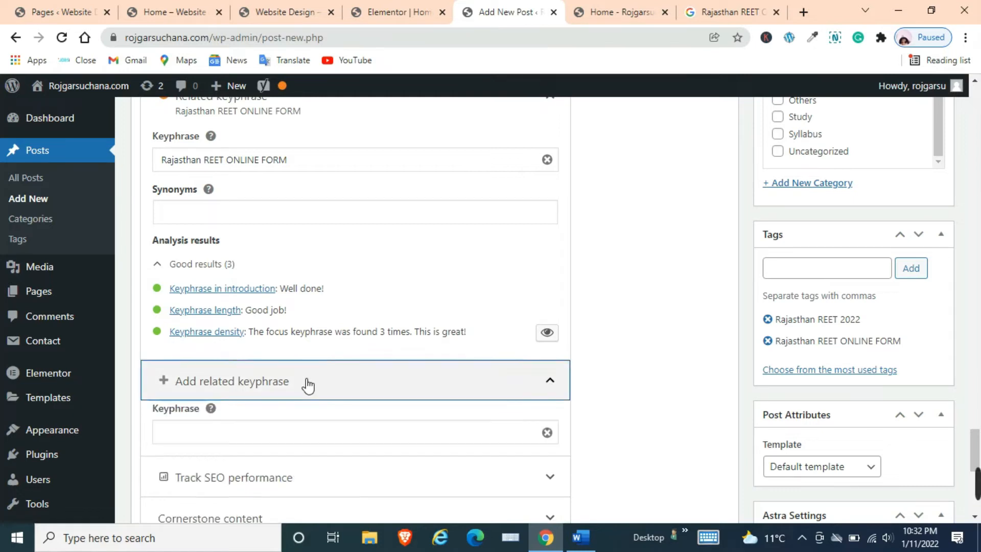
{"action": "scroll", "coordinate": [307, 385], "scroll_direction": "down", "scroll_amount": 3}
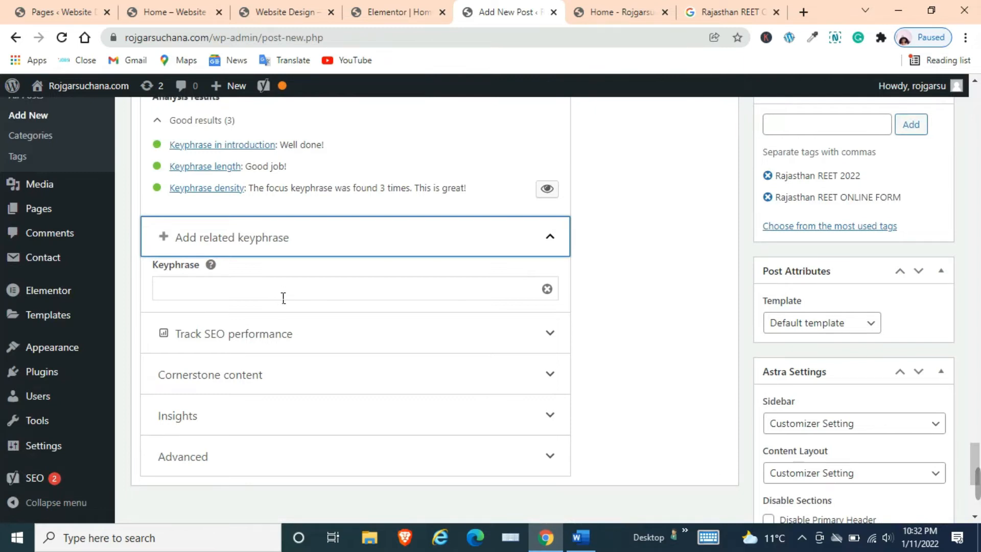
Step: Review the post's keyphrases, category, tags and content tables, going back up to the title and Post Name heading
{"action": "scroll", "coordinate": [284, 297], "scroll_direction": "up", "scroll_amount": 4}
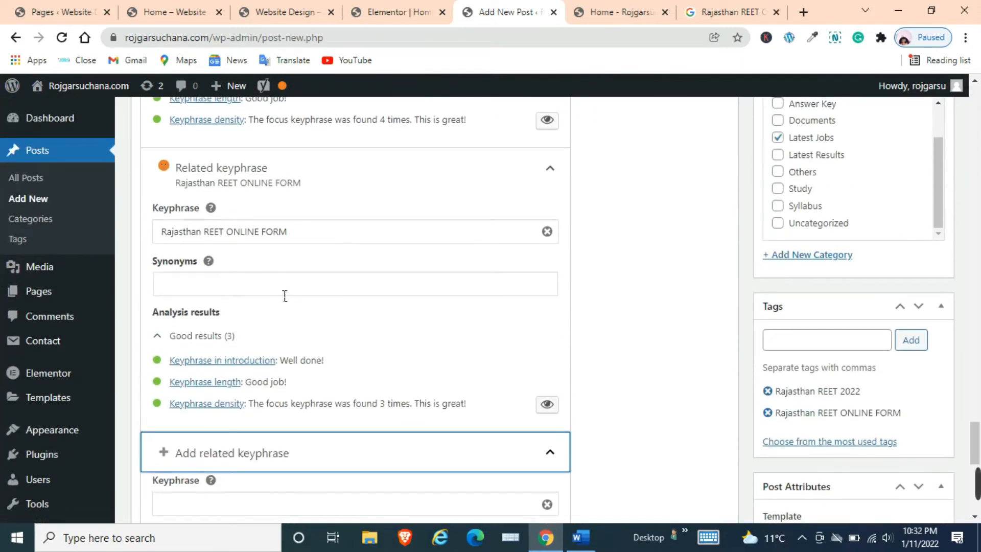
{"action": "scroll", "coordinate": [285, 296], "scroll_direction": "up", "scroll_amount": 12}
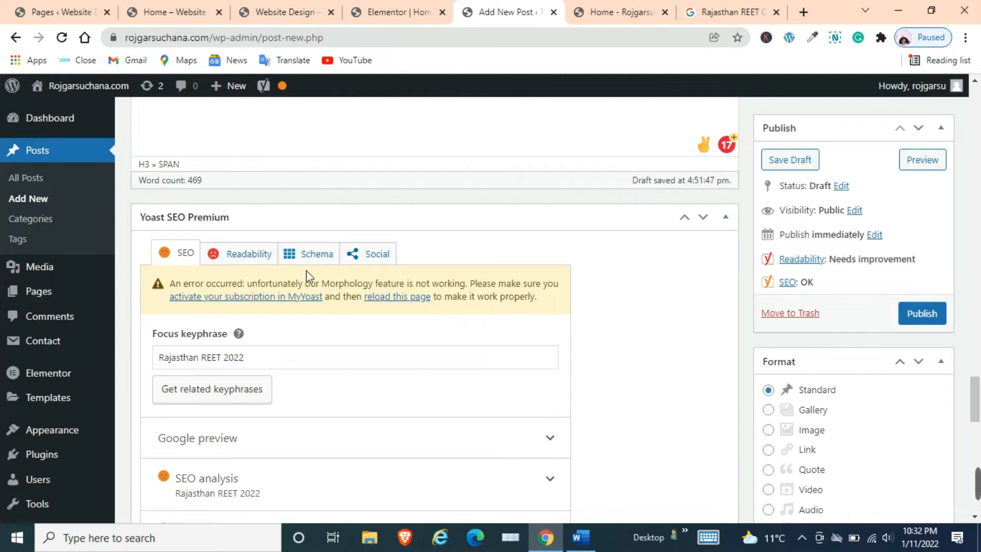
{"action": "scroll", "coordinate": [385, 363], "scroll_direction": "down", "scroll_amount": 4}
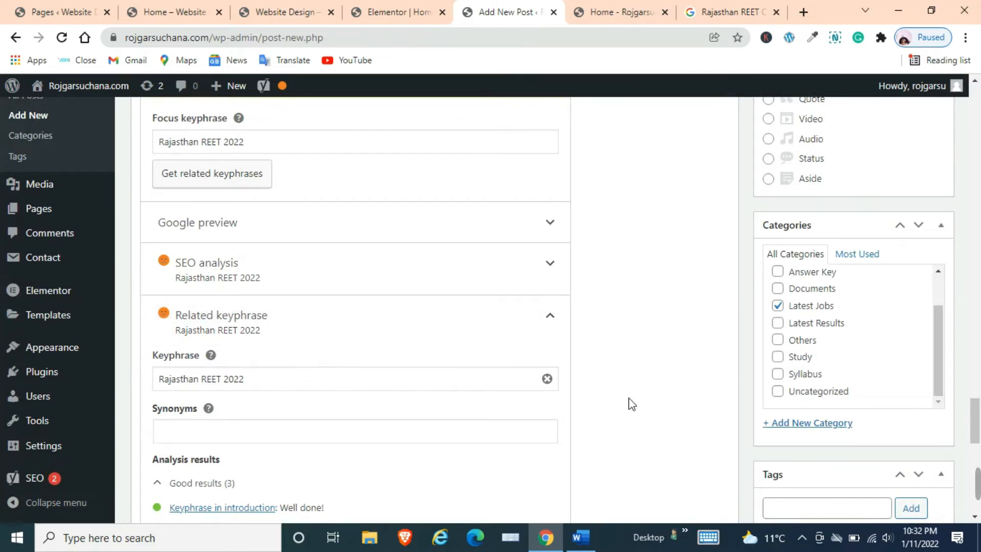
{"action": "scroll", "coordinate": [793, 283], "scroll_direction": "down", "scroll_amount": 5}
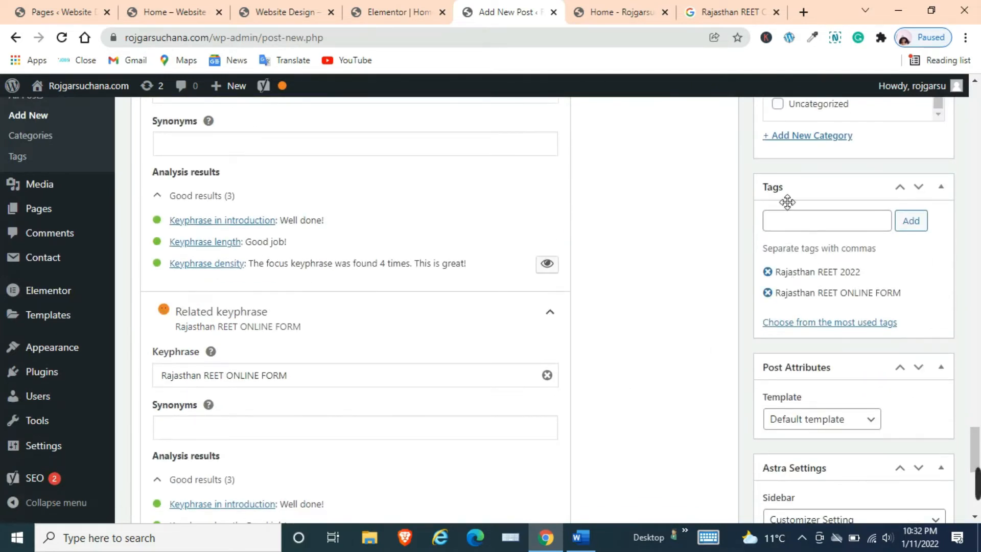
{"action": "scroll", "coordinate": [501, 274], "scroll_direction": "up", "scroll_amount": 4}
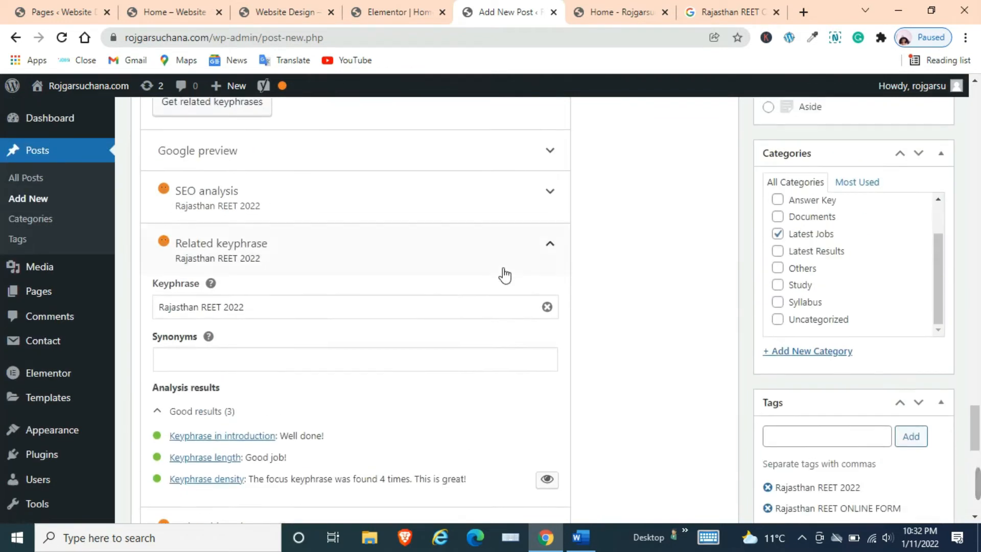
{"action": "scroll", "coordinate": [505, 274], "scroll_direction": "up", "scroll_amount": 5}
{"action": "scroll", "coordinate": [500, 271], "scroll_direction": "up", "scroll_amount": 5}
{"action": "scroll", "coordinate": [506, 274], "scroll_direction": "up", "scroll_amount": 8}
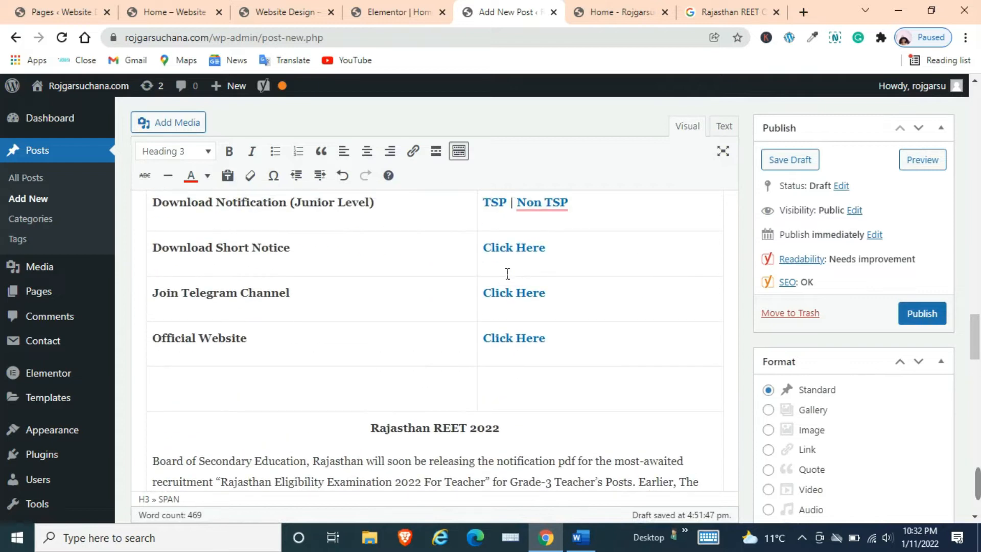
{"action": "scroll", "coordinate": [509, 271], "scroll_direction": "up", "scroll_amount": 8}
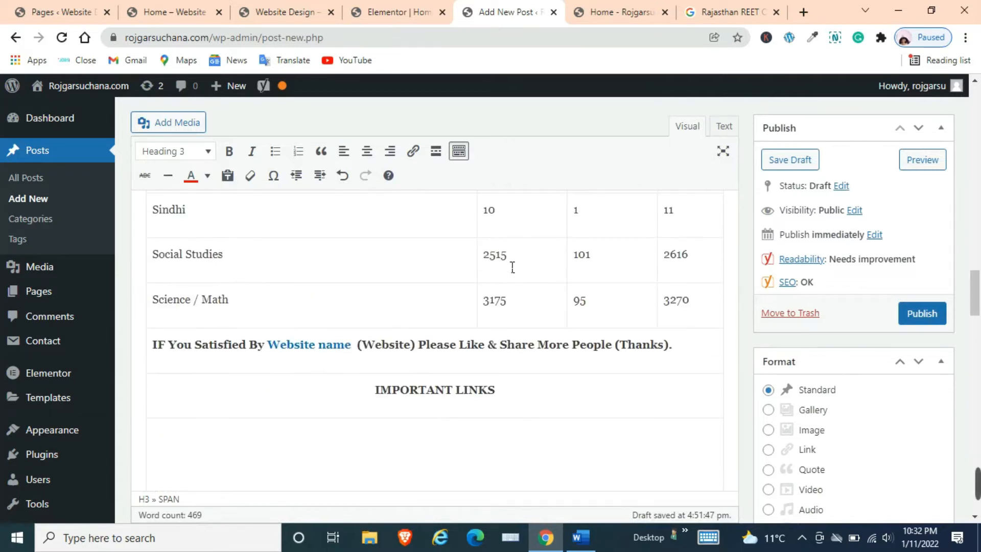
{"action": "scroll", "coordinate": [512, 267], "scroll_direction": "up", "scroll_amount": 10}
{"action": "scroll", "coordinate": [512, 267], "scroll_direction": "up", "scroll_amount": 10}
{"action": "scroll", "coordinate": [515, 263], "scroll_direction": "up", "scroll_amount": 8}
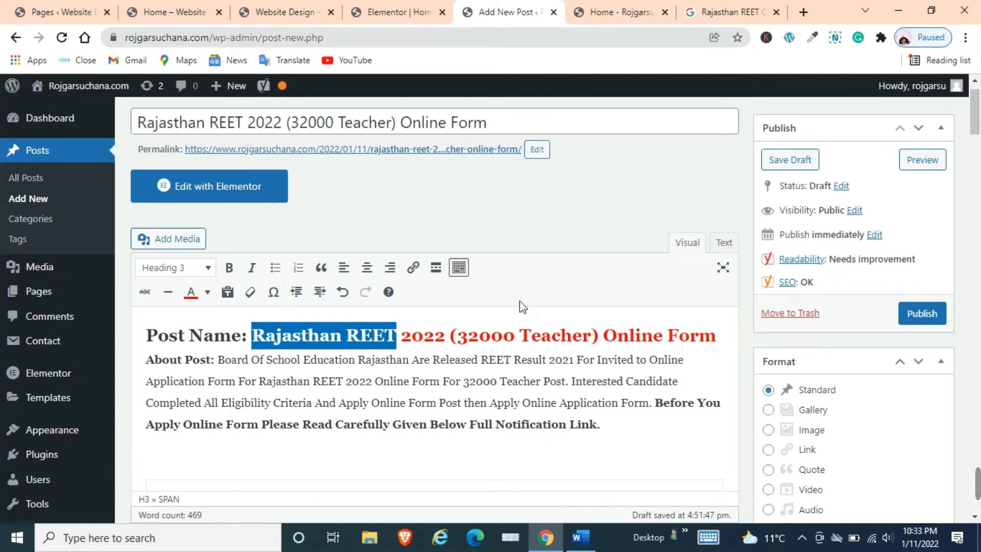
Step: Select "Rajasthan REET 2022 (32000 Teacher) Online Form" in the Post Name heading at the start of the post
{"action": "left_click", "coordinate": [510, 345]}
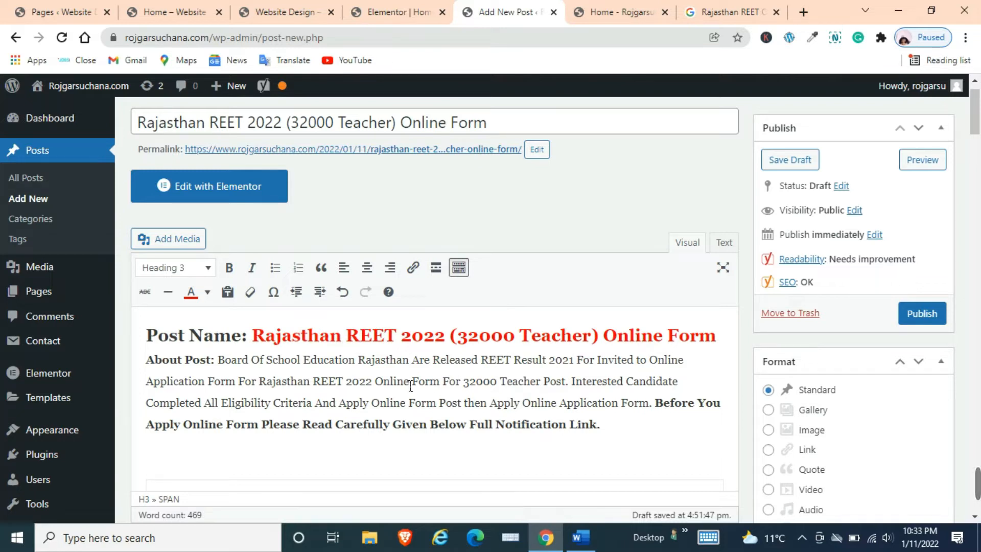
{"action": "scroll", "coordinate": [412, 382], "scroll_direction": "down", "scroll_amount": 3}
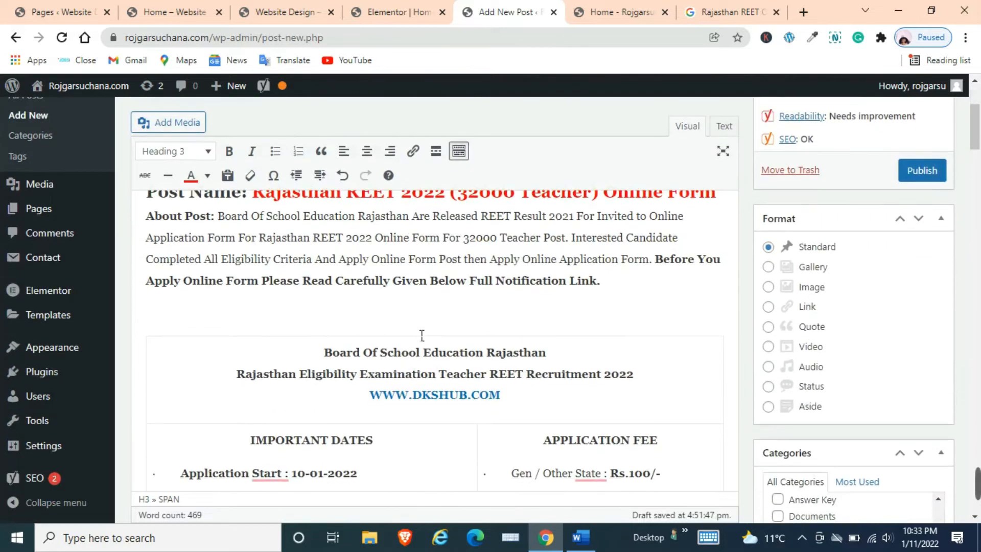
{"action": "scroll", "coordinate": [367, 251], "scroll_direction": "up", "scroll_amount": 3}
{"action": "left_click_drag", "start_coordinate": [252, 344], "coordinate": [720, 349]}
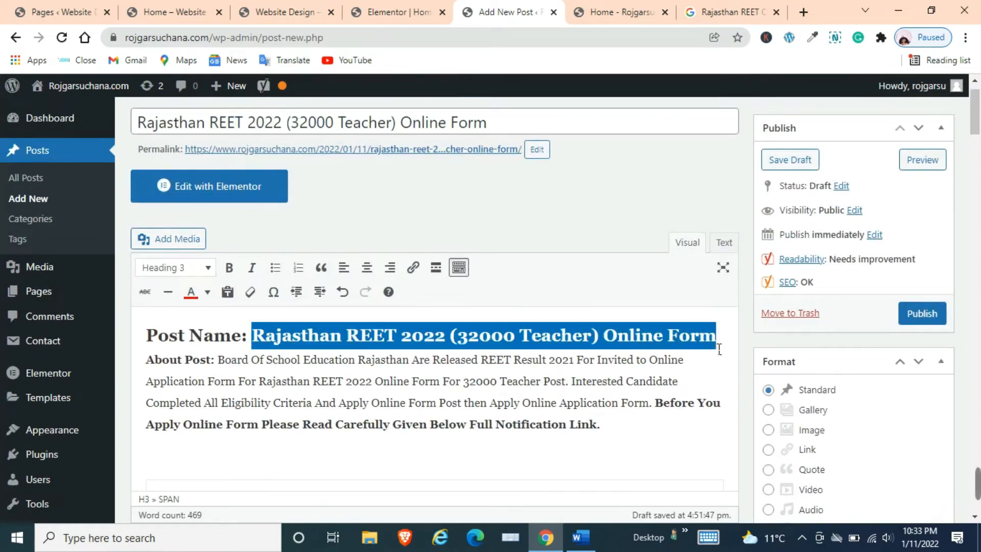
{"action": "left_click", "coordinate": [695, 10]}
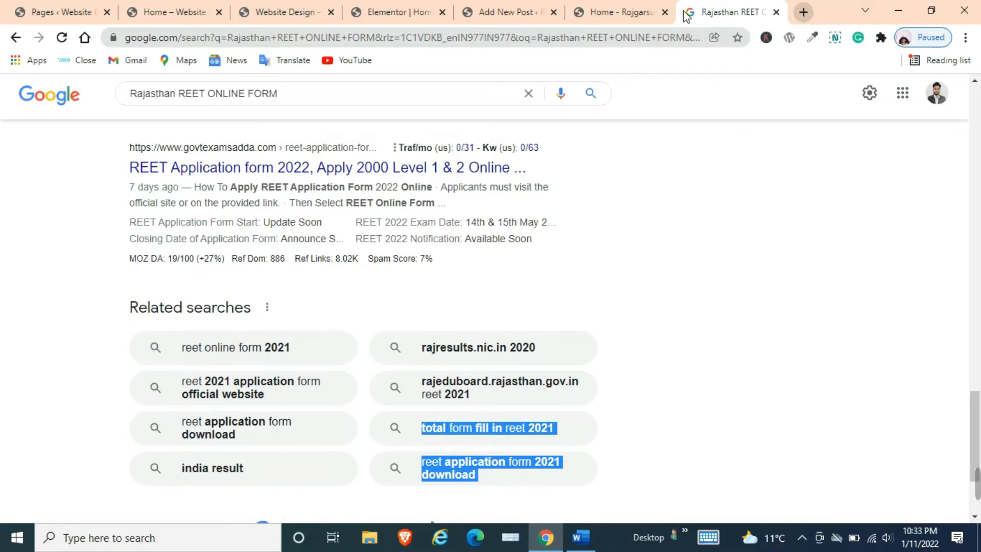
{"action": "left_click", "coordinate": [635, 12]}
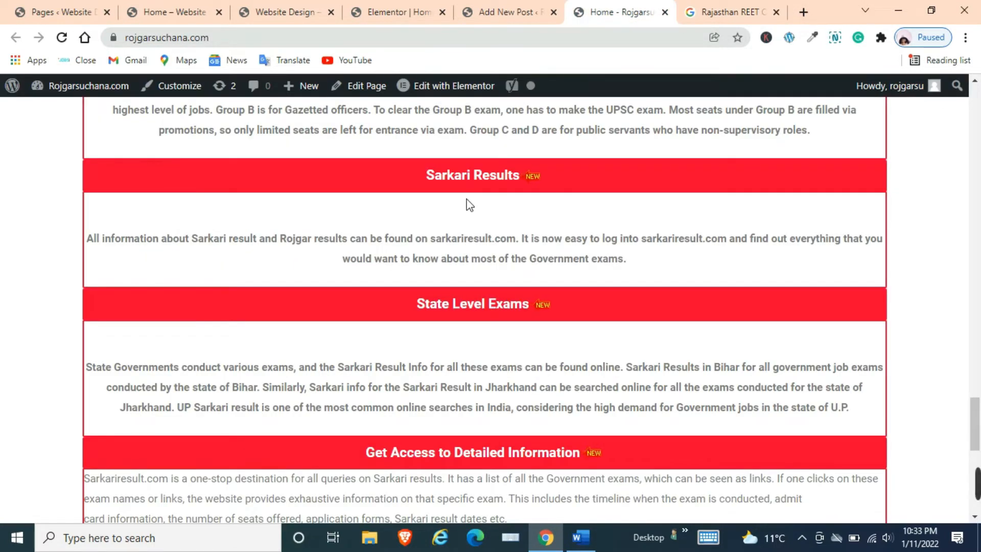
{"action": "scroll", "coordinate": [466, 202], "scroll_direction": "up", "scroll_amount": 5}
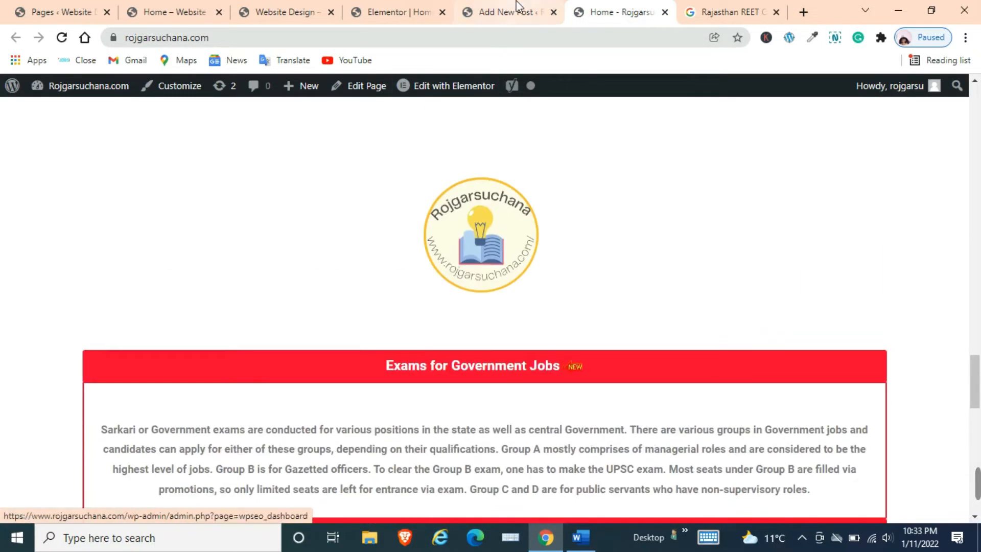
{"action": "left_click", "coordinate": [513, 11]}
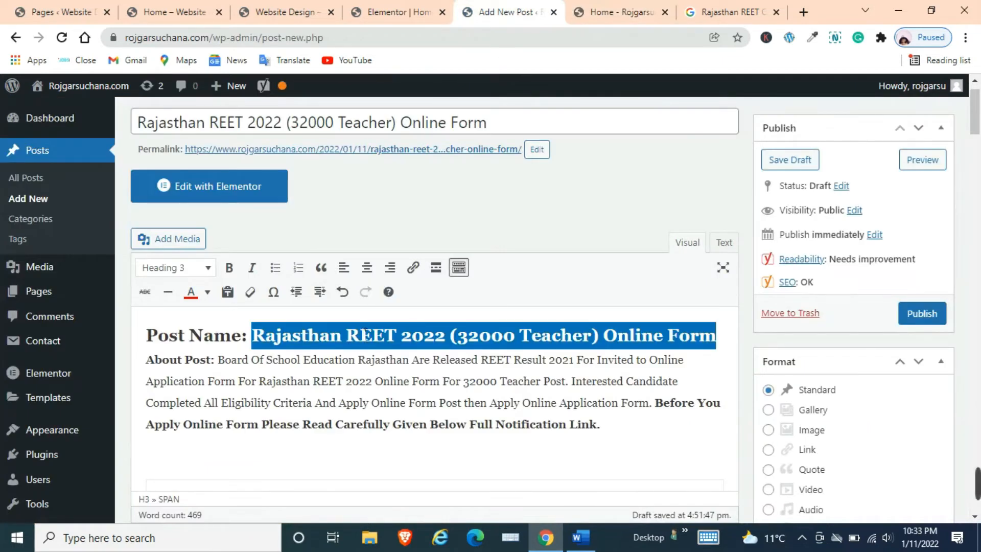
{"action": "left_click", "coordinate": [359, 360]}
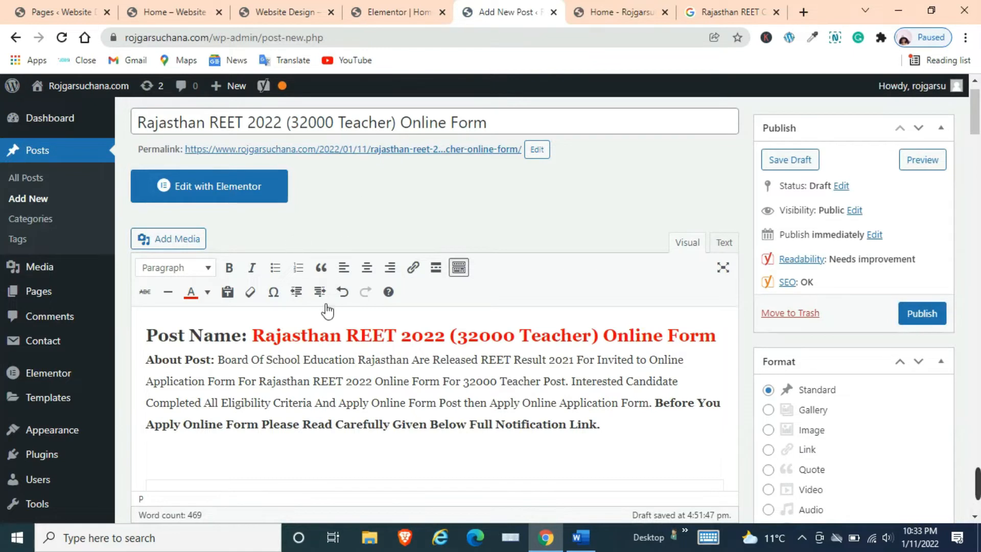
{"action": "double_click", "coordinate": [358, 342]}
{"action": "triple_click", "coordinate": [358, 343]}
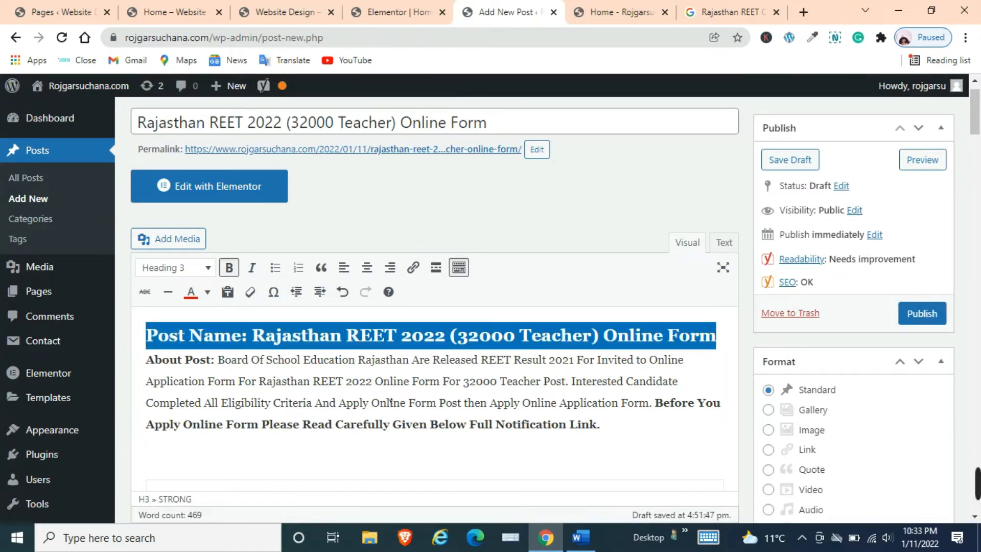
{"action": "left_click", "coordinate": [311, 339]}
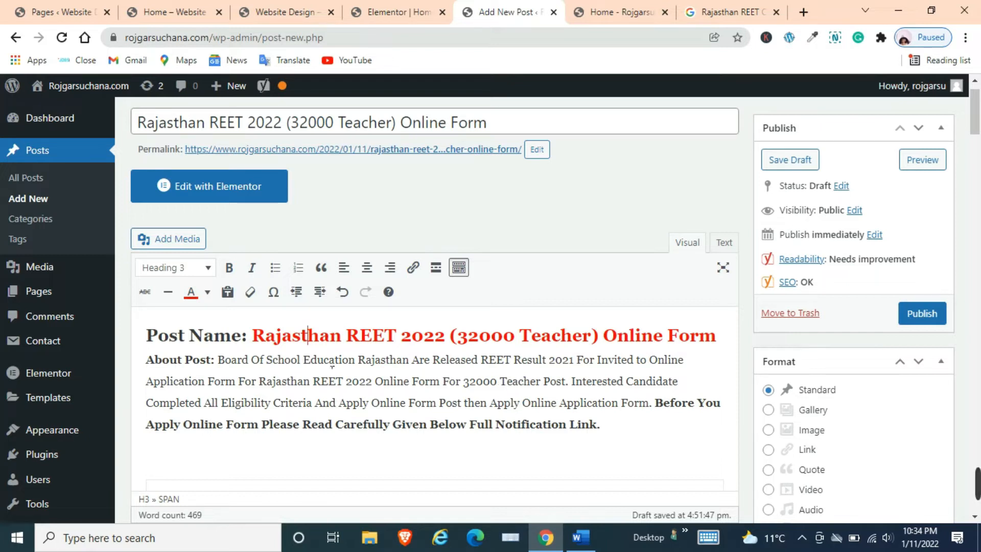
Step: Publish the Rajasthan REET 2022 post and open its live page in a separate browser tab
{"action": "left_click", "coordinate": [932, 316]}
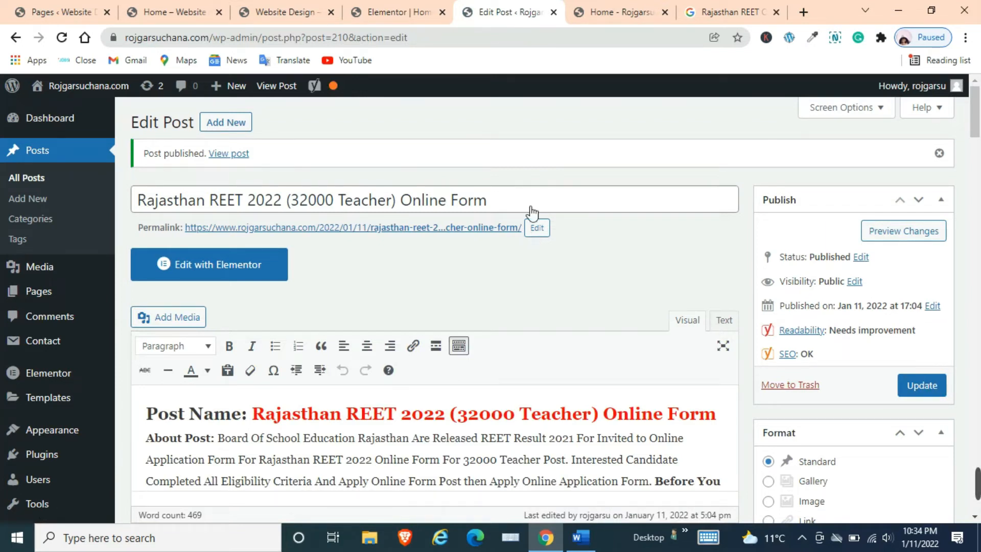
{"action": "scroll", "coordinate": [406, 292], "scroll_direction": "down", "scroll_amount": 10}
{"action": "scroll", "coordinate": [405, 292], "scroll_direction": "up", "scroll_amount": 10}
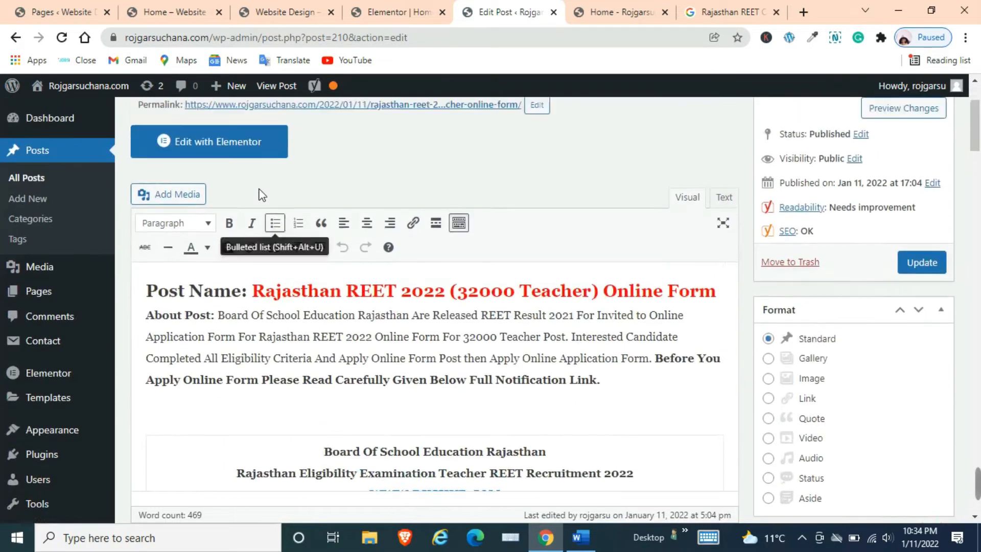
{"action": "right_click", "coordinate": [241, 155]}
{"action": "left_click", "coordinate": [289, 168]}
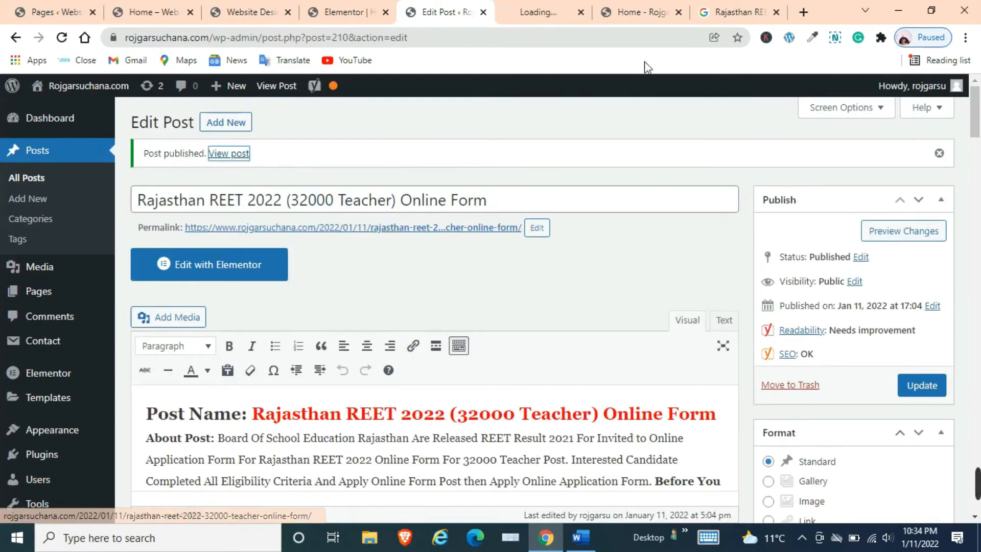
{"action": "left_click", "coordinate": [541, 4]}
Step: Examine the published post from its title through the vacancy tables and important links to the comment area, and return to the site header
{"action": "scroll", "coordinate": [367, 276], "scroll_direction": "down", "scroll_amount": 15}
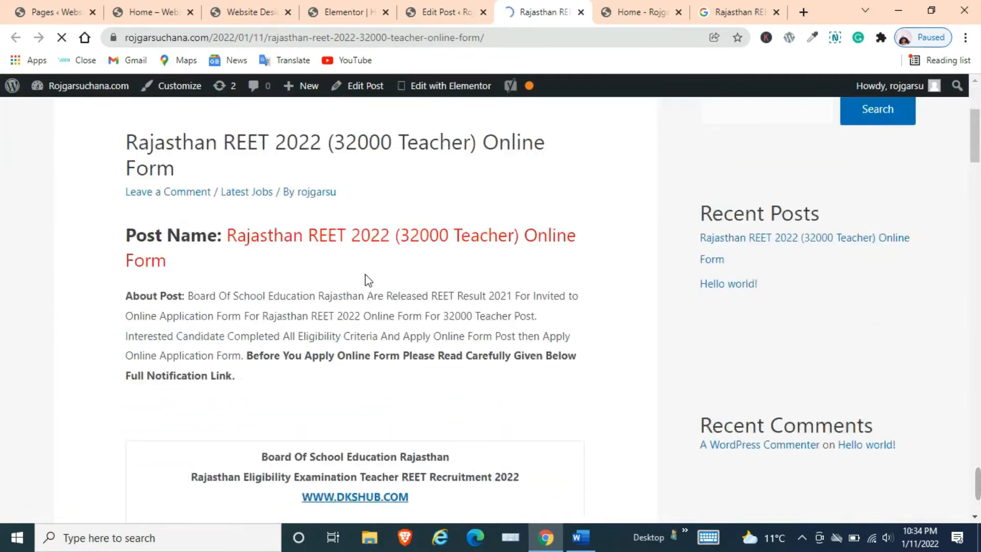
{"action": "scroll", "coordinate": [369, 271], "scroll_direction": "down", "scroll_amount": 5}
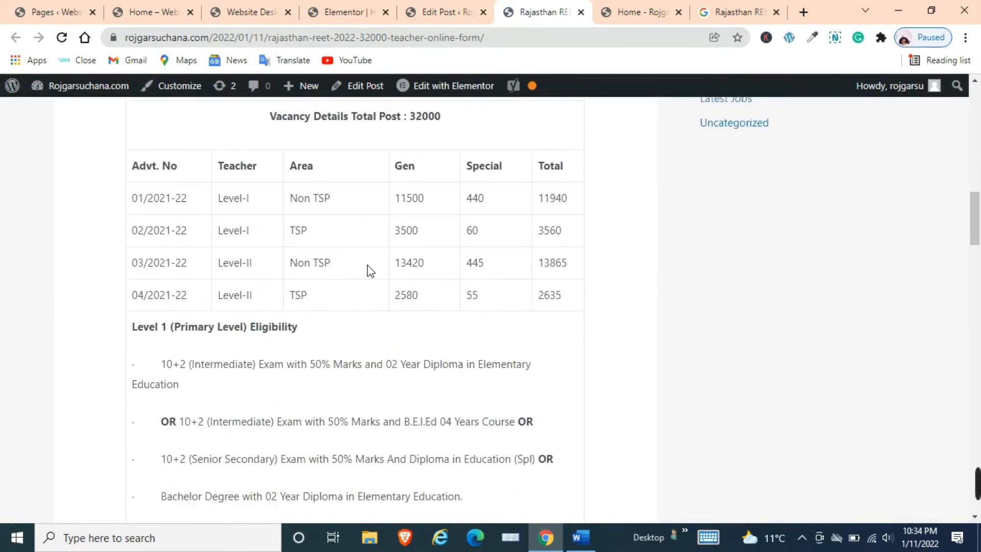
{"action": "scroll", "coordinate": [243, 309], "scroll_direction": "down", "scroll_amount": 12}
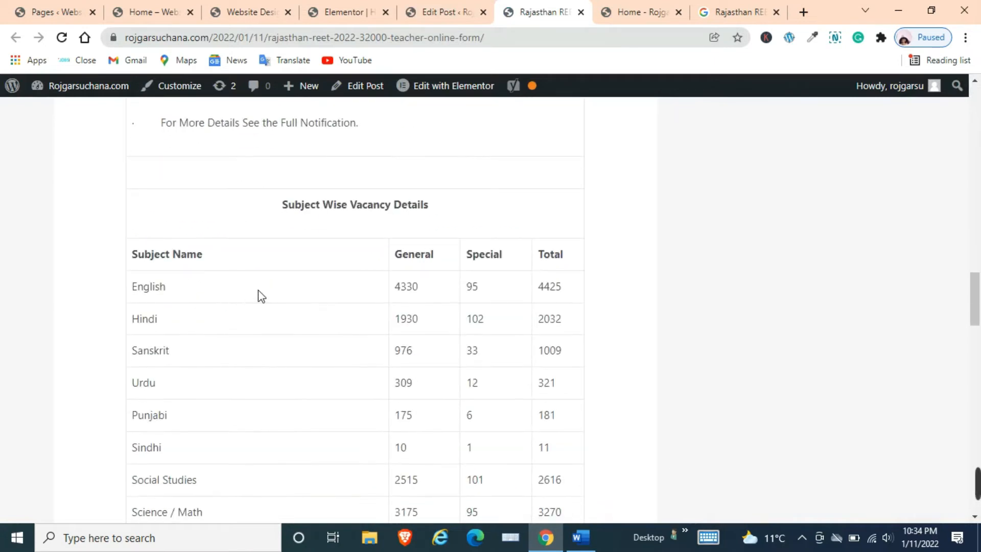
{"action": "scroll", "coordinate": [327, 292], "scroll_direction": "down", "scroll_amount": 3}
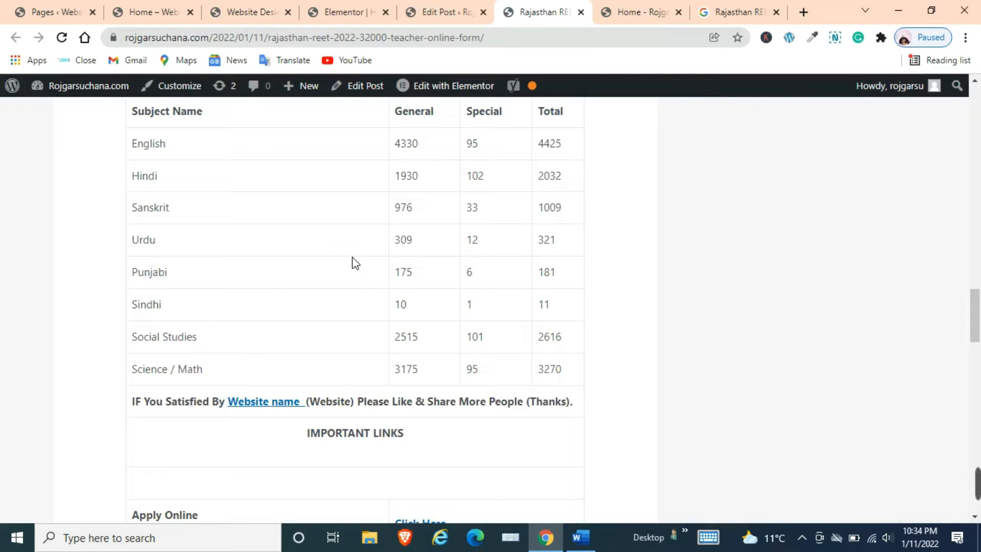
{"action": "scroll", "coordinate": [341, 287], "scroll_direction": "down", "scroll_amount": 4}
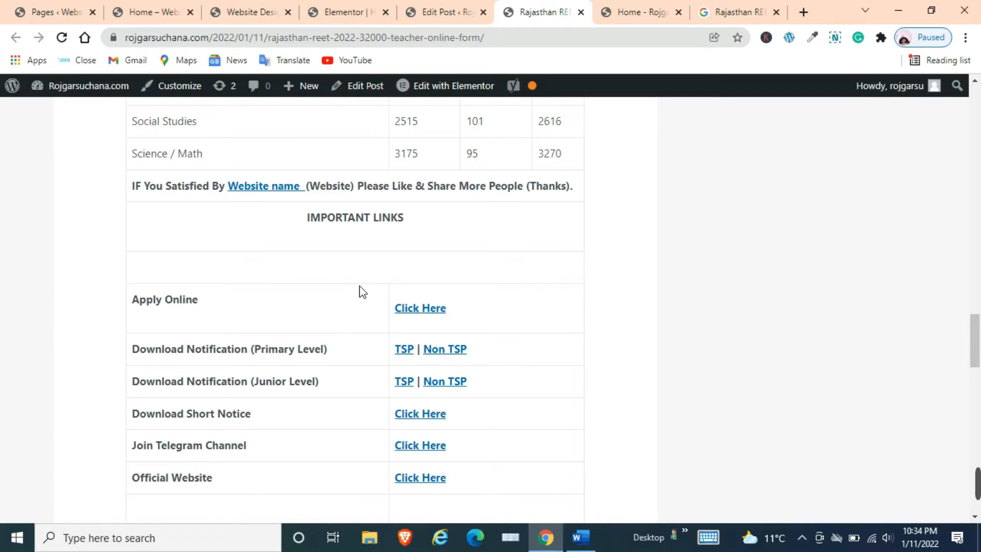
{"action": "scroll", "coordinate": [362, 292], "scroll_direction": "down", "scroll_amount": 3}
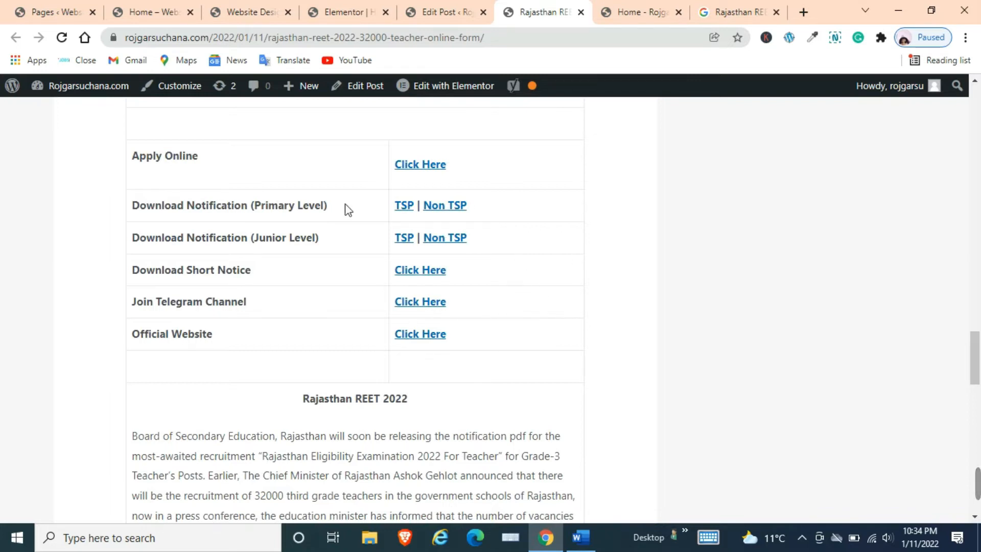
{"action": "scroll", "coordinate": [312, 367], "scroll_direction": "down", "scroll_amount": 10}
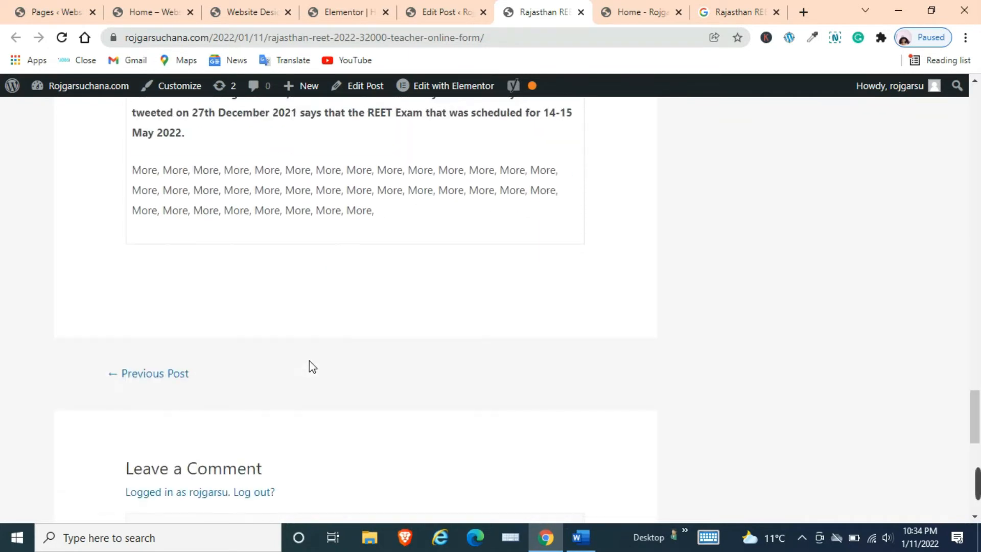
{"action": "scroll", "coordinate": [312, 366], "scroll_direction": "up", "scroll_amount": 15}
{"action": "scroll", "coordinate": [313, 363], "scroll_direction": "up", "scroll_amount": 18}
{"action": "scroll", "coordinate": [309, 357], "scroll_direction": "up", "scroll_amount": 4}
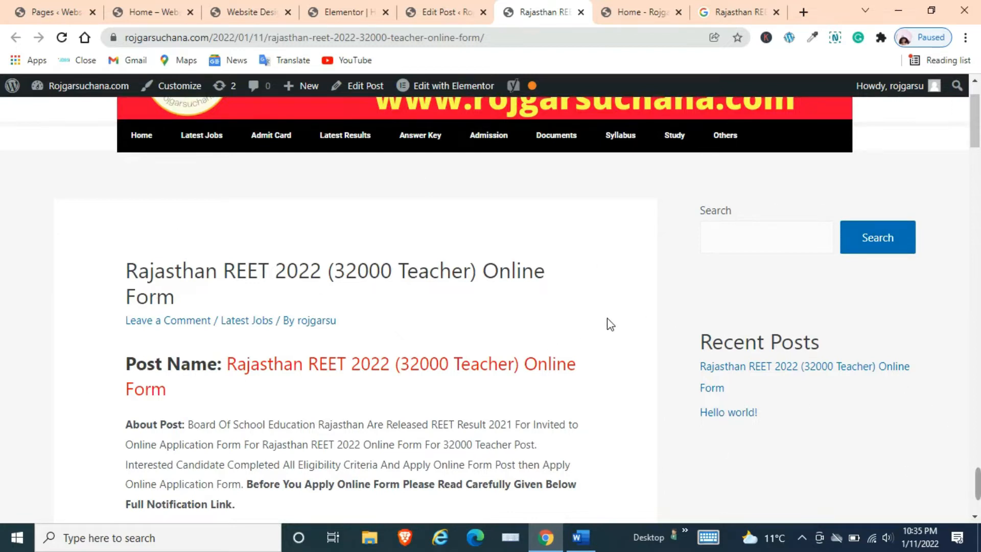
{"action": "scroll", "coordinate": [609, 324], "scroll_direction": "up", "scroll_amount": 2}
{"action": "scroll", "coordinate": [327, 389], "scroll_direction": "down", "scroll_amount": 5}
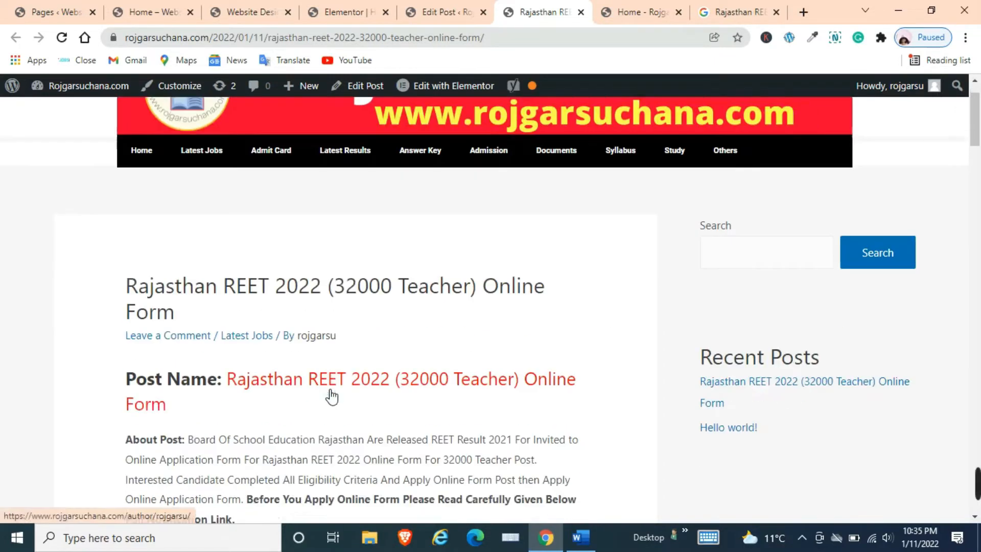
{"action": "scroll", "coordinate": [327, 384], "scroll_direction": "up", "scroll_amount": 4}
{"action": "scroll", "coordinate": [408, 269], "scroll_direction": "up", "scroll_amount": 2}
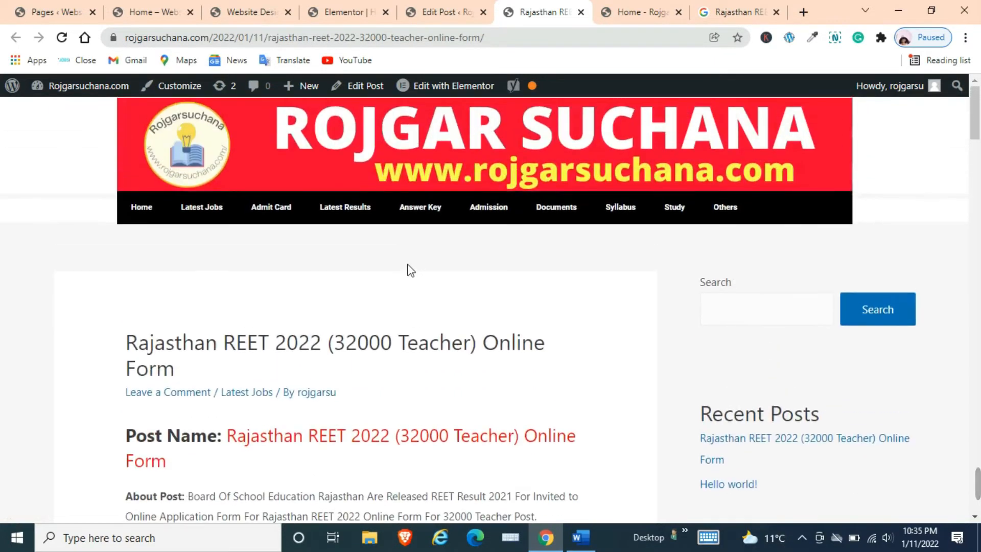
Step: Look over the site's homepage sections and header, and compare them with the published post's page
{"action": "left_click", "coordinate": [622, 12]}
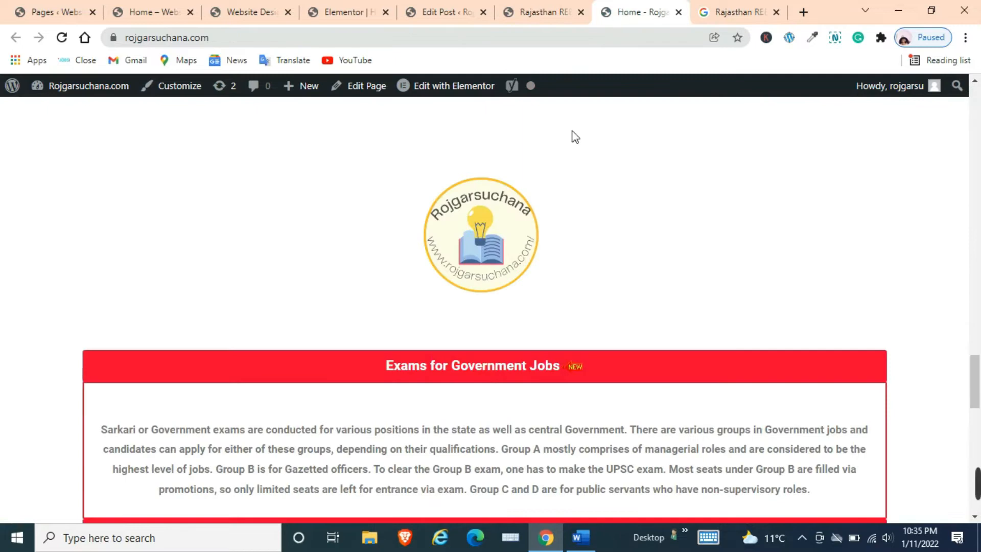
{"action": "scroll", "coordinate": [462, 276], "scroll_direction": "down", "scroll_amount": 10}
{"action": "scroll", "coordinate": [462, 270], "scroll_direction": "up", "scroll_amount": 10}
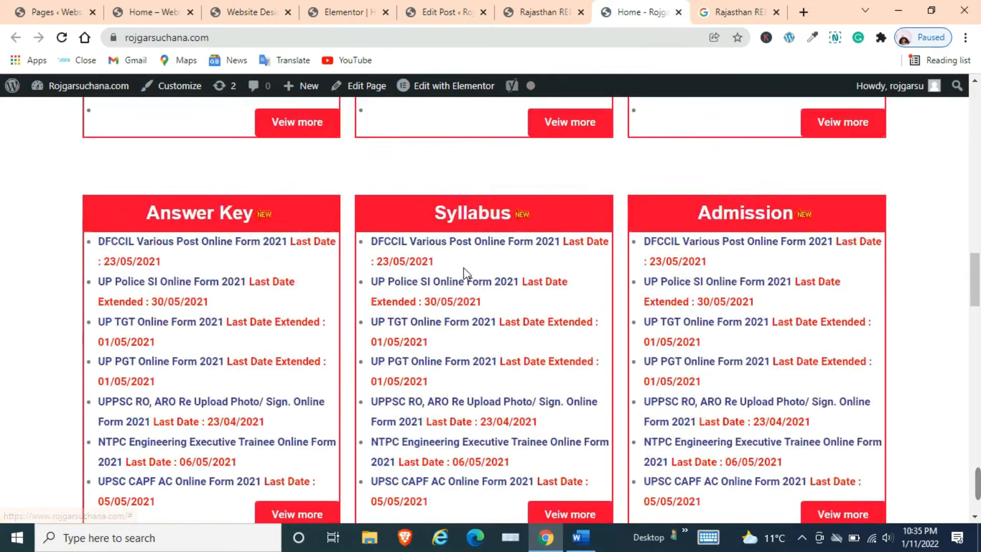
{"action": "scroll", "coordinate": [471, 261], "scroll_direction": "up", "scroll_amount": 1}
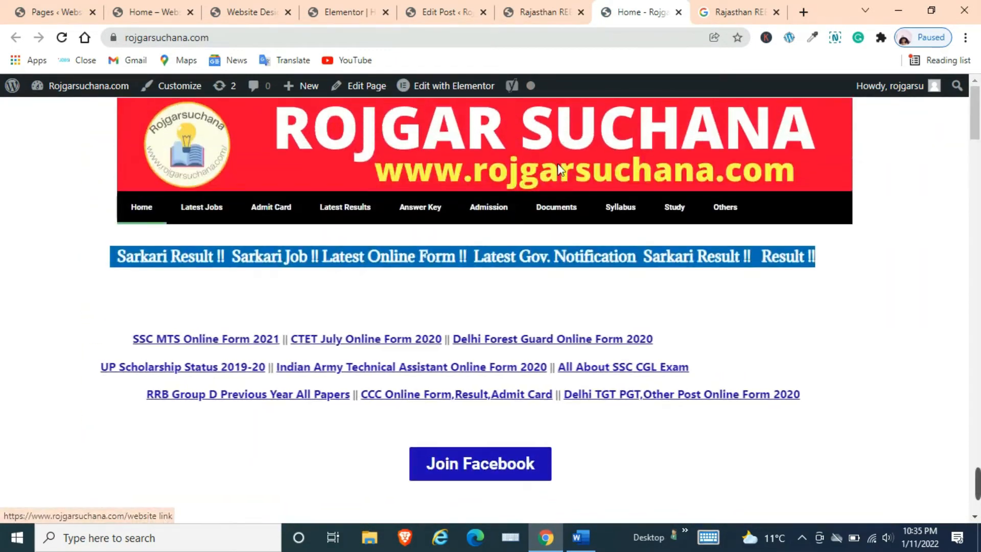
{"action": "left_click", "coordinate": [563, 10]}
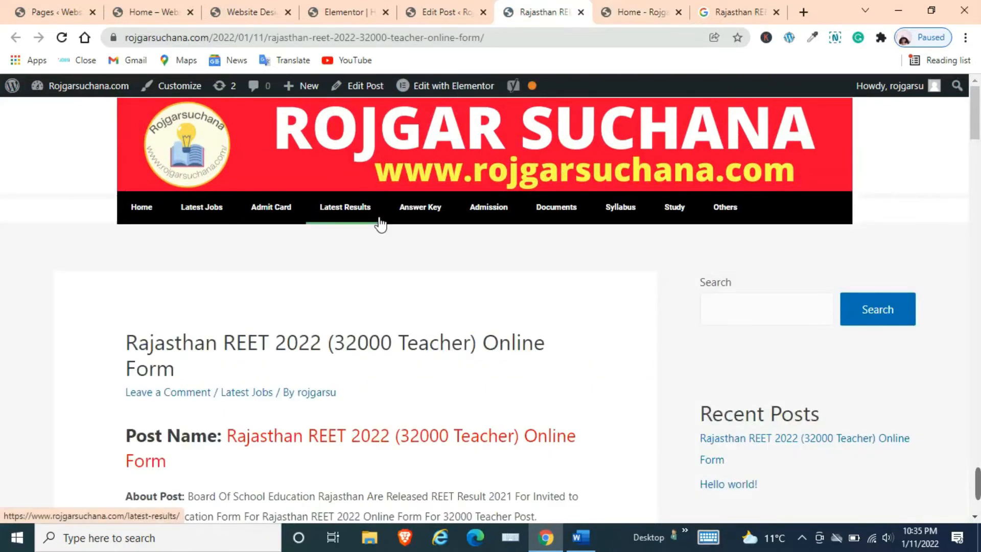
{"action": "scroll", "coordinate": [449, 252], "scroll_direction": "down", "scroll_amount": 3}
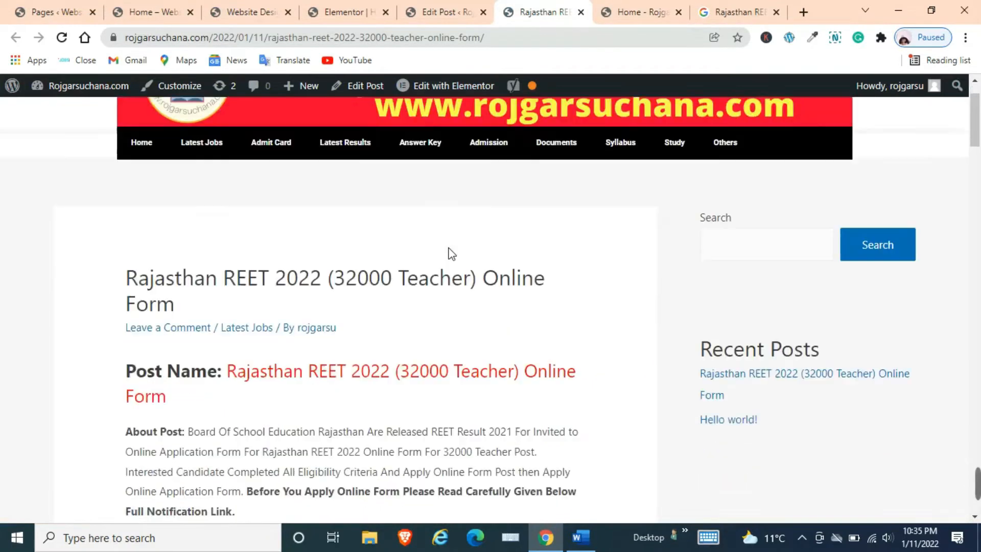
Step: Open the site's homepage for editing in Elementor and select the editor page's web address
{"action": "left_click", "coordinate": [634, 14]}
{"action": "mouse_move", "coordinate": [460, 91]}
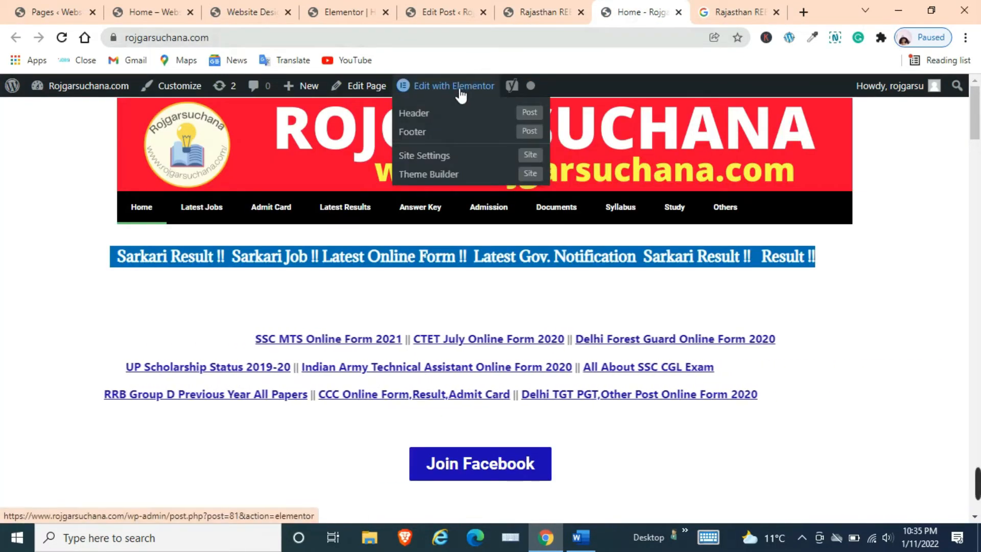
{"action": "left_click", "coordinate": [463, 91]}
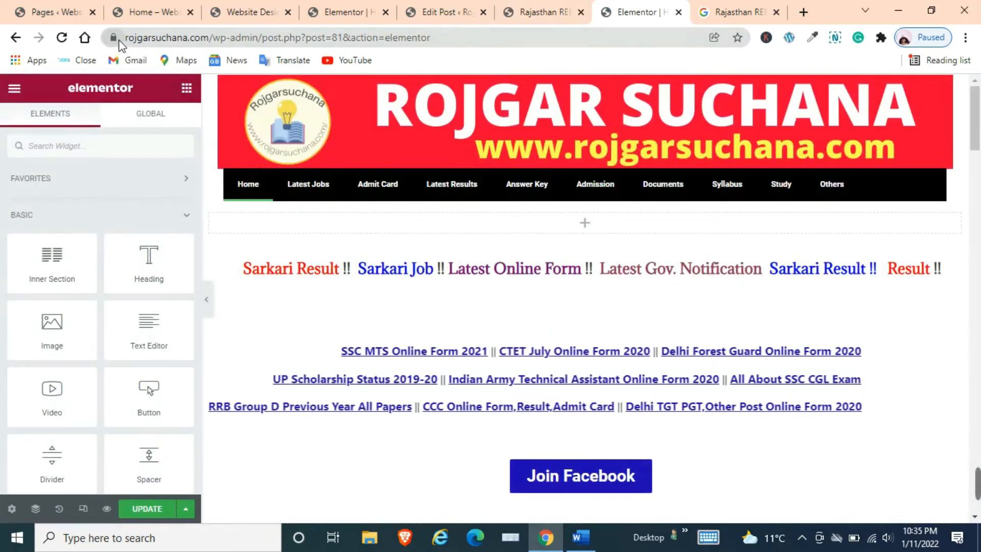
{"action": "left_click", "coordinate": [114, 39]}
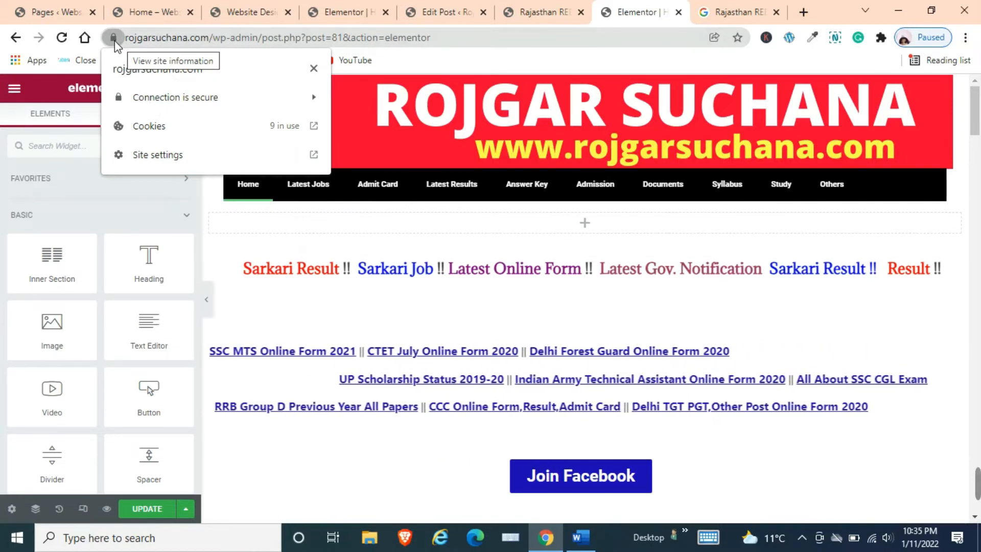
{"action": "left_click", "coordinate": [142, 44]}
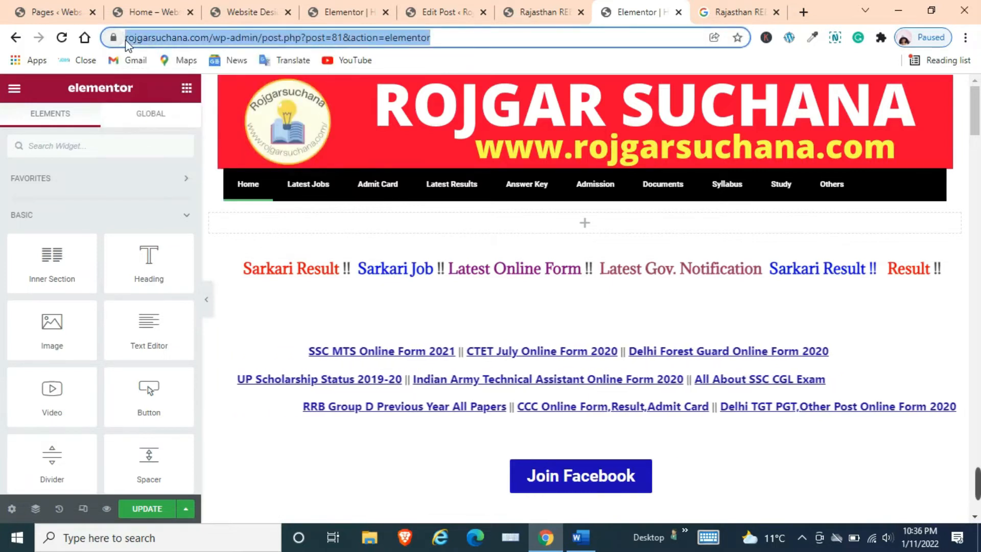
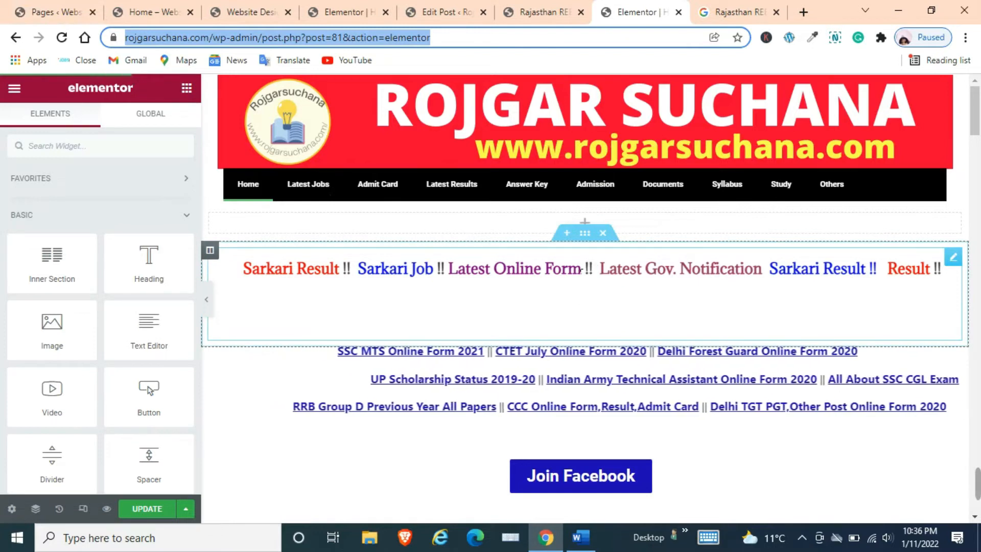
Step: Open the "Sarkari Result !! Sarkari Job !!" text line for editing and look through its content
{"action": "left_click", "coordinate": [504, 269]}
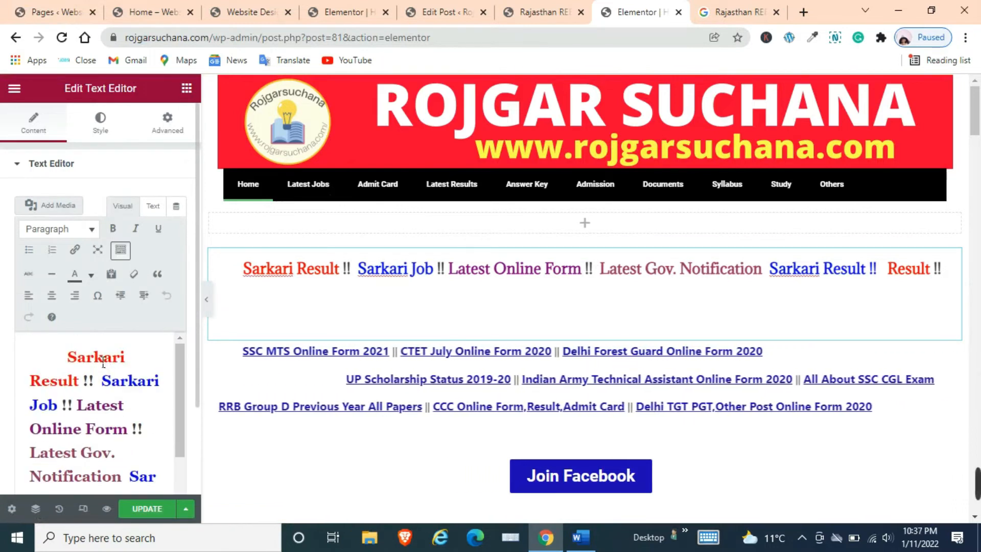
{"action": "scroll", "coordinate": [107, 369], "scroll_direction": "down", "scroll_amount": 3}
{"action": "scroll", "coordinate": [341, 366], "scroll_direction": "down", "scroll_amount": 3}
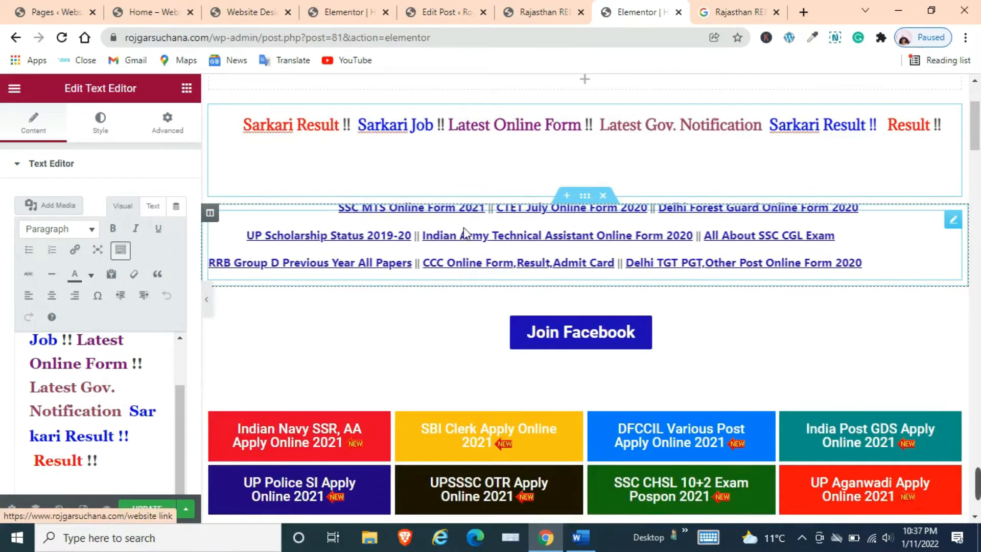
Step: Open the scrolling links' HTML code for editing and change the year in the "SSC MTS Online Form" text to 2022
{"action": "left_click", "coordinate": [464, 225]}
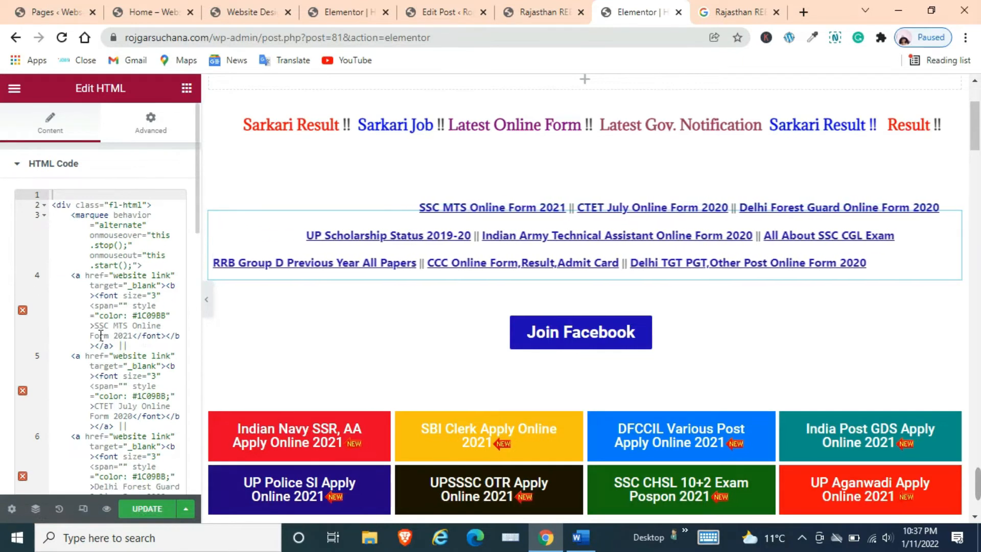
{"action": "left_click_drag", "start_coordinate": [94, 326], "coordinate": [138, 346]}
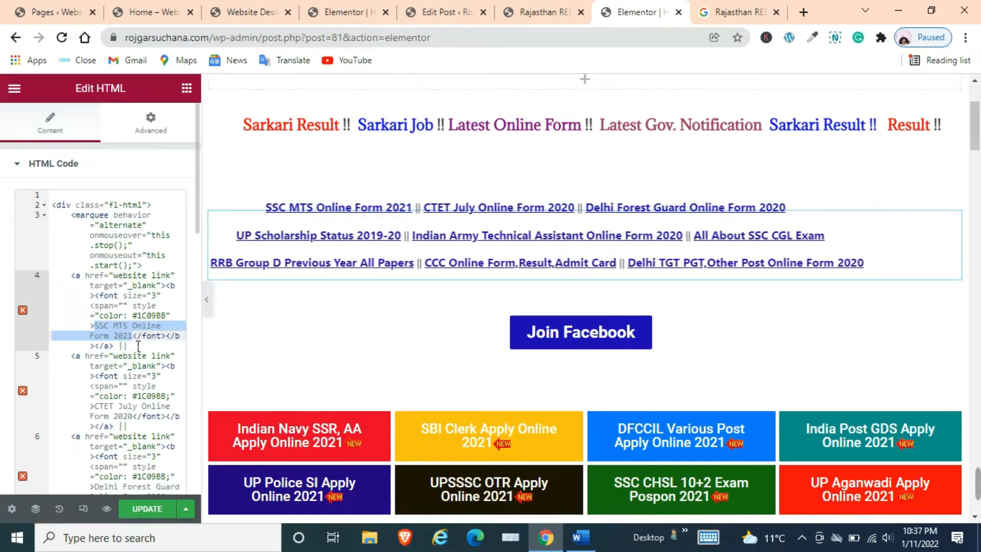
{"action": "left_click", "coordinate": [137, 345]}
{"action": "key", "text": "BackSpace"}
{"action": "key", "text": "BackSpace"}
{"action": "key", "text": "BackSpace"}
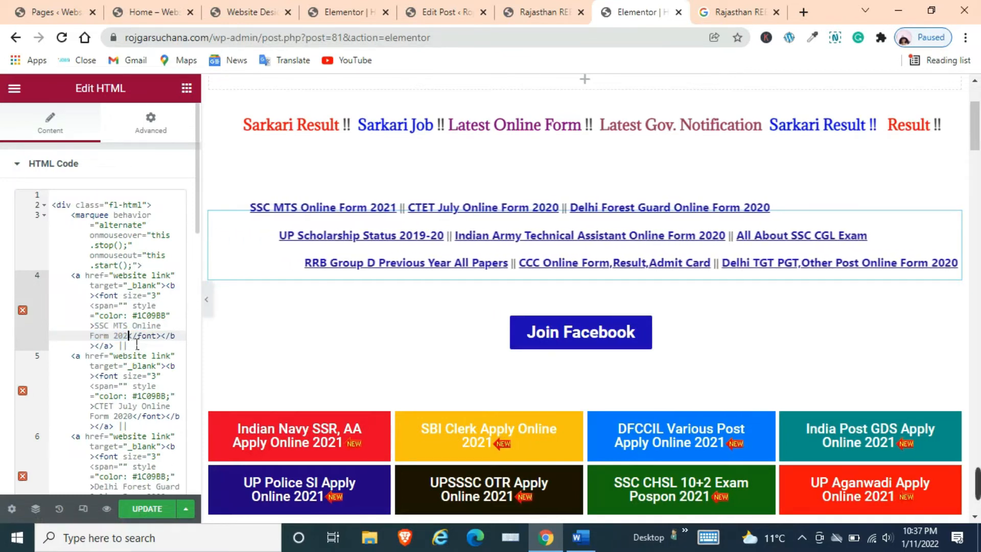
{"action": "type", "text": "022"}
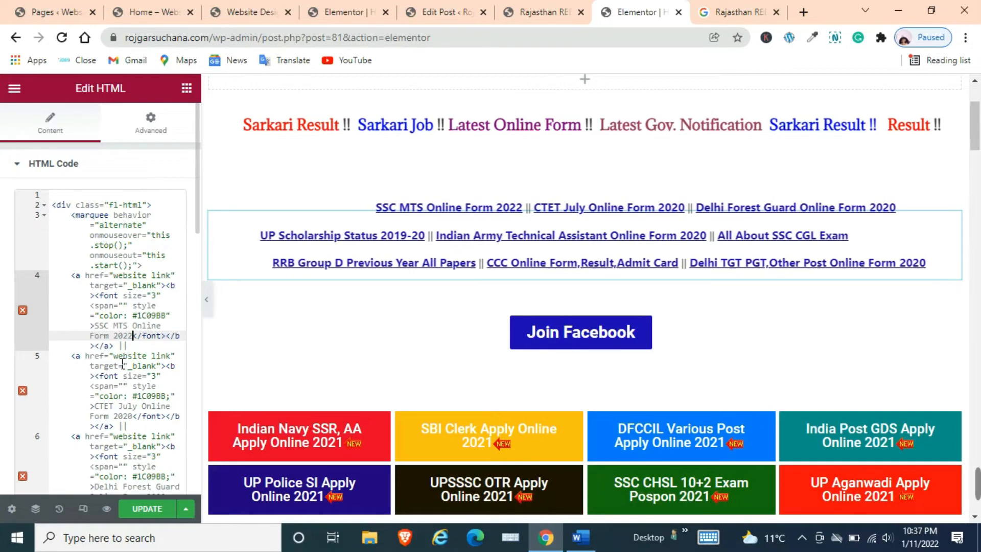
Step: Replace the "website link" placeholder of the CTET July Online Form entry with the published Rajasthan REET 2022 post's copied web address and update the page
{"action": "left_click_drag", "start_coordinate": [114, 356], "coordinate": [143, 356]}
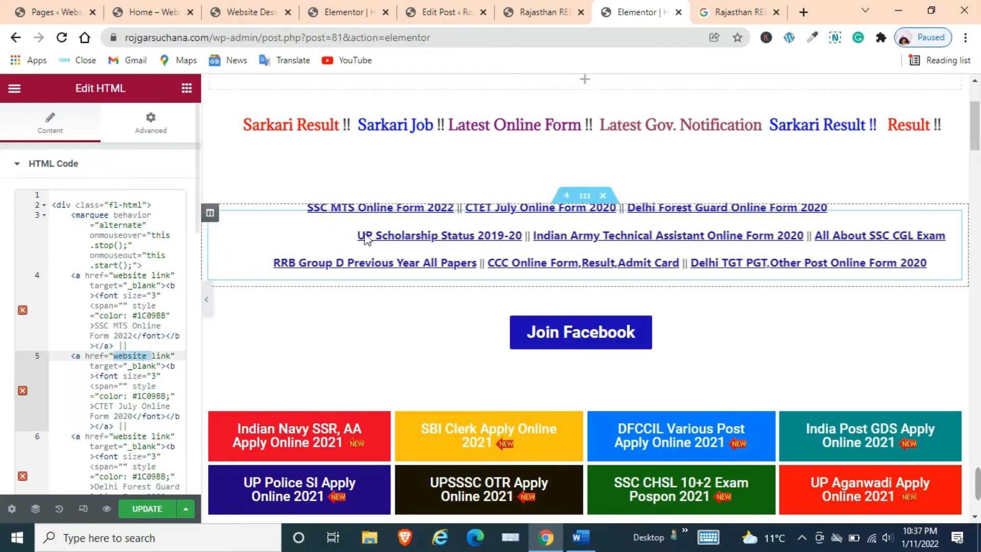
{"action": "left_click", "coordinate": [562, 7]}
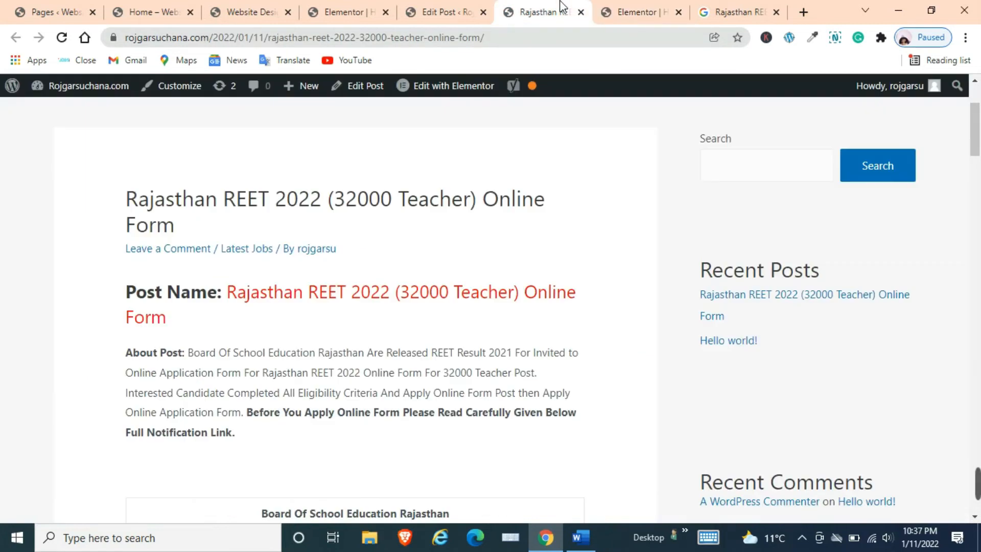
{"action": "left_click", "coordinate": [336, 40]}
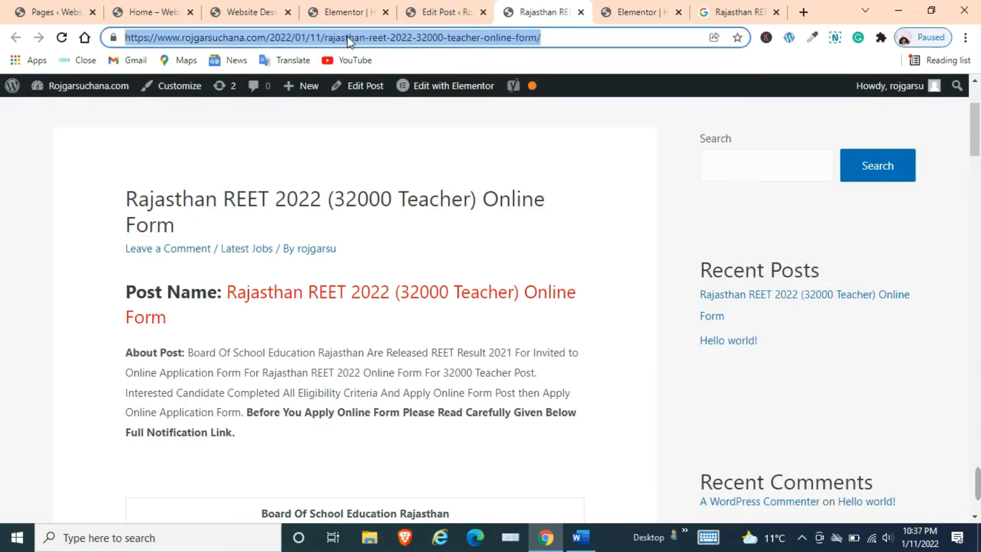
{"action": "right_click", "coordinate": [357, 41]}
{"action": "left_click", "coordinate": [394, 121]}
{"action": "left_click", "coordinate": [629, 11]}
{"action": "left_click", "coordinate": [139, 358]}
{"action": "left_click_drag", "start_coordinate": [120, 362], "coordinate": [174, 364]}
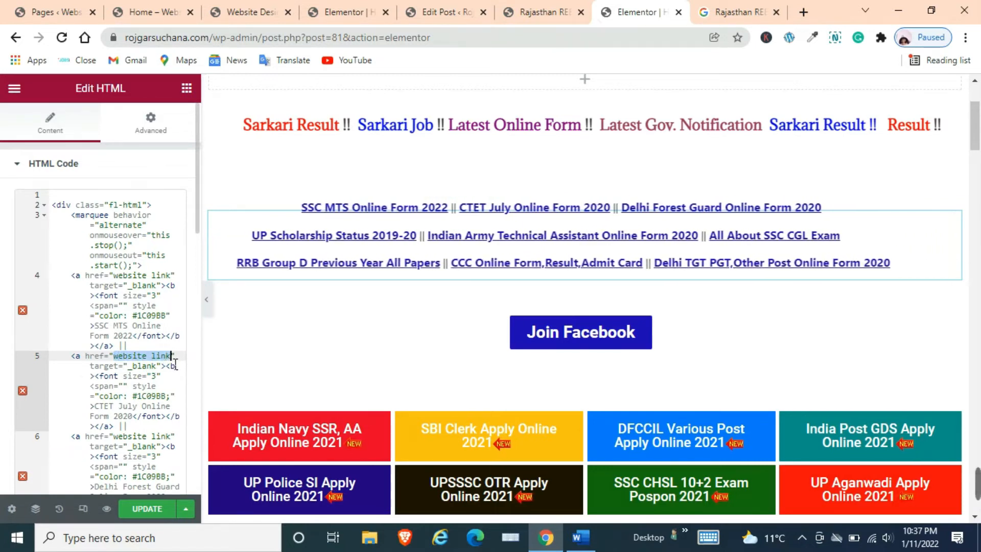
{"action": "right_click", "coordinate": [160, 361]}
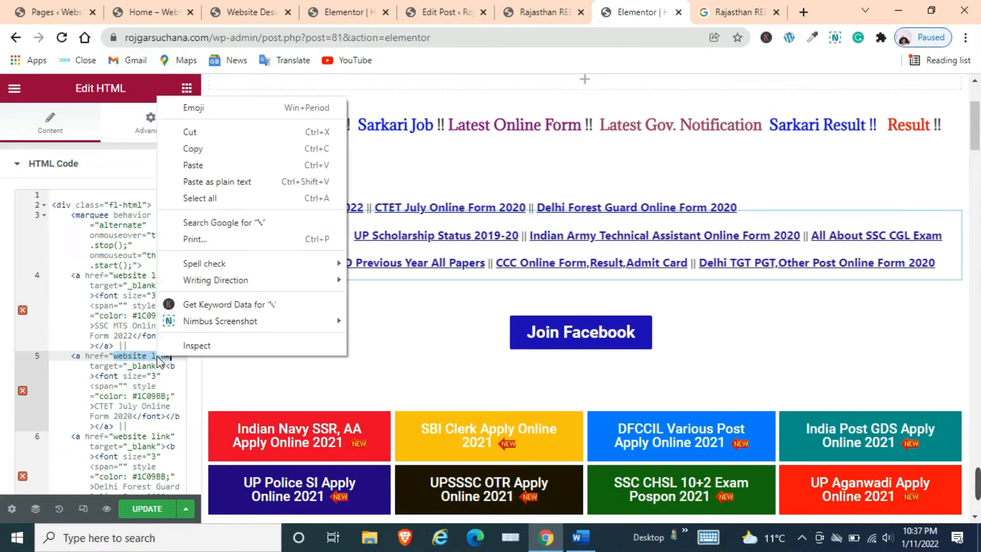
{"action": "left_click", "coordinate": [215, 165]}
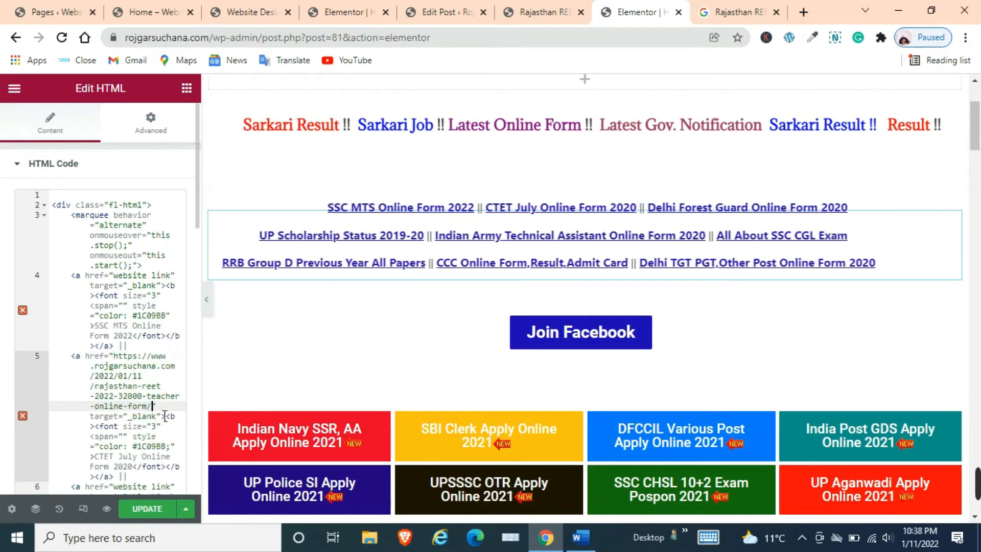
{"action": "left_click", "coordinate": [148, 509]}
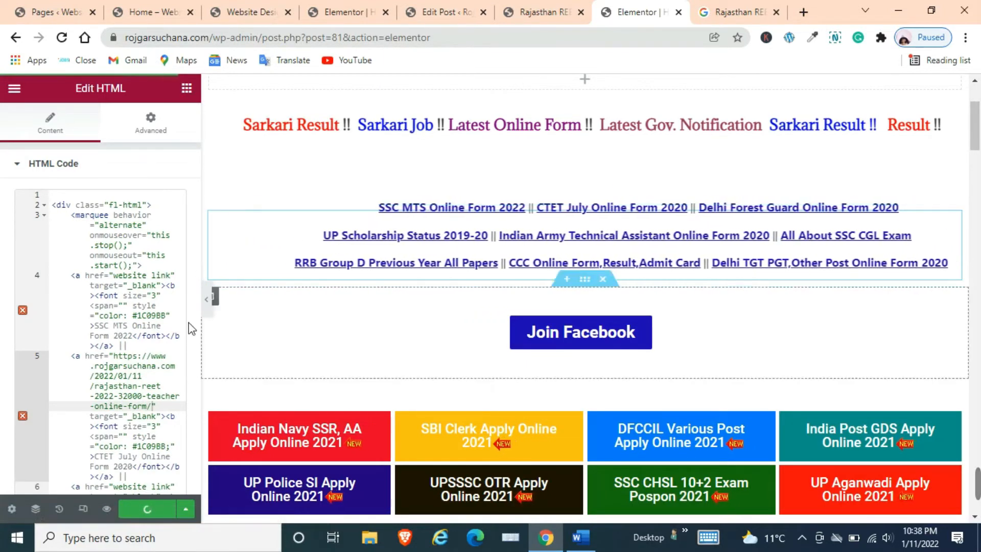
Step: Link the "Indian Navy SSR, AA Apply Online 2021" button to the copied REET post address, set it to open in a new window, and update the page
{"action": "scroll", "coordinate": [150, 320], "scroll_direction": "down", "scroll_amount": 1}
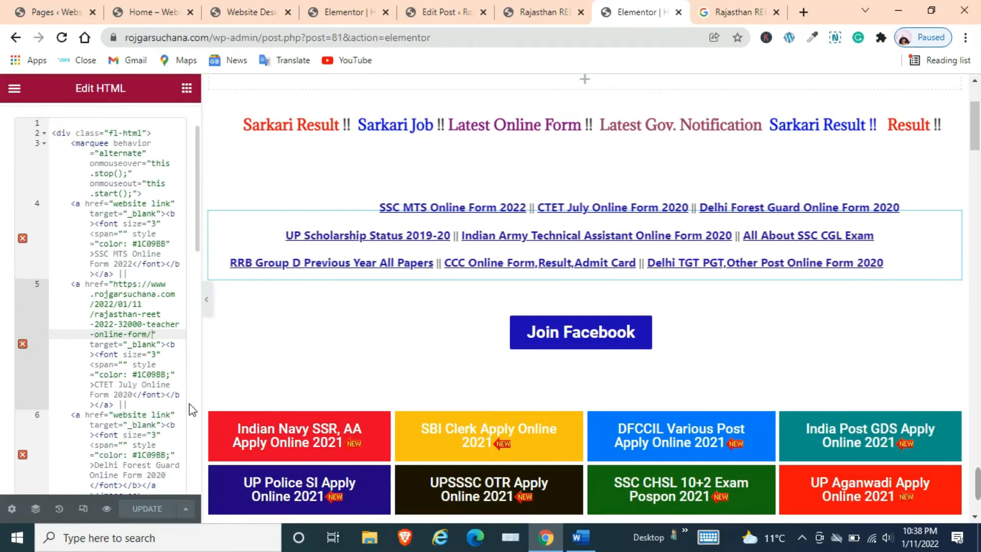
{"action": "scroll", "coordinate": [385, 337], "scroll_direction": "down", "scroll_amount": 3}
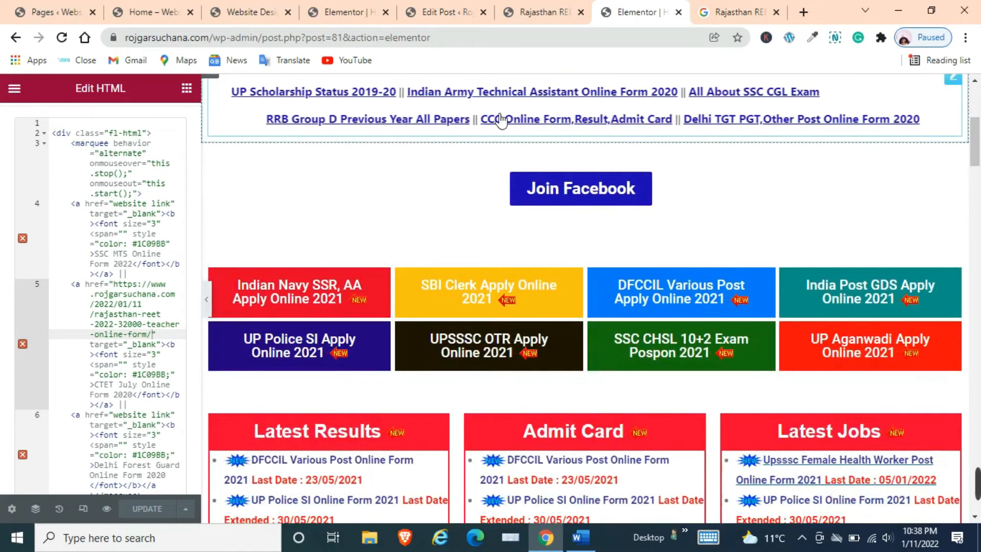
{"action": "left_click", "coordinate": [332, 284]}
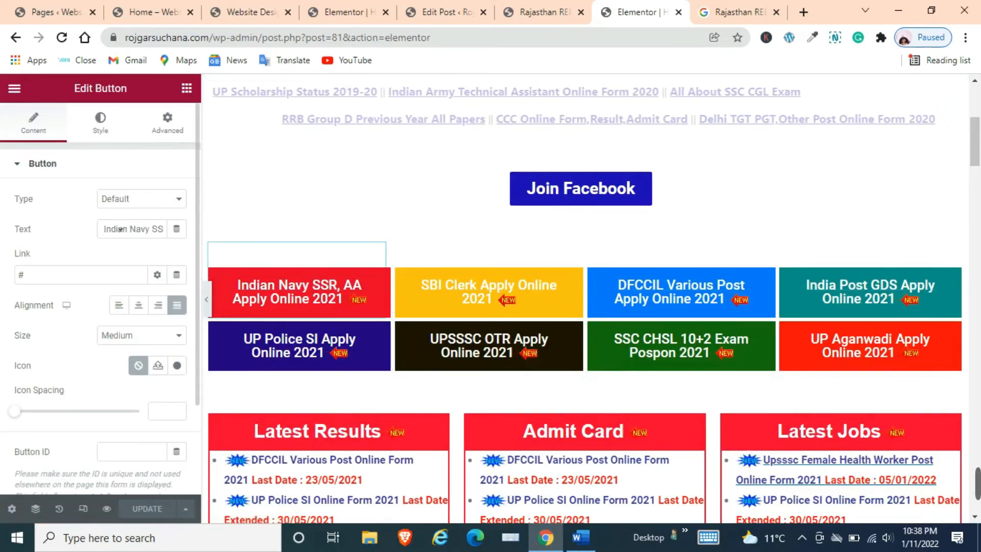
{"action": "left_click_drag", "start_coordinate": [104, 229], "coordinate": [135, 238]}
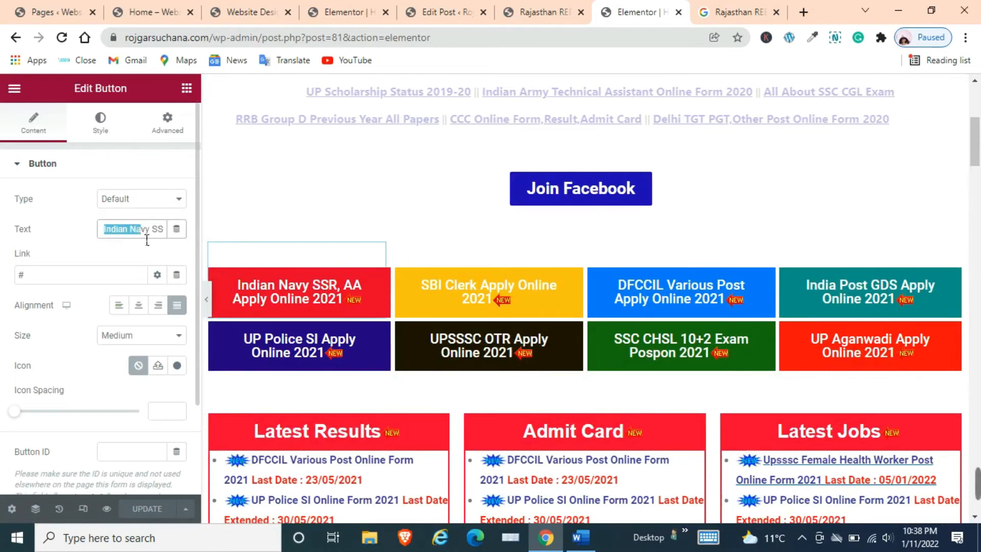
{"action": "left_click", "coordinate": [165, 236]}
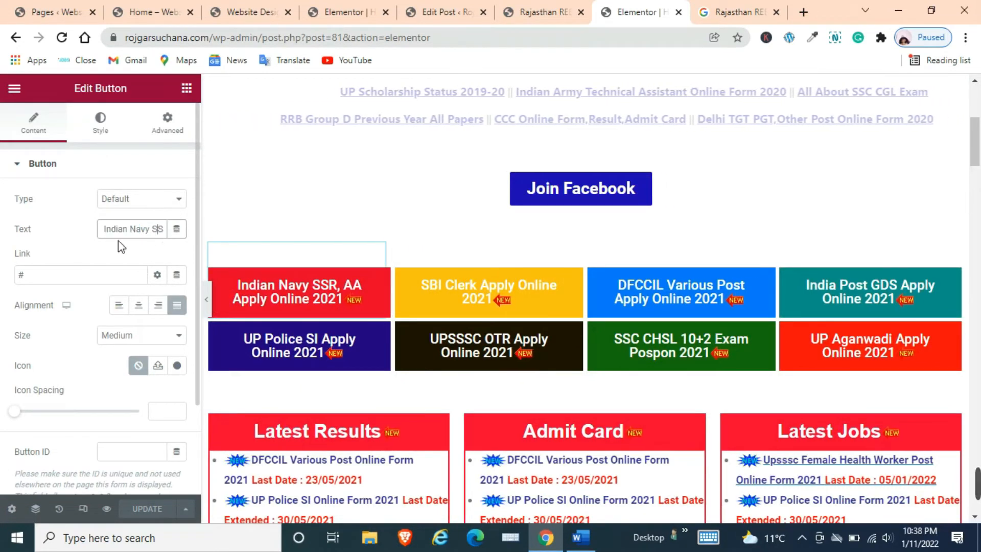
{"action": "double_click", "coordinate": [42, 275]}
{"action": "right_click", "coordinate": [40, 276]}
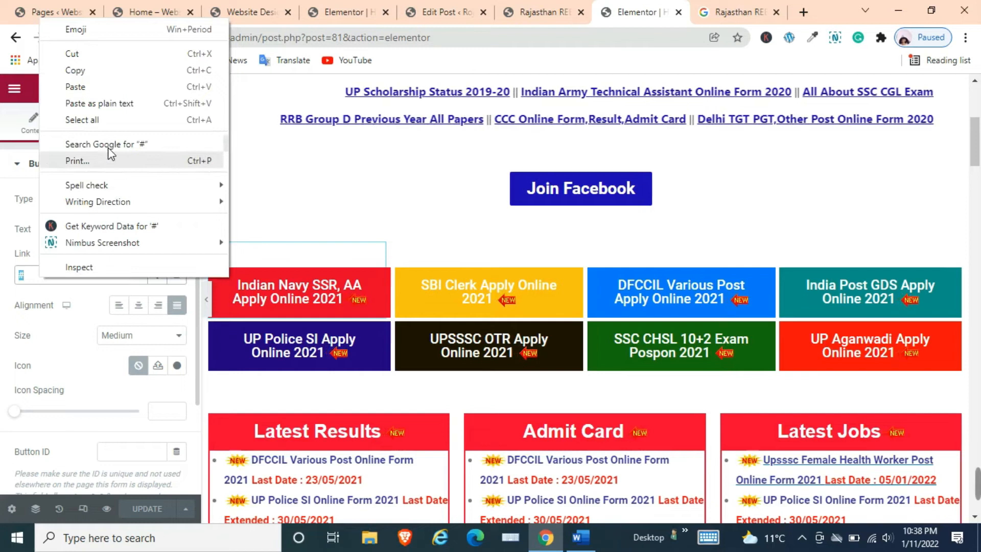
{"action": "left_click", "coordinate": [100, 89]}
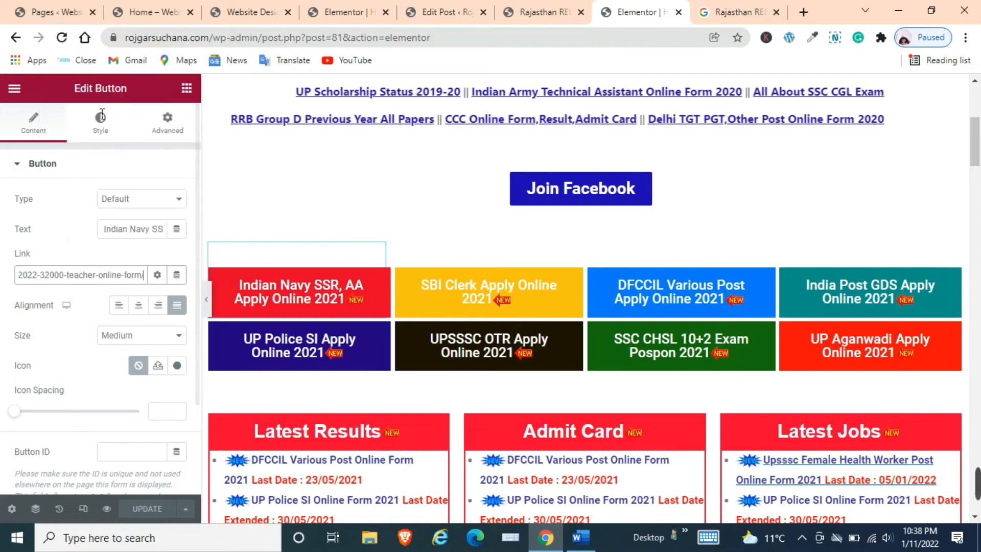
{"action": "left_click", "coordinate": [158, 275]}
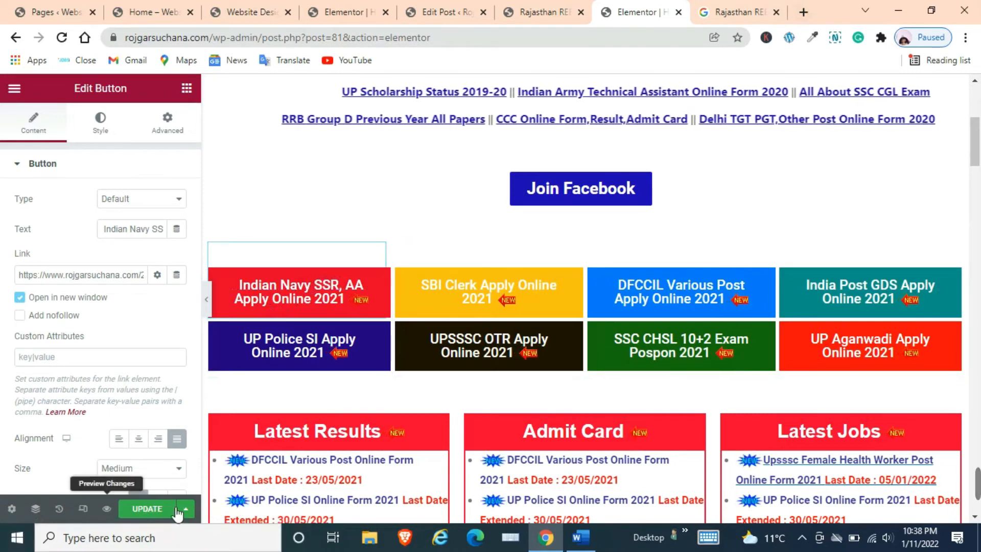
{"action": "left_click", "coordinate": [149, 511]}
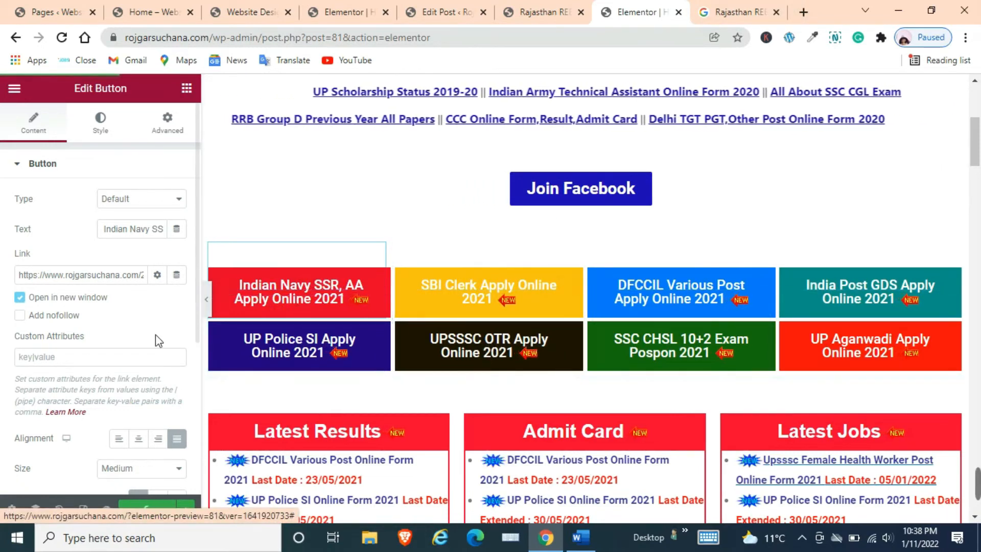
Step: Open the "code sarkari result" text file from the desktop, look over its catlist shortcode, and return to the homepage editor in Chrome
{"action": "scroll", "coordinate": [116, 443], "scroll_direction": "down", "scroll_amount": 1}
{"action": "scroll", "coordinate": [335, 394], "scroll_direction": "down", "scroll_amount": 2}
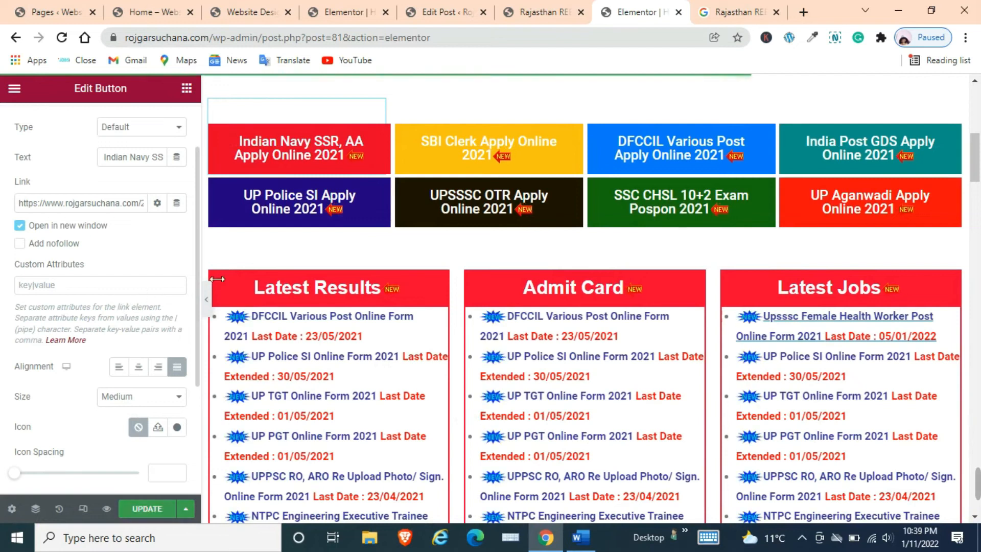
{"action": "scroll", "coordinate": [365, 271], "scroll_direction": "down", "scroll_amount": 3}
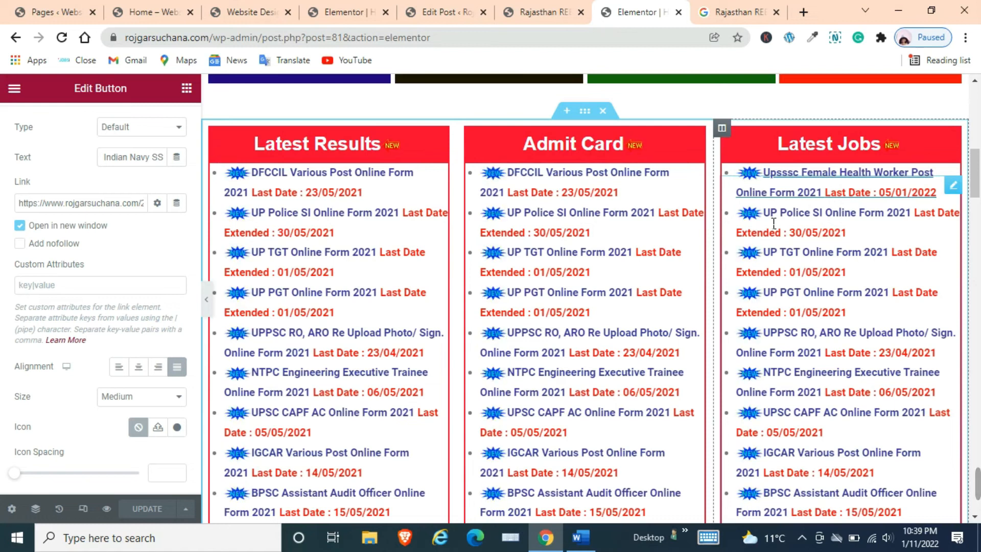
{"action": "left_click", "coordinate": [541, 2]}
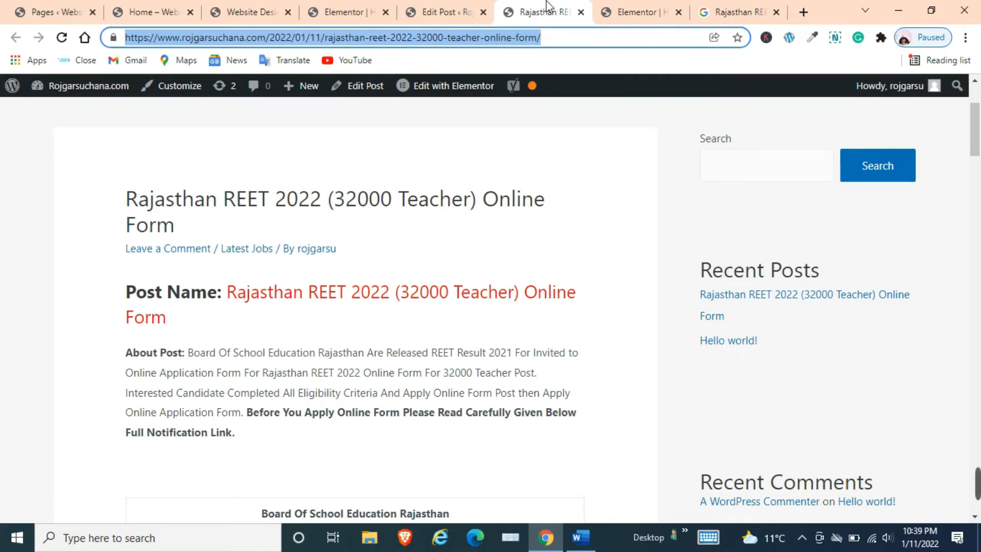
{"action": "left_click", "coordinate": [898, 10]}
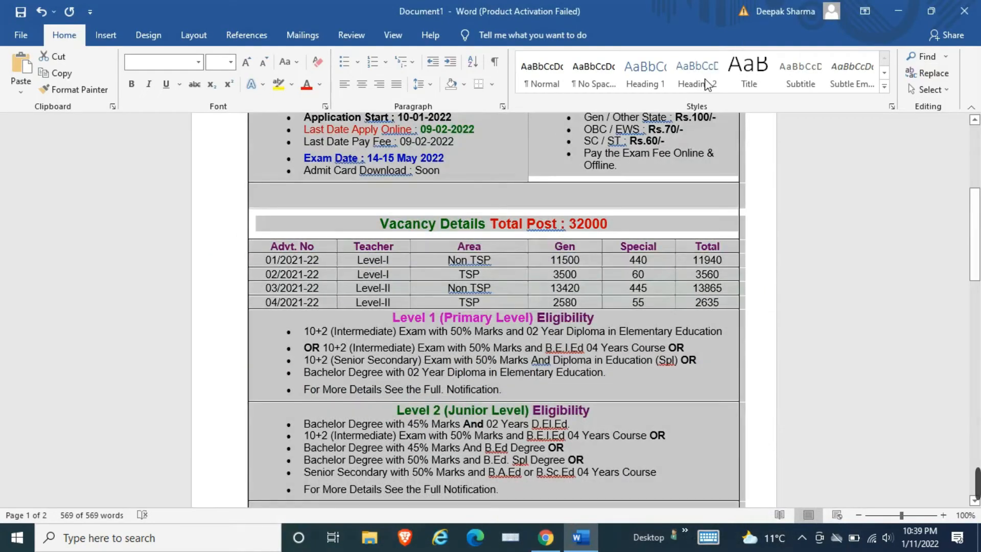
{"action": "left_click", "coordinate": [898, 11]}
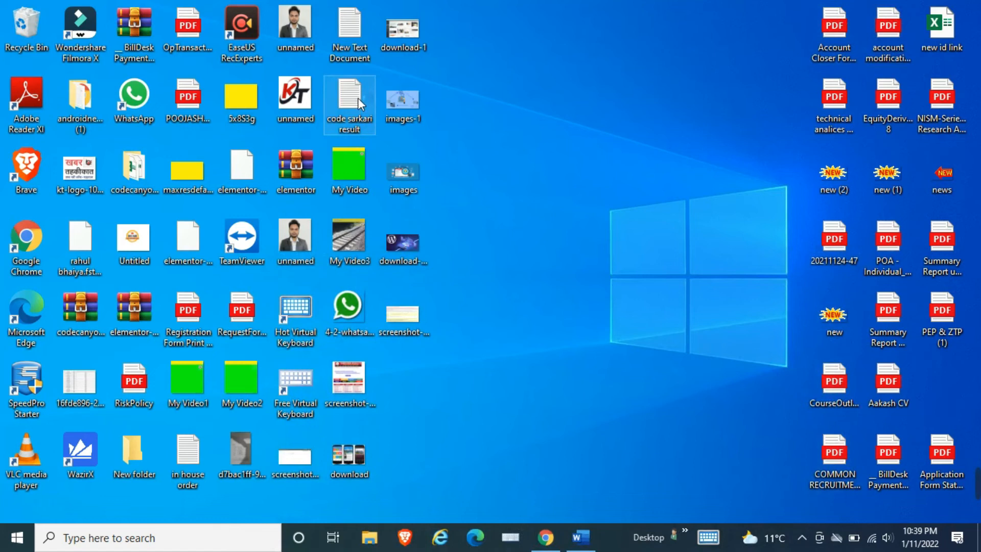
{"action": "double_click", "coordinate": [351, 102]}
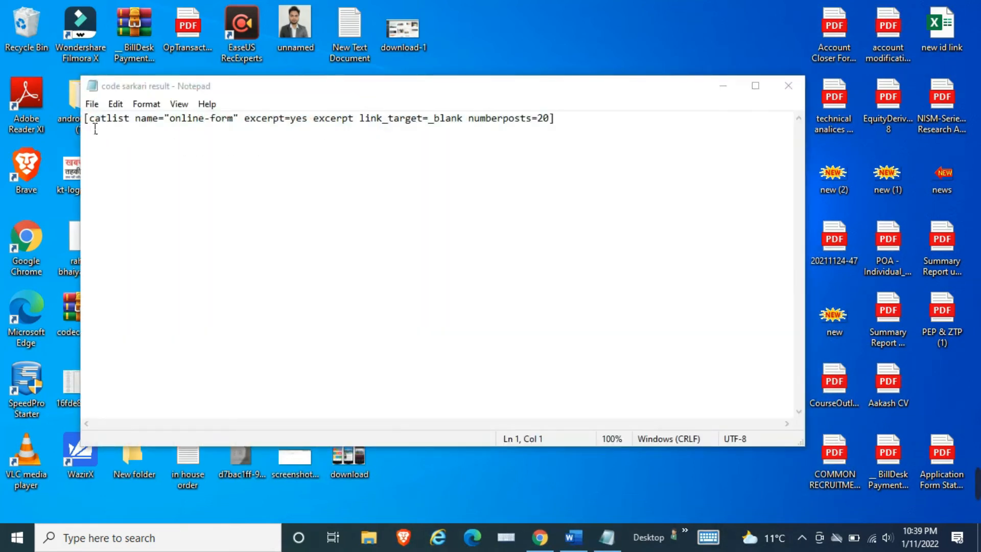
{"action": "left_click_drag", "start_coordinate": [89, 119], "coordinate": [462, 120]}
{"action": "left_click", "coordinate": [415, 129]}
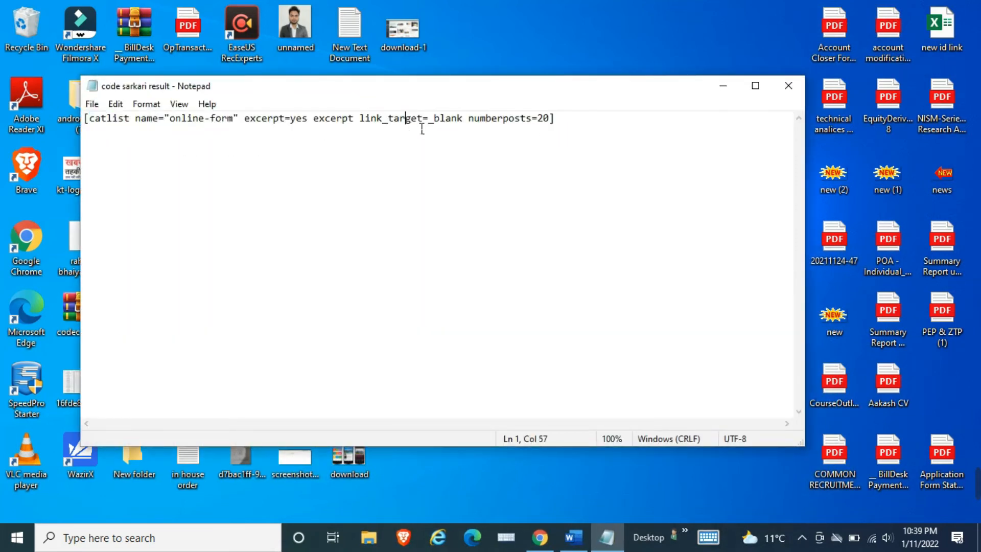
{"action": "left_click", "coordinate": [540, 536]}
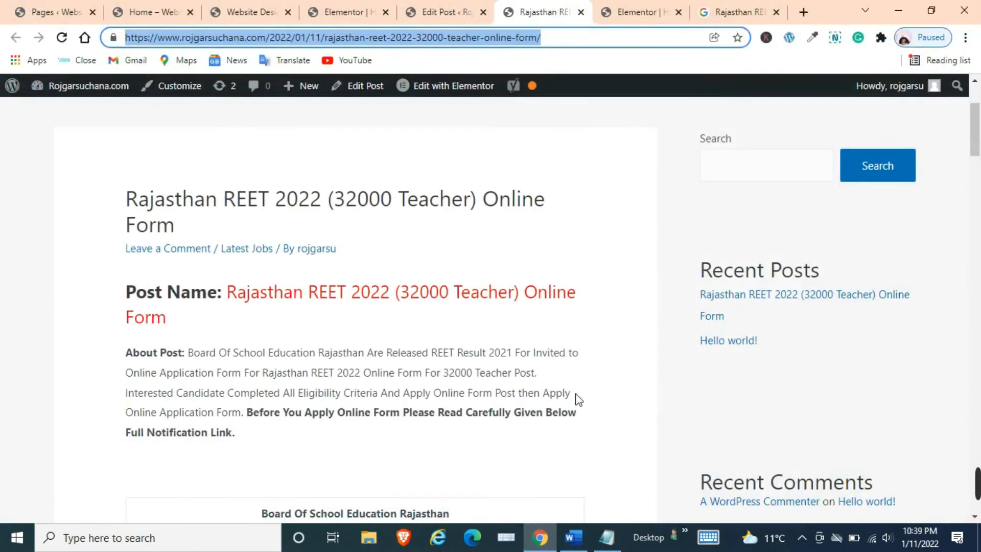
{"action": "left_click", "coordinate": [631, 15]}
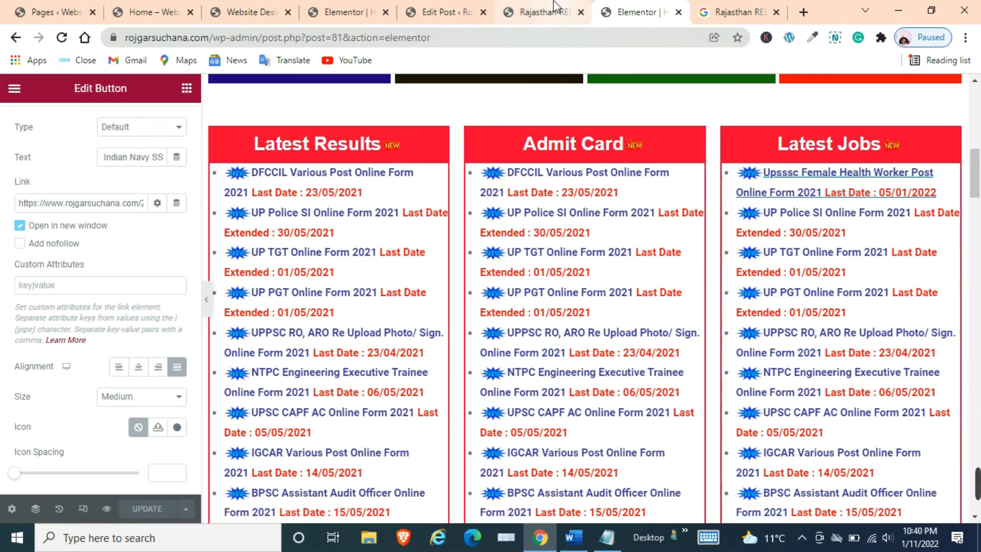
Step: Open the Latest Jobs list for editing and copy the post name "Rajasthan REET 2022 (32000 Teacher) Online Form" from the published post
{"action": "left_click", "coordinate": [542, 12]}
{"action": "double_click", "coordinate": [125, 197]}
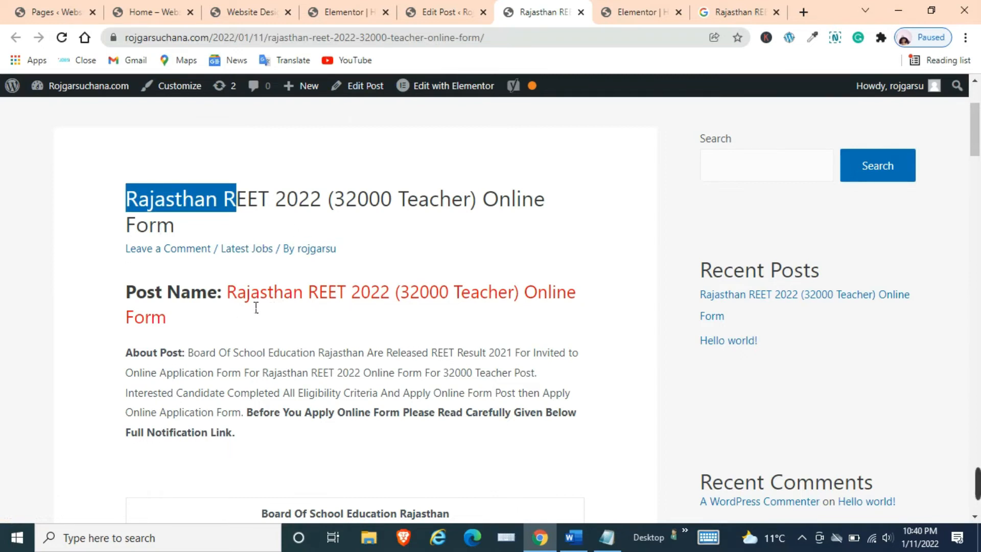
{"action": "left_click_drag", "start_coordinate": [228, 294], "coordinate": [242, 312]}
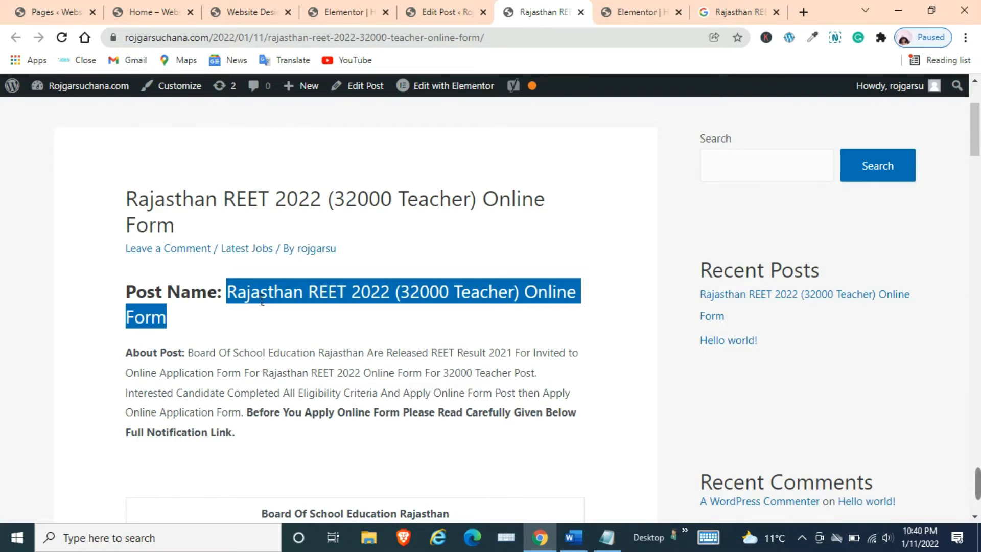
{"action": "left_click", "coordinate": [255, 296]}
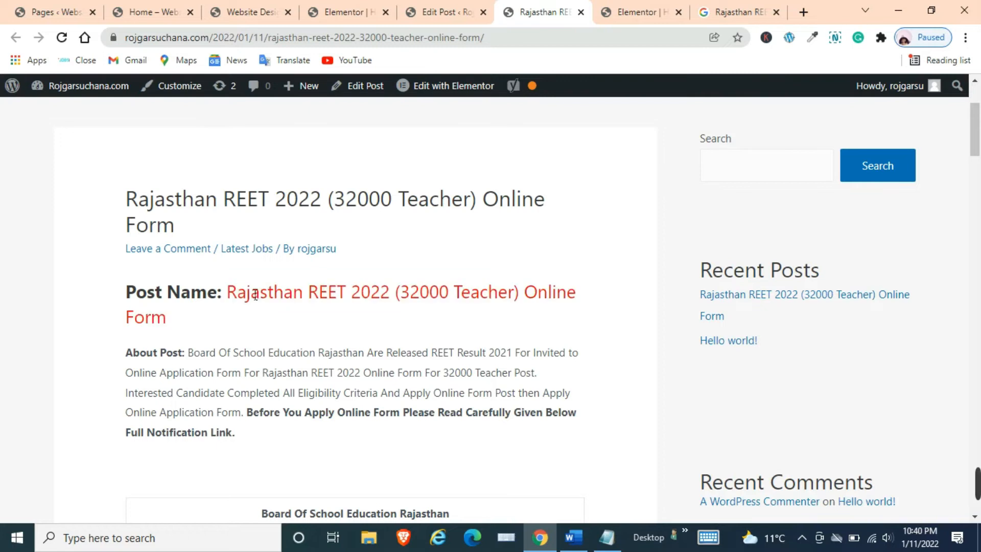
{"action": "left_click_drag", "start_coordinate": [227, 294], "coordinate": [244, 317]}
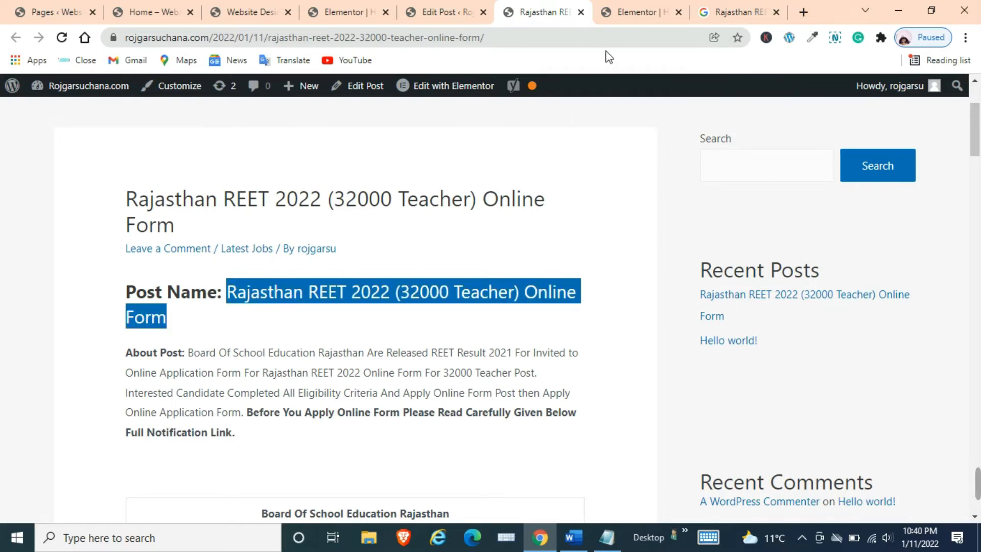
{"action": "left_click", "coordinate": [628, 10]}
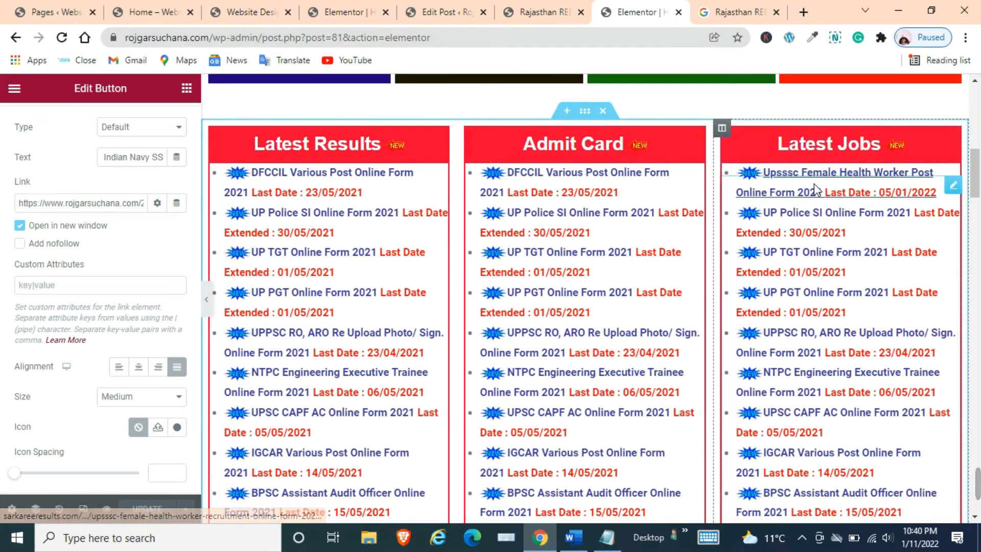
{"action": "left_click", "coordinate": [809, 230]}
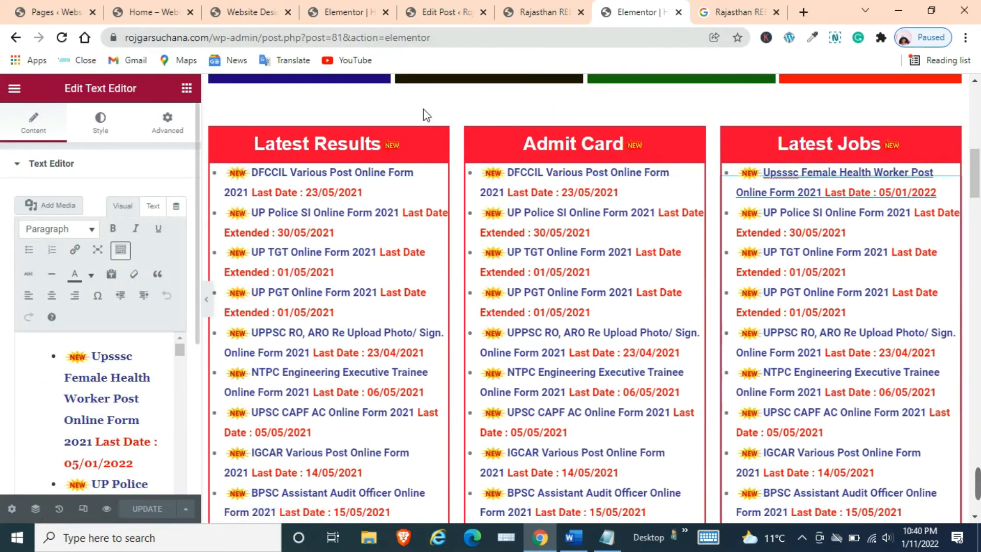
{"action": "left_click", "coordinate": [545, 11]}
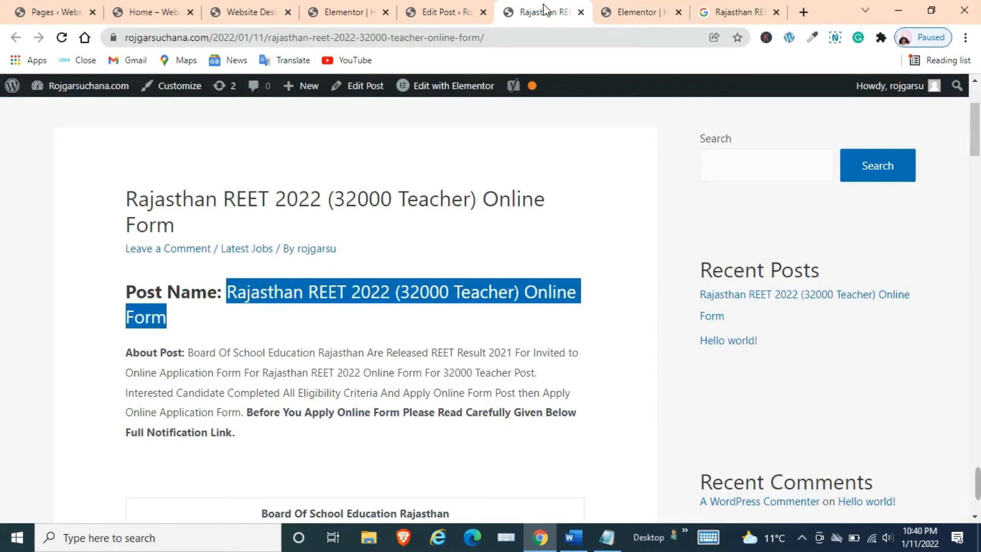
{"action": "right_click", "coordinate": [382, 294]}
{"action": "left_click", "coordinate": [397, 301]}
Step: Replace the "Upsssc Female Health Worker Post Online Form 2021" text in the Latest Jobs list with the copied post name as plain text
{"action": "left_click", "coordinate": [641, 11]}
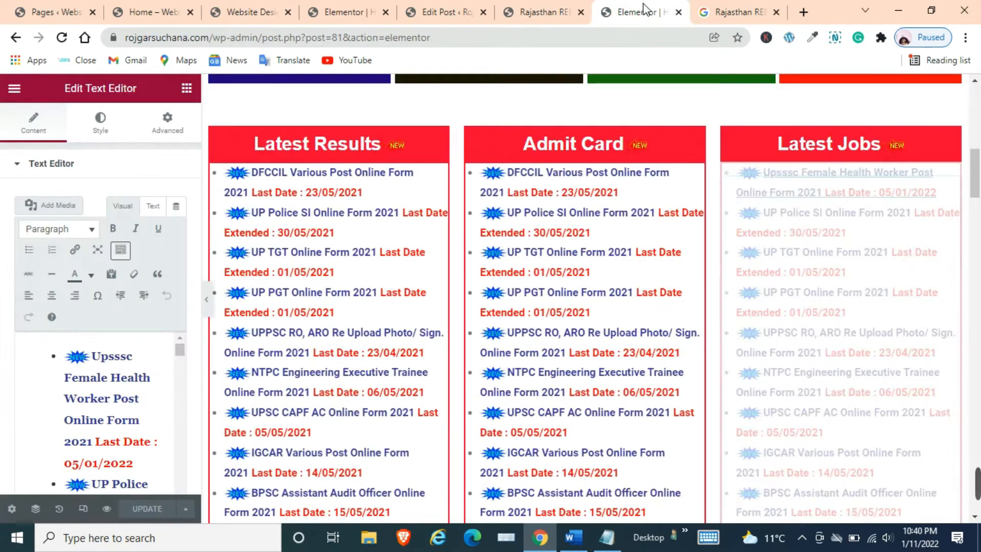
{"action": "left_click", "coordinate": [102, 362]}
{"action": "left_click_drag", "start_coordinate": [102, 362], "coordinate": [96, 452]}
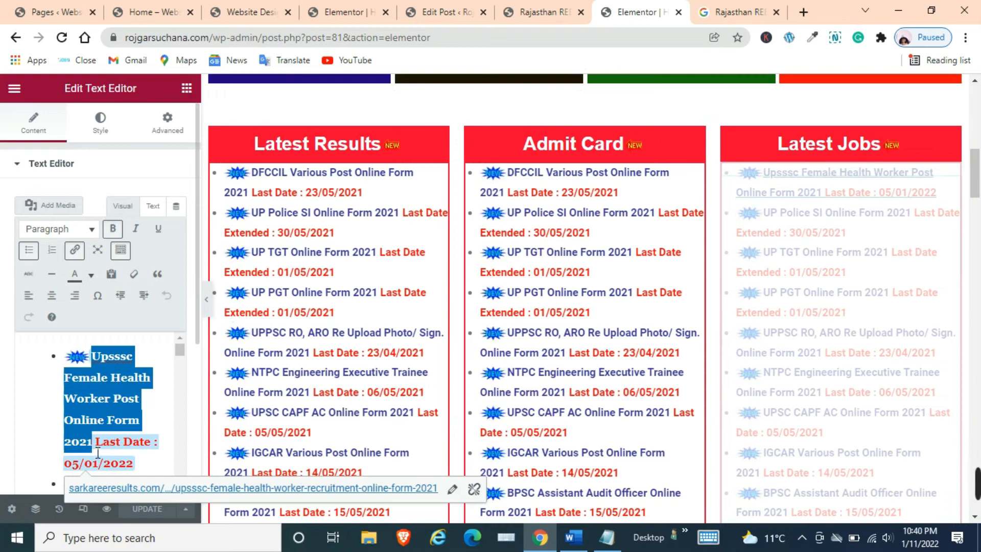
{"action": "right_click", "coordinate": [125, 378]}
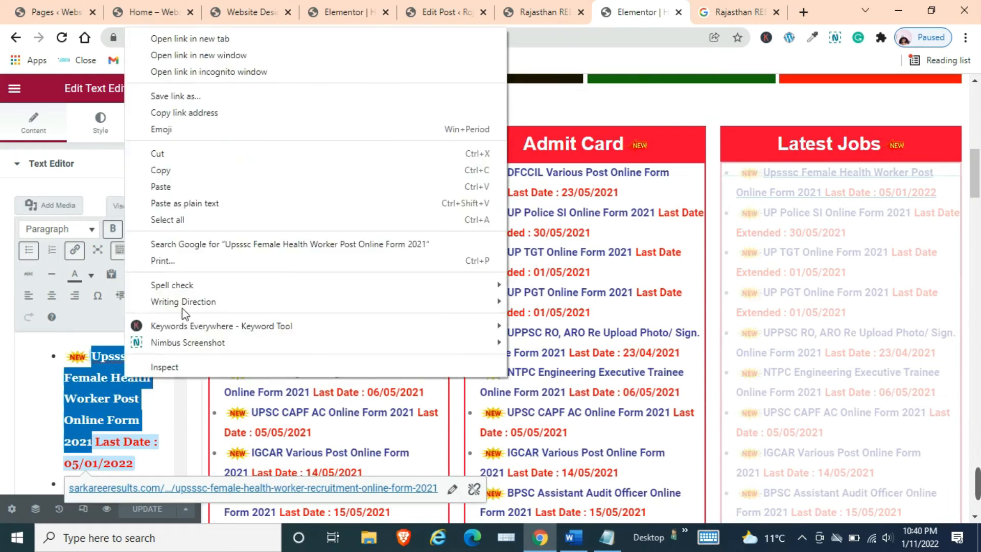
{"action": "left_click", "coordinate": [204, 204]}
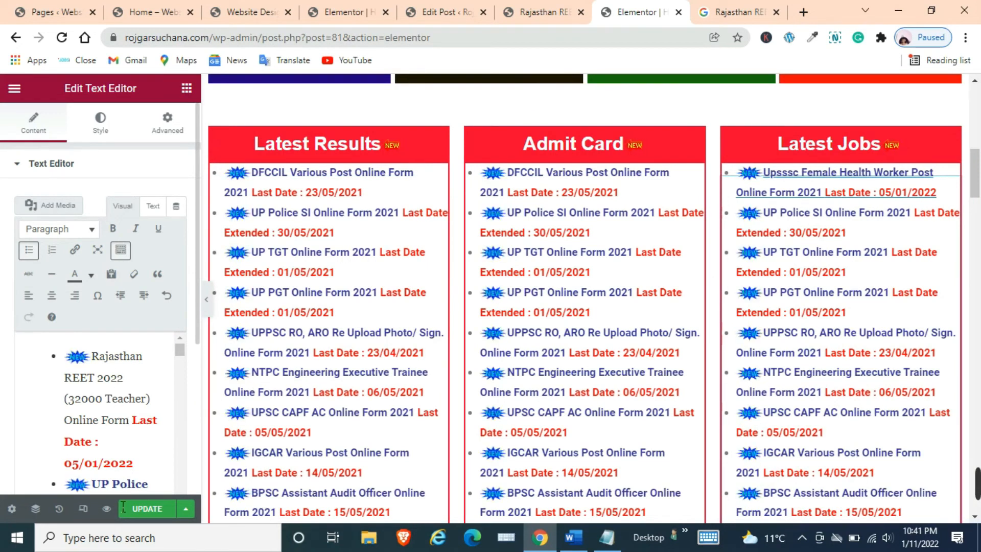
Step: Roll the page back to the previous button link edit in the history and reapply the Text Editor edit
{"action": "left_click", "coordinate": [59, 509]}
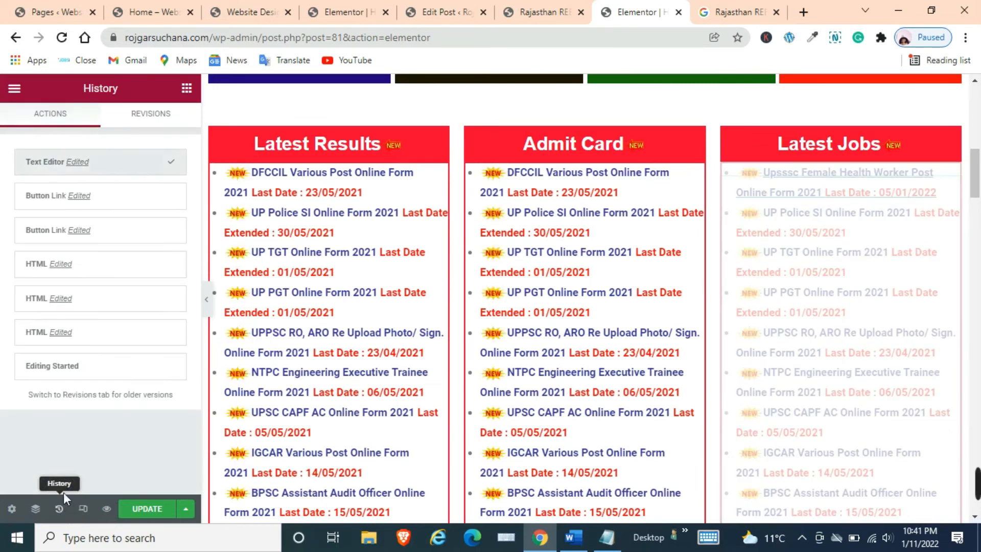
{"action": "left_click", "coordinate": [117, 203]}
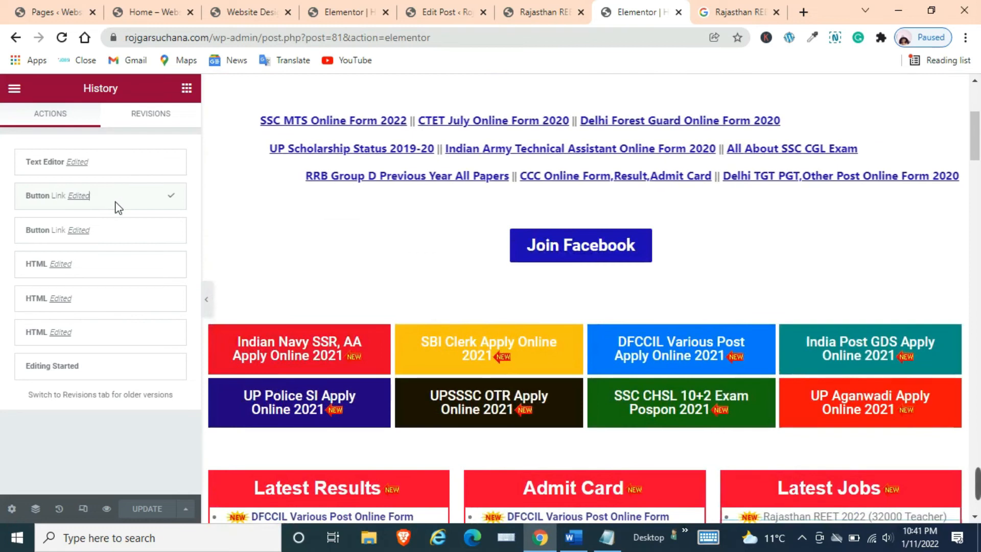
{"action": "left_click", "coordinate": [115, 164]}
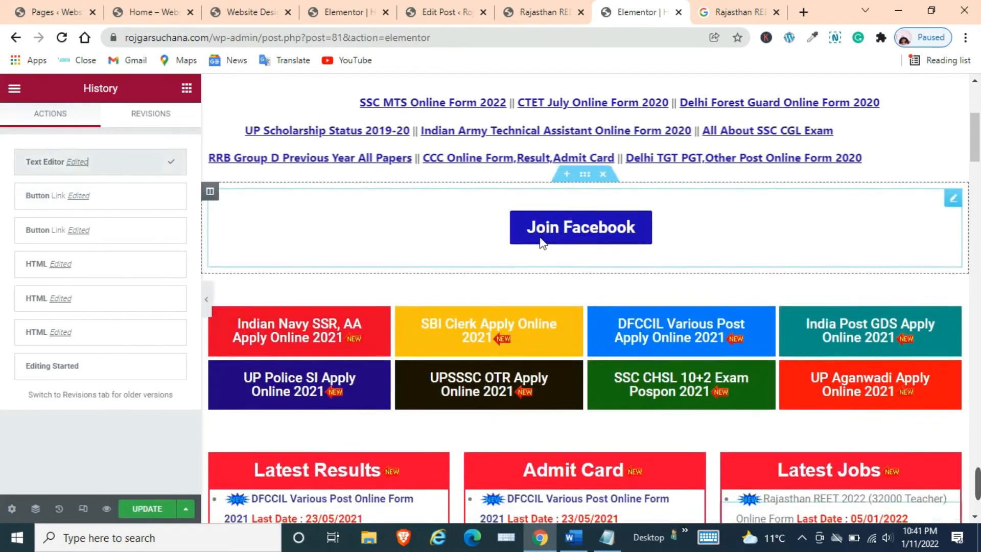
{"action": "scroll", "coordinate": [543, 243], "scroll_direction": "down", "scroll_amount": 5}
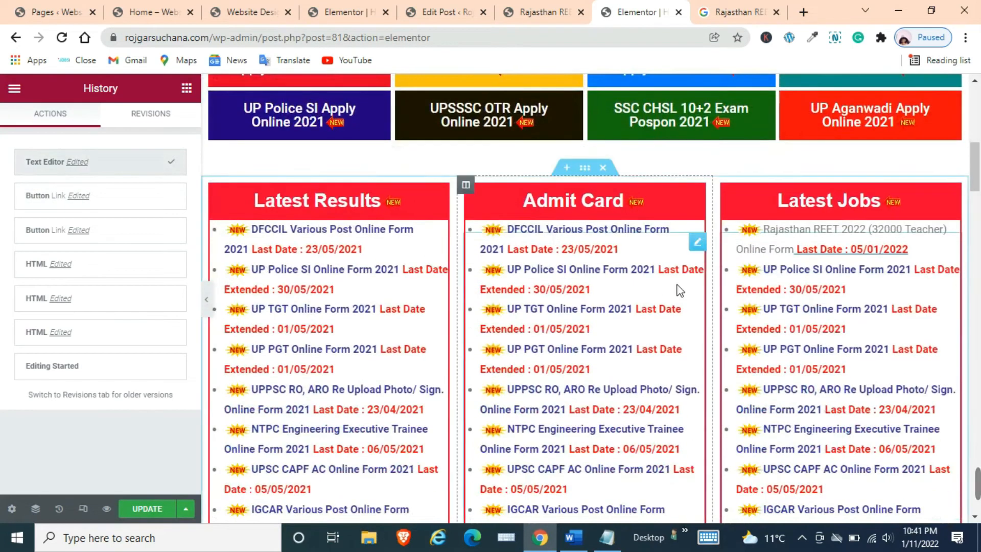
{"action": "left_click", "coordinate": [796, 297]}
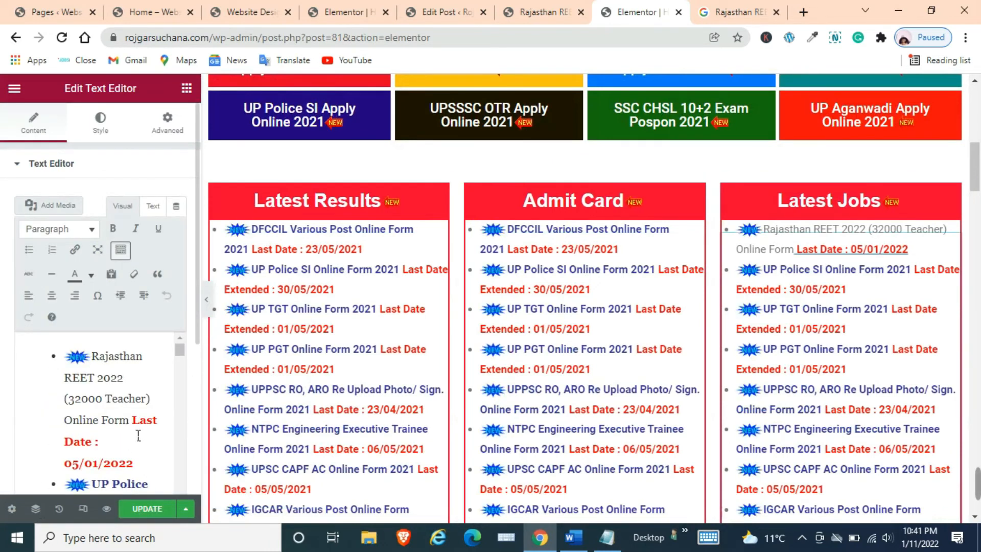
{"action": "left_click", "coordinate": [59, 508]}
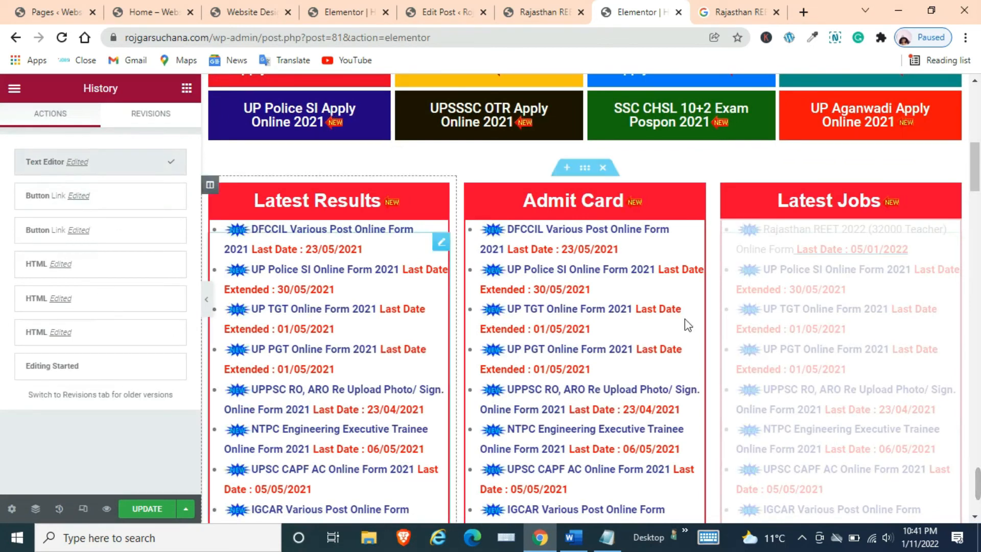
Step: Start a link on the Rajasthan REET 2022 text in the Latest Jobs list and copy the published post's web address
{"action": "left_click", "coordinate": [800, 292]}
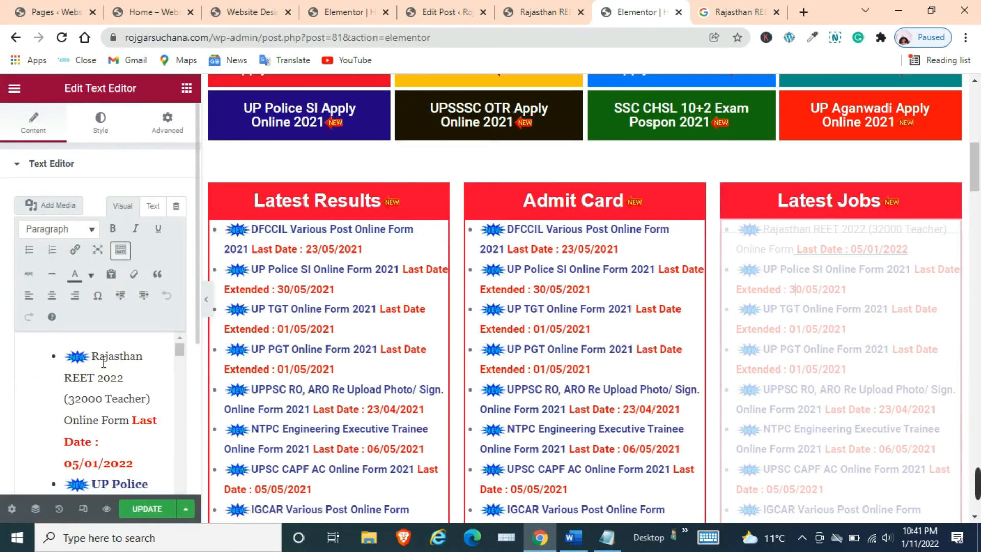
{"action": "left_click_drag", "start_coordinate": [97, 358], "coordinate": [109, 359]}
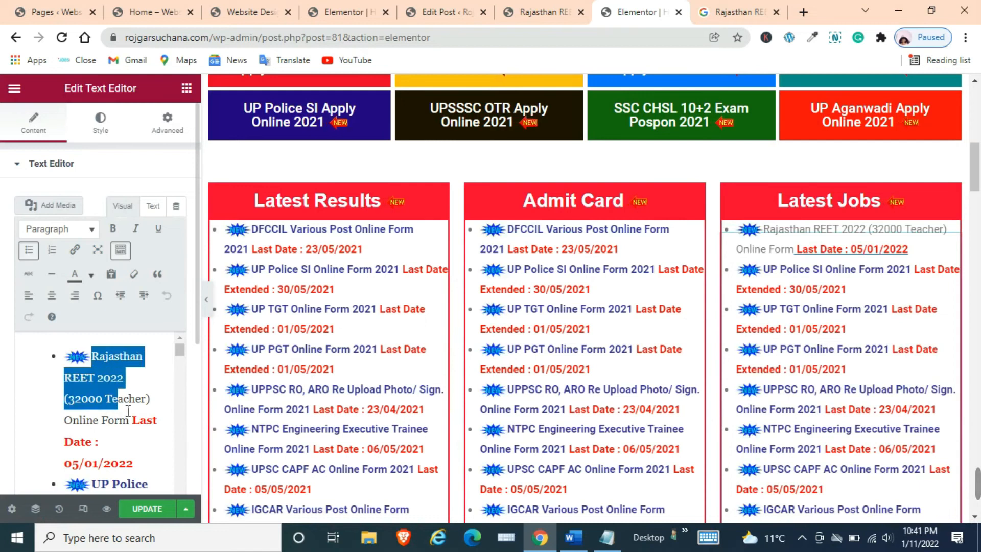
{"action": "left_click_drag", "start_coordinate": [128, 411], "coordinate": [134, 428]}
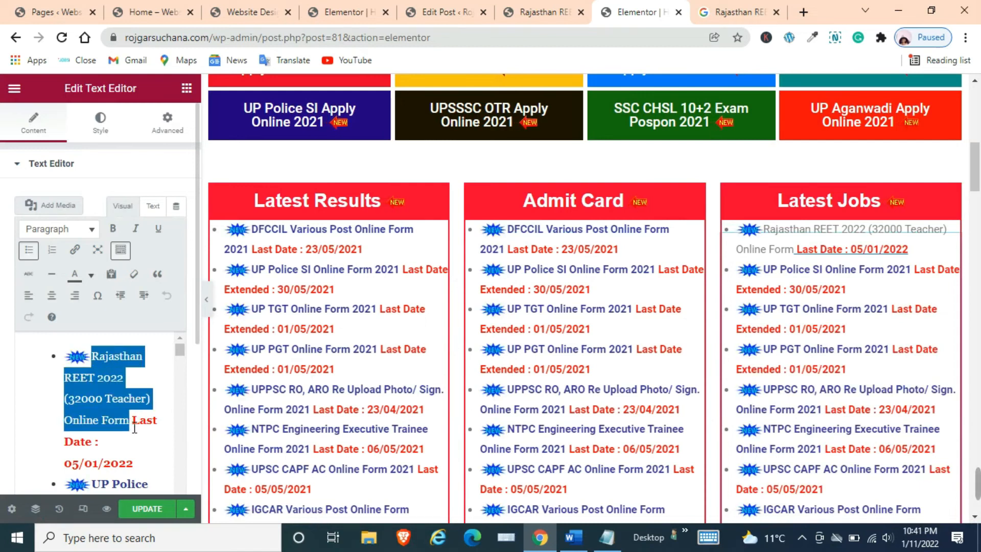
{"action": "left_click", "coordinate": [75, 249]}
{"action": "left_click", "coordinate": [543, 12]}
{"action": "left_click", "coordinate": [353, 37]}
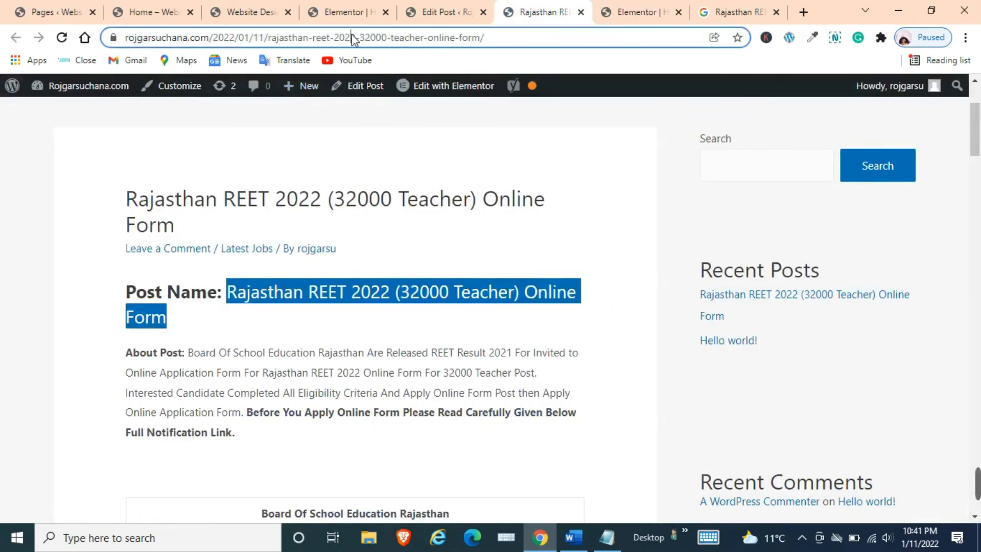
{"action": "right_click", "coordinate": [352, 37]}
{"action": "left_click", "coordinate": [397, 113]}
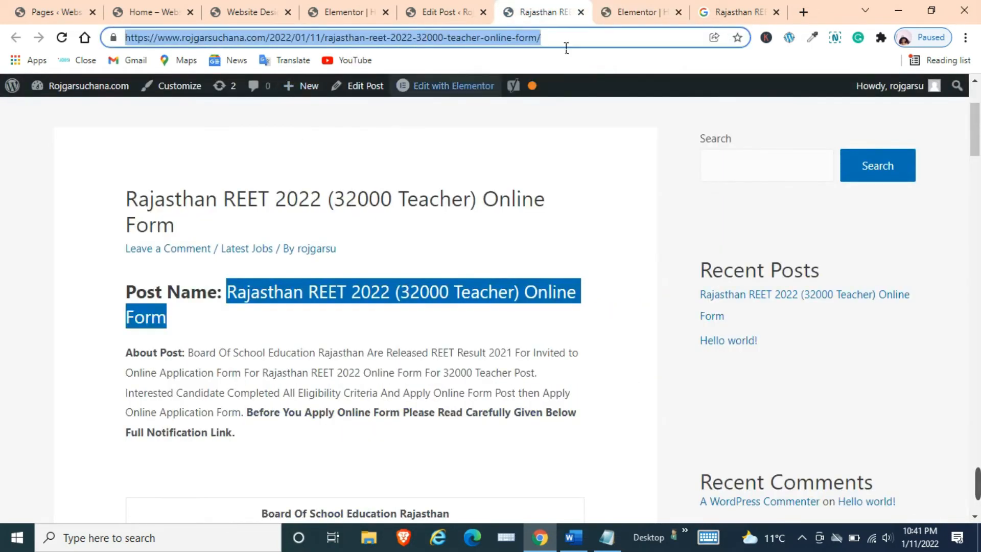
Step: Link the selected Rajasthan REET 2022 text to the copied post address and set it to open in a new tab
{"action": "left_click", "coordinate": [613, 9]}
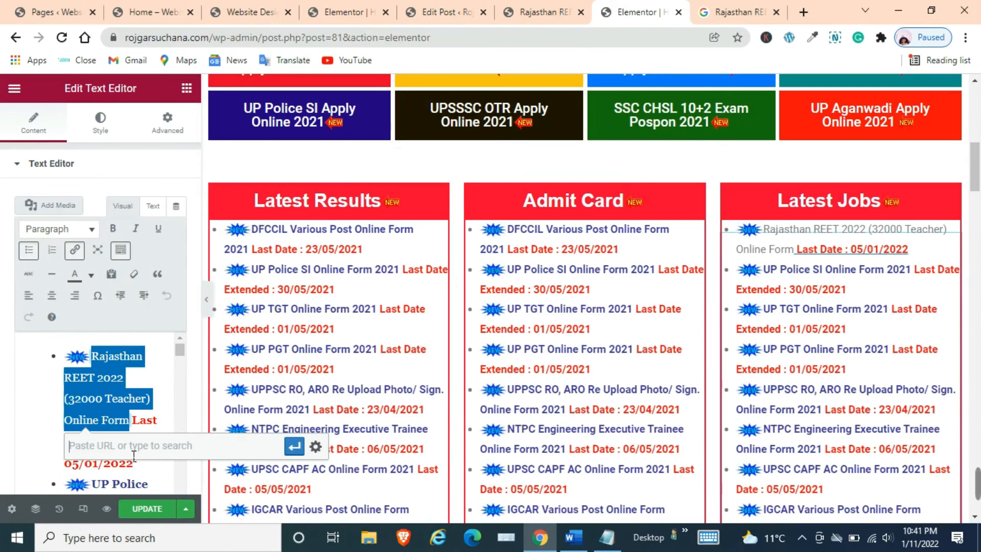
{"action": "right_click", "coordinate": [132, 448]}
{"action": "left_click", "coordinate": [164, 310]}
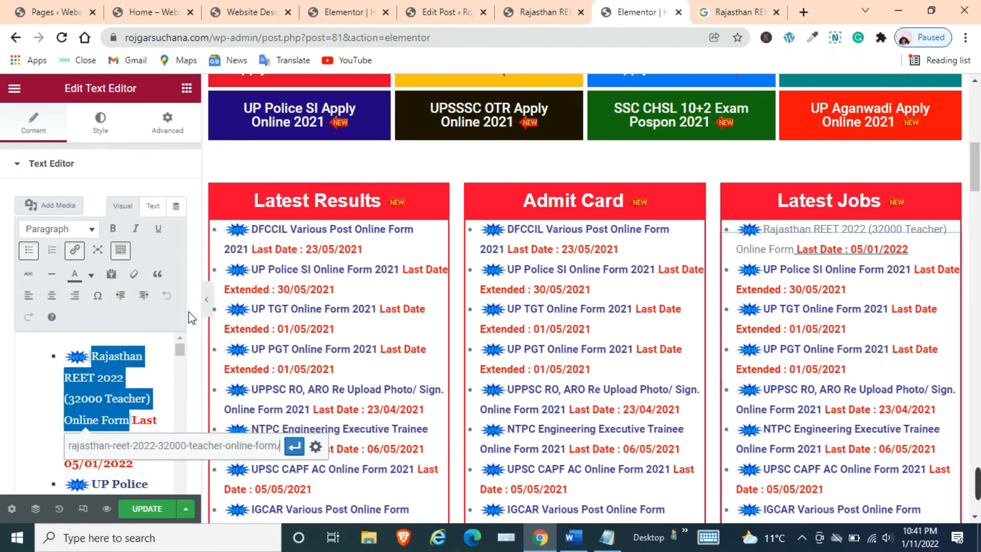
{"action": "left_click", "coordinate": [315, 448]}
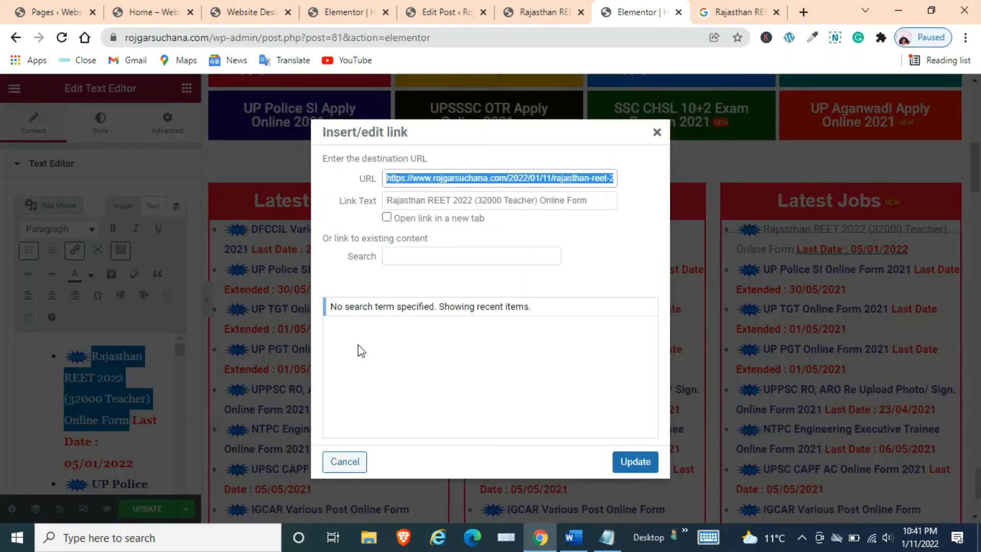
{"action": "left_click", "coordinate": [387, 221]}
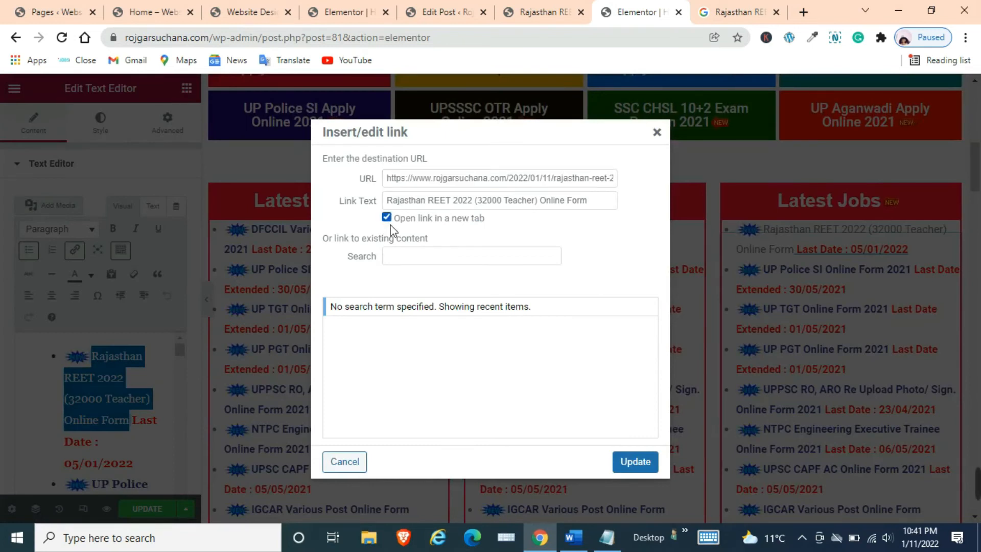
{"action": "left_click", "coordinate": [635, 462]}
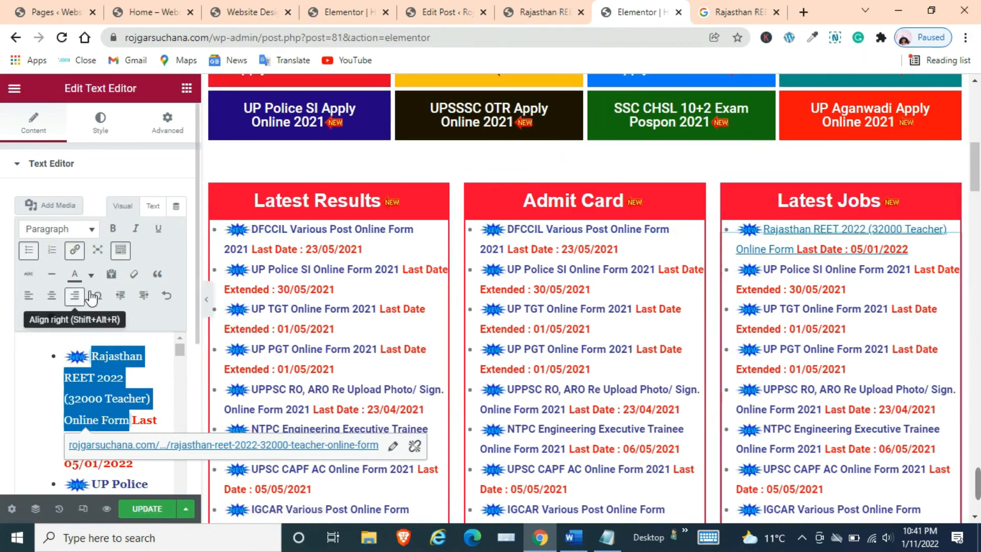
Step: Colour the linked Rajasthan REET 2022 text navy blue and make it bold
{"action": "left_click", "coordinate": [91, 275]}
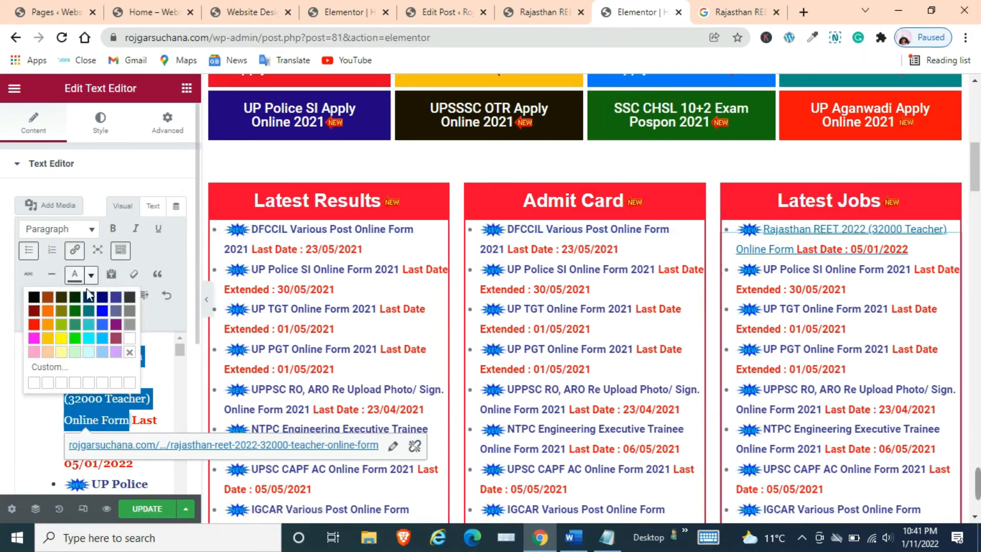
{"action": "left_click", "coordinate": [109, 301]}
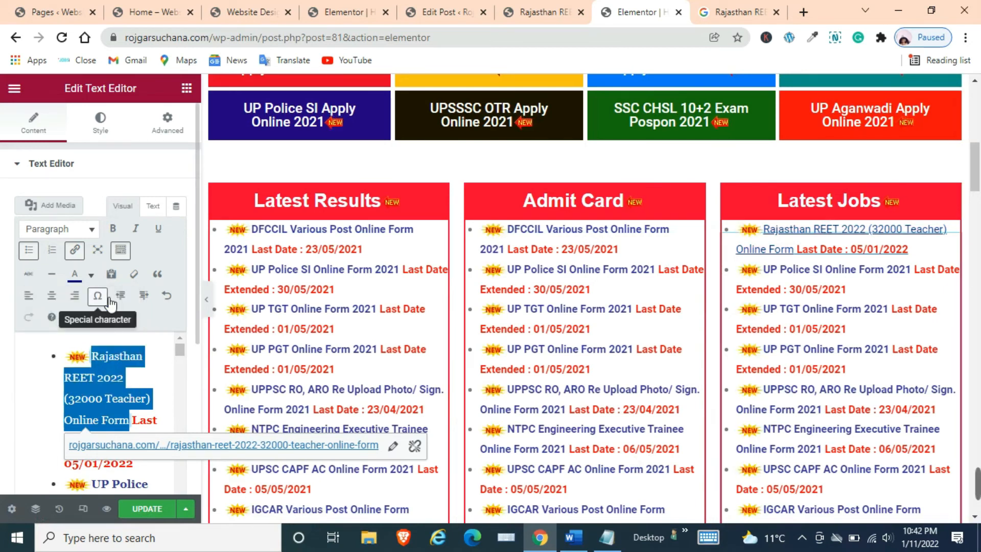
{"action": "left_click", "coordinate": [114, 229]}
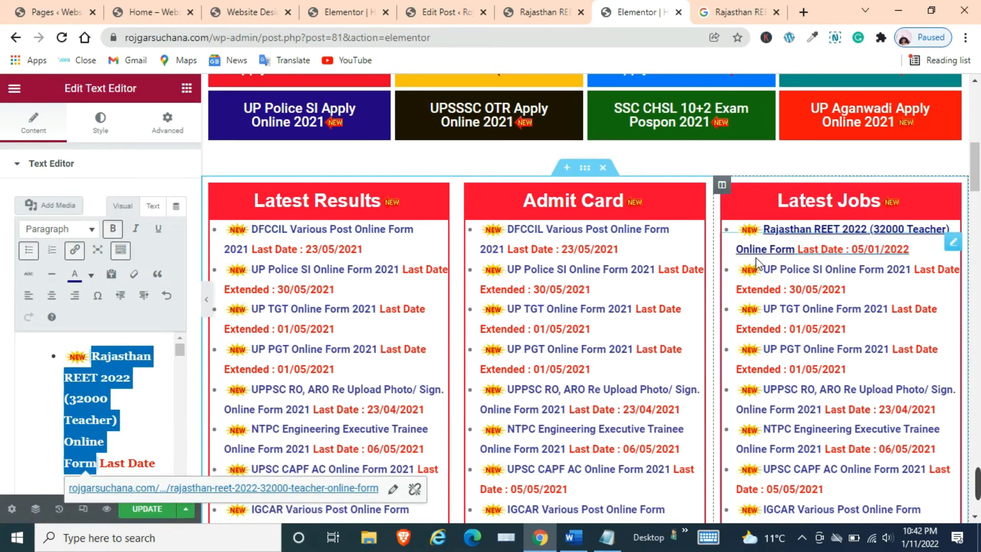
Step: Look over the lower homepage lists and open the Syllabus list's text for editing
{"action": "scroll", "coordinate": [365, 305], "scroll_direction": "down", "scroll_amount": 15}
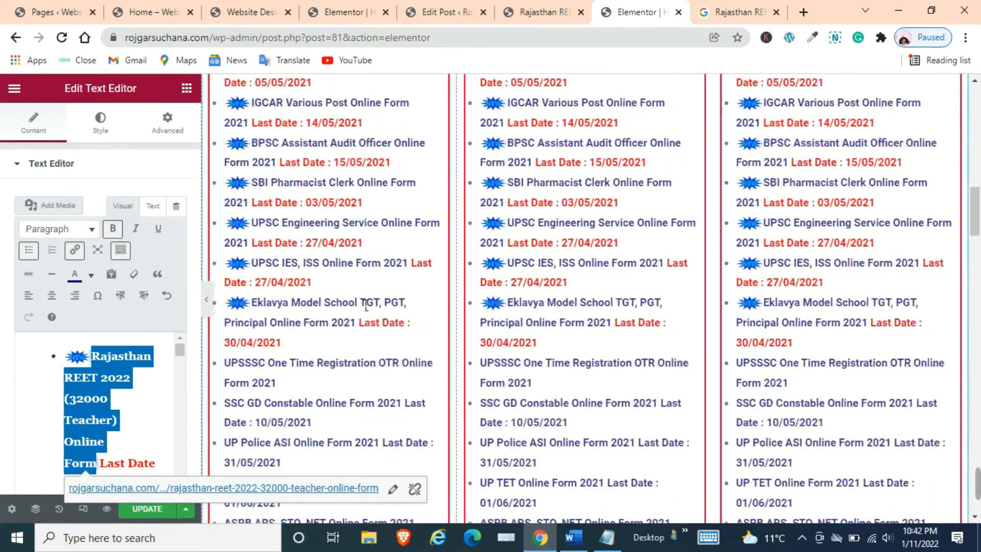
{"action": "scroll", "coordinate": [366, 305], "scroll_direction": "down", "scroll_amount": 4}
{"action": "left_click", "coordinate": [582, 321]}
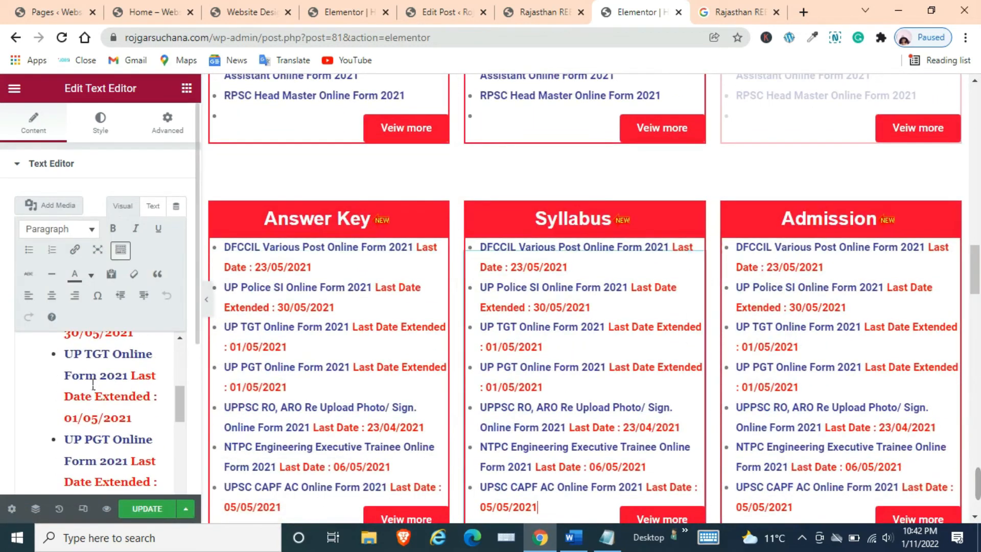
{"action": "scroll", "coordinate": [800, 209], "scroll_direction": "up", "scroll_amount": 15}
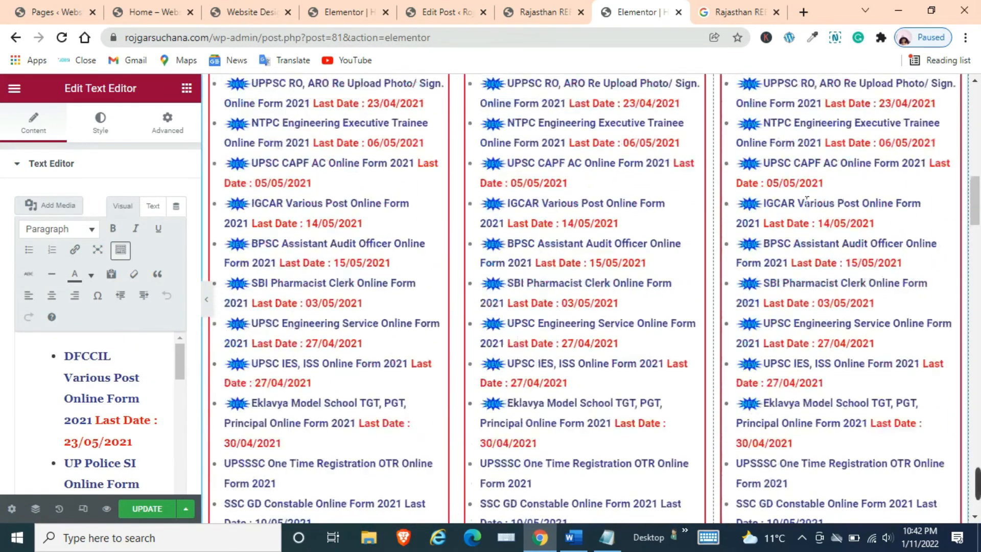
Step: Set the last date of the Rajasthan REET 2022 entry in the Latest Jobs list to 06/01/2022
{"action": "left_click", "coordinate": [800, 197]}
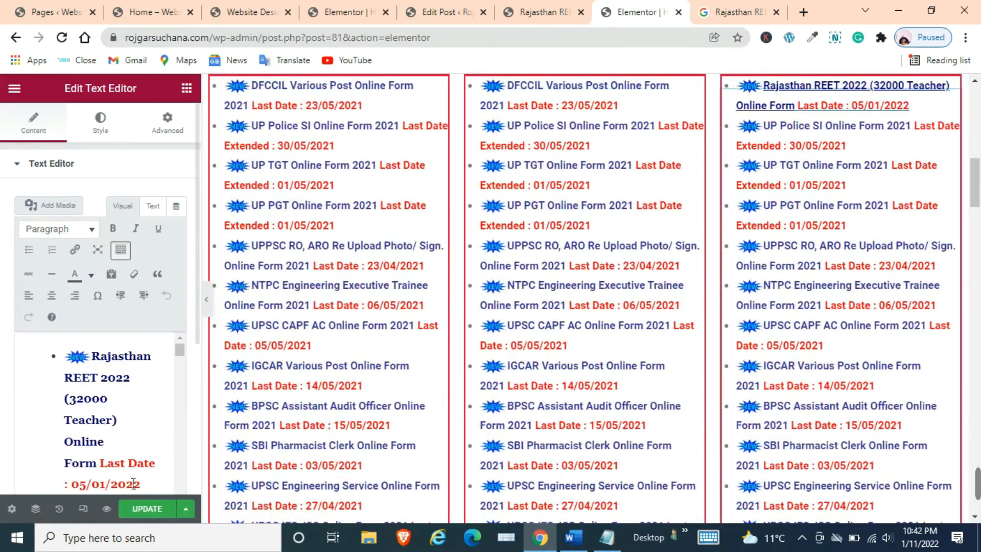
{"action": "scroll", "coordinate": [149, 456], "scroll_direction": "down", "scroll_amount": 2}
{"action": "scroll", "coordinate": [148, 424], "scroll_direction": "up", "scroll_amount": 1}
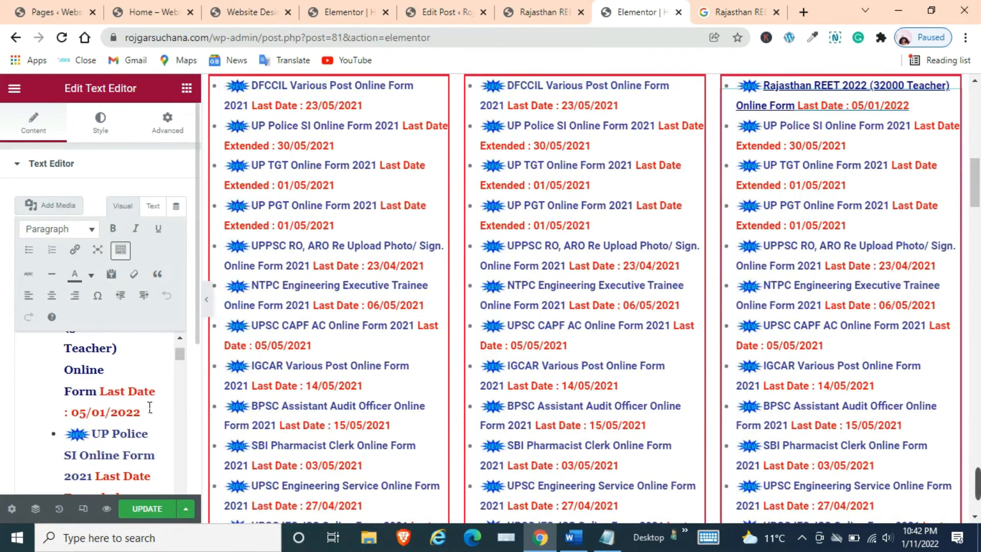
{"action": "scroll", "coordinate": [150, 407], "scroll_direction": "up", "scroll_amount": 1}
{"action": "scroll", "coordinate": [141, 450], "scroll_direction": "down", "scroll_amount": 1}
{"action": "left_click", "coordinate": [166, 423]}
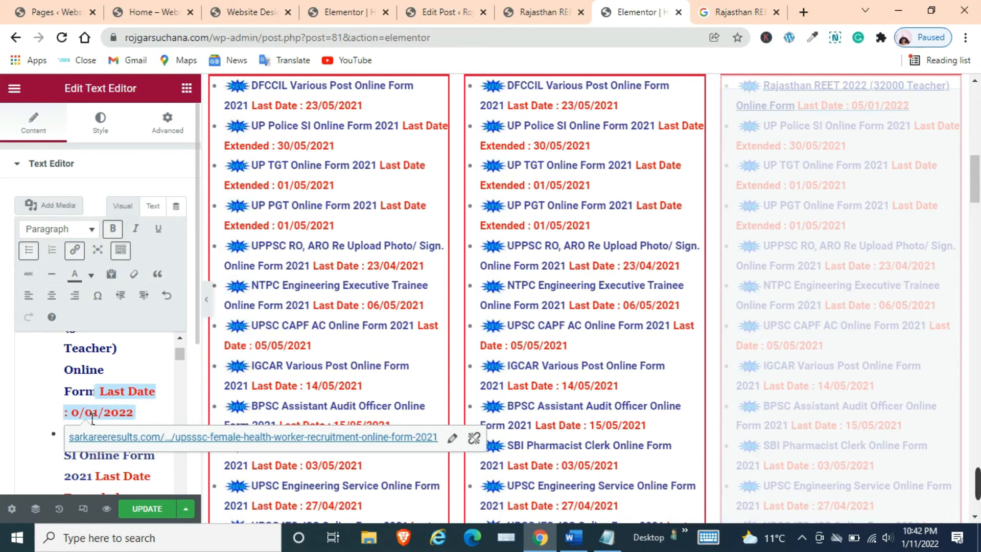
{"action": "left_click", "coordinate": [147, 346]}
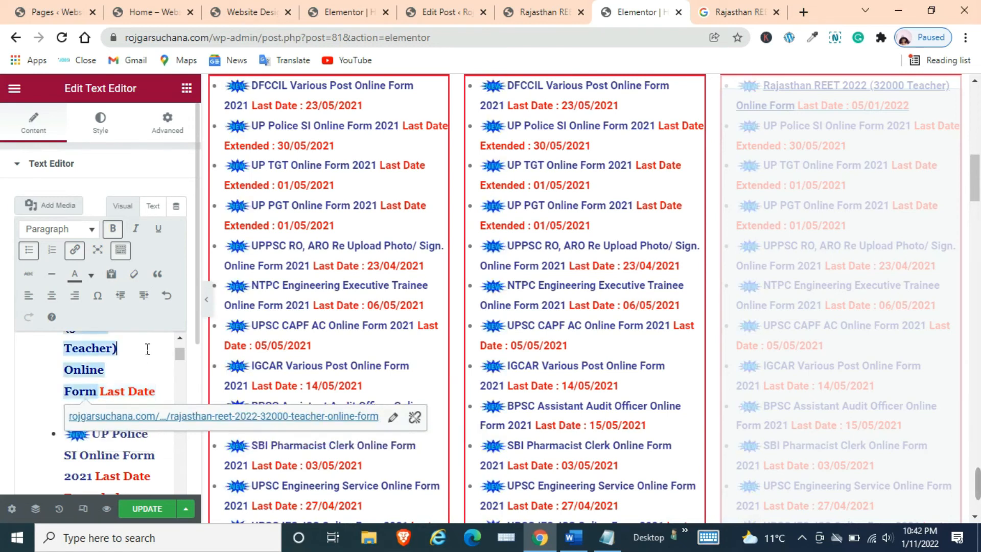
Step: Look over the homepage sections below Latest Jobs and open the Exams for Government Jobs heading button and paragraph for editing
{"action": "scroll", "coordinate": [141, 384], "scroll_direction": "up", "scroll_amount": 1}
{"action": "scroll", "coordinate": [510, 347], "scroll_direction": "up", "scroll_amount": 3}
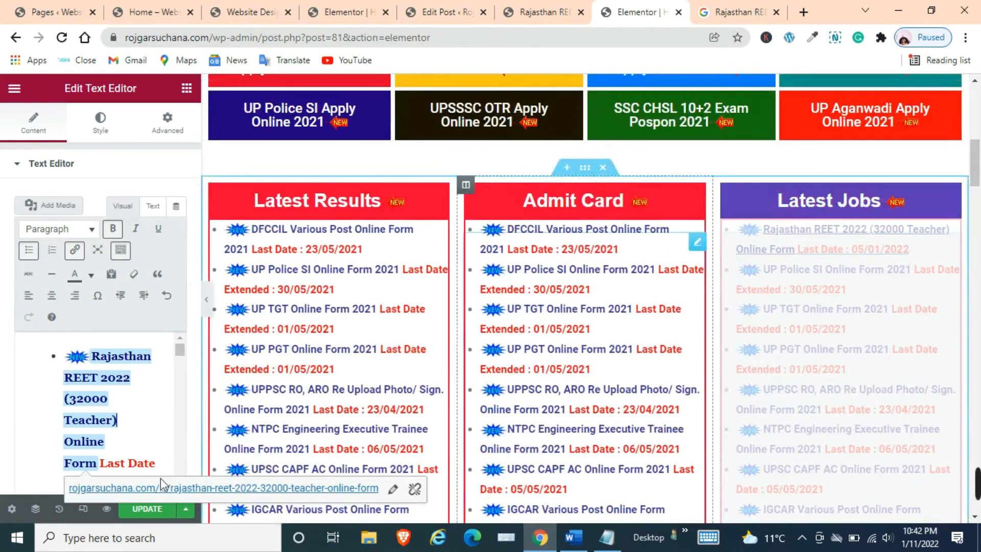
{"action": "scroll", "coordinate": [506, 356], "scroll_direction": "down", "scroll_amount": 2}
{"action": "scroll", "coordinate": [495, 337], "scroll_direction": "down", "scroll_amount": 7}
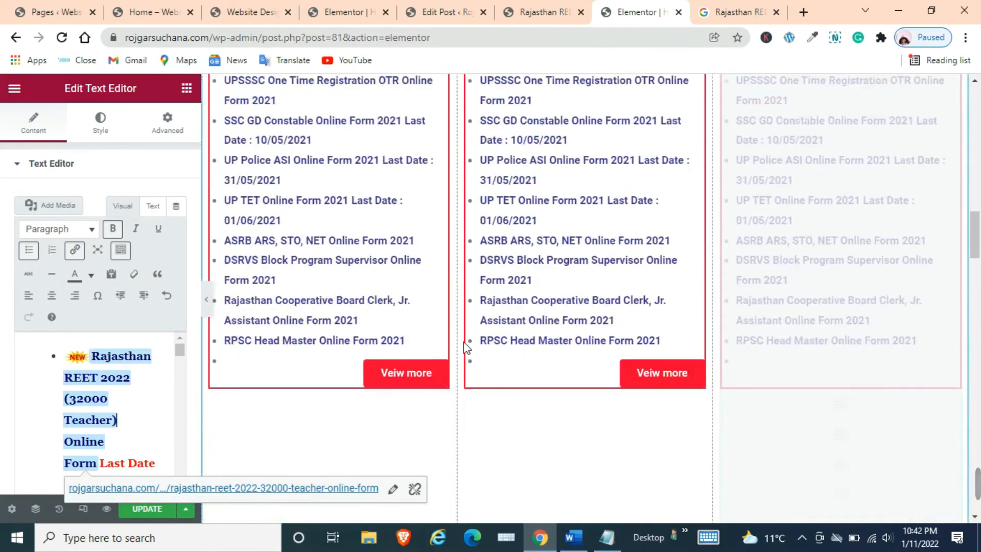
{"action": "scroll", "coordinate": [777, 263], "scroll_direction": "down", "scroll_amount": 10}
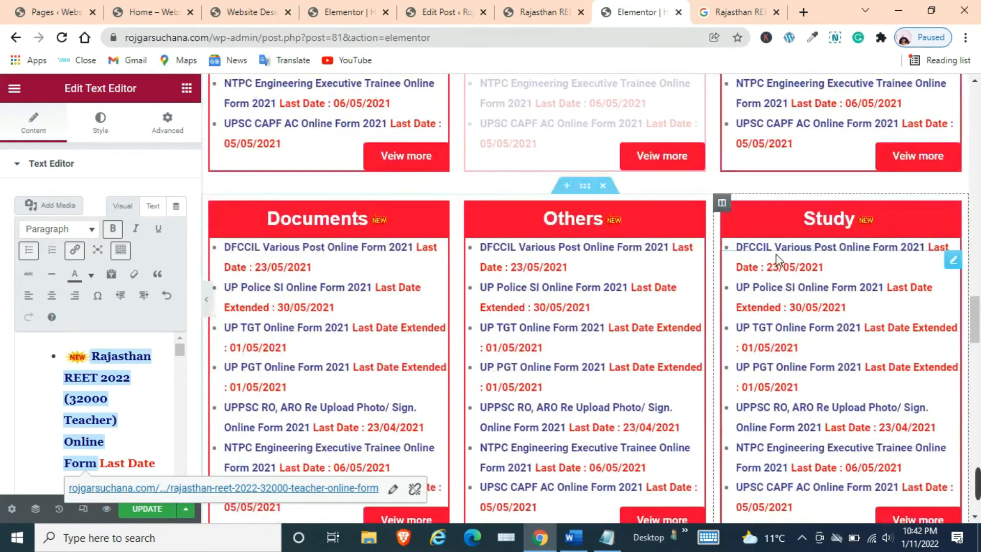
{"action": "scroll", "coordinate": [783, 256], "scroll_direction": "down", "scroll_amount": 8}
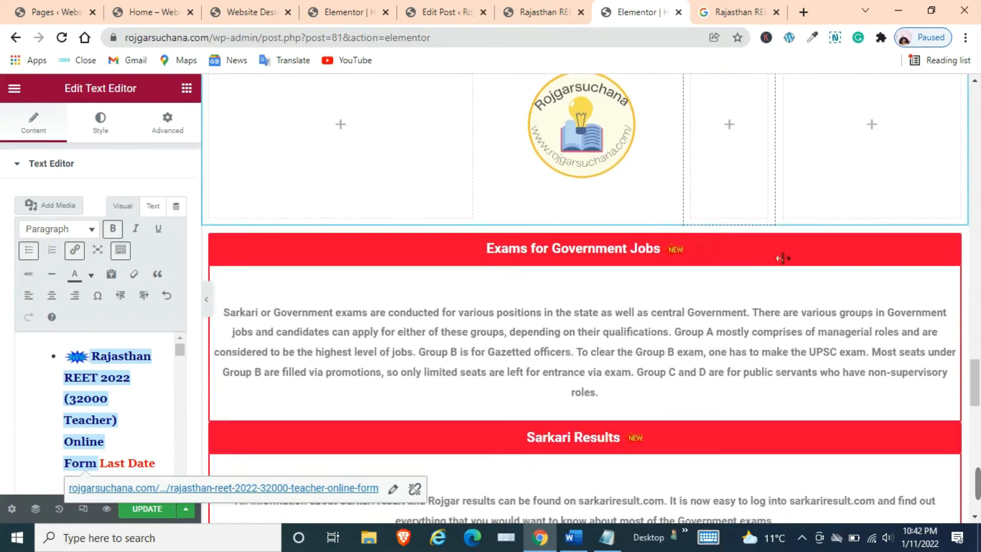
{"action": "scroll", "coordinate": [562, 150], "scroll_direction": "up", "scroll_amount": 3}
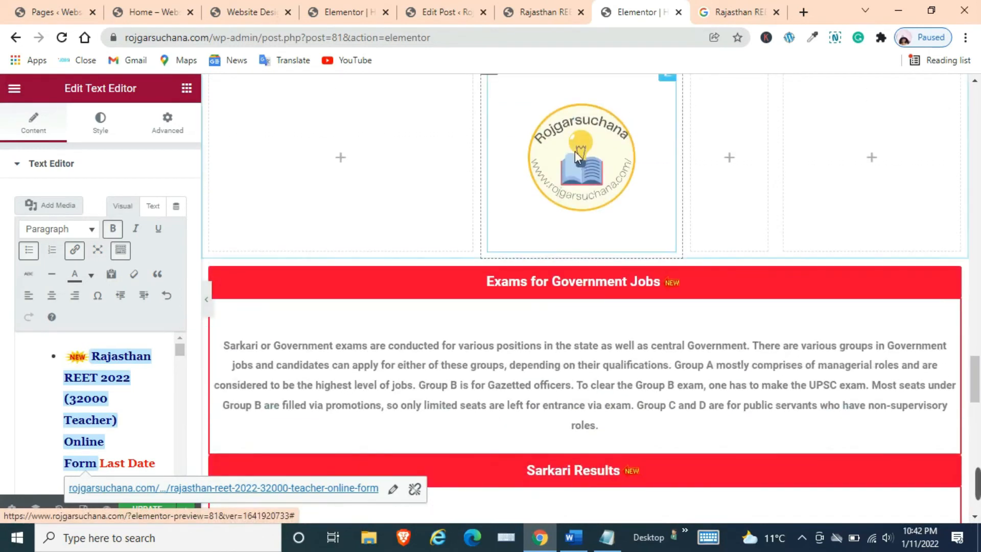
{"action": "left_click", "coordinate": [586, 297]}
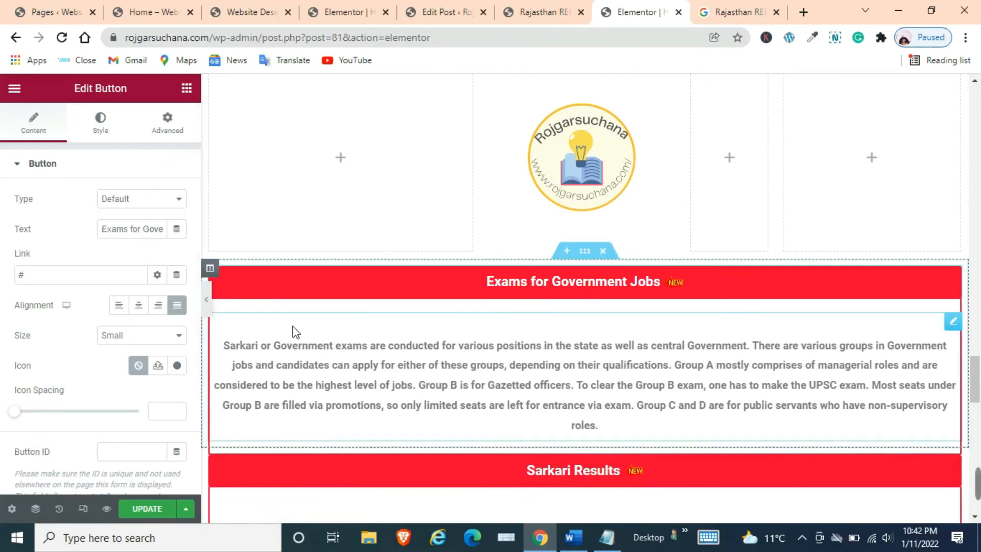
{"action": "scroll", "coordinate": [346, 303], "scroll_direction": "down", "scroll_amount": 2}
{"action": "left_click", "coordinate": [346, 303]}
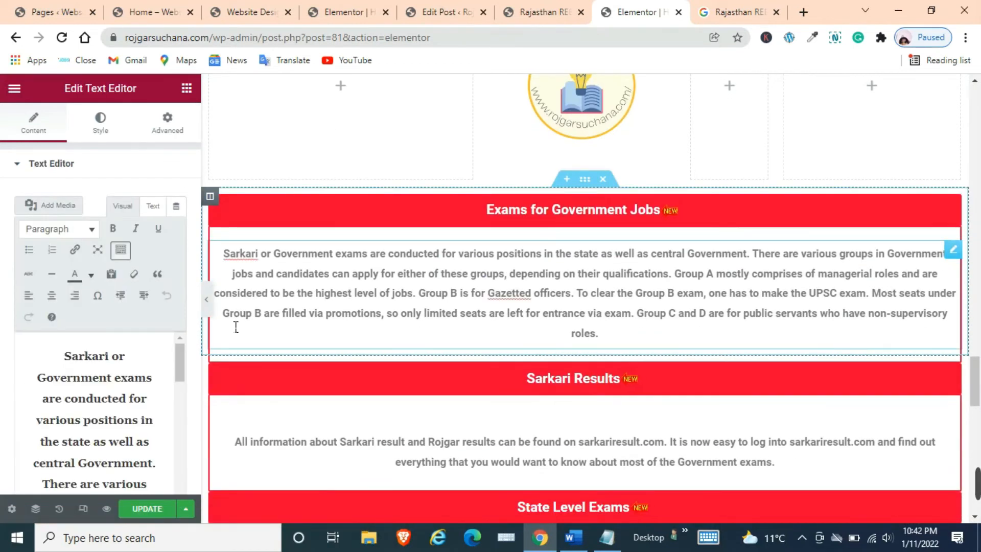
Step: Review the remaining text sections through Online Application Process and save the homepage changes with Update
{"action": "scroll", "coordinate": [106, 369], "scroll_direction": "down", "scroll_amount": 3}
{"action": "scroll", "coordinate": [479, 267], "scroll_direction": "down", "scroll_amount": 8}
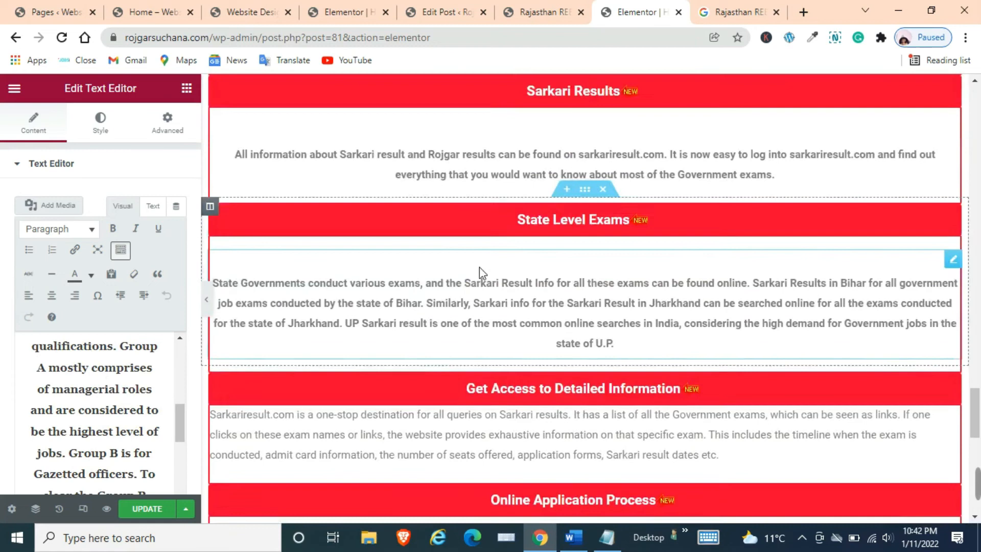
{"action": "scroll", "coordinate": [481, 262], "scroll_direction": "down", "scroll_amount": 8}
{"action": "scroll", "coordinate": [485, 258], "scroll_direction": "up", "scroll_amount": 2}
{"action": "scroll", "coordinate": [486, 261], "scroll_direction": "up", "scroll_amount": 6}
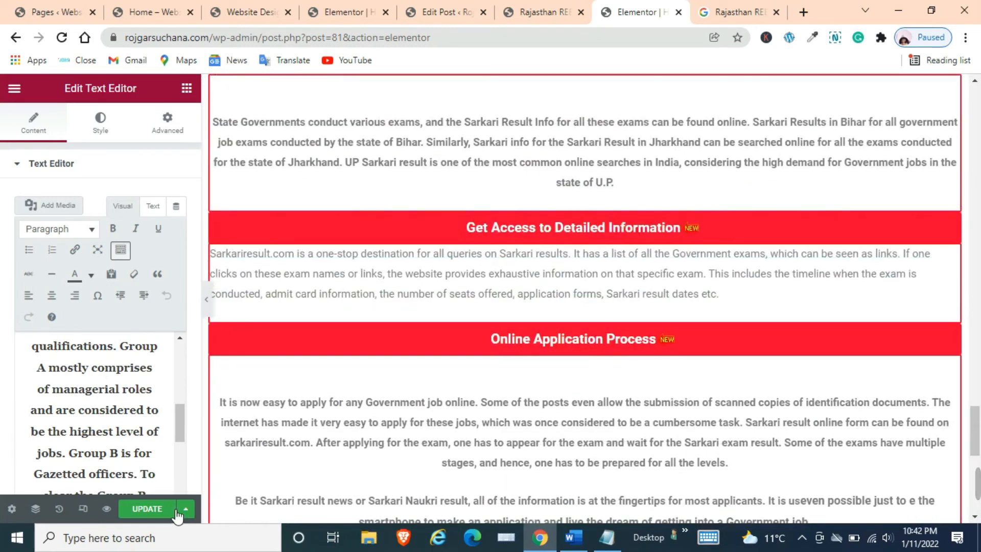
{"action": "left_click", "coordinate": [152, 508]}
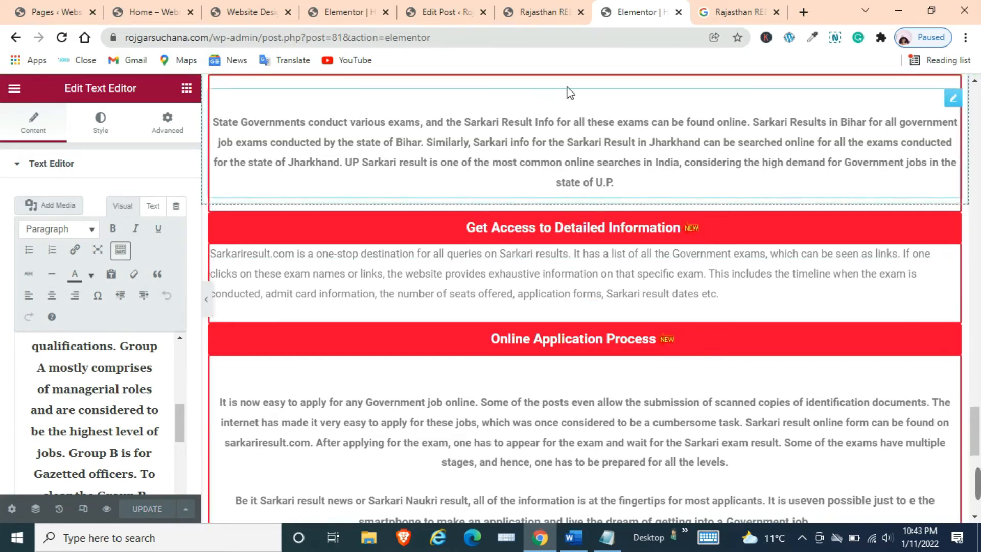
Step: Switch to the live Rojgar Suchana homepage and examine its scrolling links, coloured buttons and Latest Jobs list
{"action": "left_click", "coordinate": [423, 7]}
{"action": "left_click", "coordinate": [324, 10]}
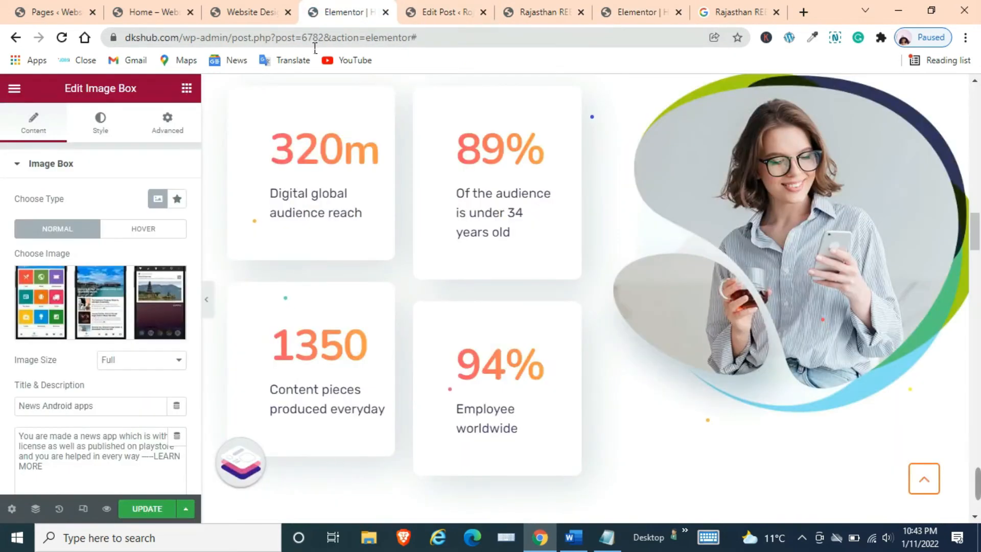
{"action": "left_click", "coordinate": [449, 5]}
{"action": "left_click", "coordinate": [519, 3]}
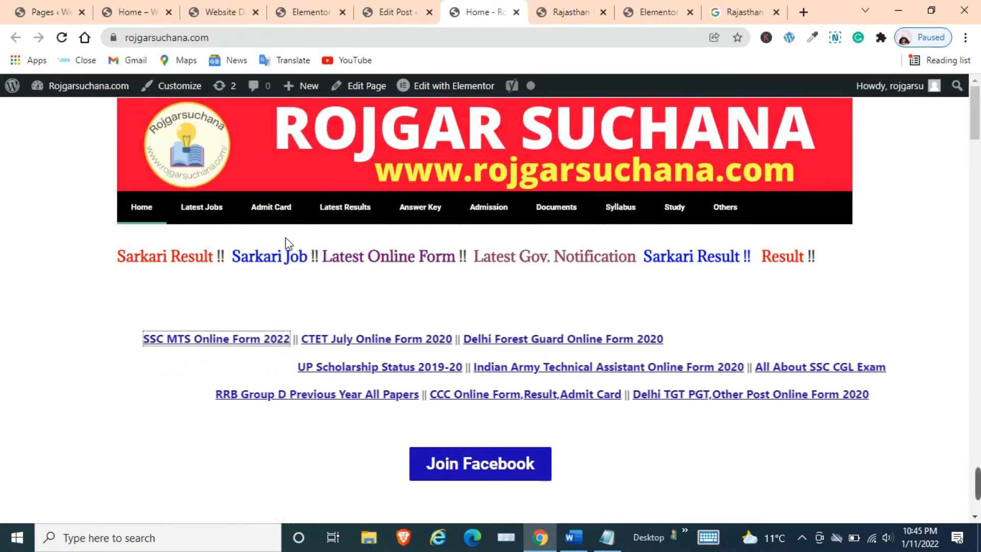
{"action": "left_click", "coordinate": [401, 11]}
{"action": "left_click", "coordinate": [453, 13]}
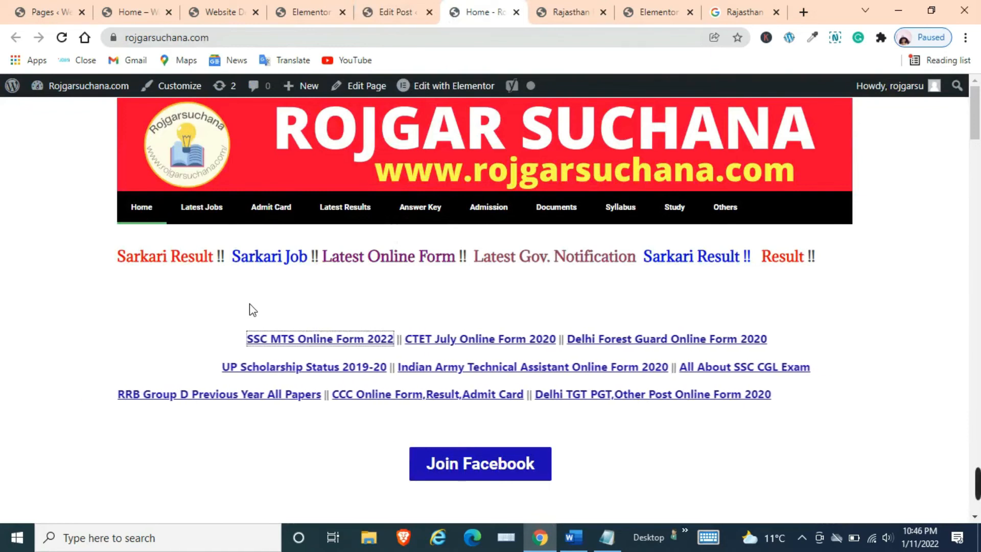
{"action": "scroll", "coordinate": [154, 353], "scroll_direction": "down", "scroll_amount": 3}
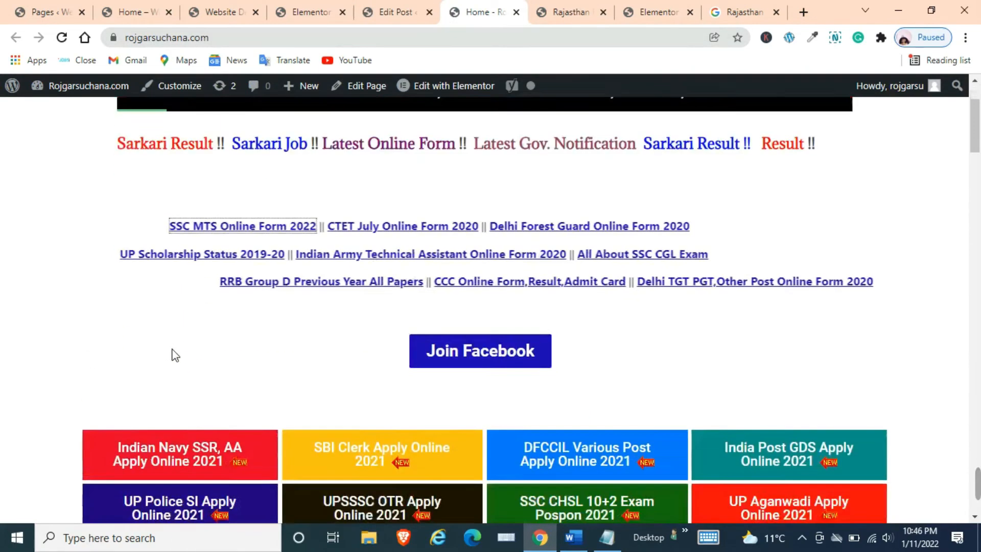
{"action": "scroll", "coordinate": [177, 355], "scroll_direction": "down", "scroll_amount": 1}
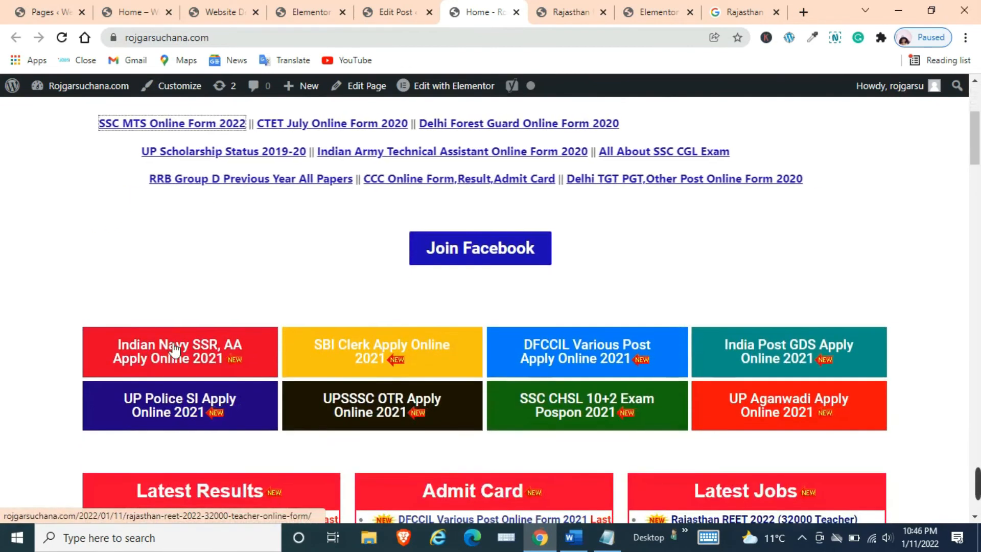
{"action": "scroll", "coordinate": [171, 355], "scroll_direction": "down", "scroll_amount": 3}
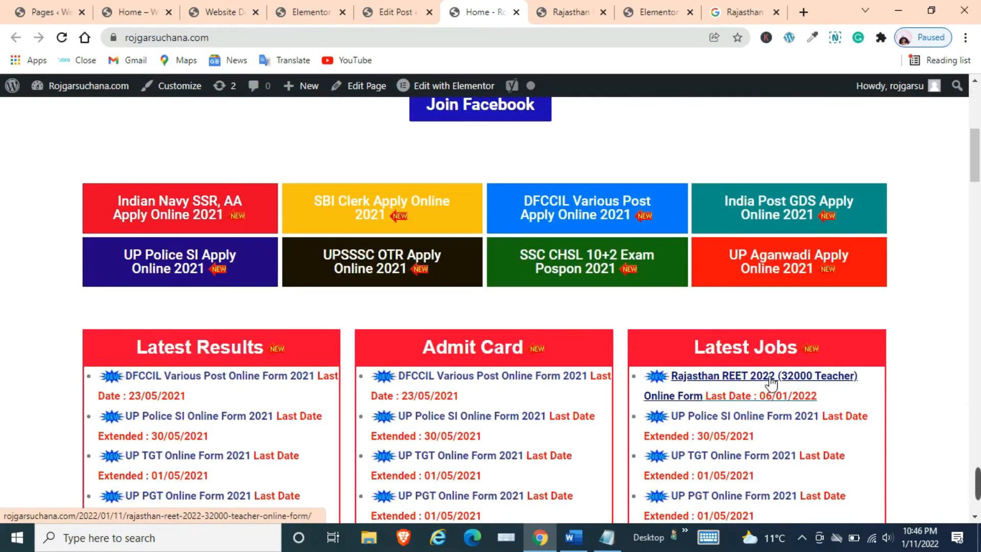
{"action": "scroll", "coordinate": [387, 368], "scroll_direction": "up", "scroll_amount": 3}
{"action": "scroll", "coordinate": [394, 365], "scroll_direction": "up", "scroll_amount": 2}
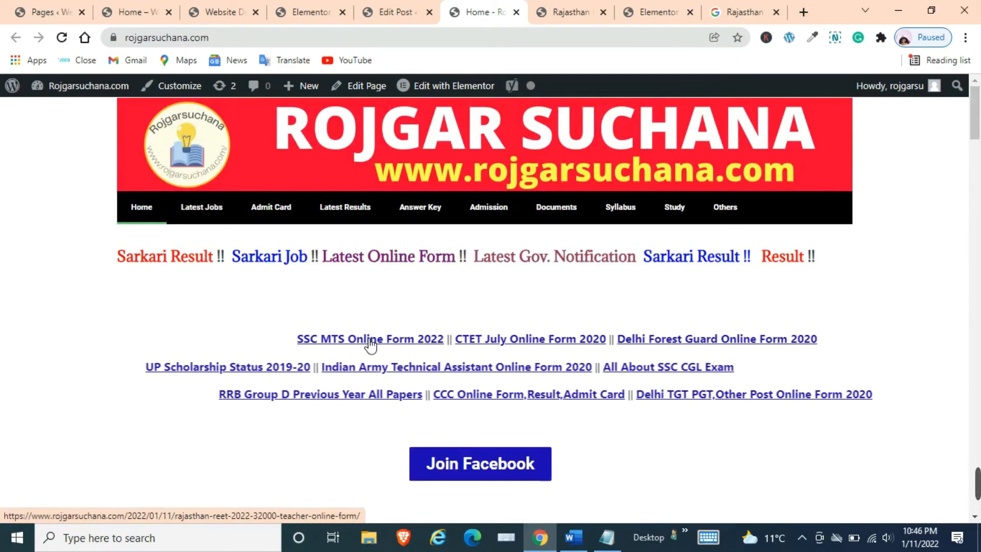
Step: Test the SSC MTS Online Form 2022 link on the live homepage, look through the opened post and close it
{"action": "left_click", "coordinate": [365, 339]}
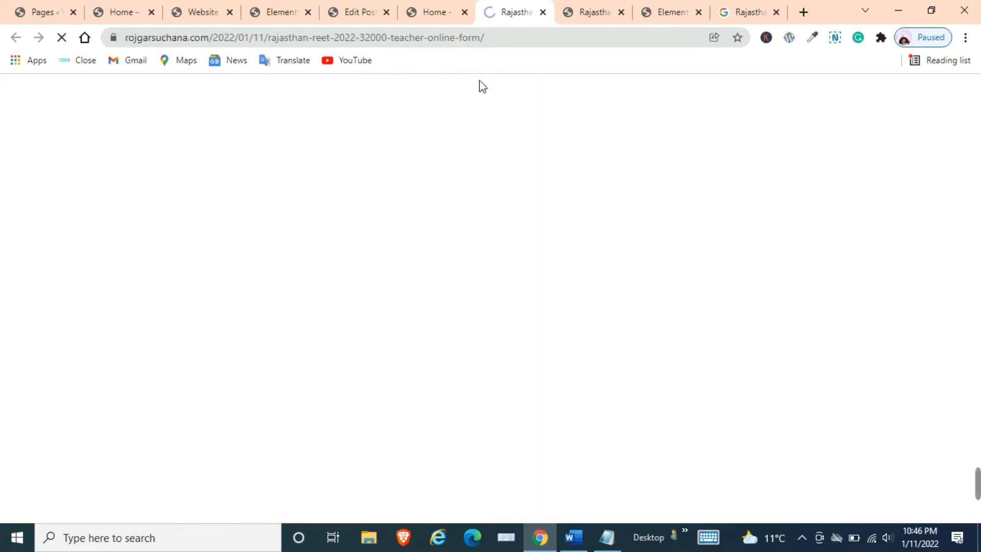
{"action": "scroll", "coordinate": [304, 255], "scroll_direction": "down", "scroll_amount": 5}
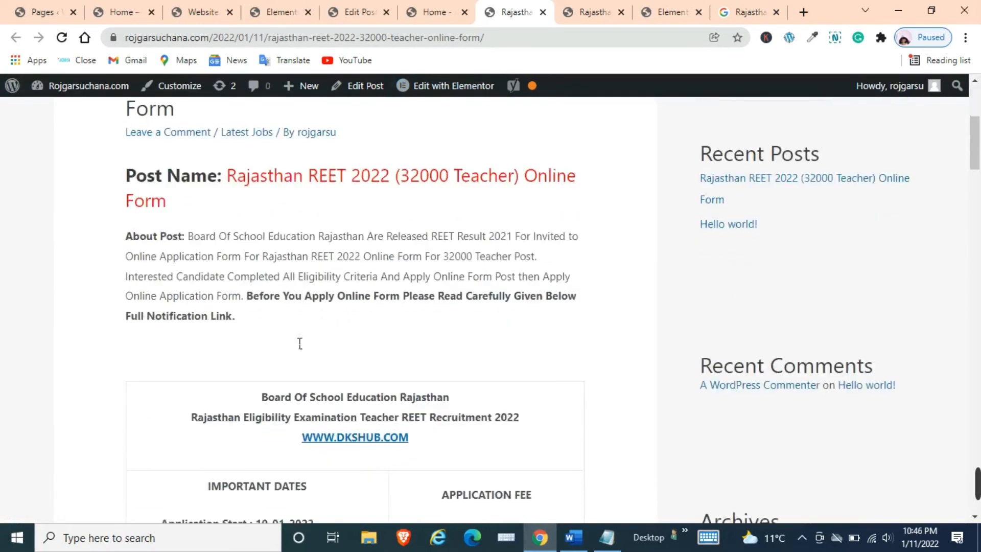
{"action": "scroll", "coordinate": [296, 340], "scroll_direction": "down", "scroll_amount": 5}
{"action": "scroll", "coordinate": [293, 337], "scroll_direction": "up", "scroll_amount": 10}
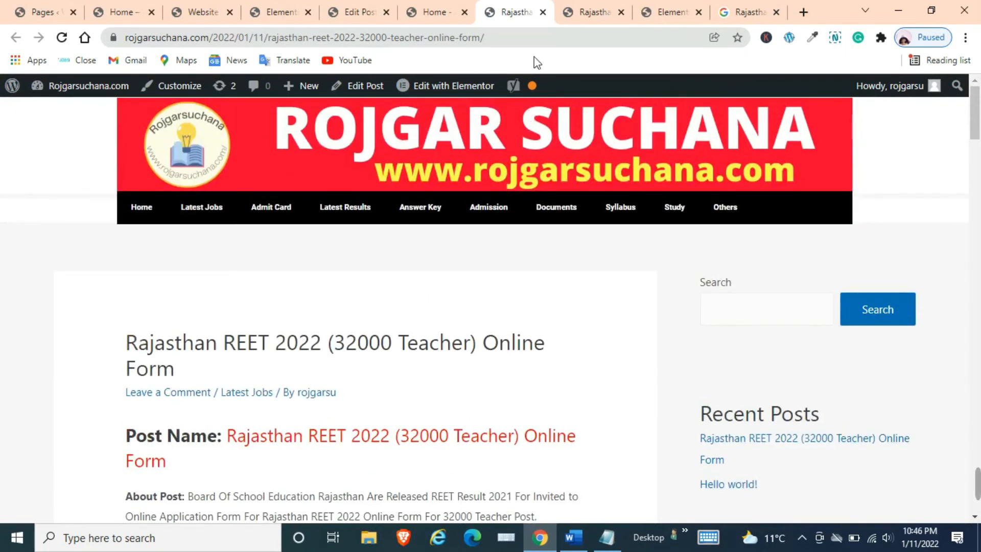
{"action": "left_click", "coordinate": [542, 15]}
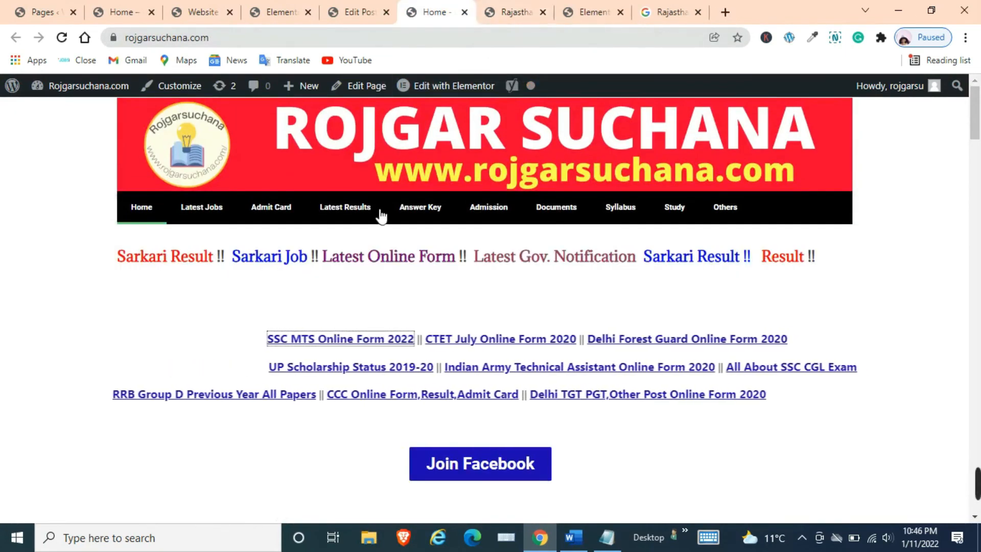
Step: Test the Indian Navy SSR, AA Apply Online 2021 button on the live homepage, look through the opened post and close it
{"action": "scroll", "coordinate": [418, 170], "scroll_direction": "down", "scroll_amount": 8}
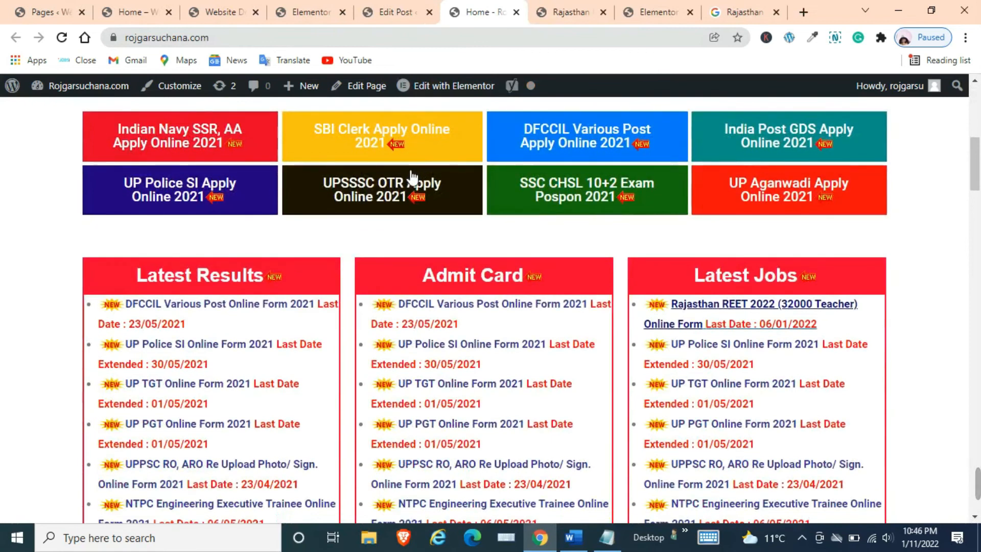
{"action": "scroll", "coordinate": [202, 213], "scroll_direction": "up", "scroll_amount": 1}
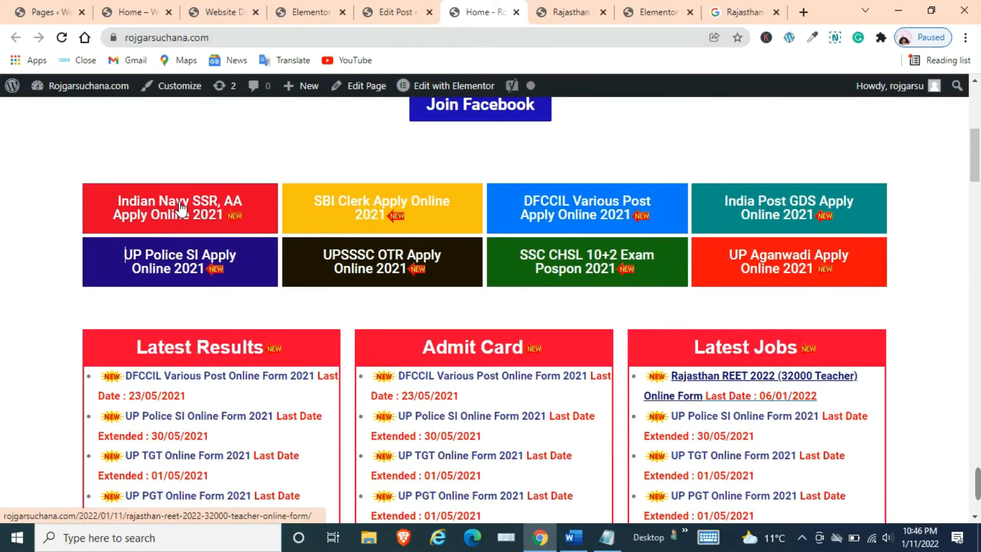
{"action": "left_click", "coordinate": [179, 207]}
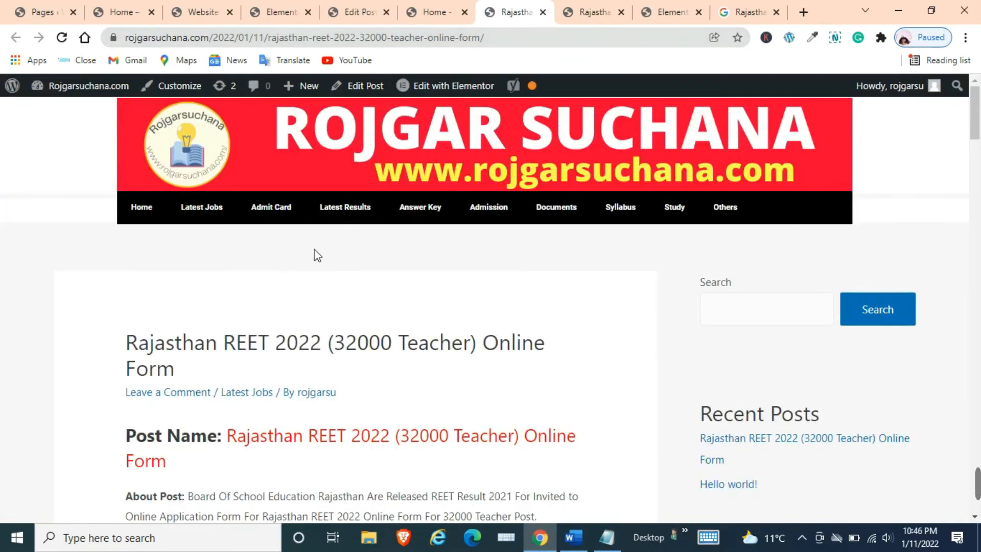
{"action": "scroll", "coordinate": [314, 253], "scroll_direction": "down", "scroll_amount": 10}
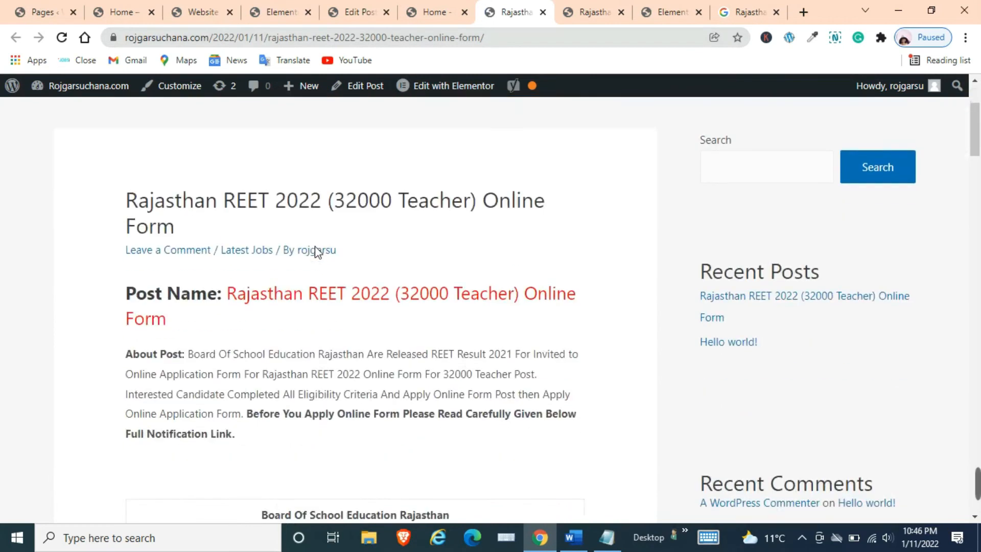
{"action": "scroll", "coordinate": [322, 247], "scroll_direction": "up", "scroll_amount": 6}
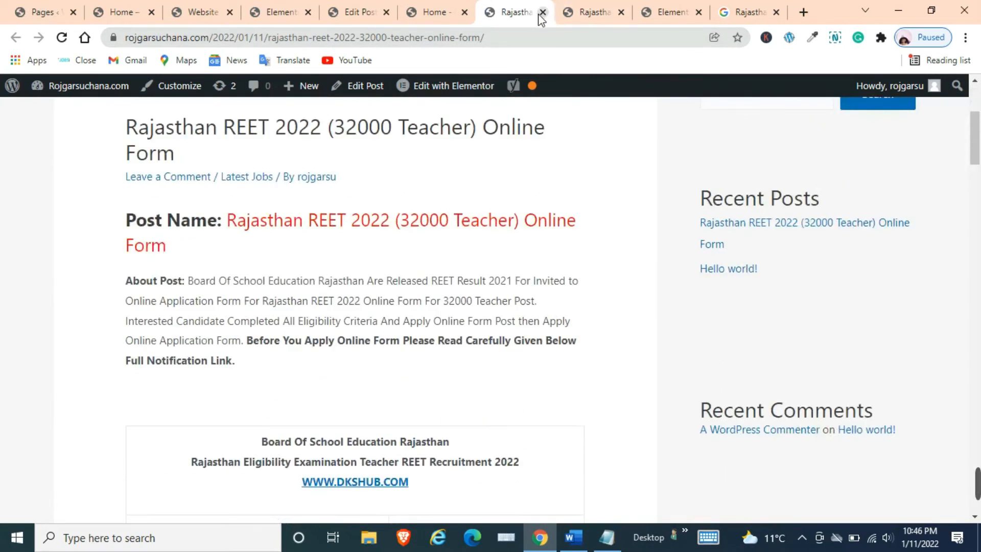
{"action": "left_click", "coordinate": [542, 12]}
Step: Test the Rajasthan REET 2022 link in the live Latest Jobs list and look at the already open post while it loads
{"action": "scroll", "coordinate": [528, 280], "scroll_direction": "down", "scroll_amount": 3}
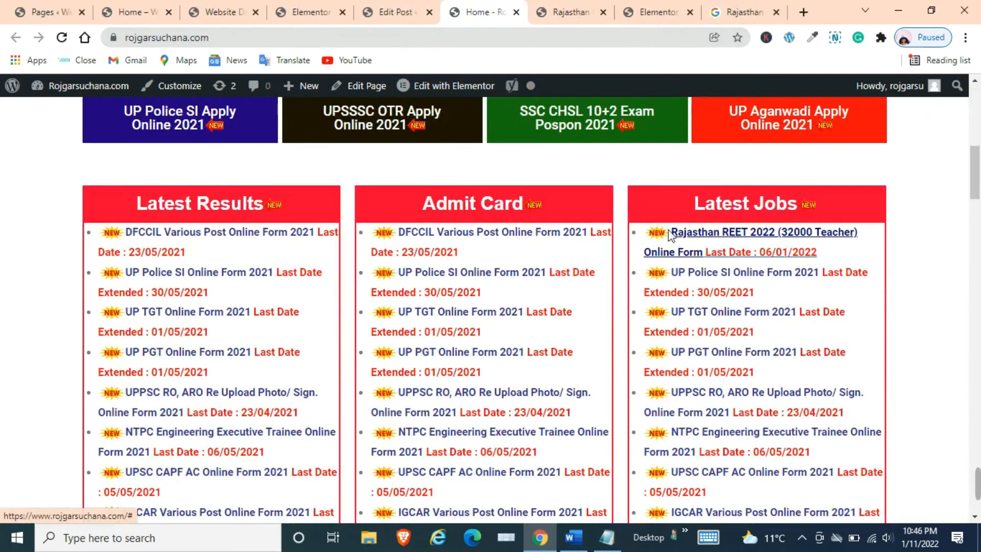
{"action": "left_click", "coordinate": [715, 235]}
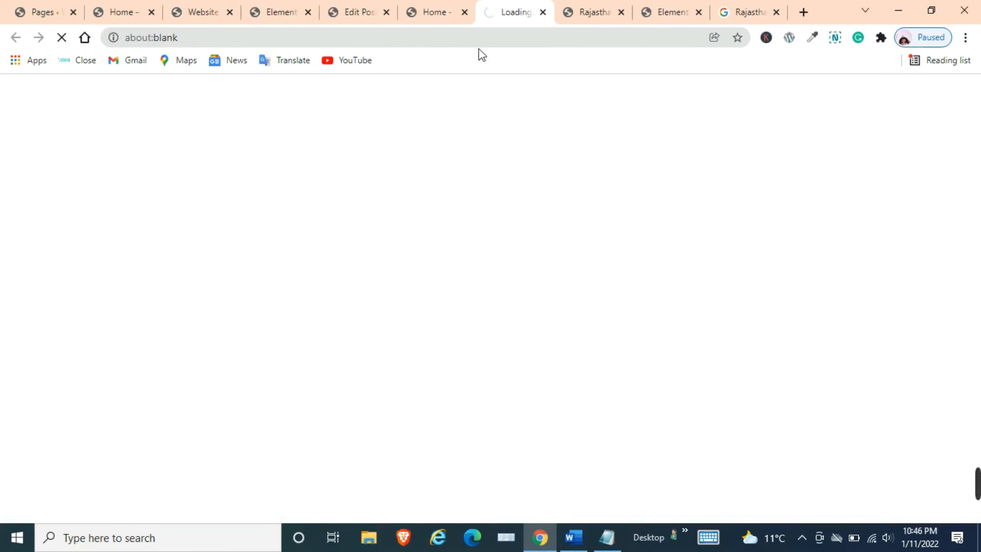
{"action": "left_click", "coordinate": [578, 6]}
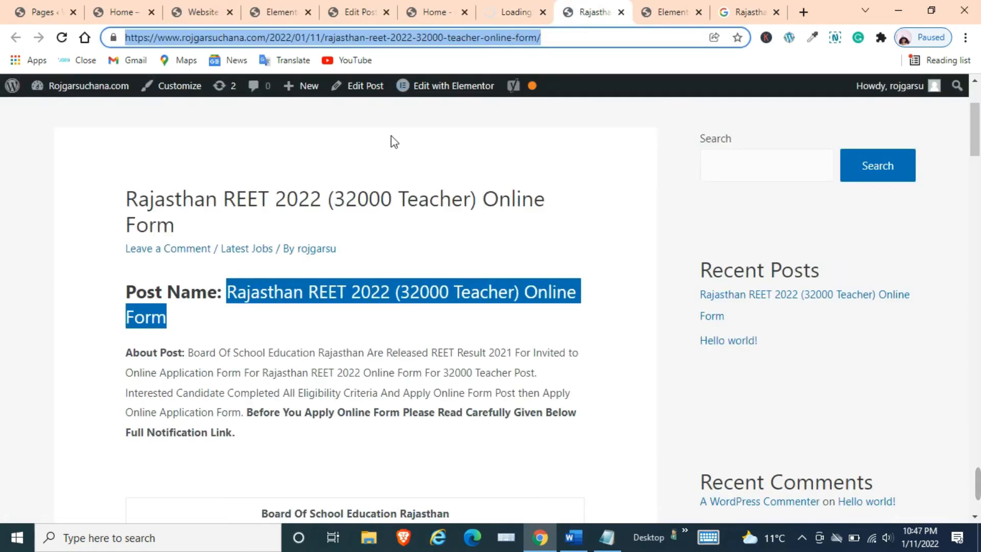
{"action": "scroll", "coordinate": [403, 165], "scroll_direction": "down", "scroll_amount": 4}
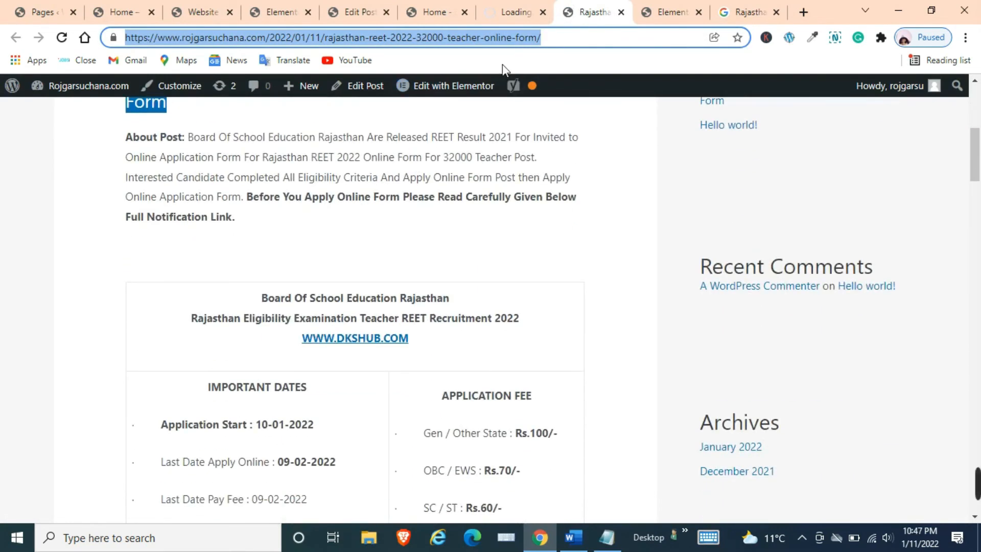
{"action": "left_click", "coordinate": [508, 14]}
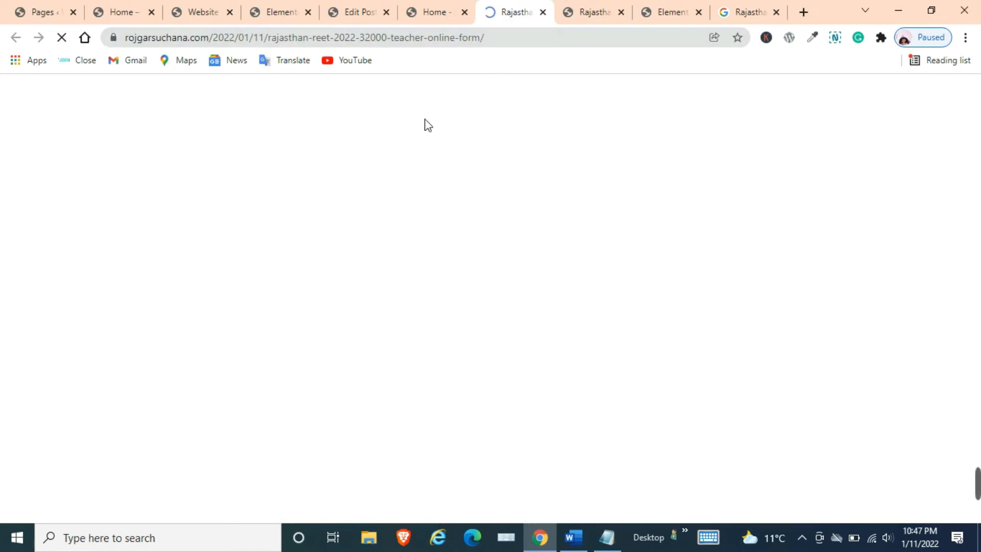
Step: Return briefly to the top of the live homepage and close the two opened Rajasthan REET 2022 post tabs
{"action": "left_click", "coordinate": [417, 19]}
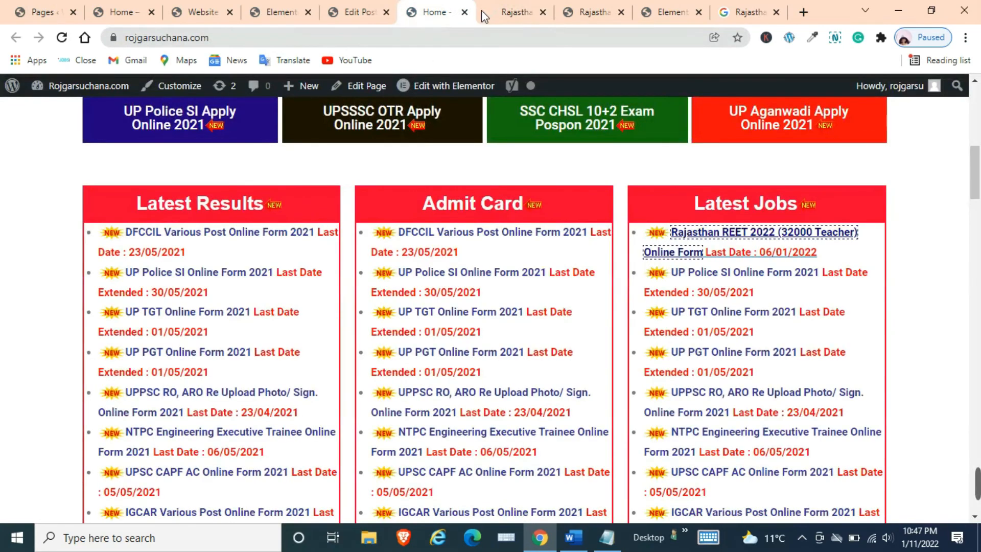
{"action": "scroll", "coordinate": [593, 217], "scroll_direction": "up", "scroll_amount": 10}
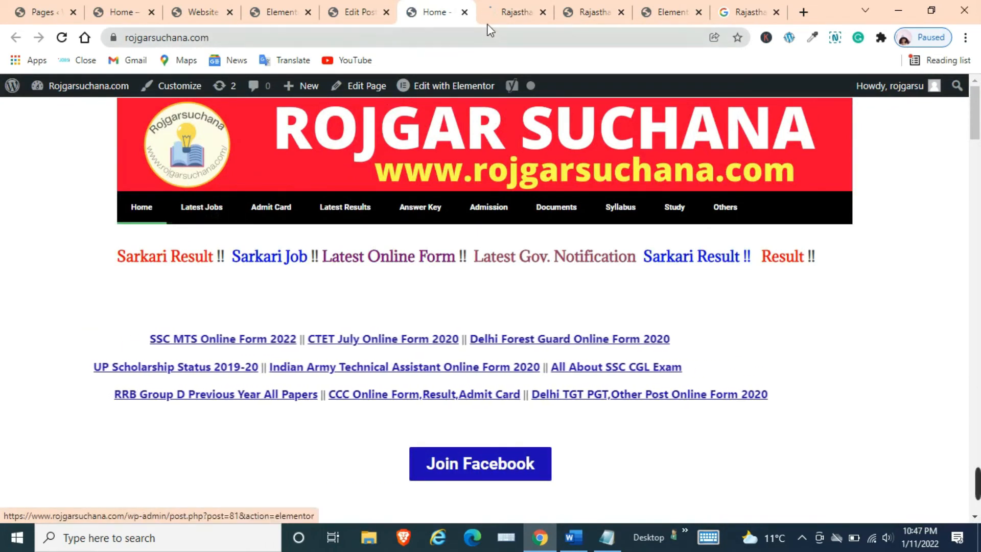
{"action": "left_click", "coordinate": [515, 11]}
{"action": "left_click", "coordinate": [545, 14]}
{"action": "left_click", "coordinate": [545, 14]}
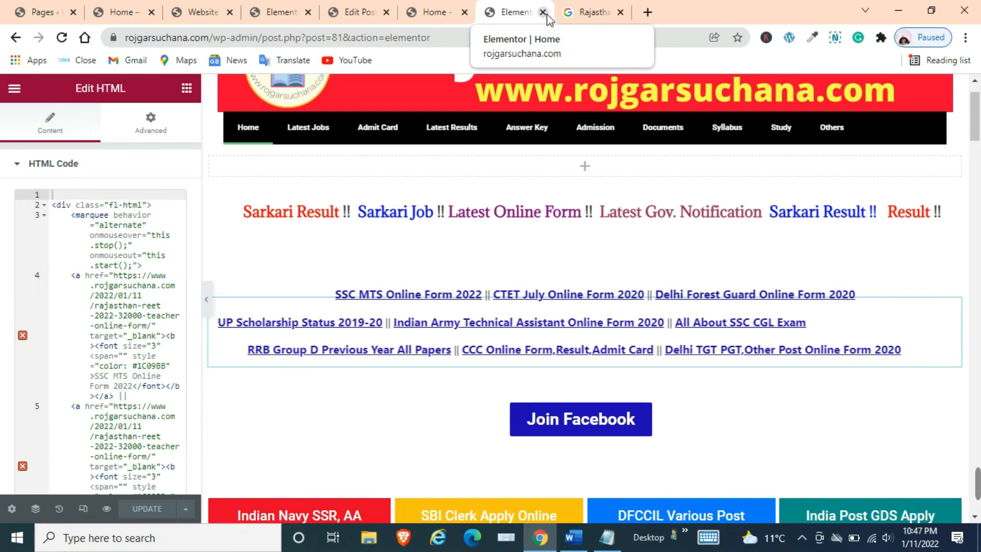
Step: Examine the live homepage from the scrolling links and job lists down to the footer and back to the coloured buttons
{"action": "left_click", "coordinate": [438, 11]}
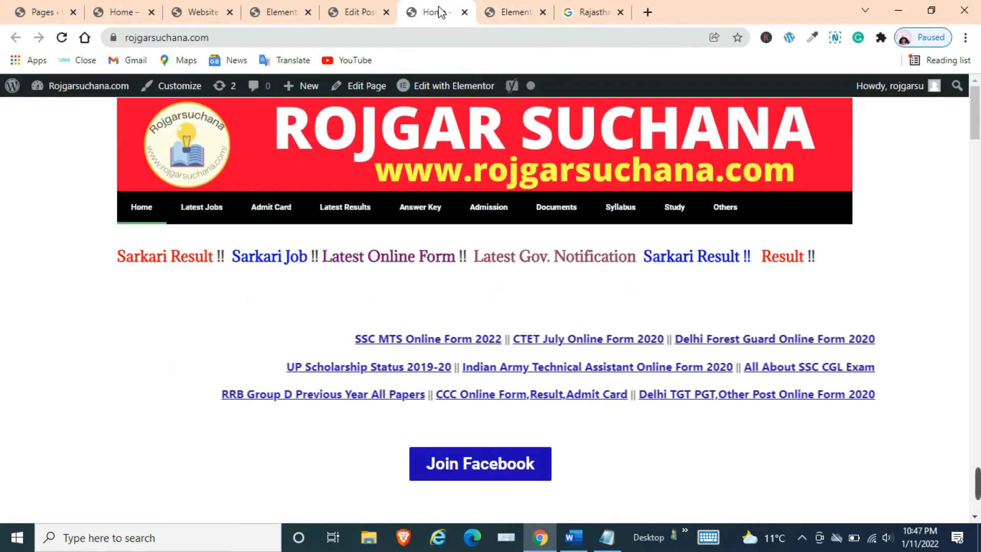
{"action": "scroll", "coordinate": [413, 210], "scroll_direction": "down", "scroll_amount": 10}
{"action": "scroll", "coordinate": [415, 206], "scroll_direction": "down", "scroll_amount": 15}
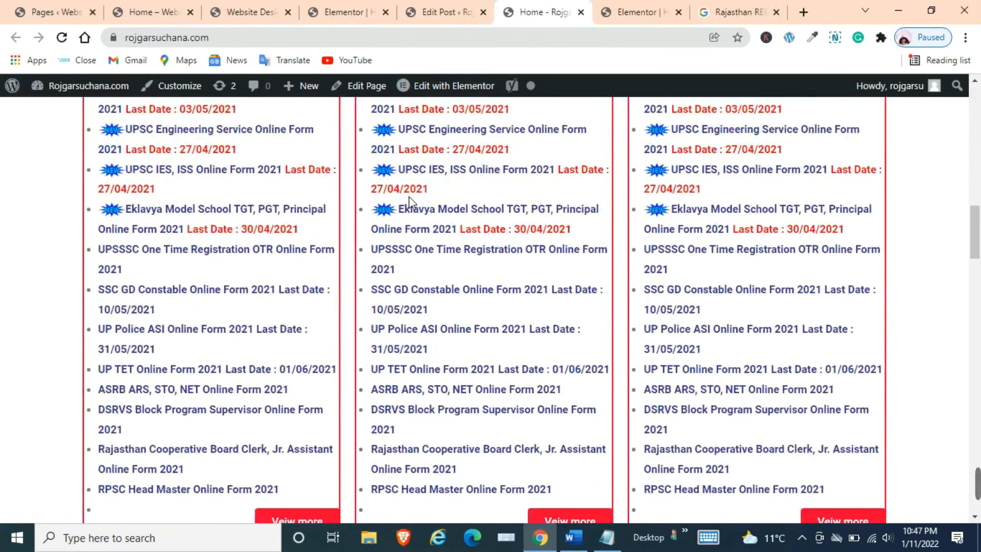
{"action": "scroll", "coordinate": [412, 191], "scroll_direction": "down", "scroll_amount": 15}
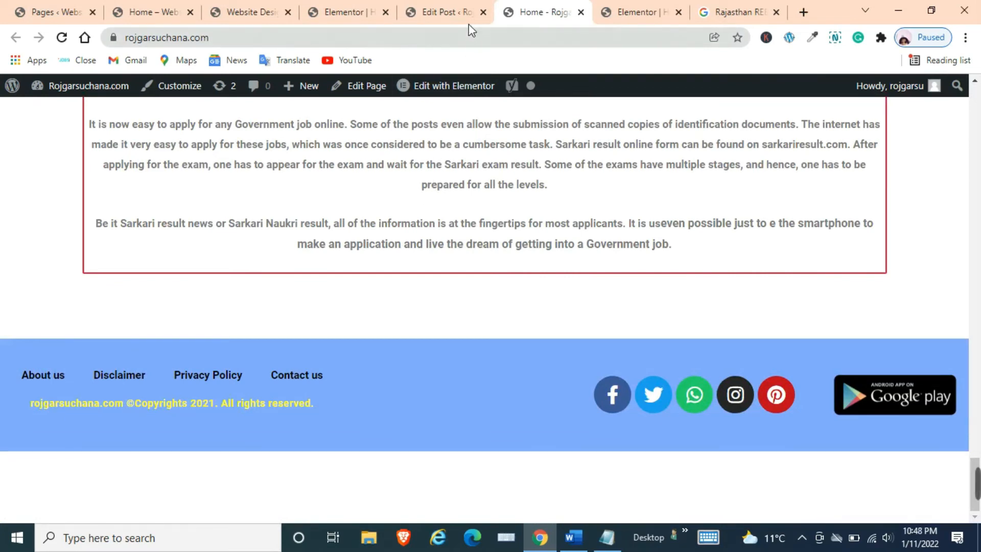
{"action": "left_click", "coordinate": [450, 13]}
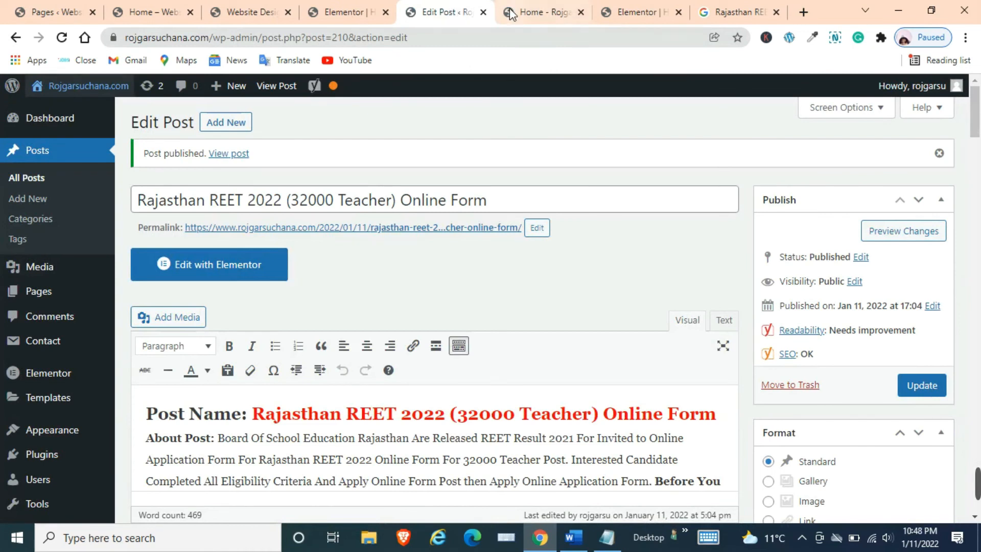
{"action": "left_click", "coordinate": [527, 12]}
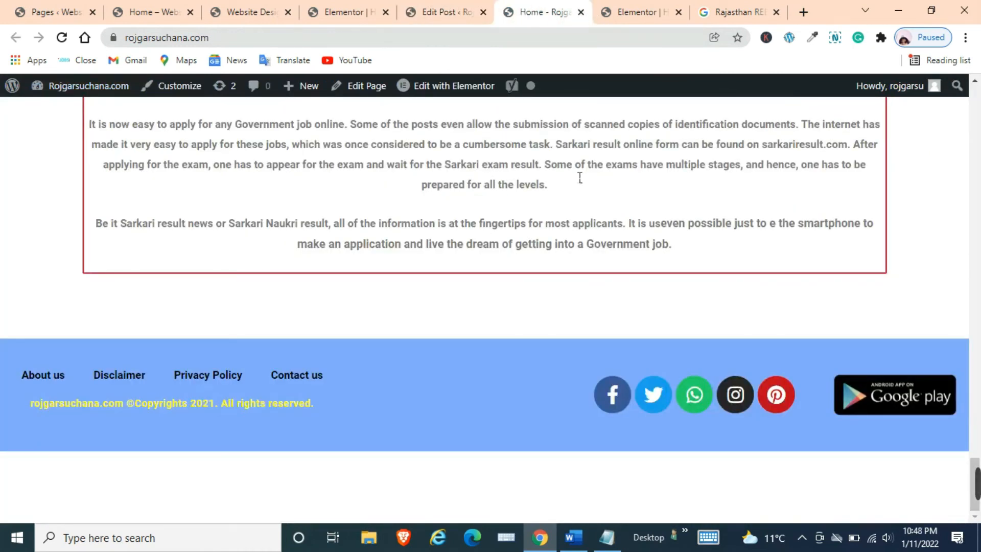
{"action": "scroll", "coordinate": [579, 178], "scroll_direction": "up", "scroll_amount": 20}
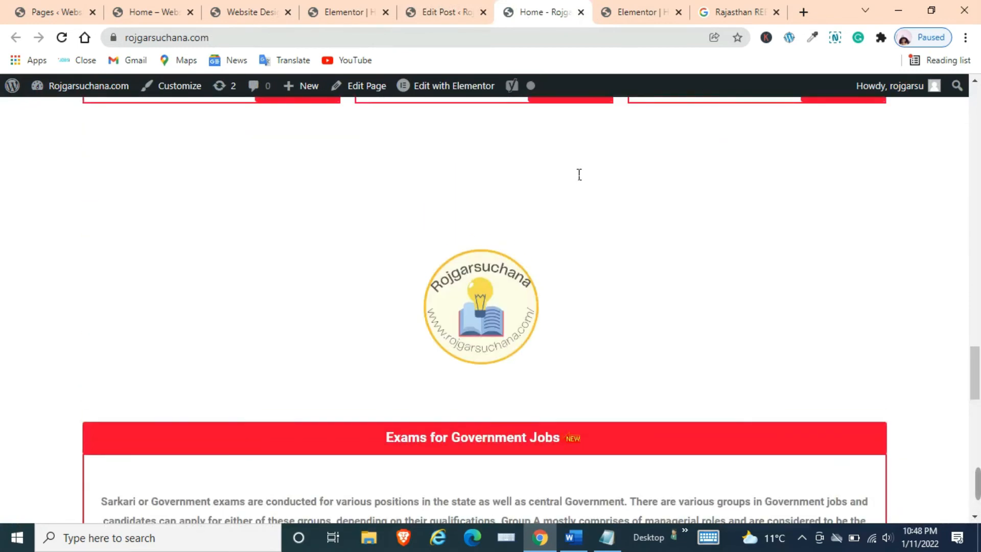
{"action": "scroll", "coordinate": [580, 174], "scroll_direction": "up", "scroll_amount": 12}
{"action": "scroll", "coordinate": [576, 174], "scroll_direction": "up", "scroll_amount": 5}
{"action": "scroll", "coordinate": [578, 171], "scroll_direction": "up", "scroll_amount": 6}
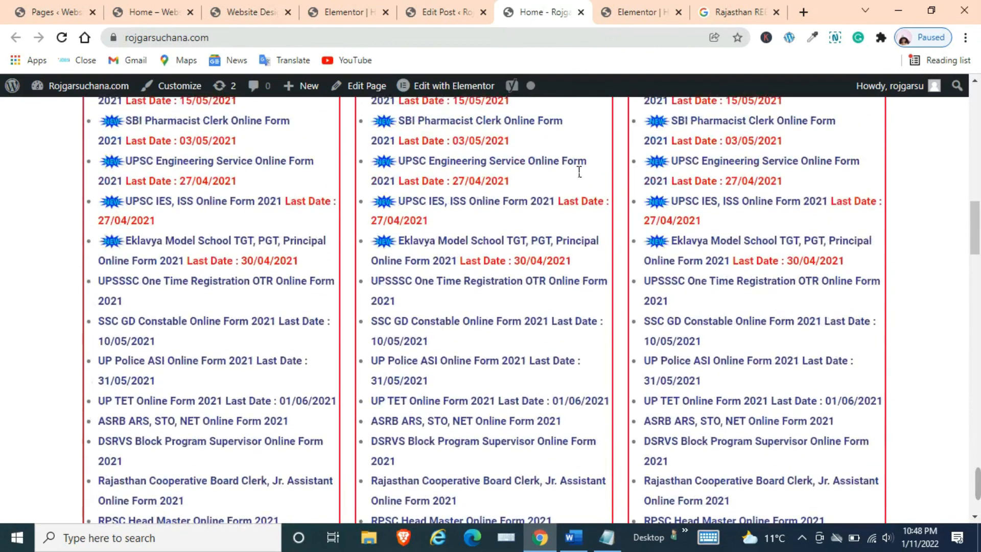
{"action": "scroll", "coordinate": [579, 172], "scroll_direction": "up", "scroll_amount": 15}
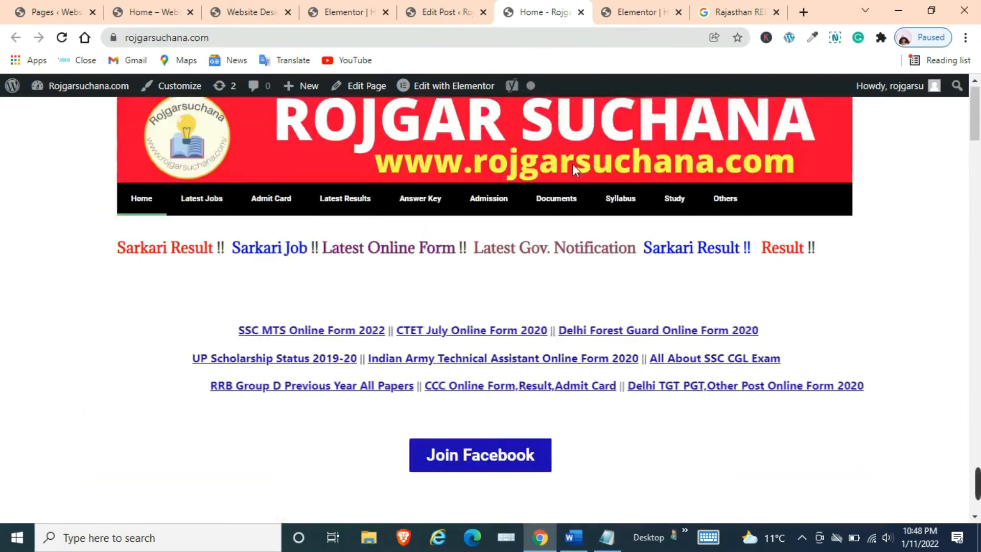
{"action": "scroll", "coordinate": [562, 173], "scroll_direction": "down", "scroll_amount": 3}
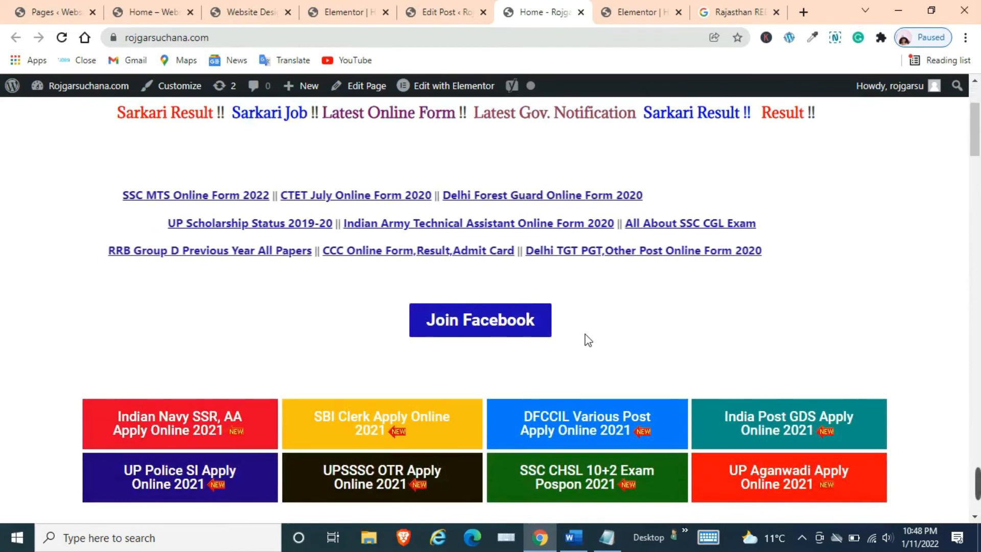
Step: Open the Join Facebook button's settings in the homepage editor to view its link, and look through the page down to the footer
{"action": "left_click", "coordinate": [620, 11]}
{"action": "left_click", "coordinate": [585, 428]}
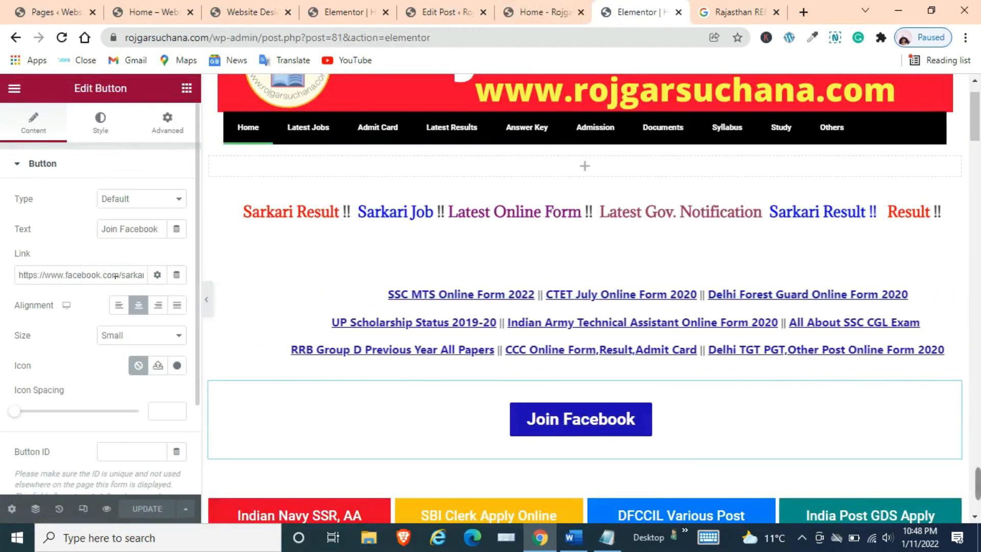
{"action": "scroll", "coordinate": [459, 357], "scroll_direction": "down", "scroll_amount": 2}
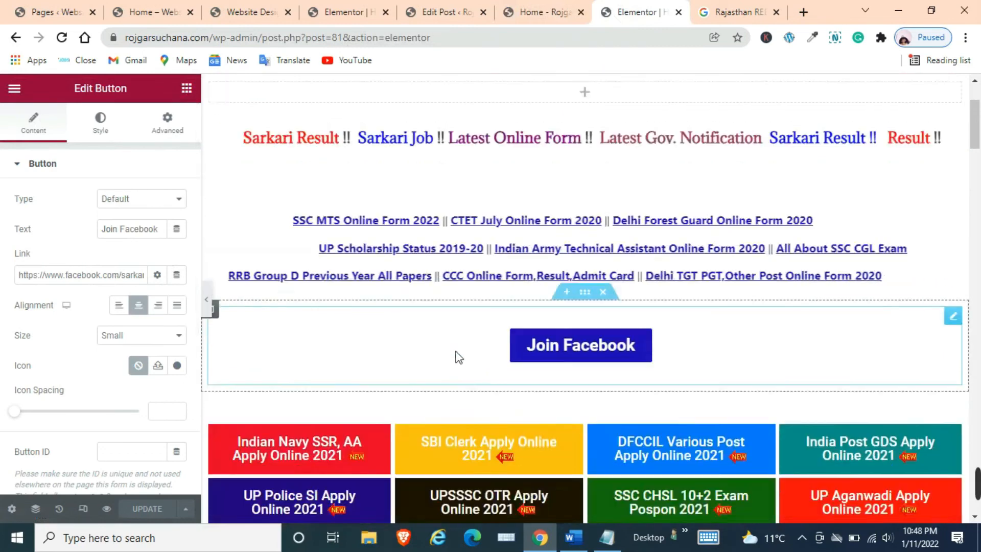
{"action": "scroll", "coordinate": [458, 357], "scroll_direction": "down", "scroll_amount": 4}
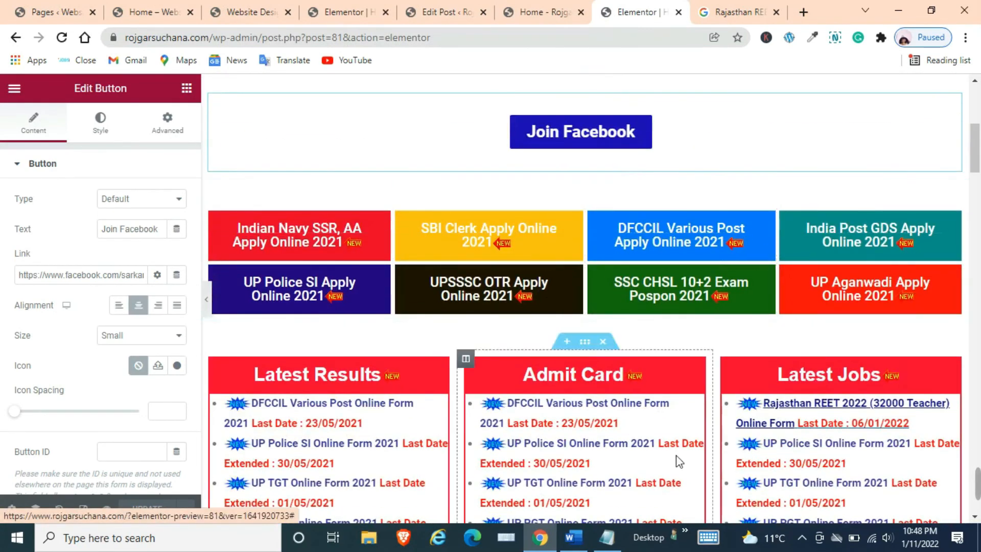
{"action": "scroll", "coordinate": [675, 419], "scroll_direction": "down", "scroll_amount": 8}
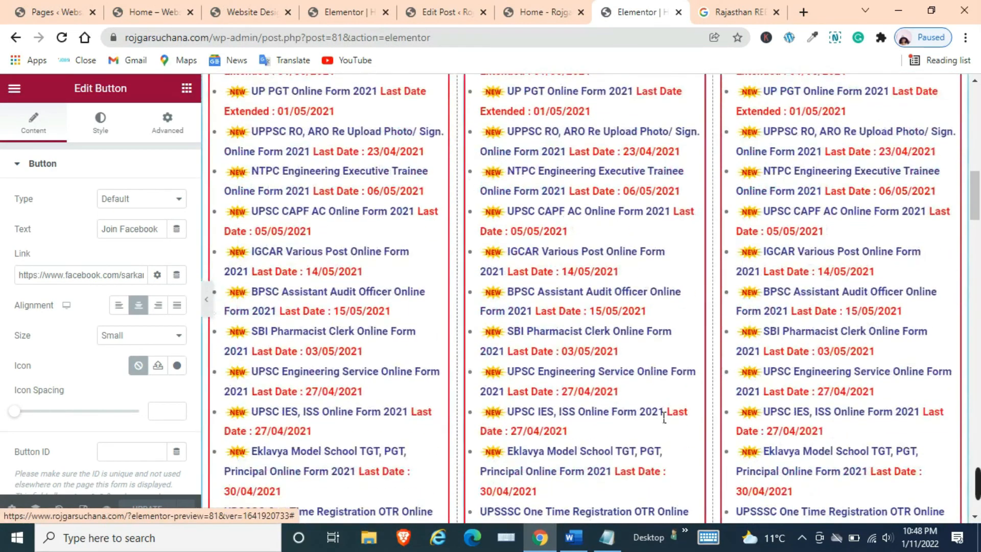
{"action": "scroll", "coordinate": [664, 417], "scroll_direction": "down", "scroll_amount": 20}
{"action": "scroll", "coordinate": [628, 358], "scroll_direction": "down", "scroll_amount": 15}
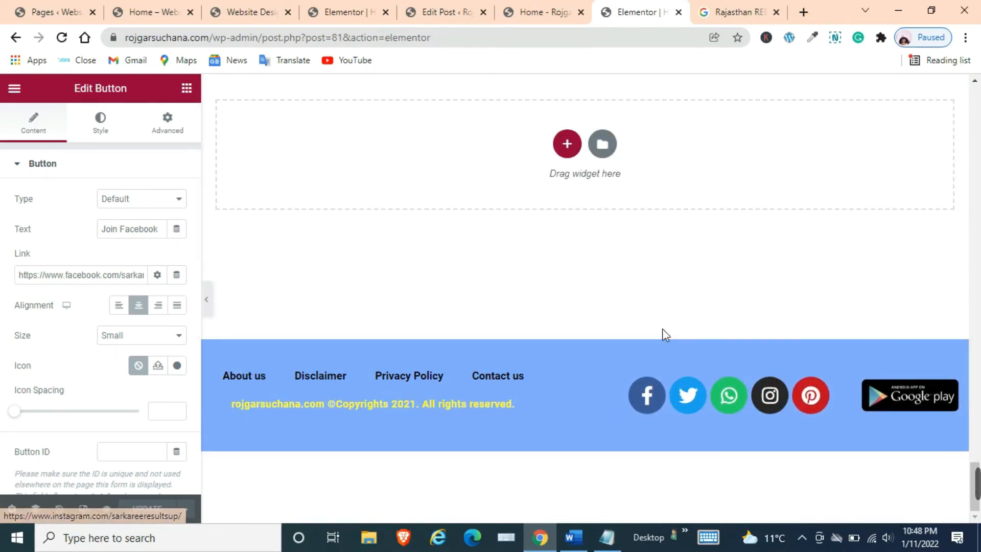
{"action": "scroll", "coordinate": [663, 329], "scroll_direction": "up", "scroll_amount": 5}
{"action": "scroll", "coordinate": [656, 311], "scroll_direction": "up", "scroll_amount": 20}
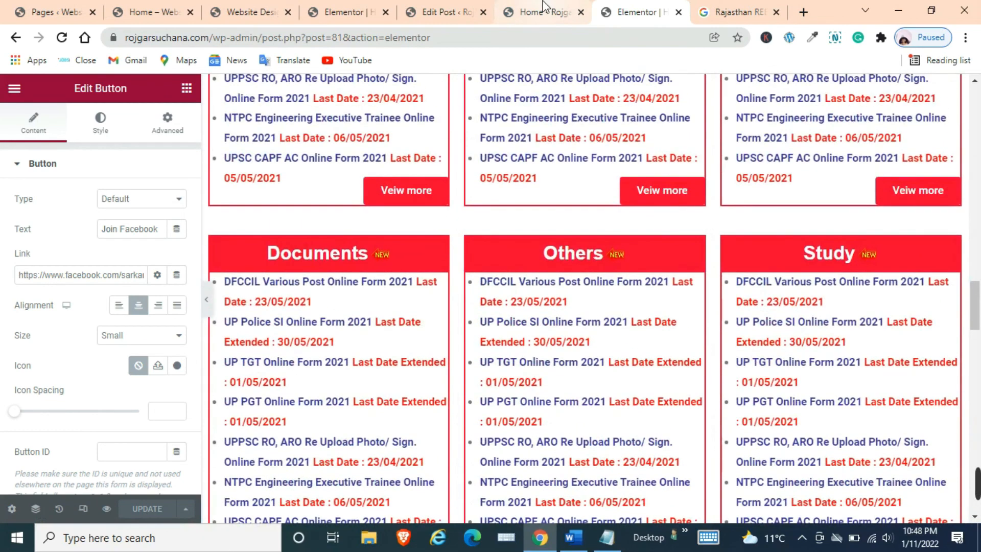
Step: Open the Elementor Header & Footer Builder template list from the WordPress admin area of the post editor
{"action": "left_click", "coordinate": [545, 10]}
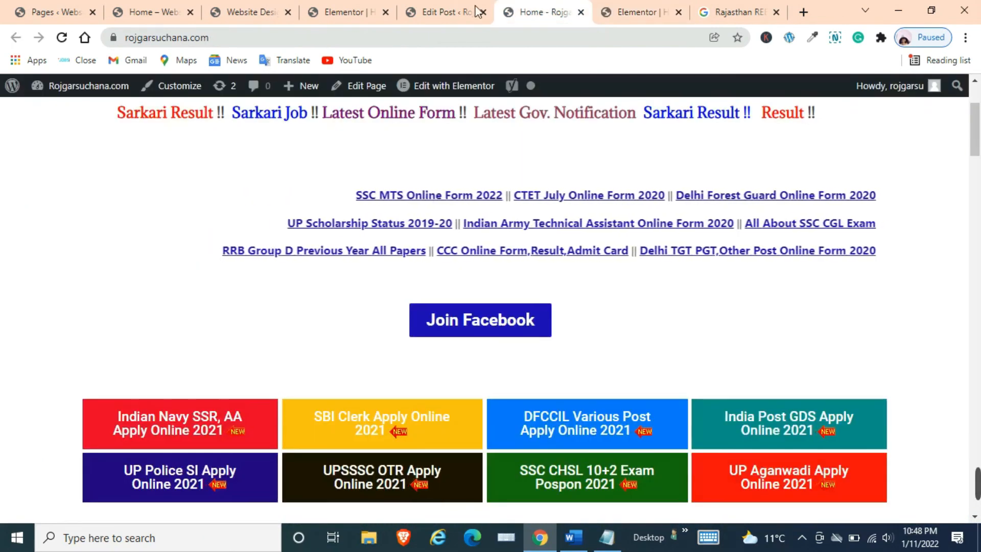
{"action": "left_click", "coordinate": [443, 13]}
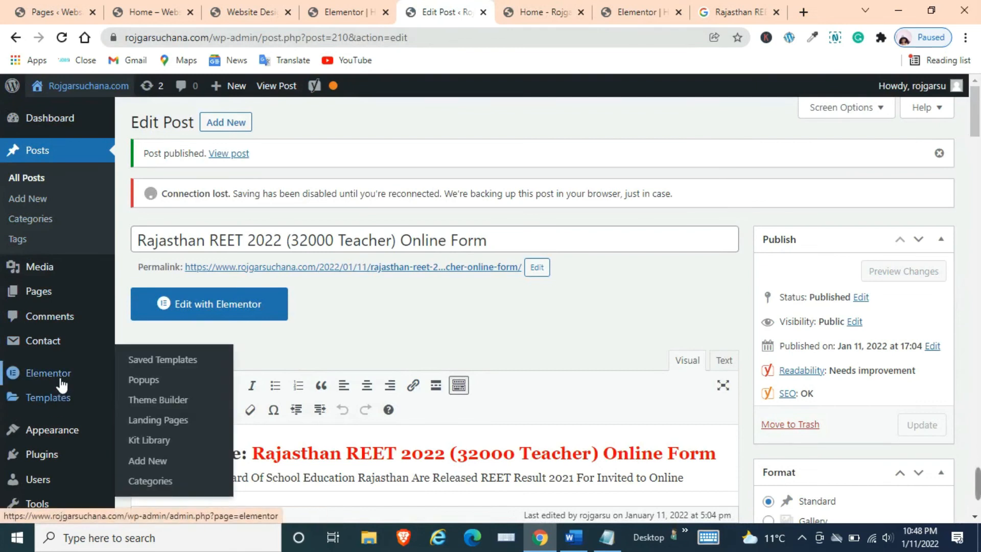
{"action": "mouse_move", "coordinate": [65, 405]}
{"action": "mouse_move", "coordinate": [72, 431]}
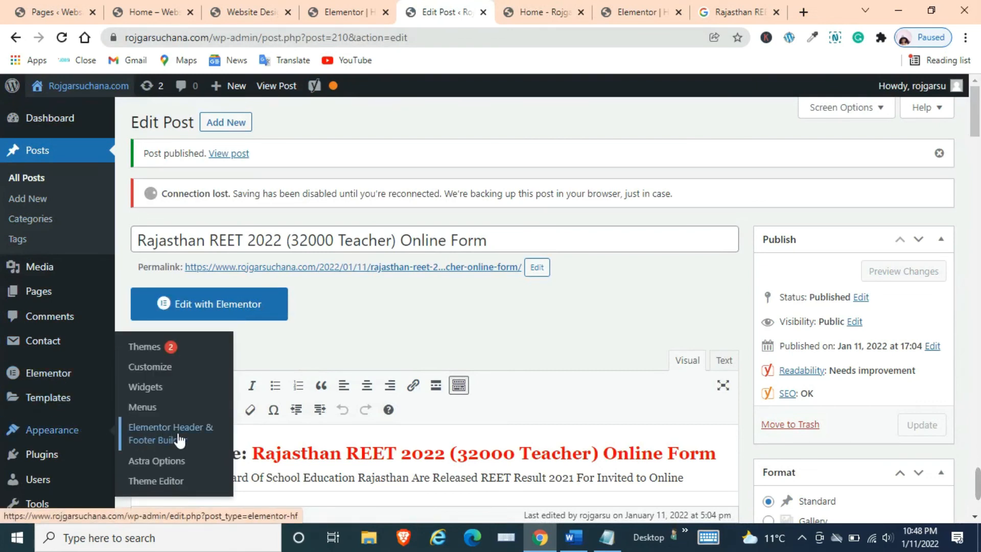
{"action": "left_click", "coordinate": [184, 440]}
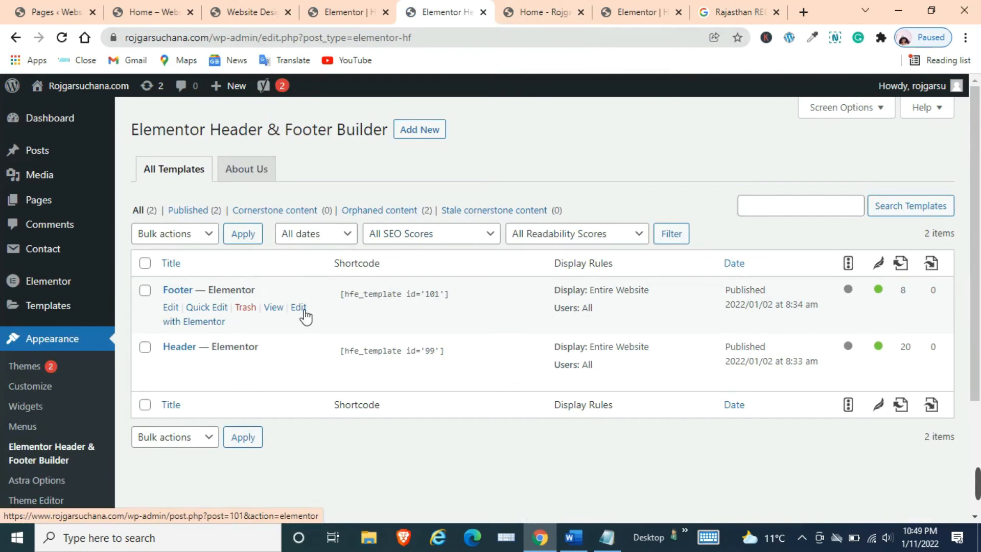
Step: Switch back to the live homepage and look at its footer with the page links, social icons and Google Play badge
{"action": "left_click", "coordinate": [557, 13]}
{"action": "scroll", "coordinate": [475, 245], "scroll_direction": "up", "scroll_amount": 3}
{"action": "scroll", "coordinate": [562, 424], "scroll_direction": "down", "scroll_amount": 10}
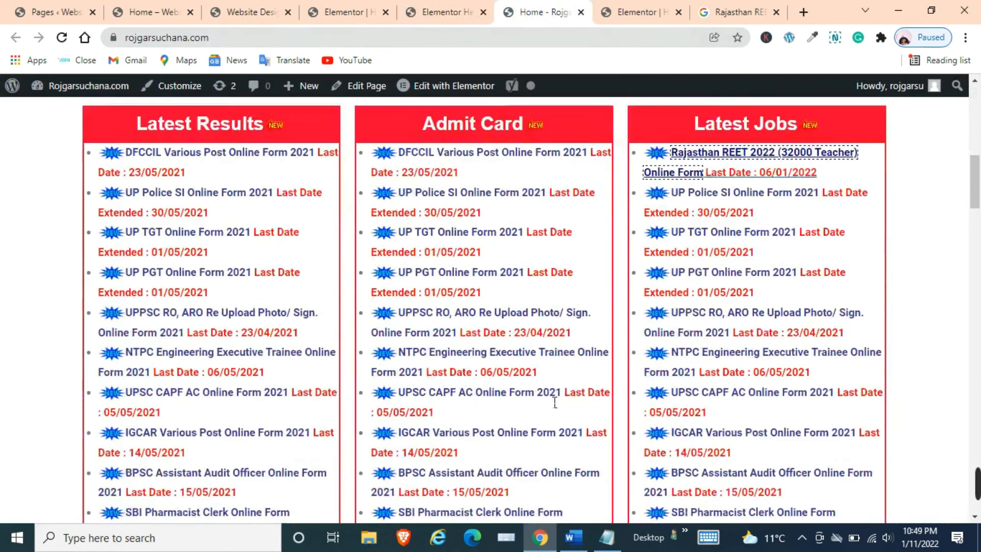
{"action": "scroll", "coordinate": [555, 403], "scroll_direction": "down", "scroll_amount": 15}
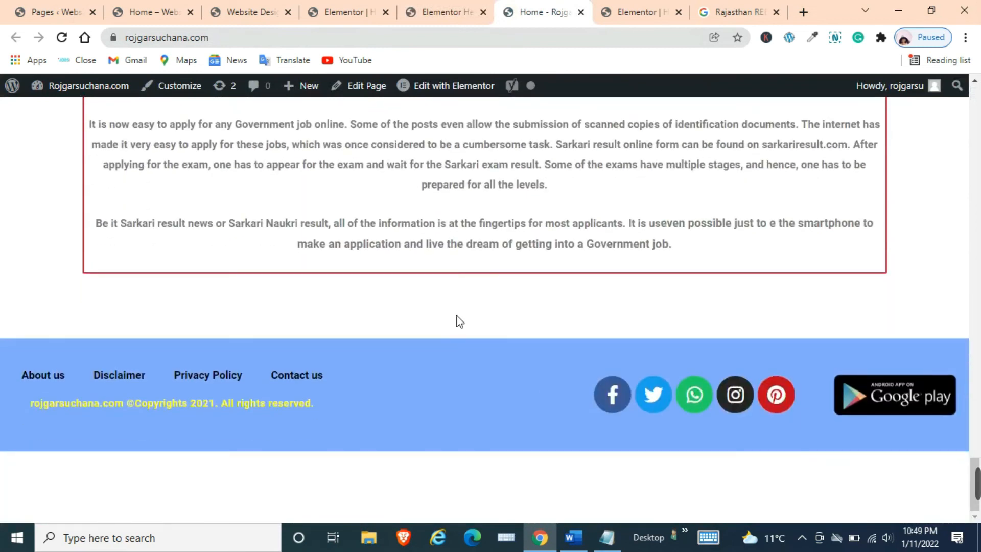